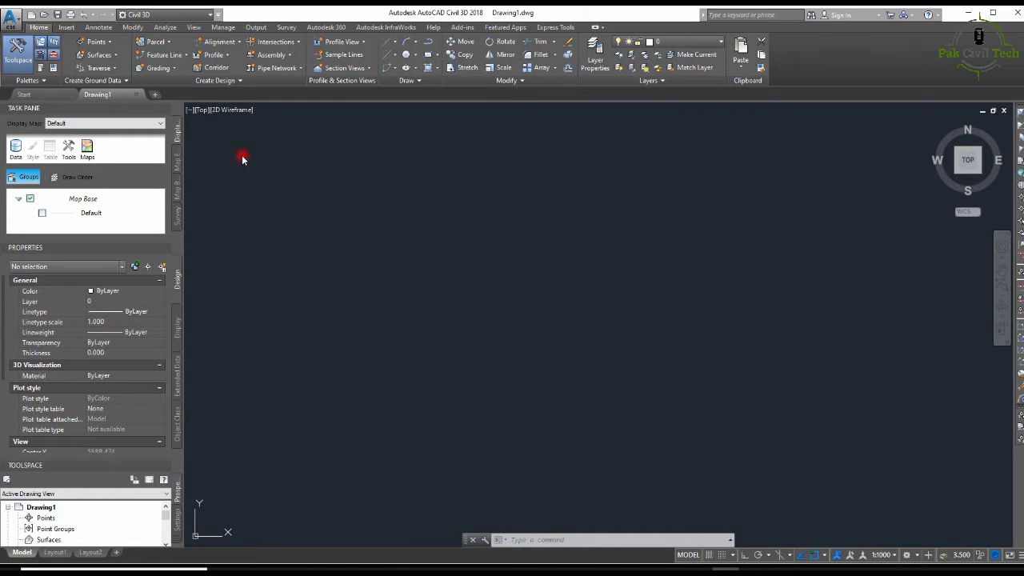
Step: Close the Map task pane
left_click(165, 109)
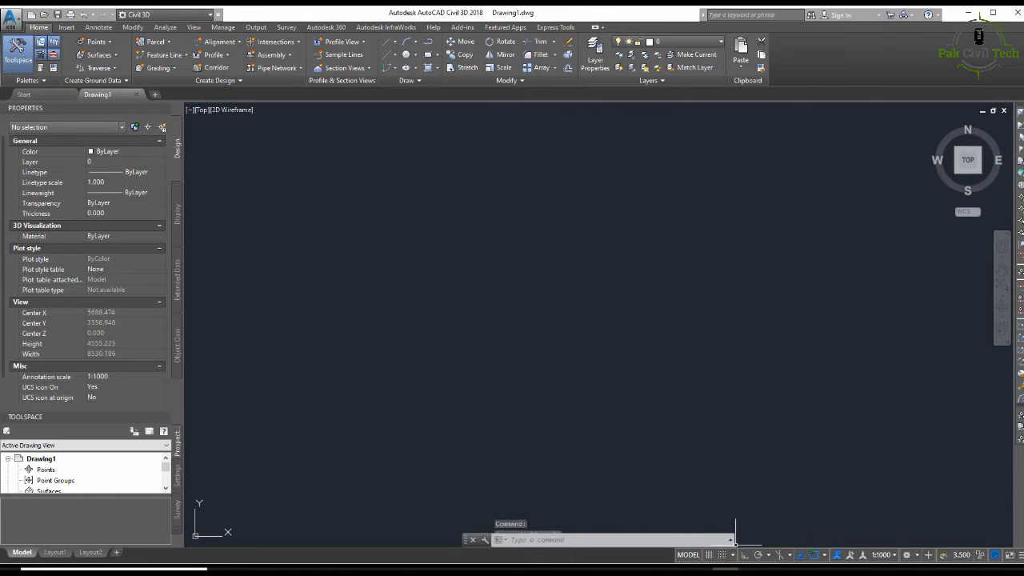
key("super+d")
key("super+d")
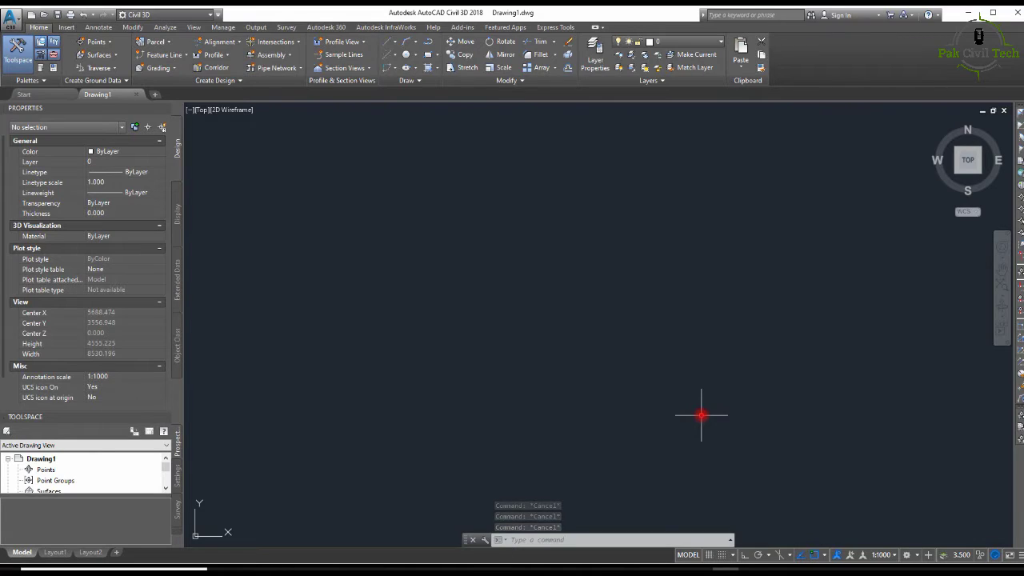
Step: View the hilly-area photo, close it and return to the drawing
left_click(833, 570)
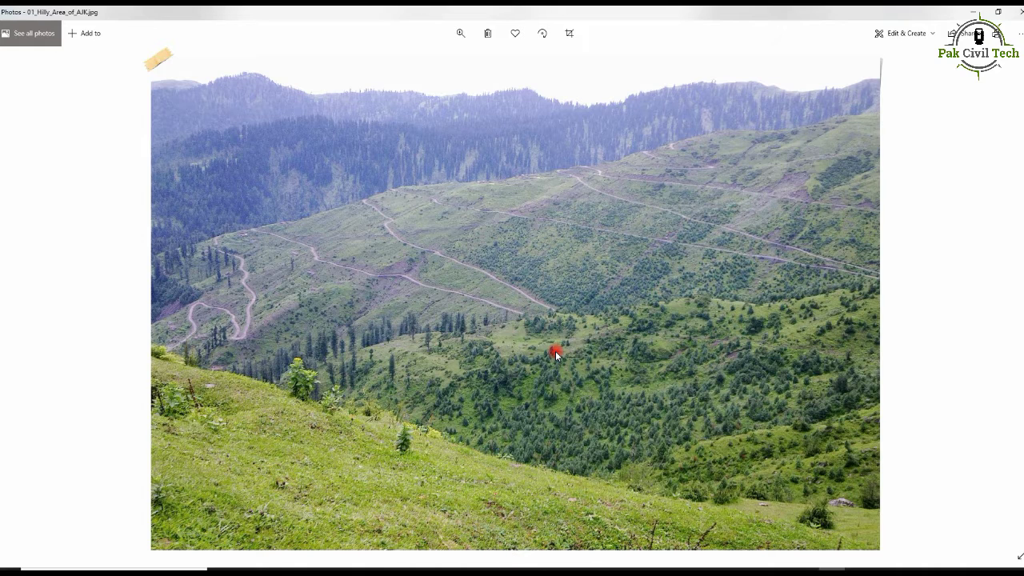
left_click(1020, 12)
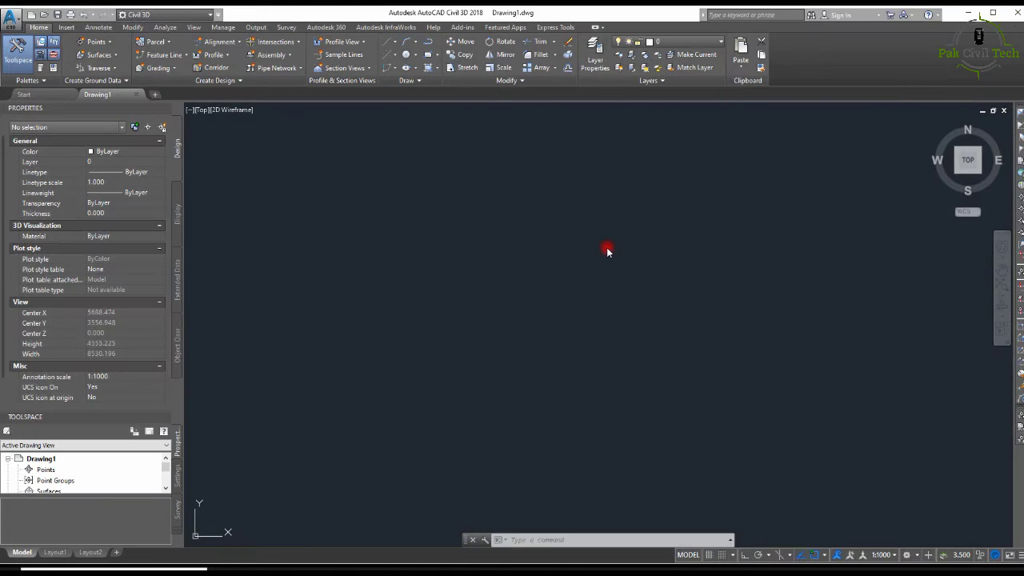
scroll(605, 248, "down", 2)
Step: Open the survey data file from the desktop's work folder in Excel, review its point rows and close it
left_click(969, 12)
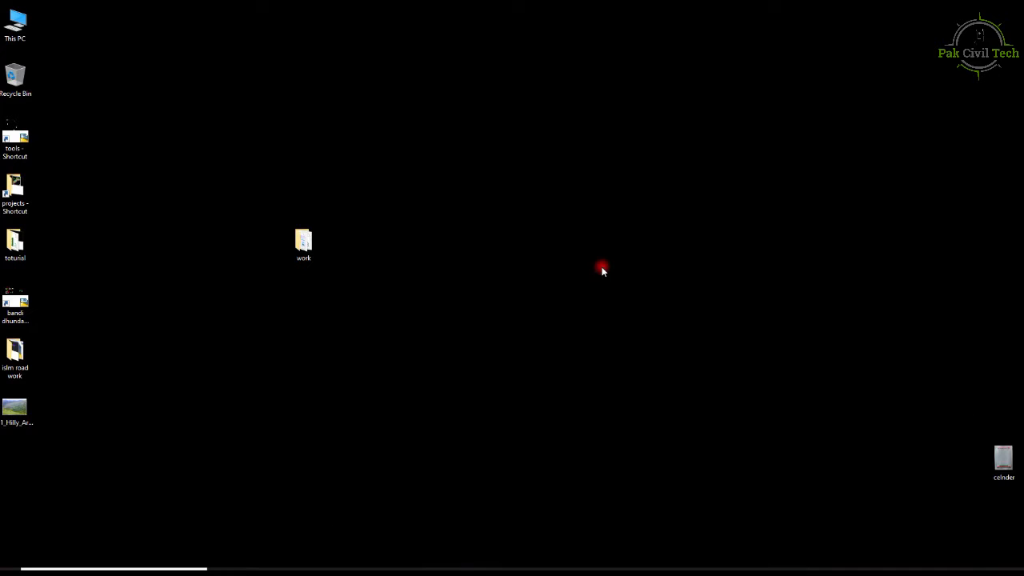
double_click(304, 240)
double_click(471, 180)
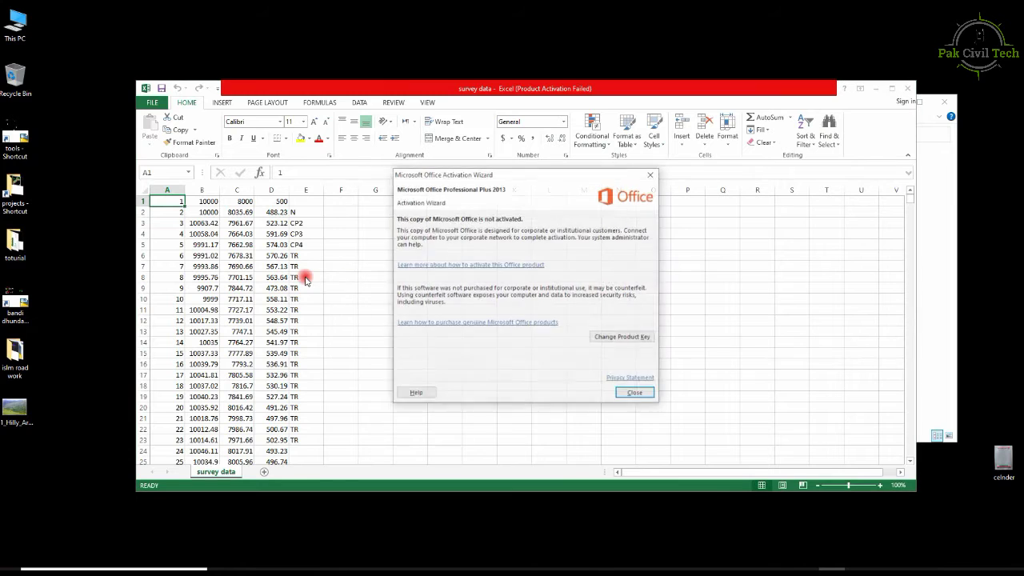
left_click(633, 392)
scroll(231, 276, "down", 6)
scroll(231, 276, "down", 5)
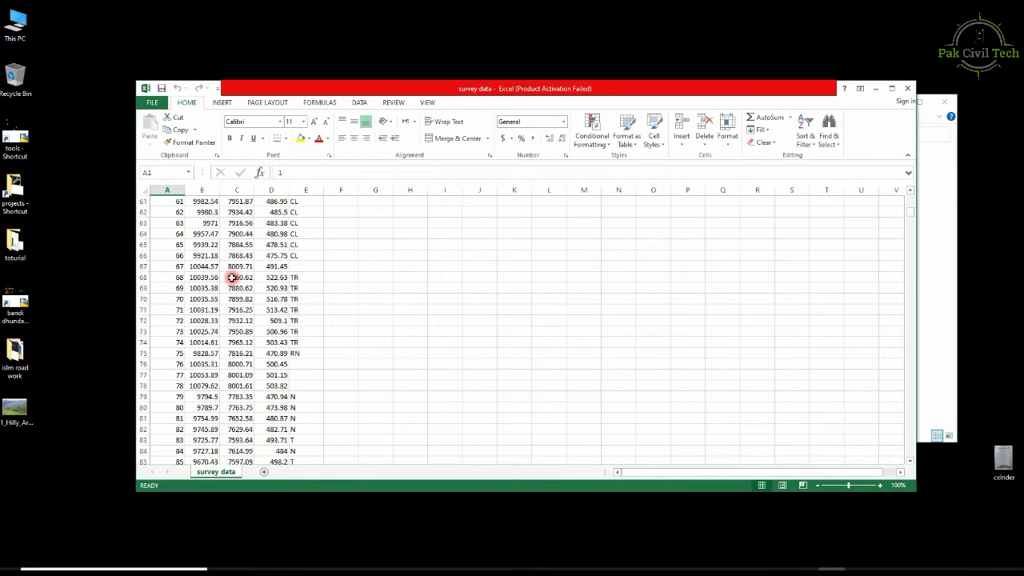
left_click(907, 88)
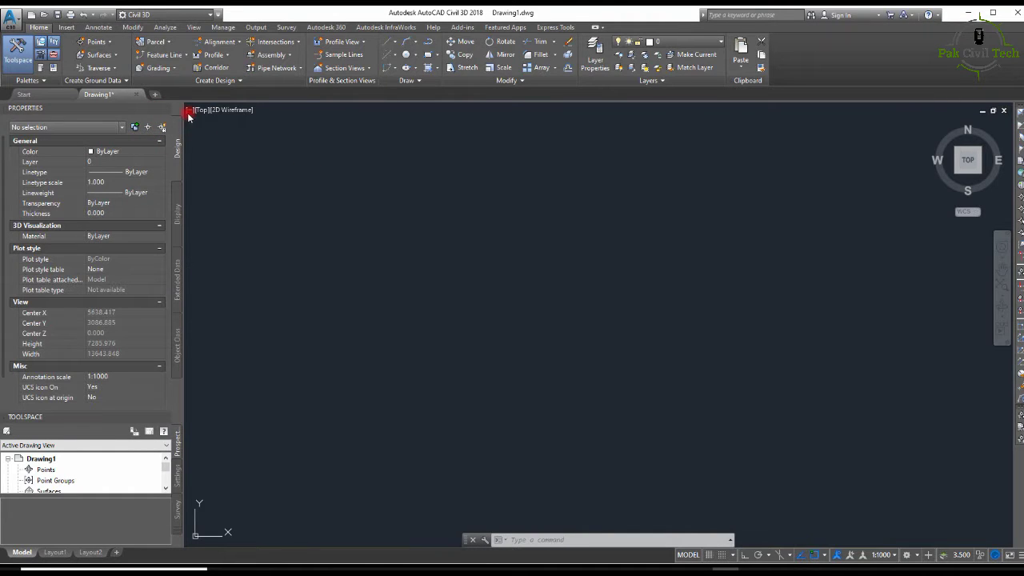
Step: Close the Properties palette so that the Toolspace takes the full palette height
left_click(16, 27)
key("Escape")
key("Escape")
key("Escape")
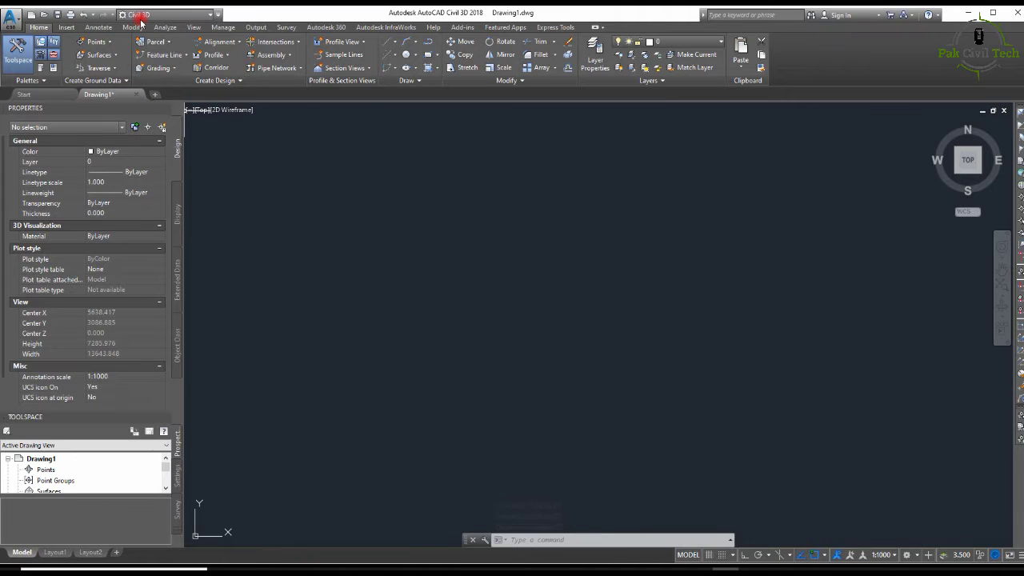
left_click(166, 110)
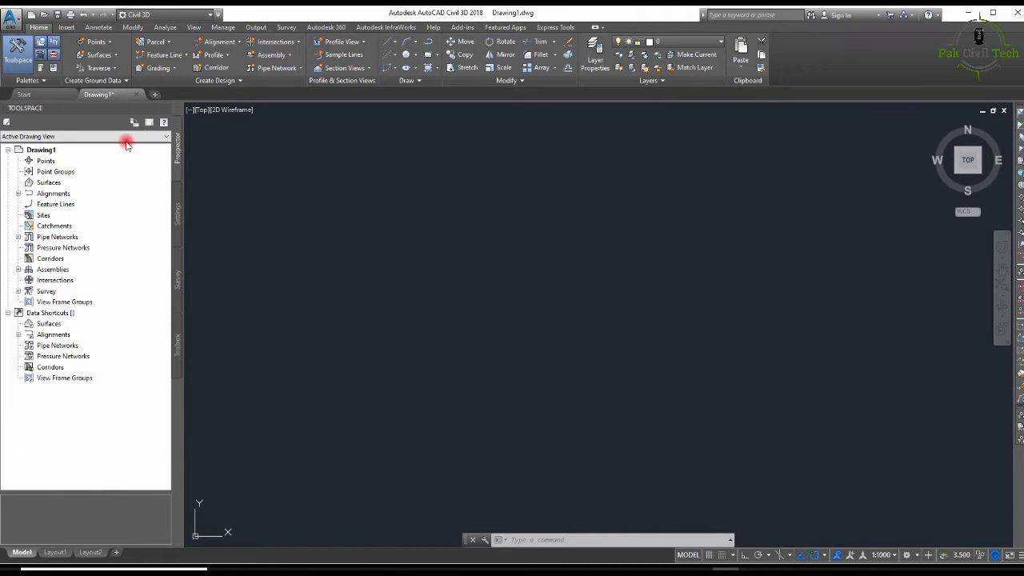
Step: Start a point import and add the survey data file from the desktop's work folder as its source
right_click(41, 161)
left_click(103, 165)
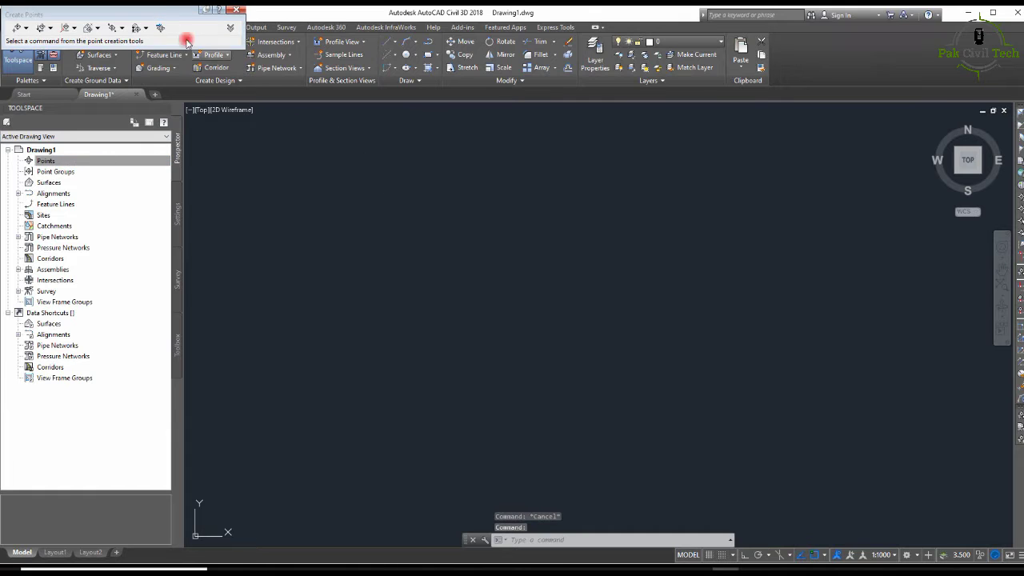
left_click(133, 27)
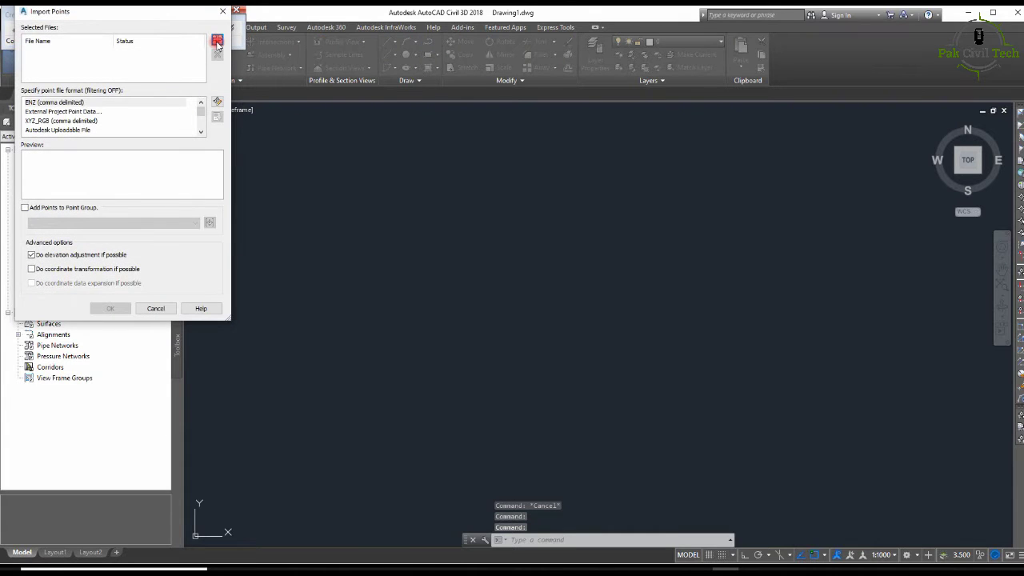
left_click(217, 40)
left_click(32, 236)
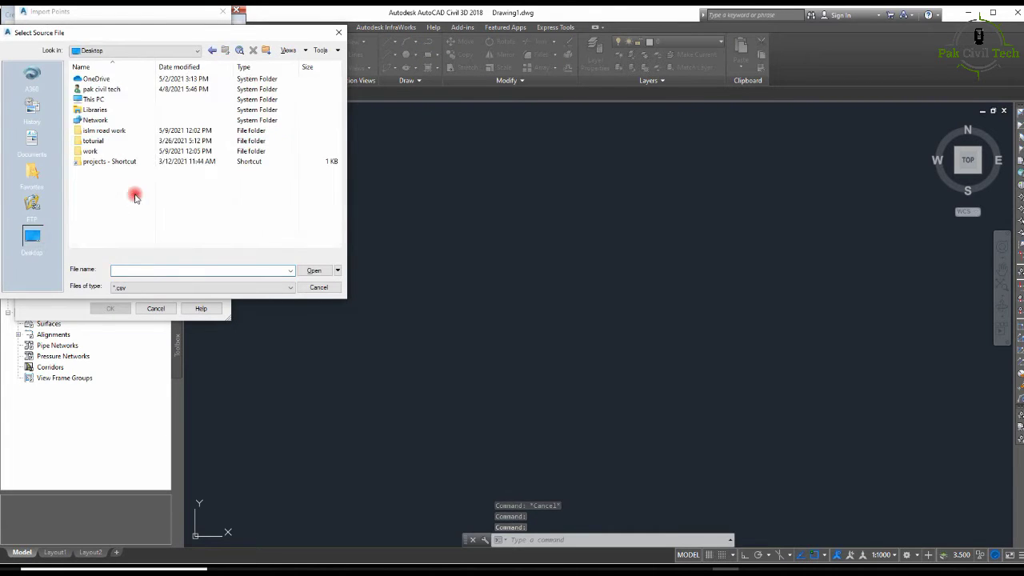
double_click(94, 151)
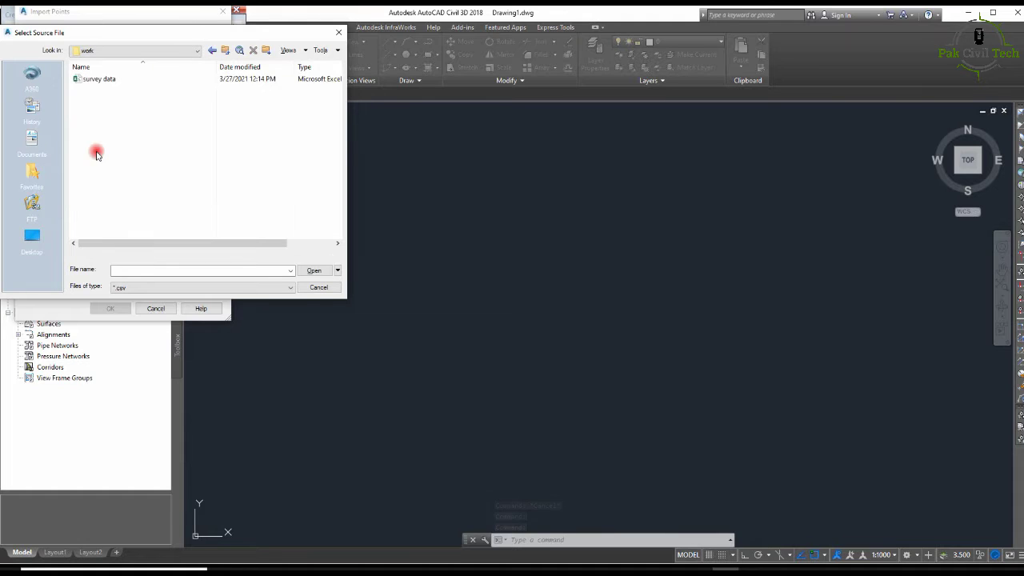
left_click(98, 78)
left_click(310, 270)
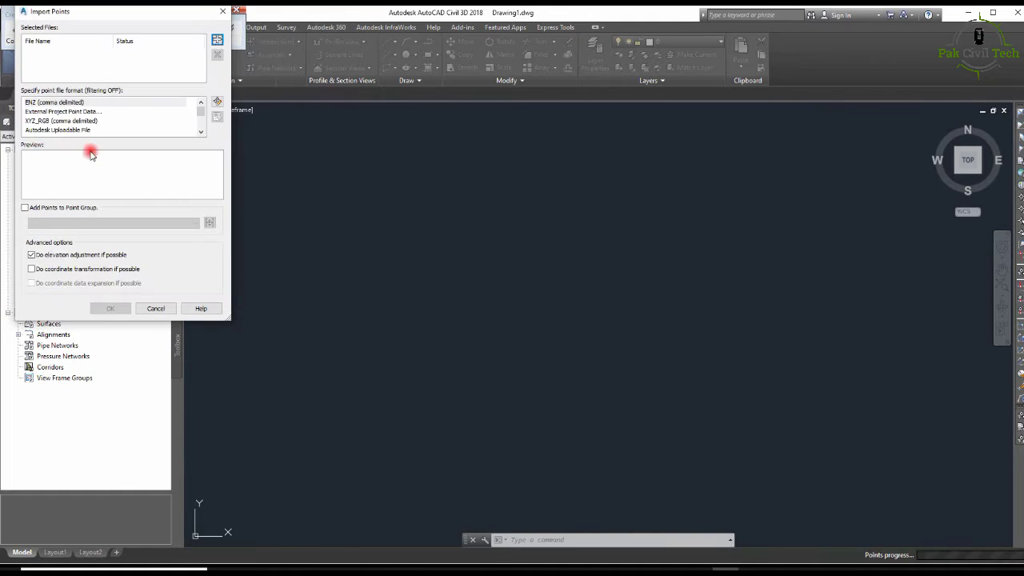
Step: Import the survey points with the PENZ (comma delimited) format and close the Create Points tools
scroll(74, 120, "up", 1)
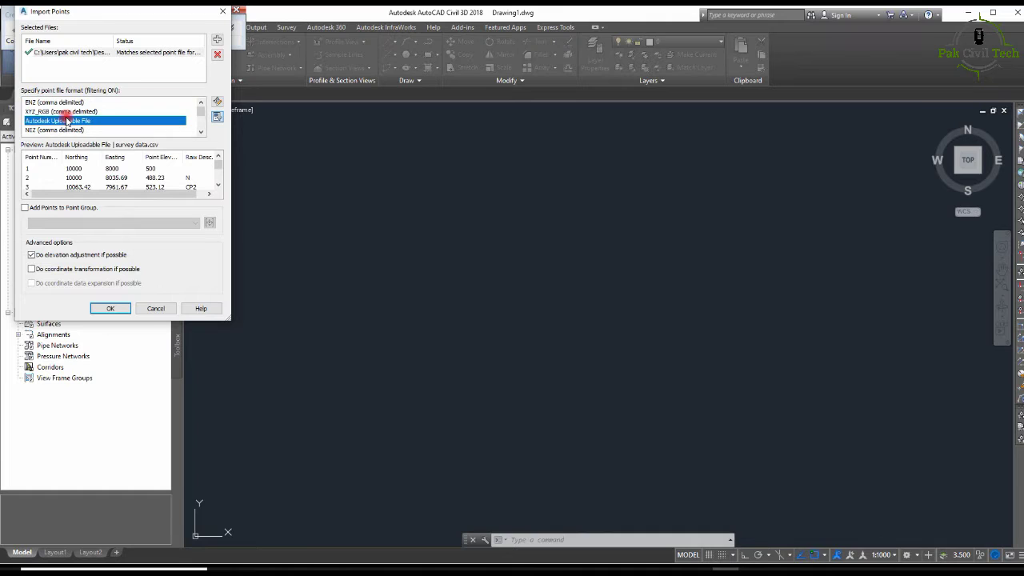
scroll(46, 109, "down", 1)
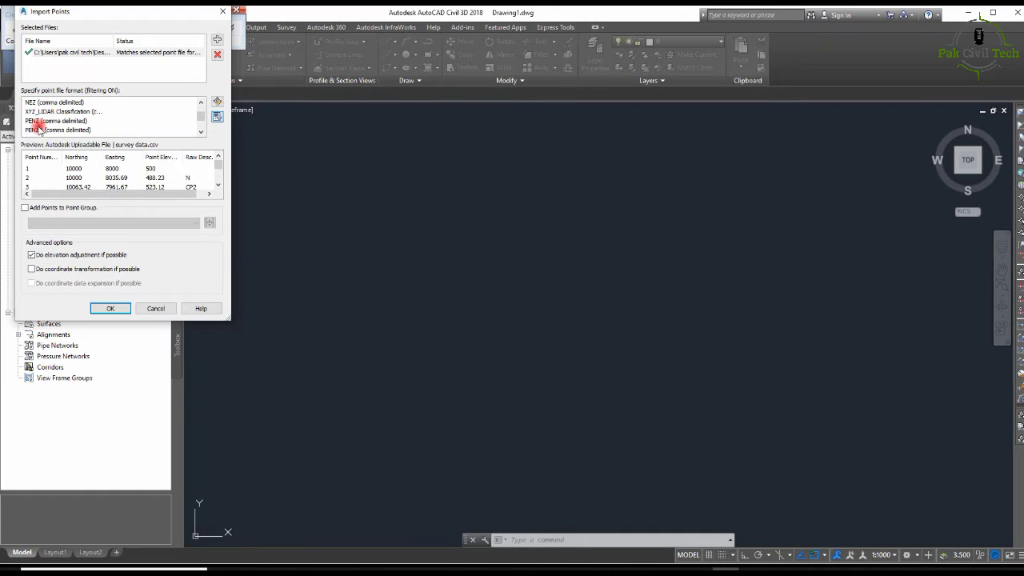
left_click(48, 120)
left_click(112, 310)
left_click(80, 164)
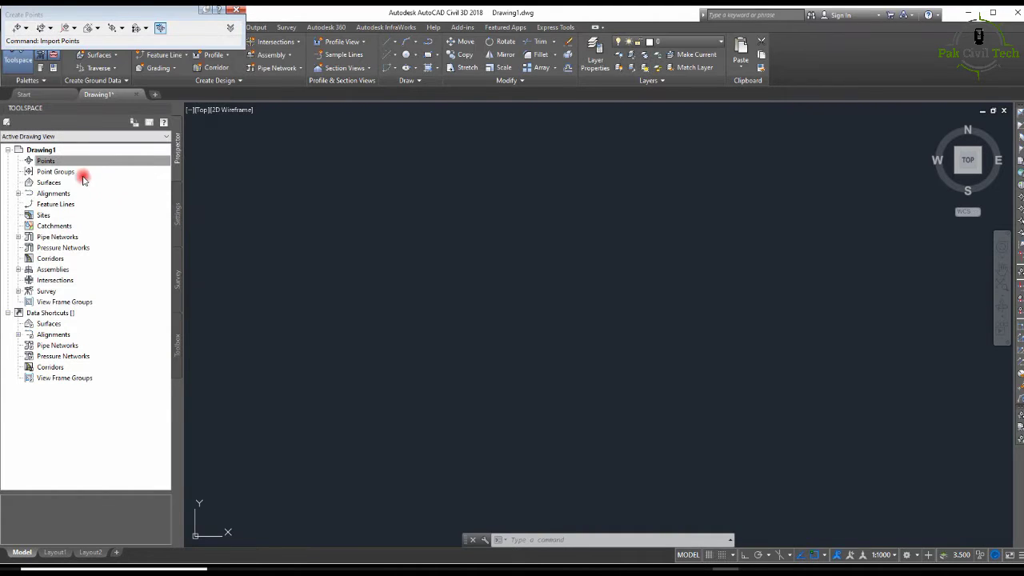
left_click(238, 10)
Step: Set the default point style of the _All Points point group to <none>
left_click(18, 171)
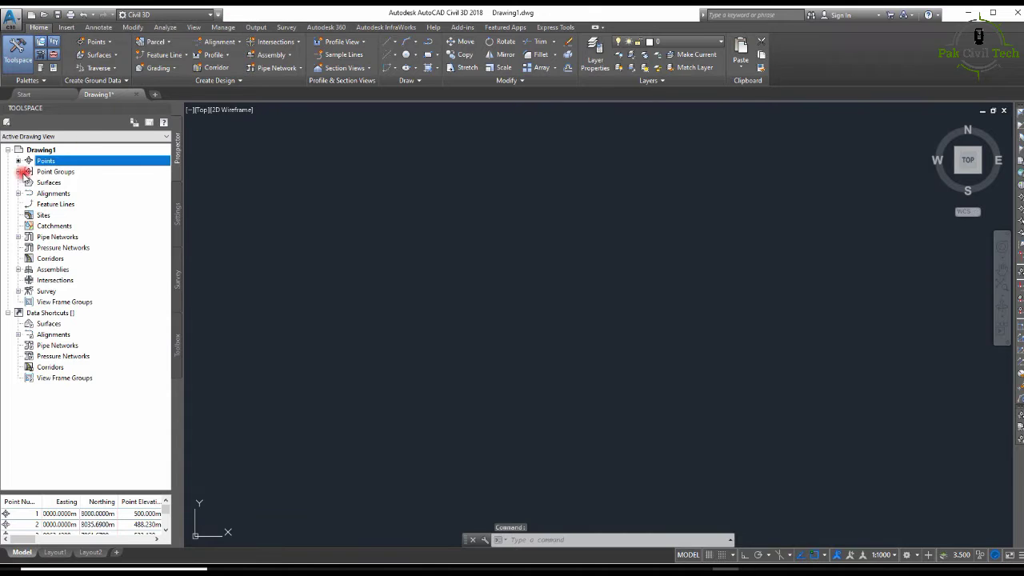
right_click(36, 183)
left_click(68, 315)
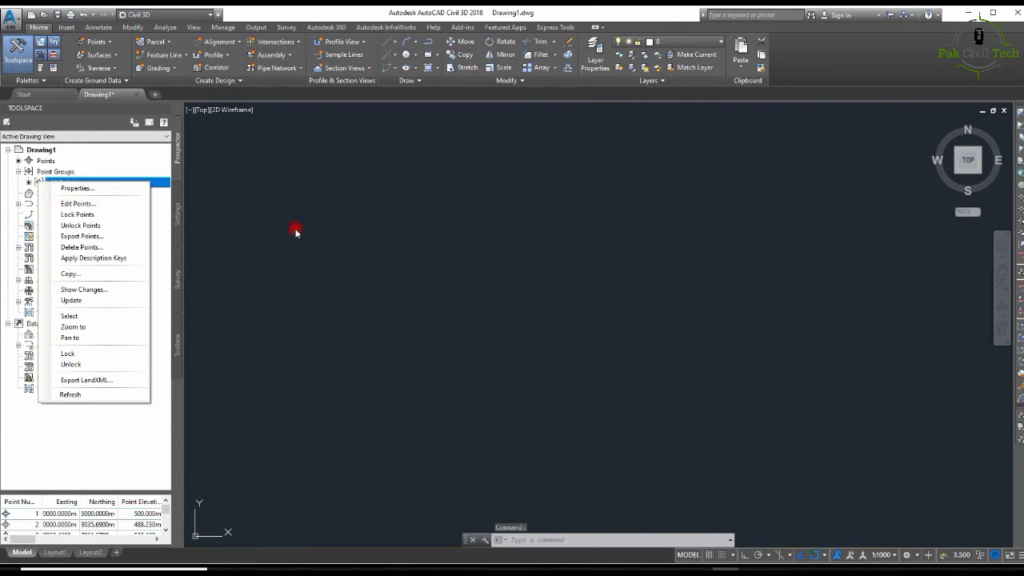
scroll(469, 252, "up", 5)
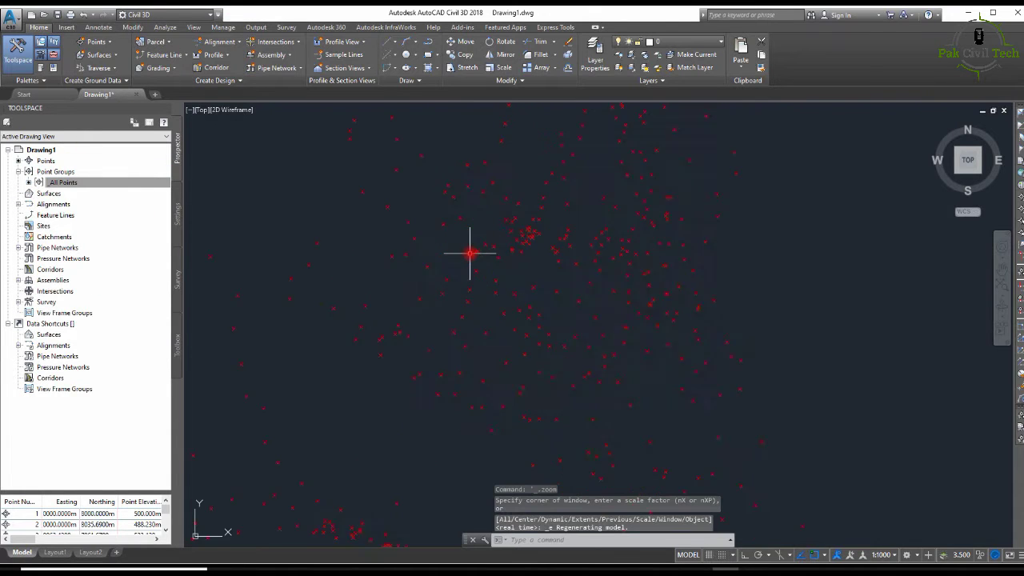
left_click(53, 184)
right_click(53, 183)
left_click(103, 192)
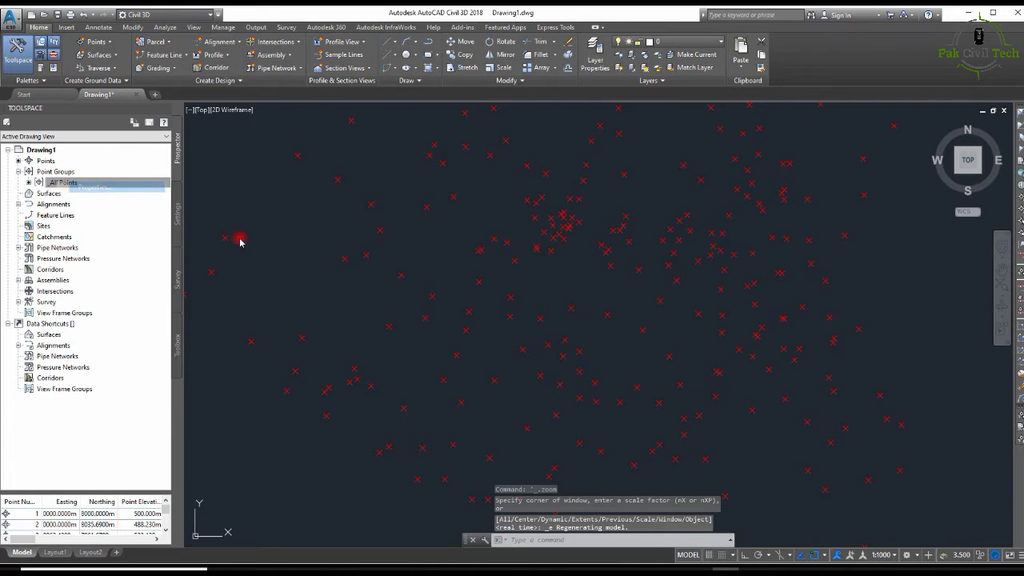
left_click(390, 292)
left_click(384, 302)
left_click(623, 403)
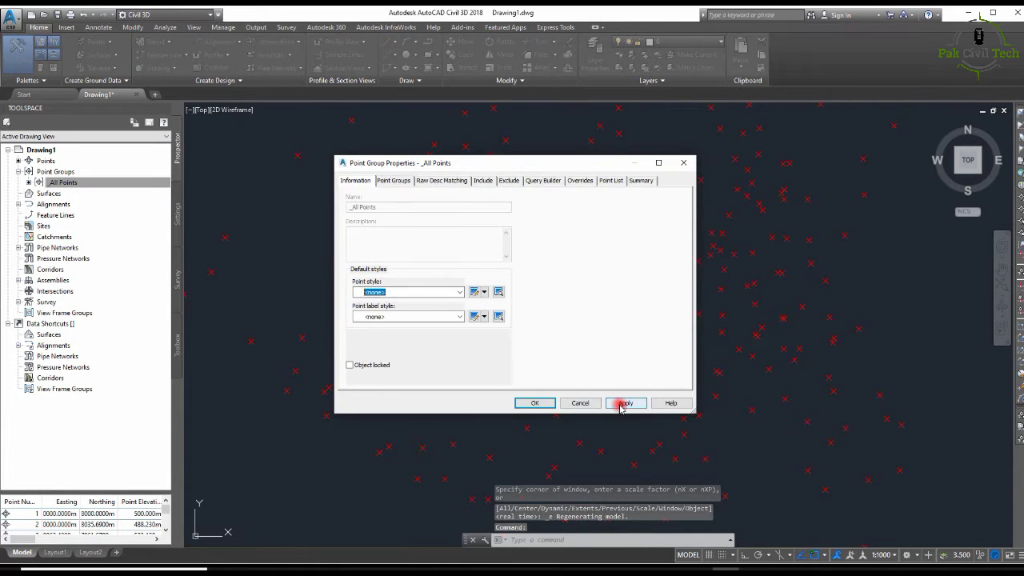
left_click(533, 403)
Step: Create a TIN surface named "GROUND data" with the Contours 2m and 10m (Background) style
right_click(47, 194)
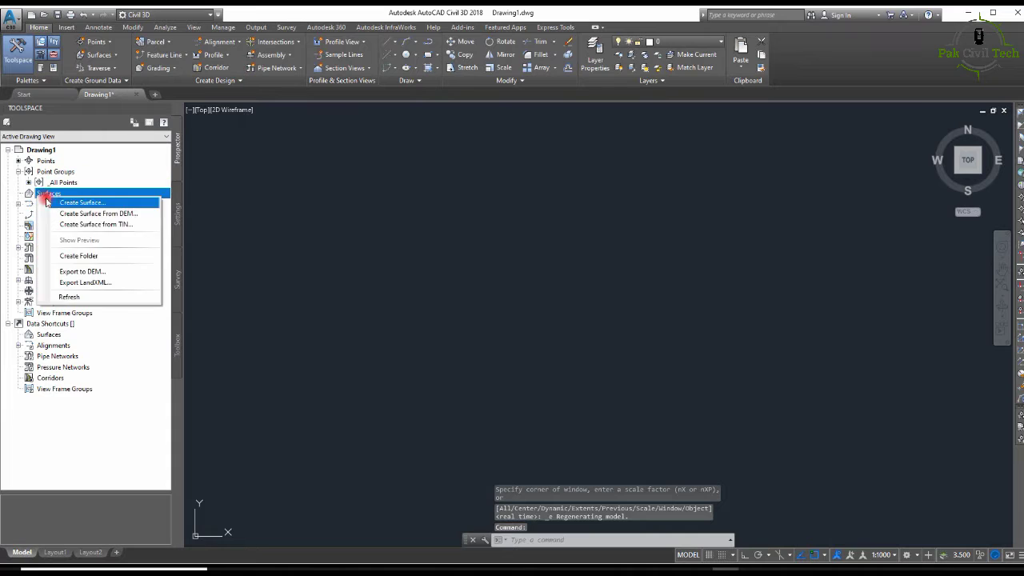
left_click(76, 201)
left_click(608, 254)
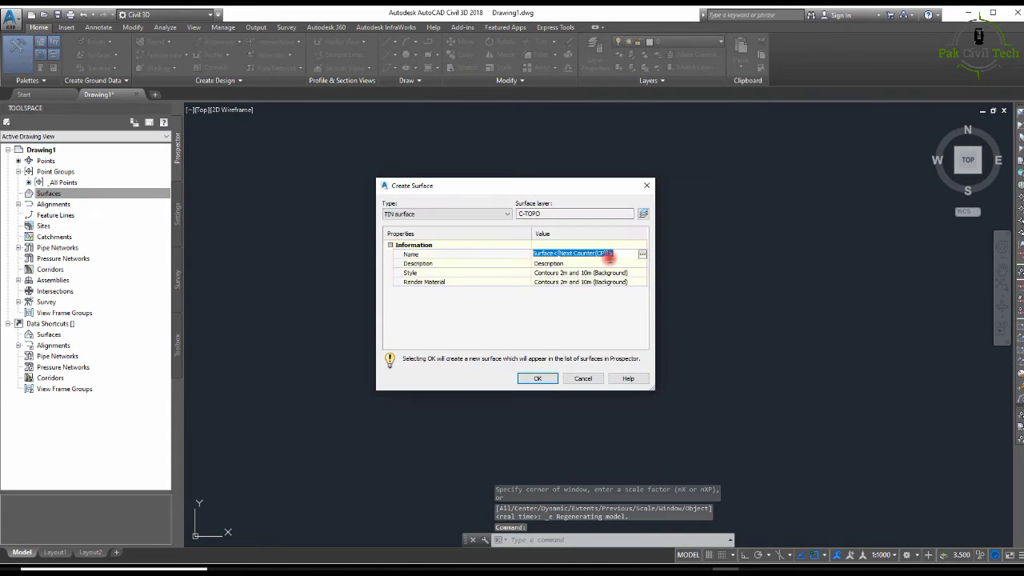
type("GROUND data")
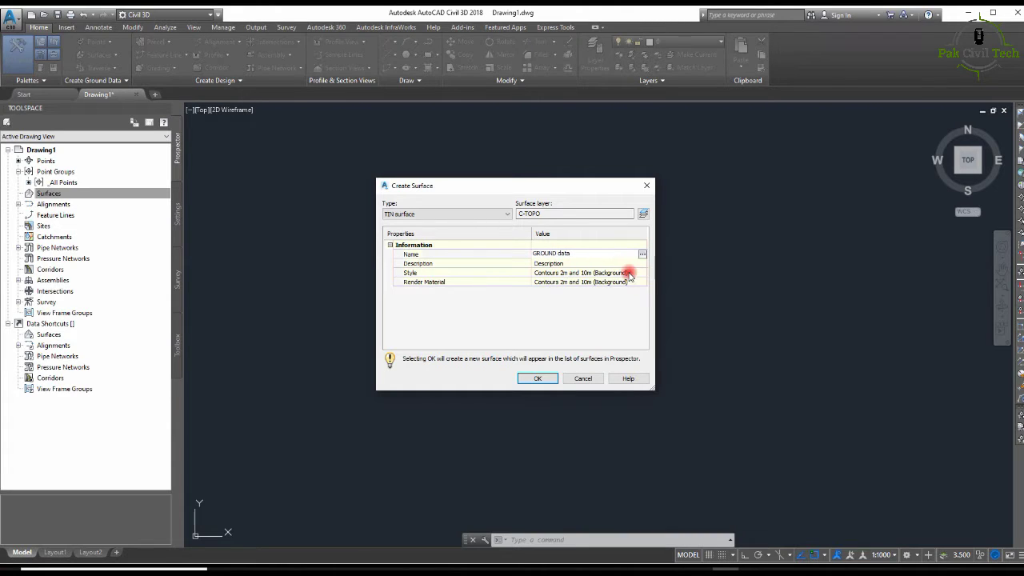
left_click(536, 378)
middle_click(522, 273)
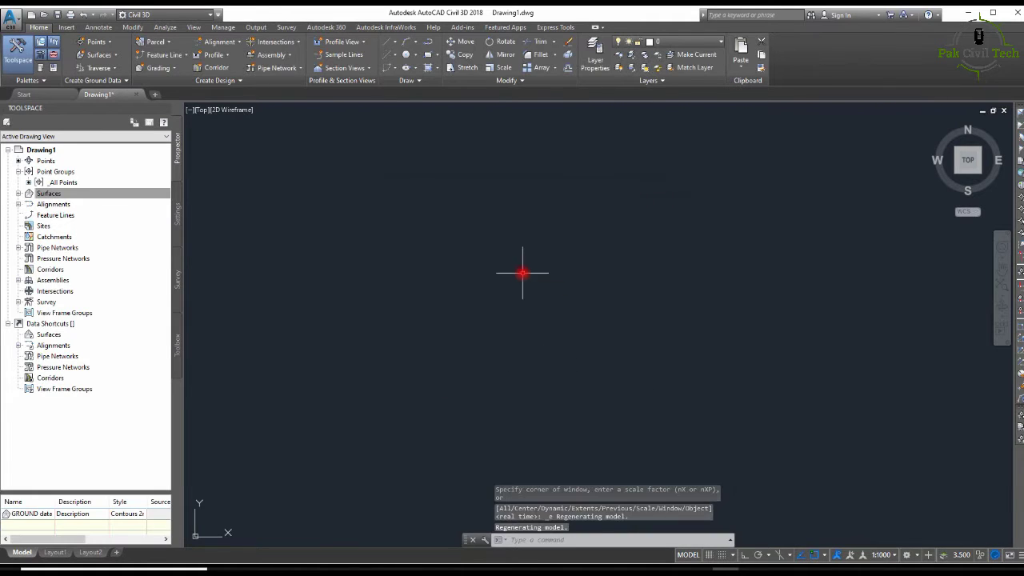
Step: Add the _All Points point group to the definition of the GROUND data surface
left_click(48, 193)
left_click(19, 193)
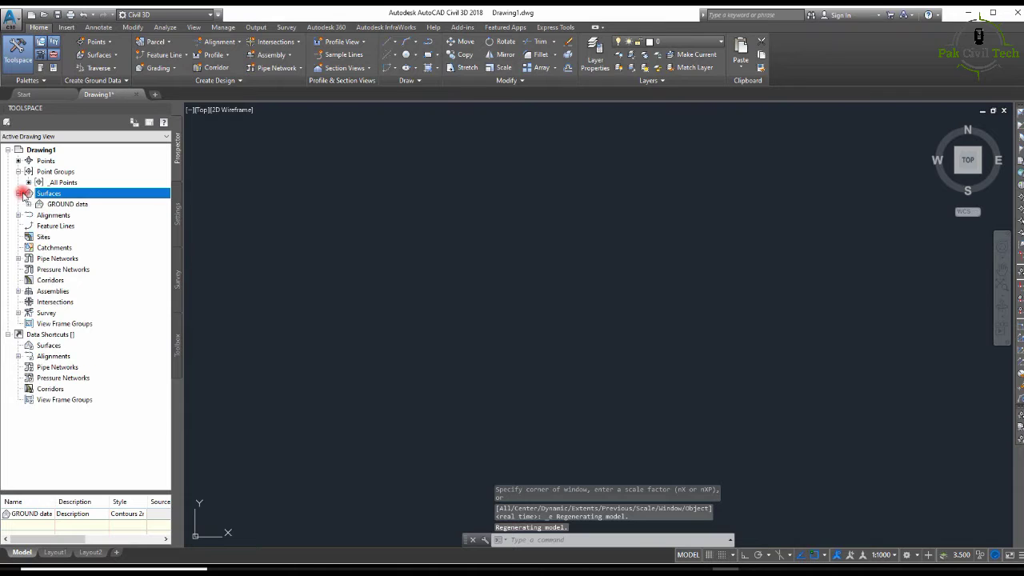
left_click(29, 204)
left_click(39, 237)
scroll(62, 260, "down", 2)
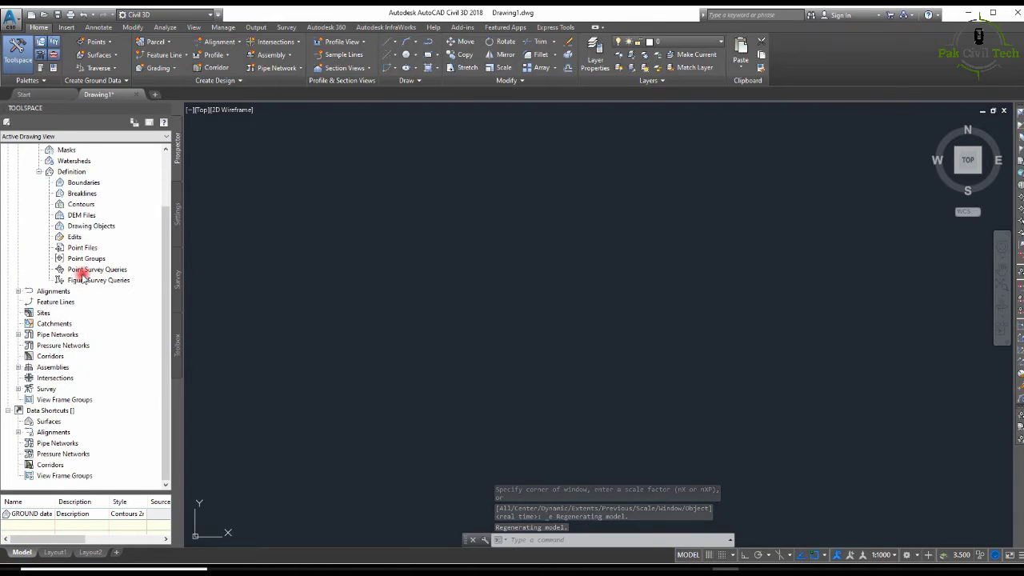
right_click(85, 258)
left_click(105, 269)
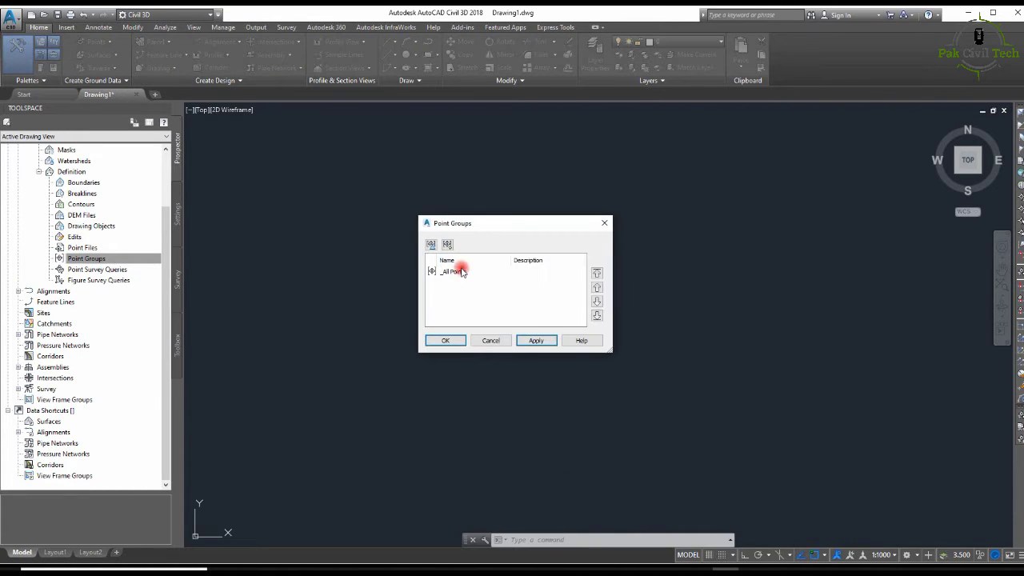
left_click(457, 272)
left_click(535, 340)
left_click(489, 342)
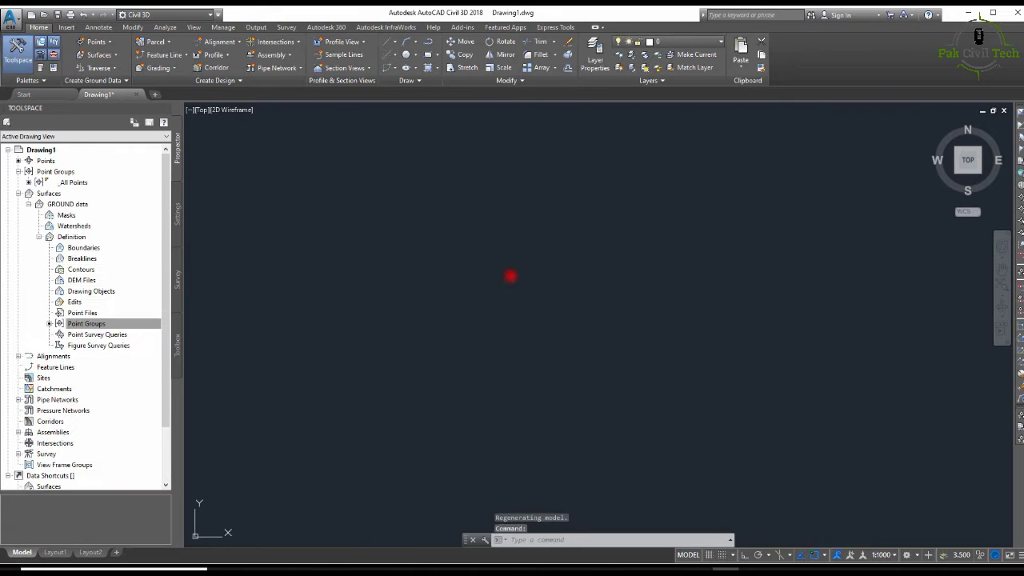
double_click(511, 275)
key("Escape")
key("Escape")
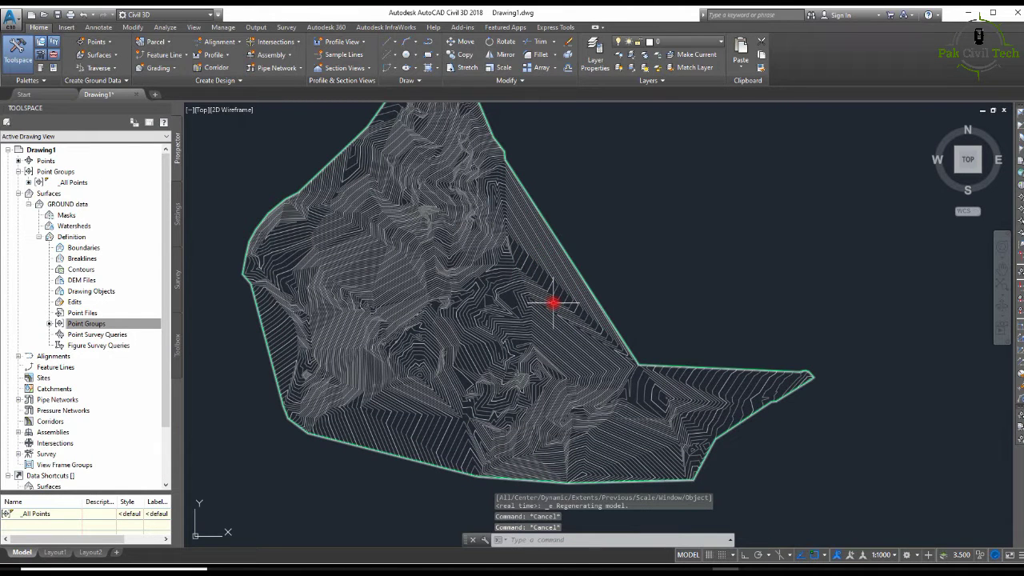
Step: Create a centerline alignment layout named "Alignment OF ROAD" with the Major and Minor only label set
mouse_move(430, 206)
middle_mouse_down()
mouse_move(432, 217)
mouse_move(406, 169)
middle_mouse_up()
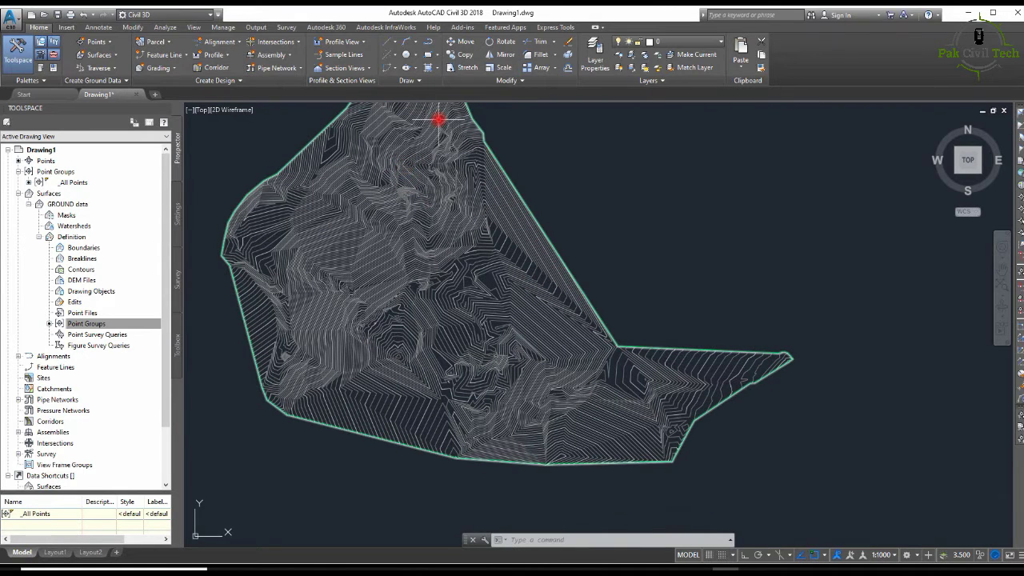
left_click(221, 44)
left_click(244, 67)
left_click_drag(531, 152, 454, 152)
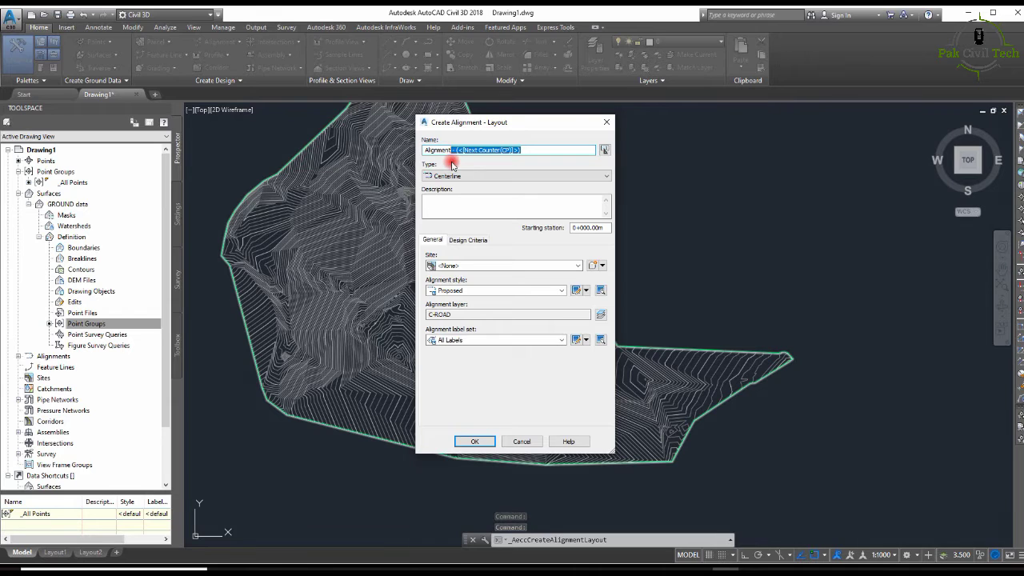
key("BackSpace")
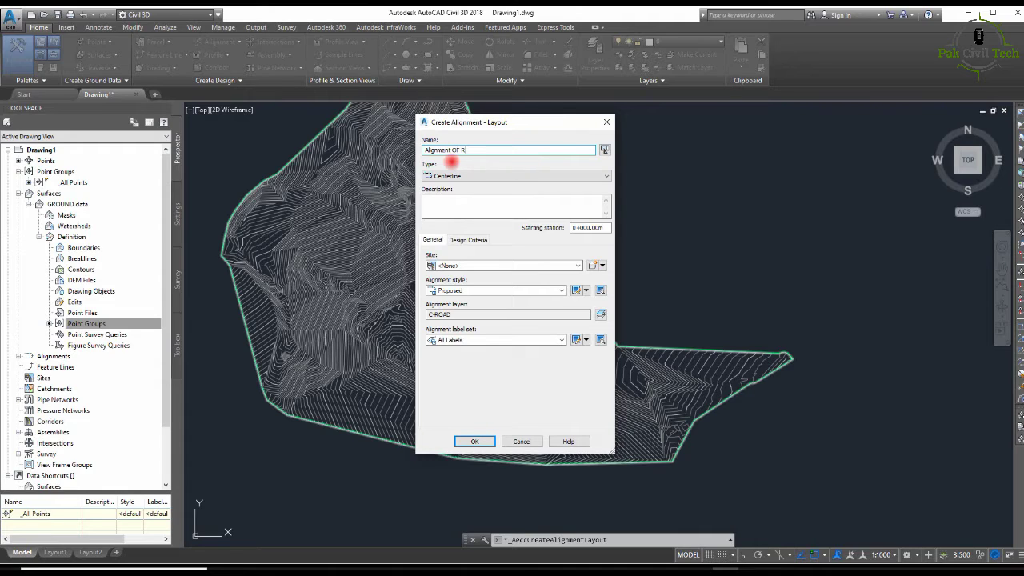
left_click(469, 267)
left_click(469, 286)
left_click(474, 340)
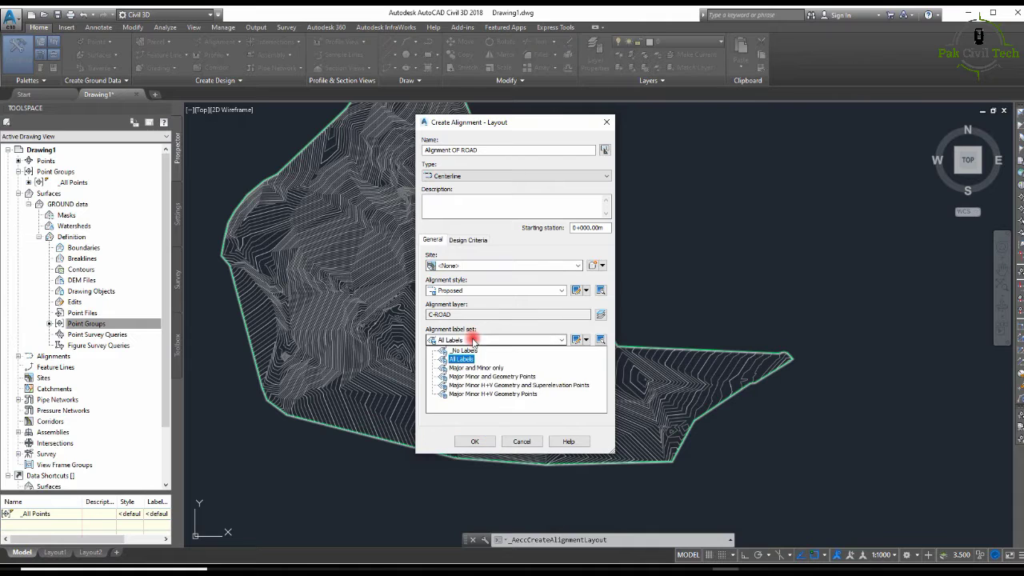
left_click(477, 368)
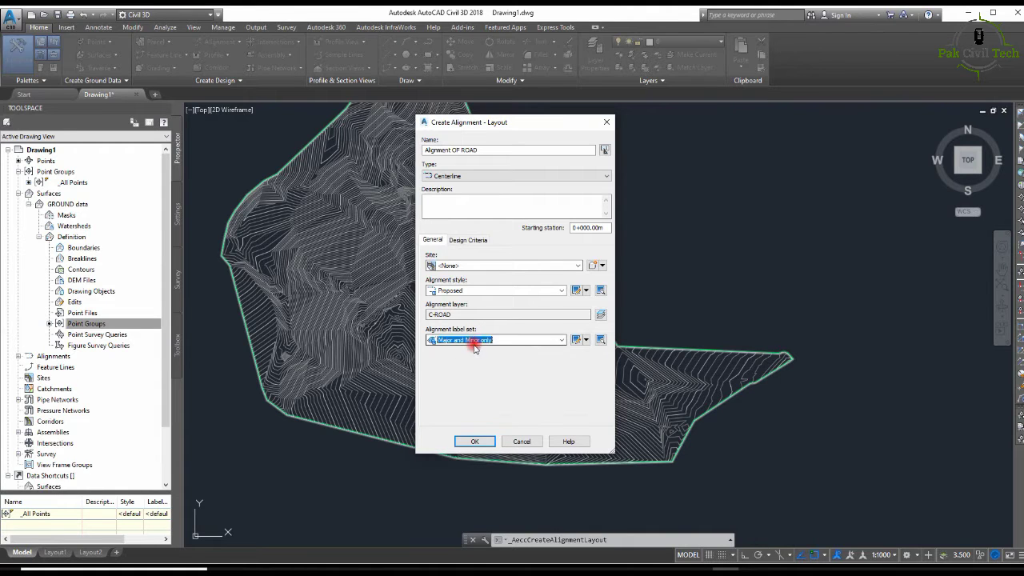
left_click(474, 441)
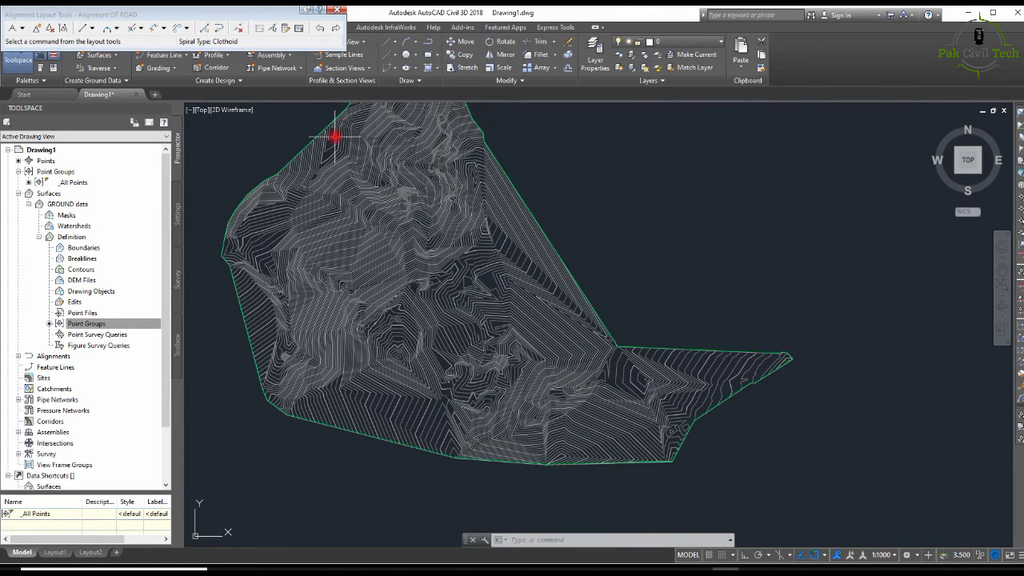
Step: Draw the road alignment with Tangent-Tangent (With curves) from the surface's southern edge up to its northern part, and close the layout tools
left_click(22, 28)
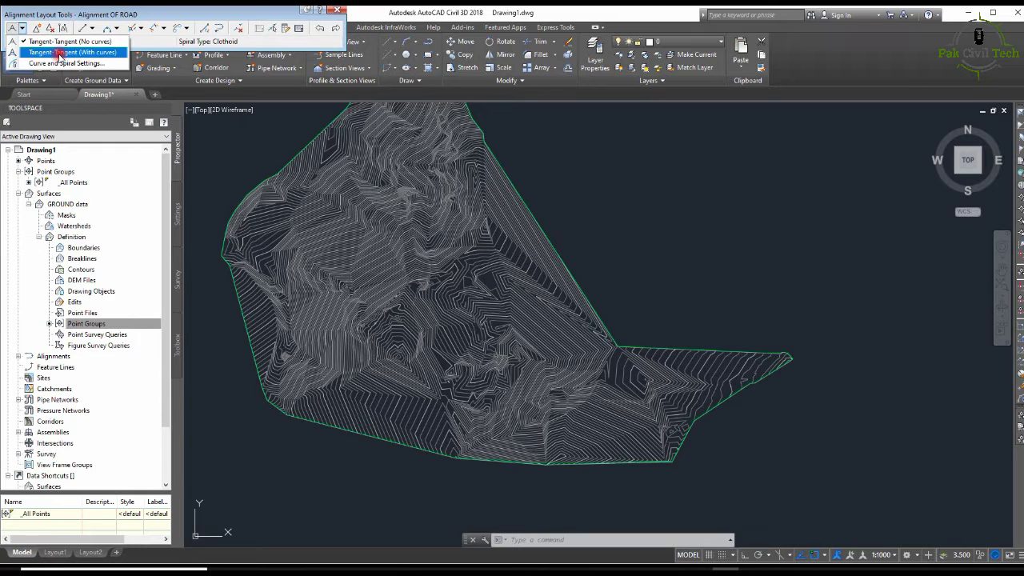
left_click(58, 53)
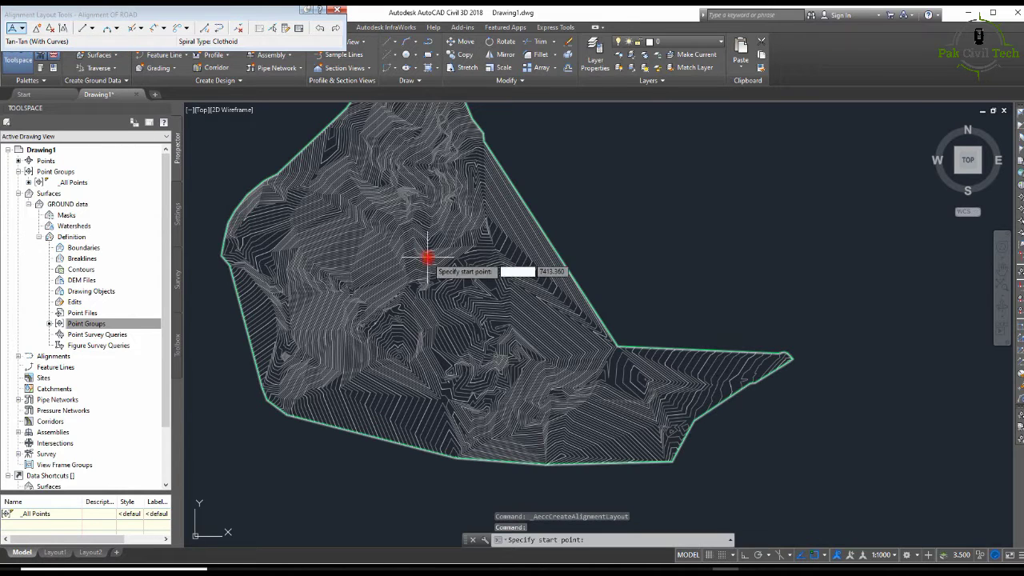
left_click(557, 431)
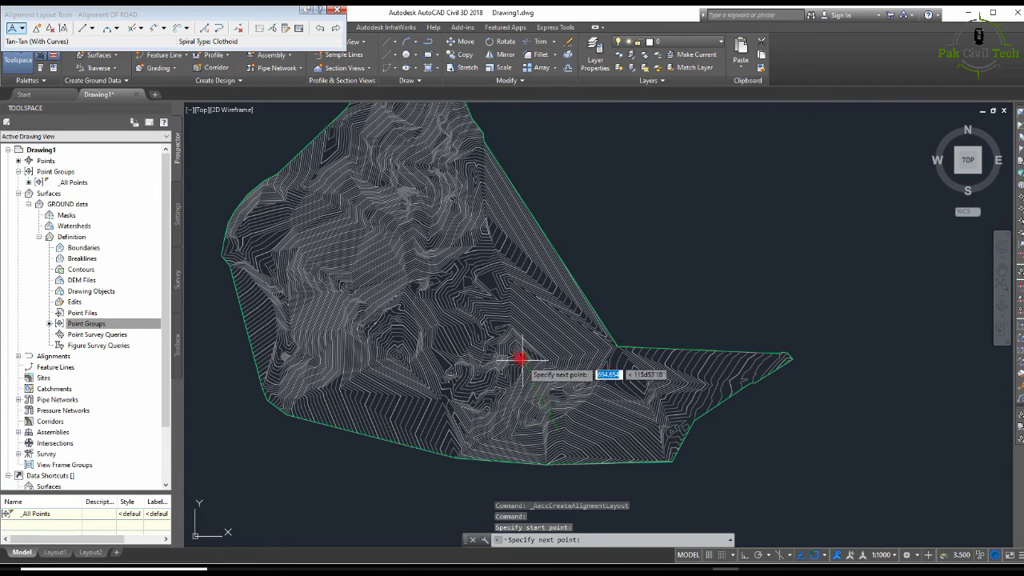
left_click(442, 318)
middle_click_drag(459, 195, 462, 272)
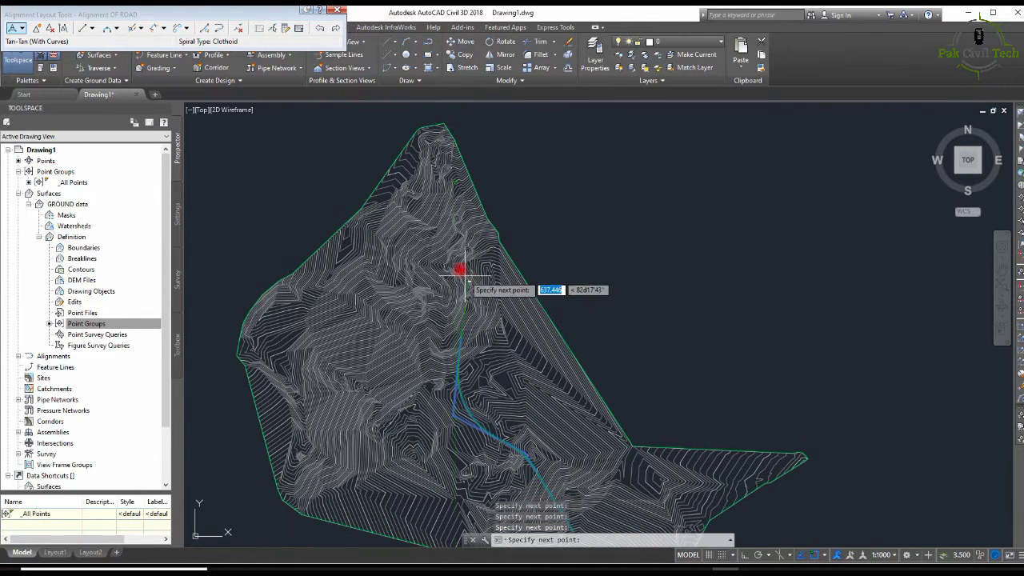
left_click(393, 225)
key("Return")
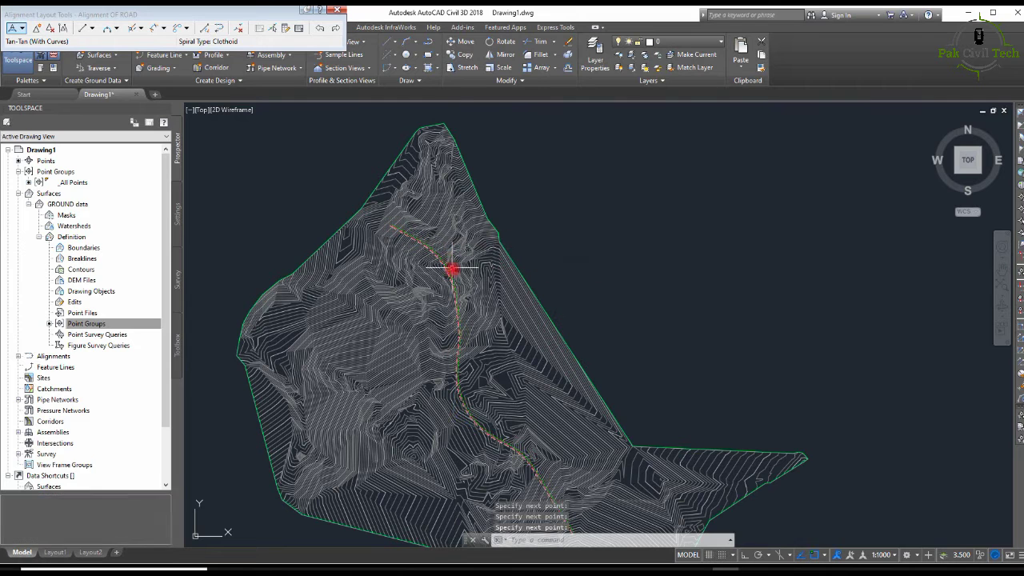
middle_click_drag(427, 293, 344, 201)
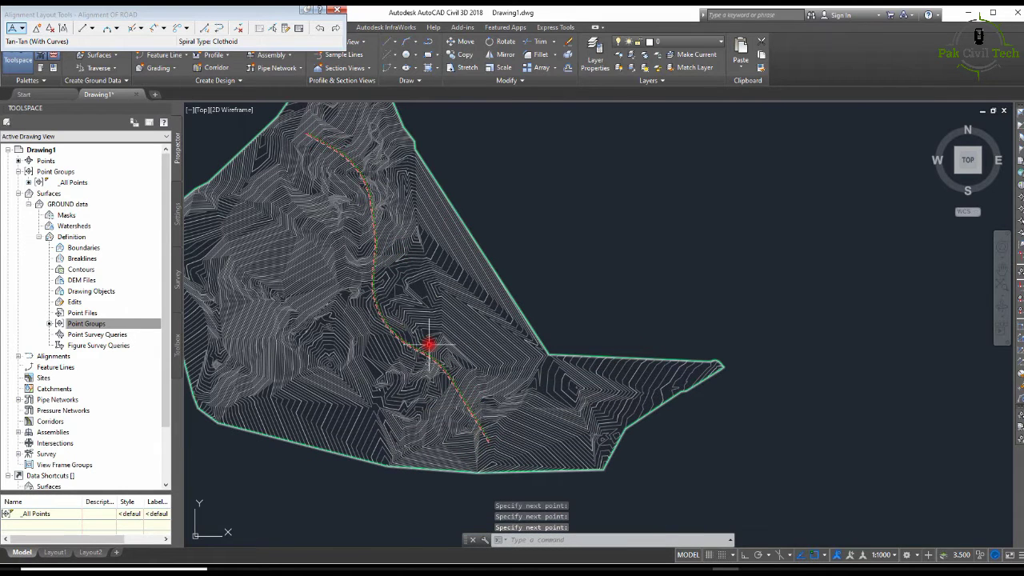
middle_click_drag(430, 345, 476, 391)
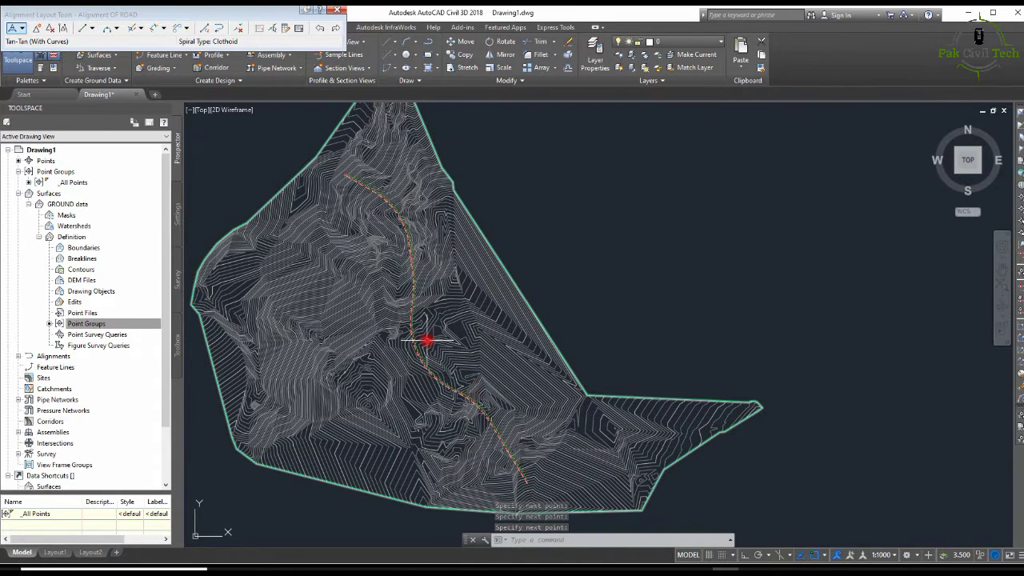
left_click(238, 29)
left_click(337, 14)
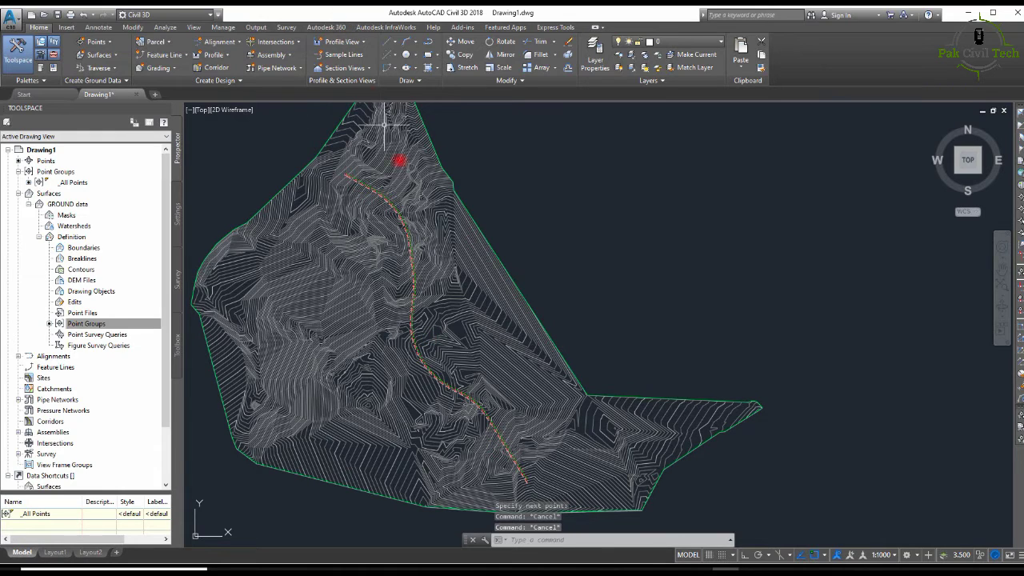
Step: Set the major station label increment of Alignment OF ROAD to 50 m and deselect the labels
scroll(410, 256, "up", 5)
mouse_move(327, 231)
middle_mouse_down()
mouse_move(333, 213)
mouse_move(355, 259)
mouse_move(347, 315)
mouse_move(336, 218)
middle_mouse_up()
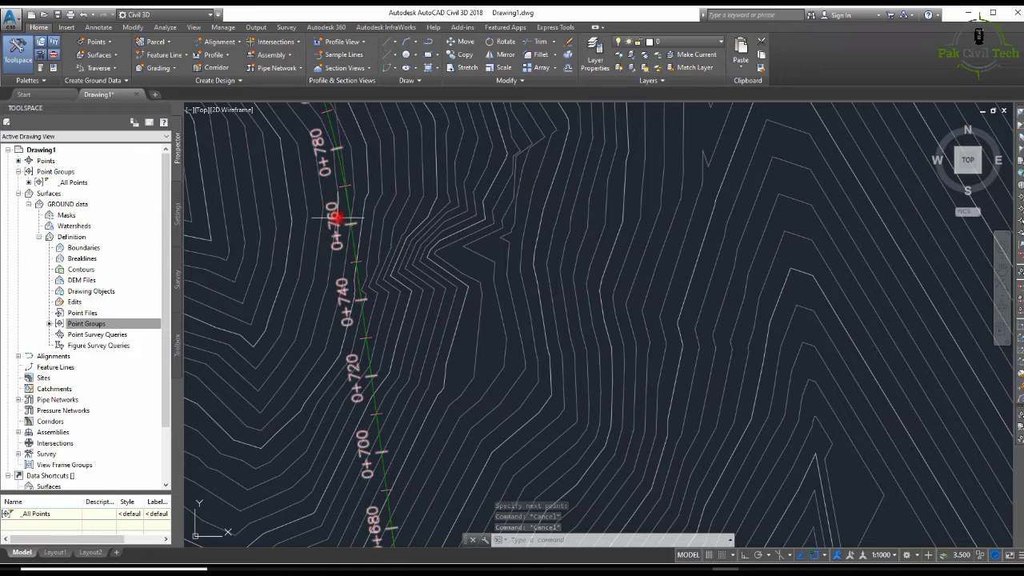
left_click(337, 218)
right_click(337, 219)
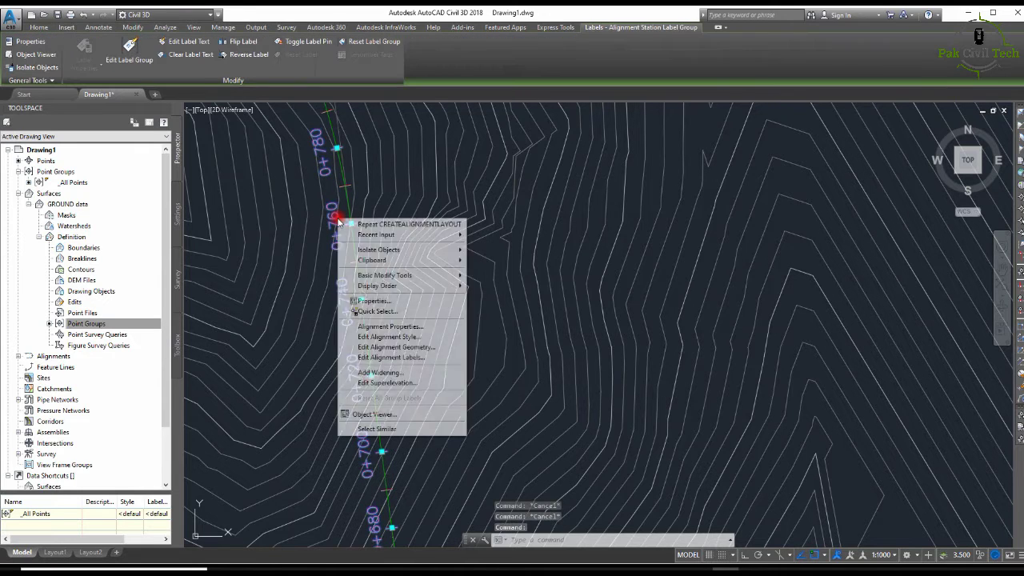
left_click(409, 359)
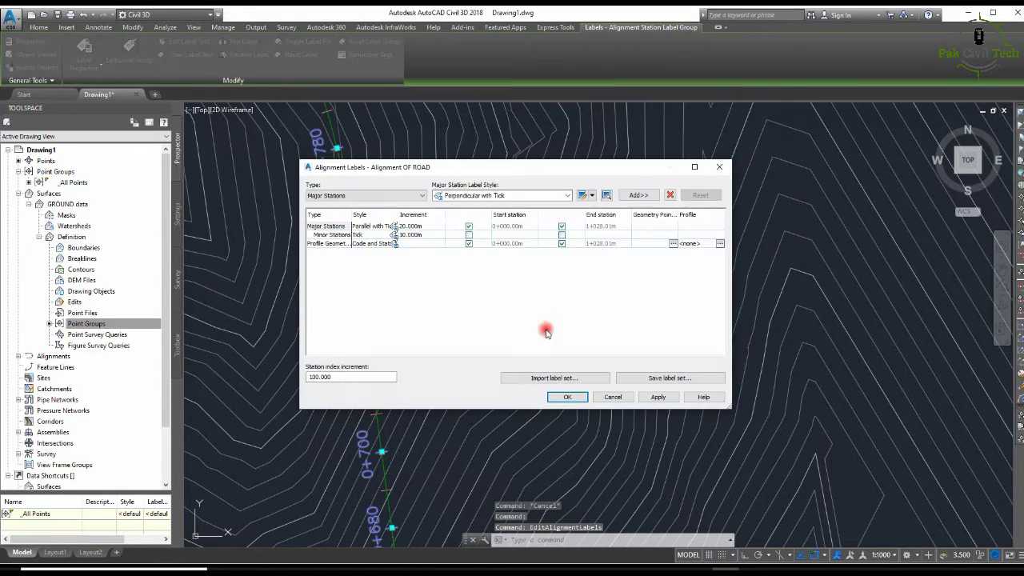
type("50")
left_click(429, 235)
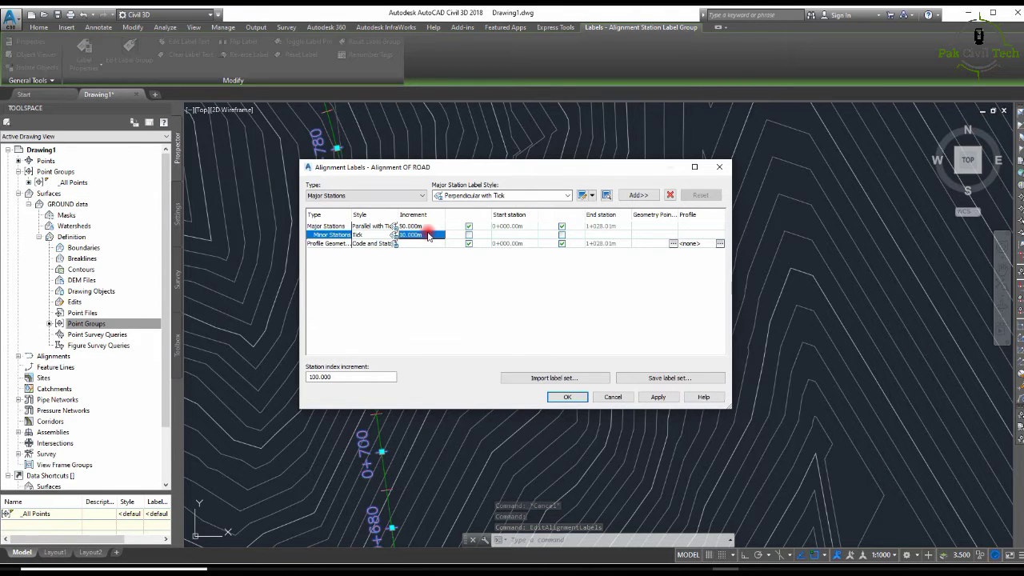
left_click(655, 398)
left_click(568, 397)
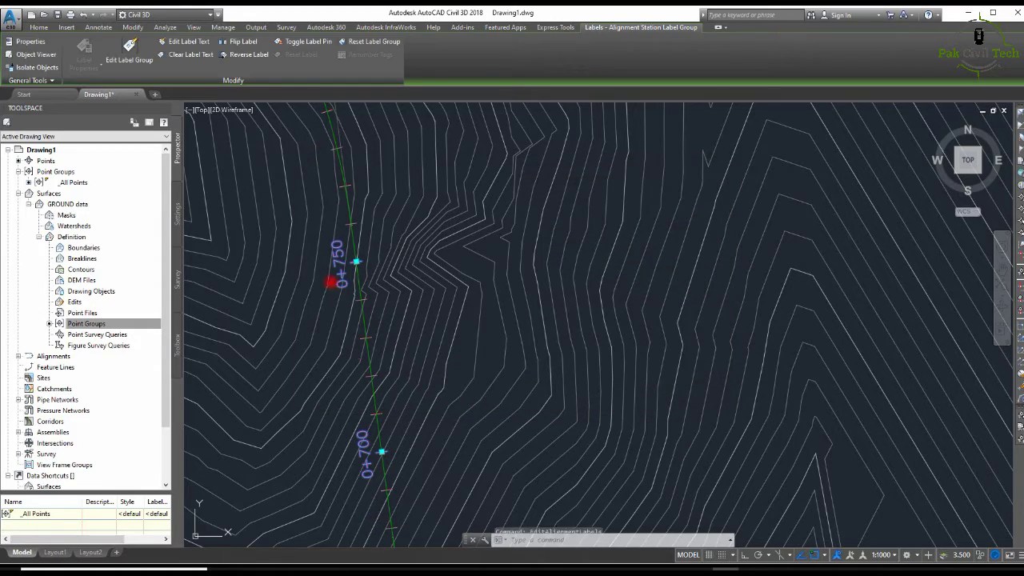
scroll(369, 316, "down", 4)
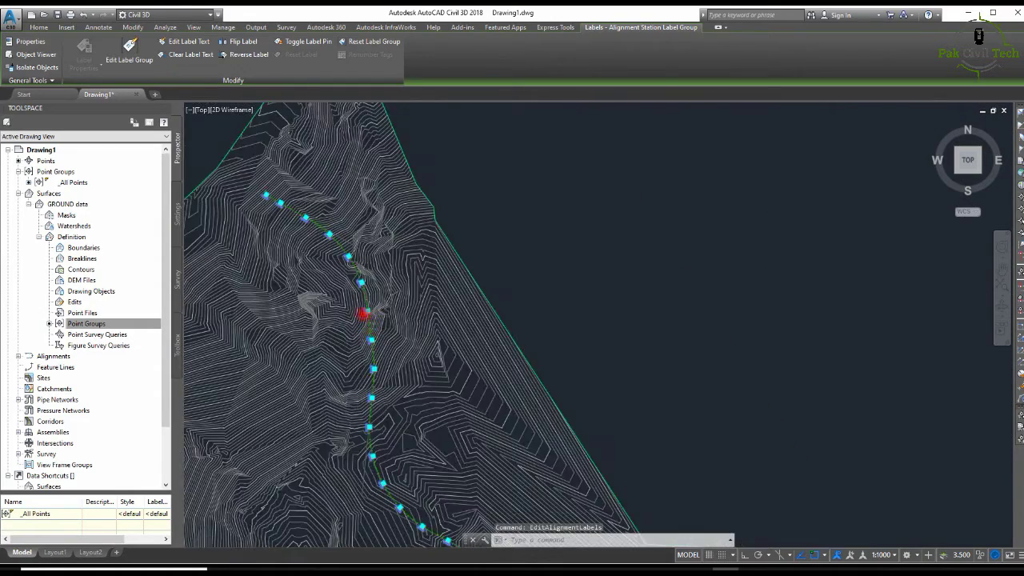
key("Escape")
Step: Sample a profile of the GROUND data surface along Alignment OF ROAD and start drawing it in a profile view
scroll(485, 256, "down", 4)
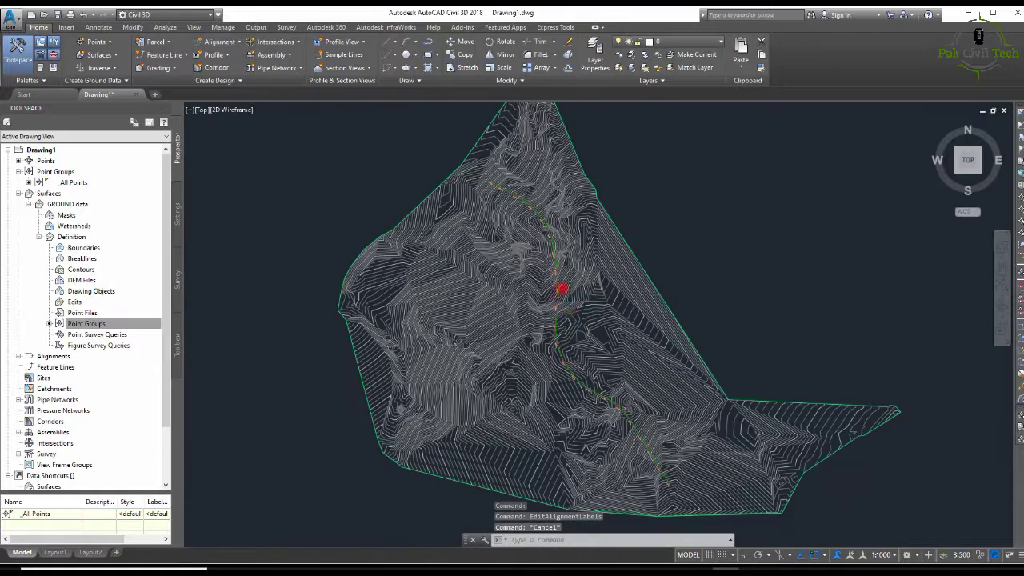
middle_click_drag(516, 320, 507, 325)
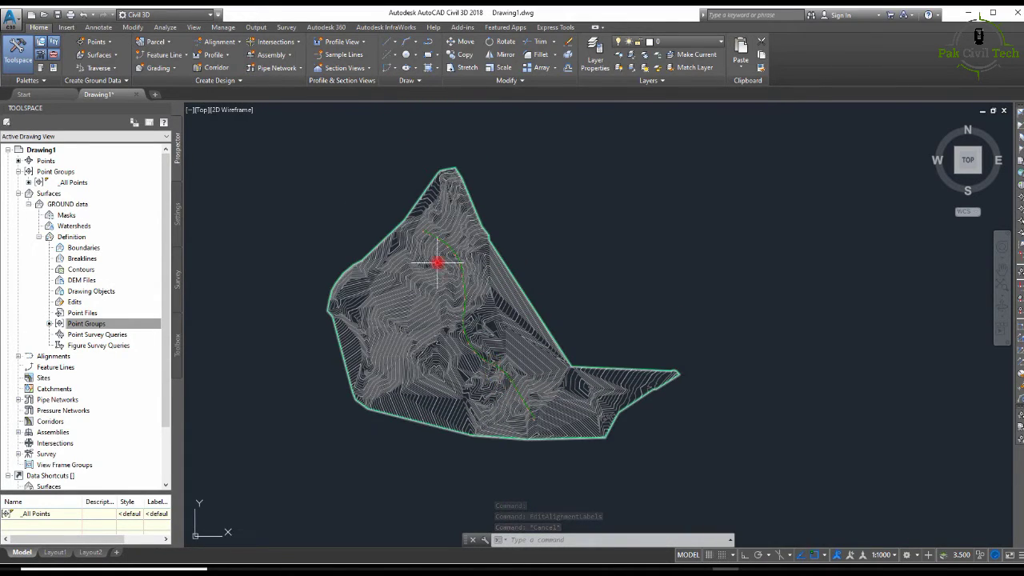
left_click(227, 58)
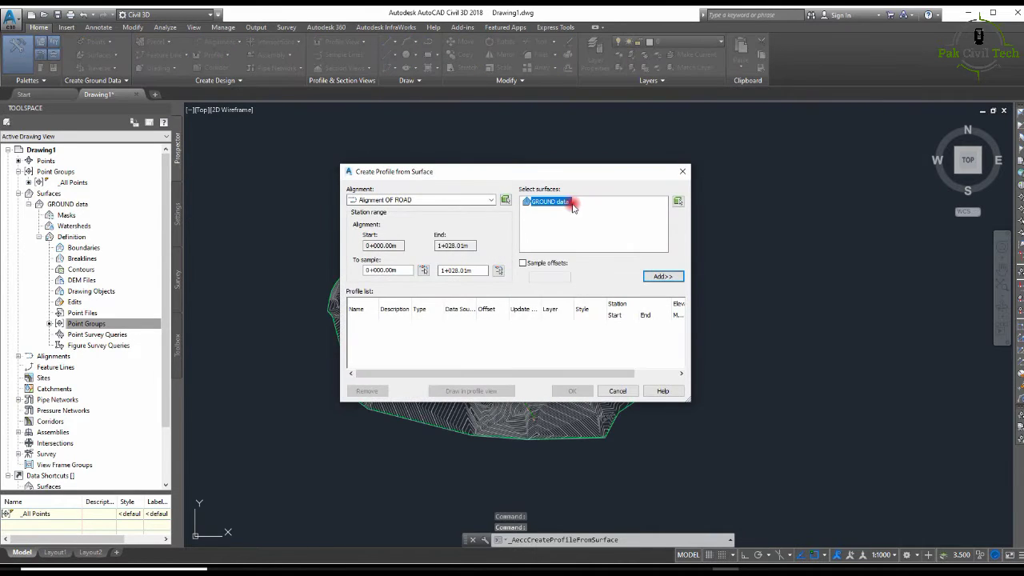
left_click(672, 278)
left_click(586, 328)
left_click(479, 391)
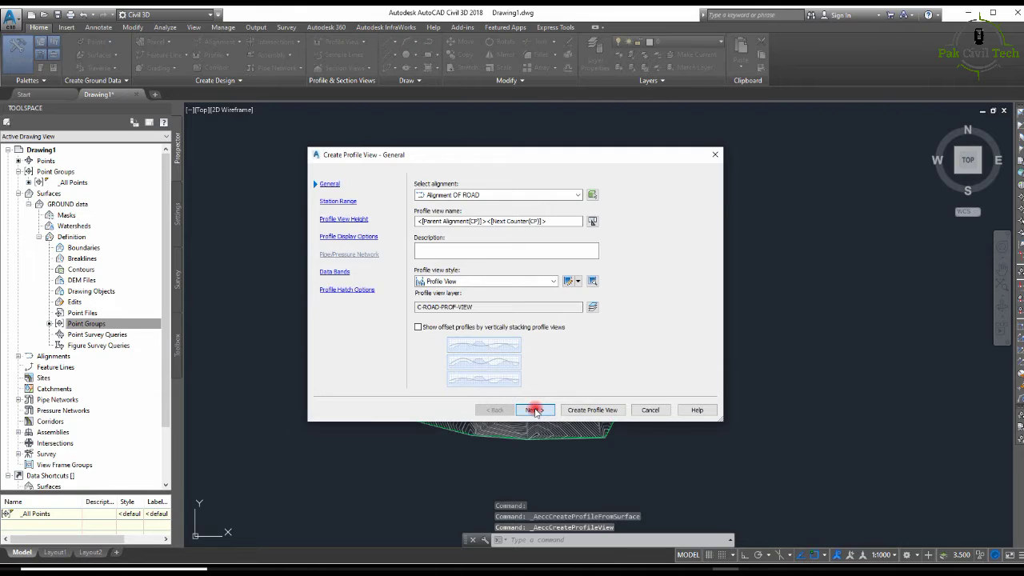
Step: Create the profile view with the default settings and the EG-FG Elevations and Stations band set, placing it east of the surface
left_click(533, 409)
left_click(534, 409)
left_click(533, 409)
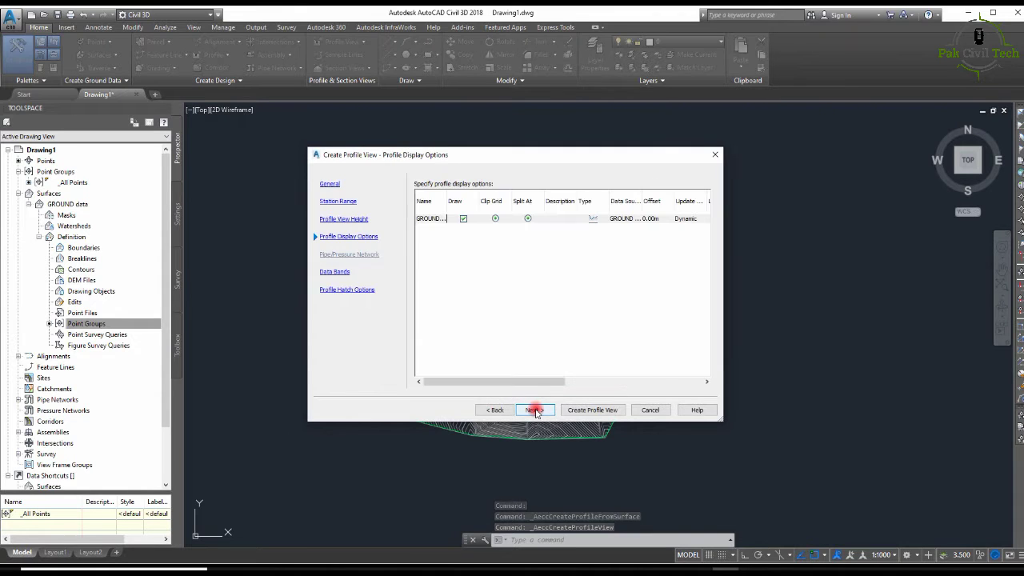
left_click(533, 410)
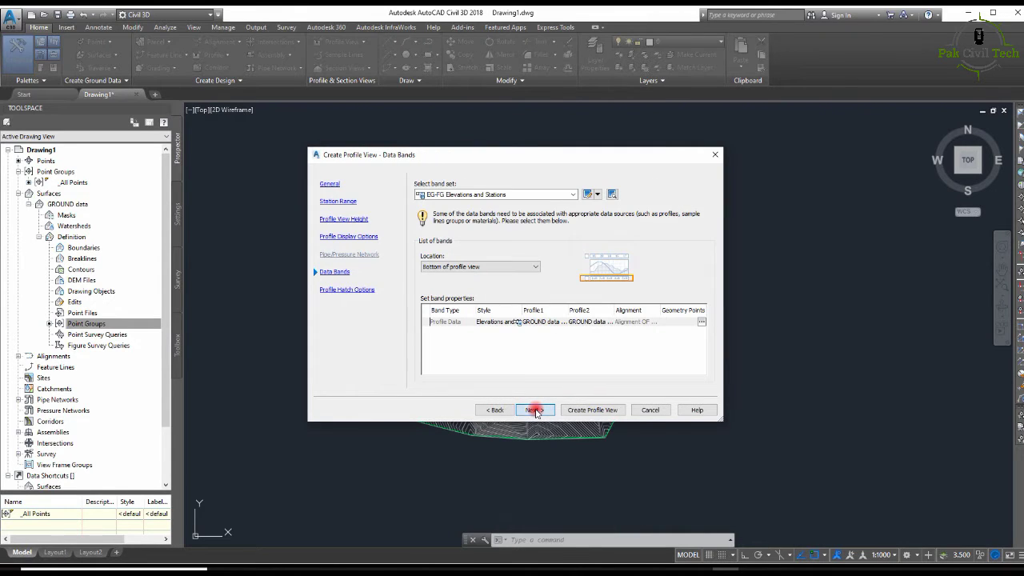
left_click(534, 410)
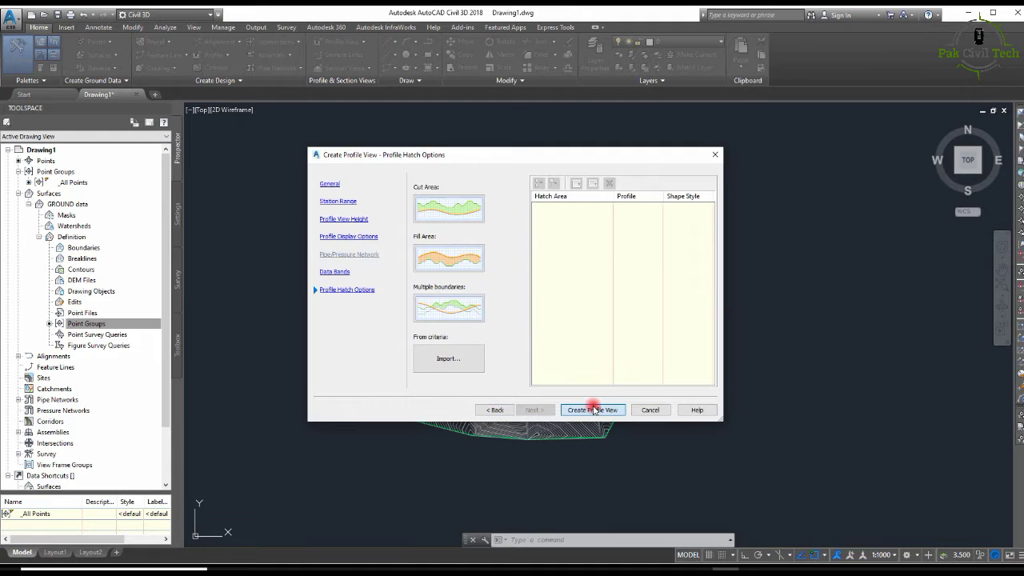
left_click(593, 410)
scroll(524, 326, "down", 4)
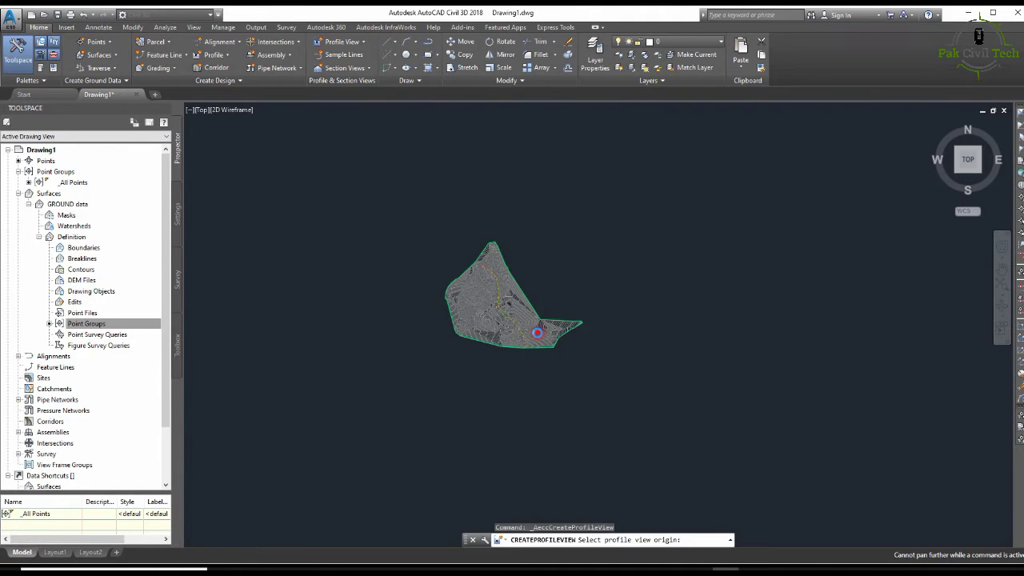
left_click(633, 288)
Step: Examine the new profile view and review its bands, profiles and hatch properties, leaving them without changes
scroll(553, 310, "up", 5)
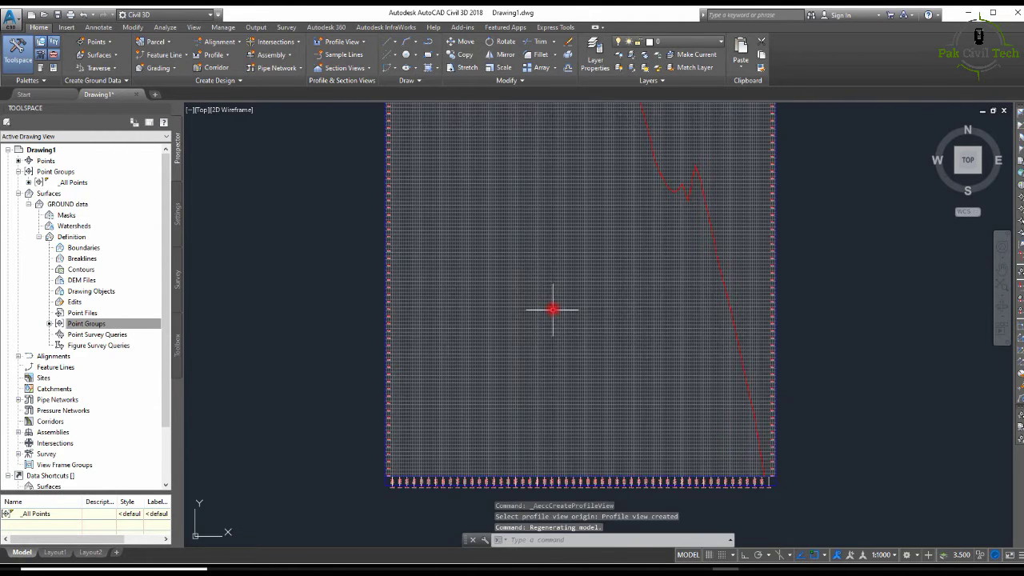
scroll(553, 310, "down", 5)
scroll(514, 358, "up", 5)
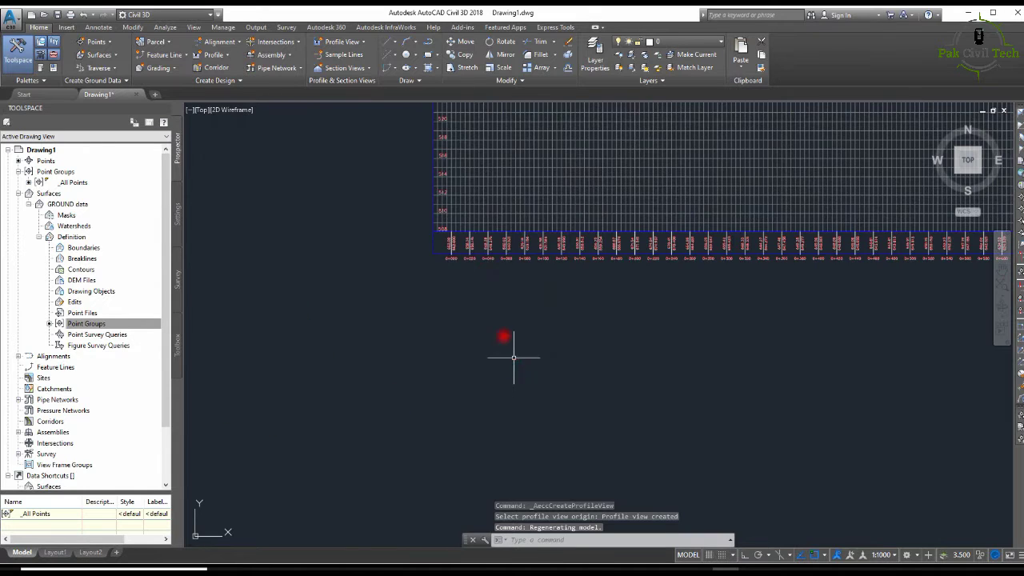
scroll(457, 235, "up", 3)
scroll(451, 308, "down", 8)
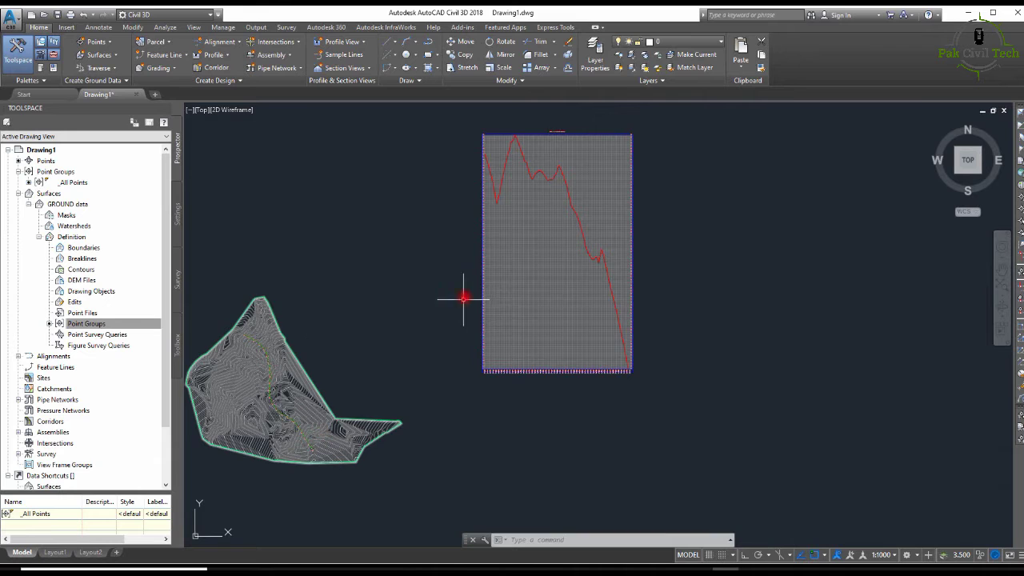
scroll(554, 342, "up", 6)
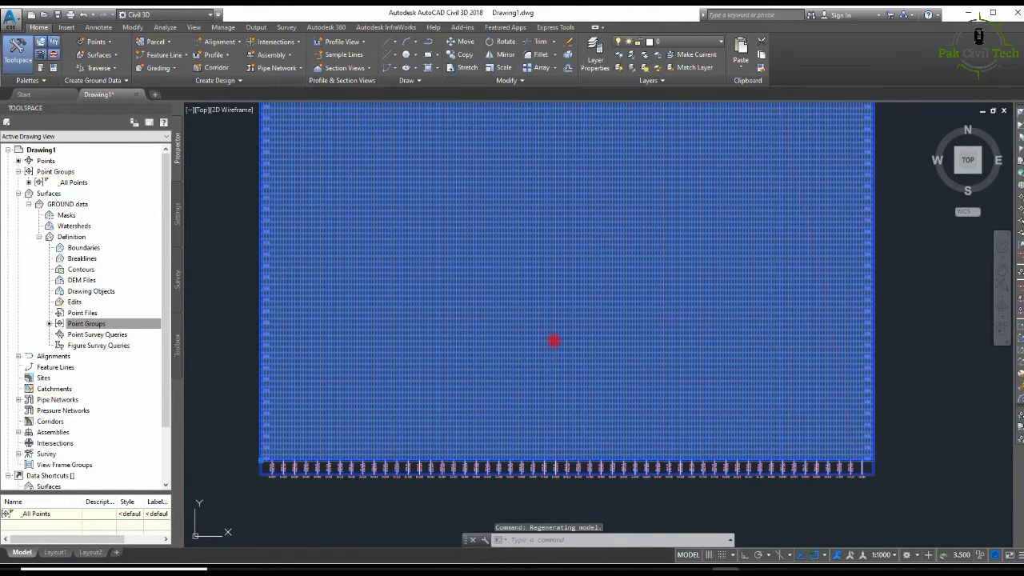
left_click(554, 340)
right_click(554, 341)
left_click(615, 450)
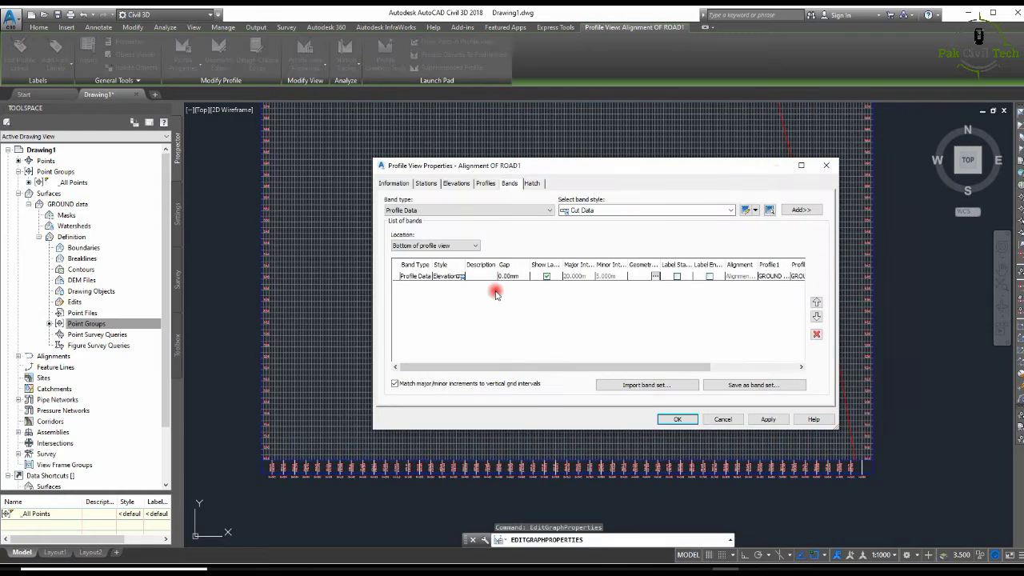
left_click(486, 183)
left_click(532, 183)
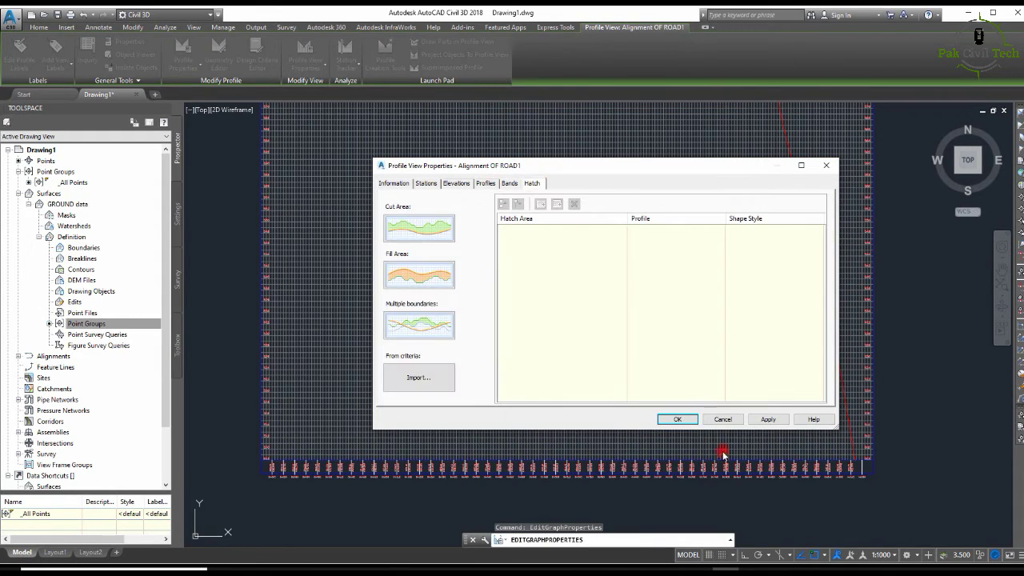
left_click(721, 420)
left_click(659, 373)
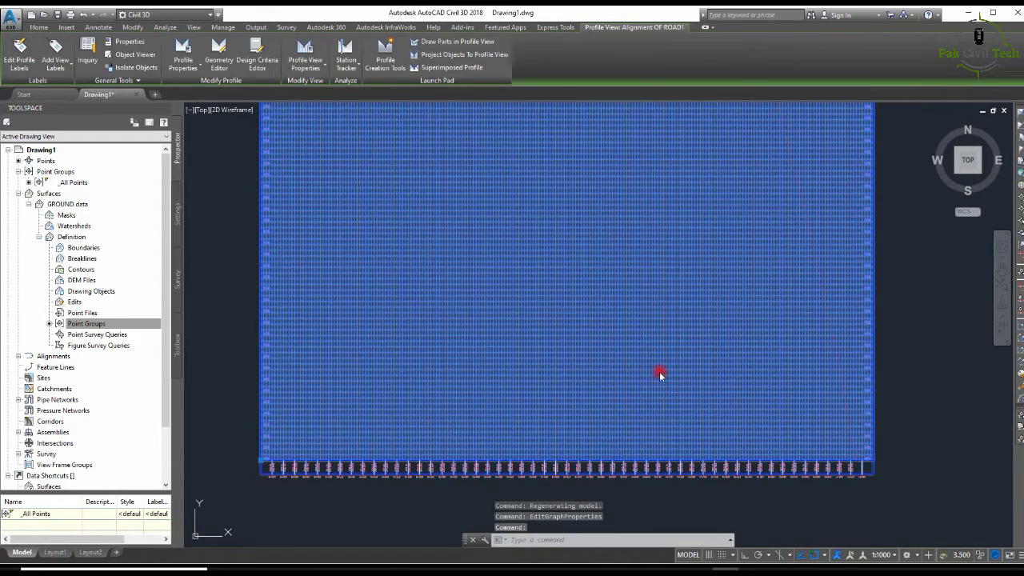
Step: Edit the profile view style to use a 1:200 vertical scale and apply it to the Alignment OF ROAD profile view
right_click(661, 374)
left_click(729, 492)
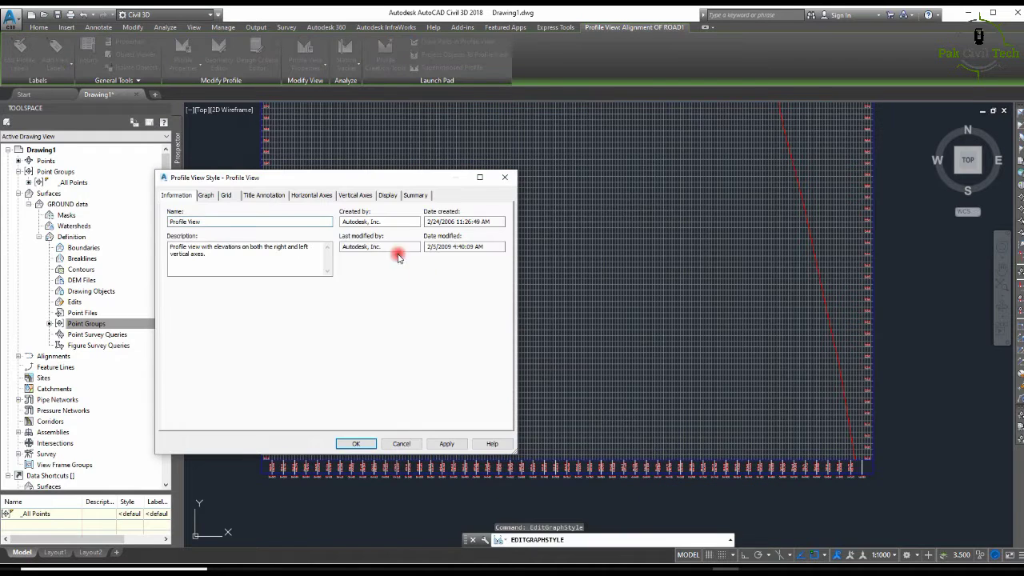
left_click(285, 197)
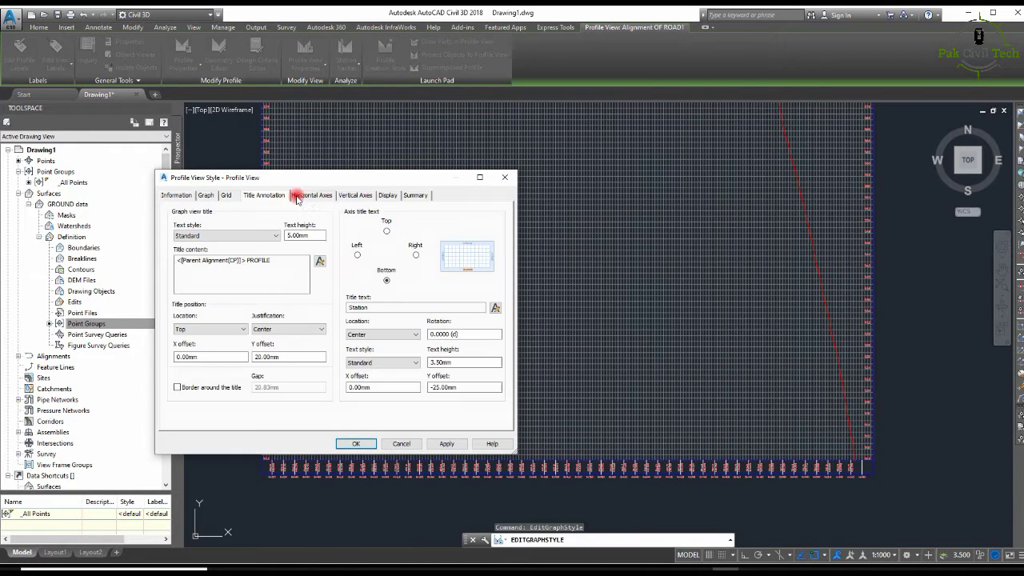
left_click(221, 197)
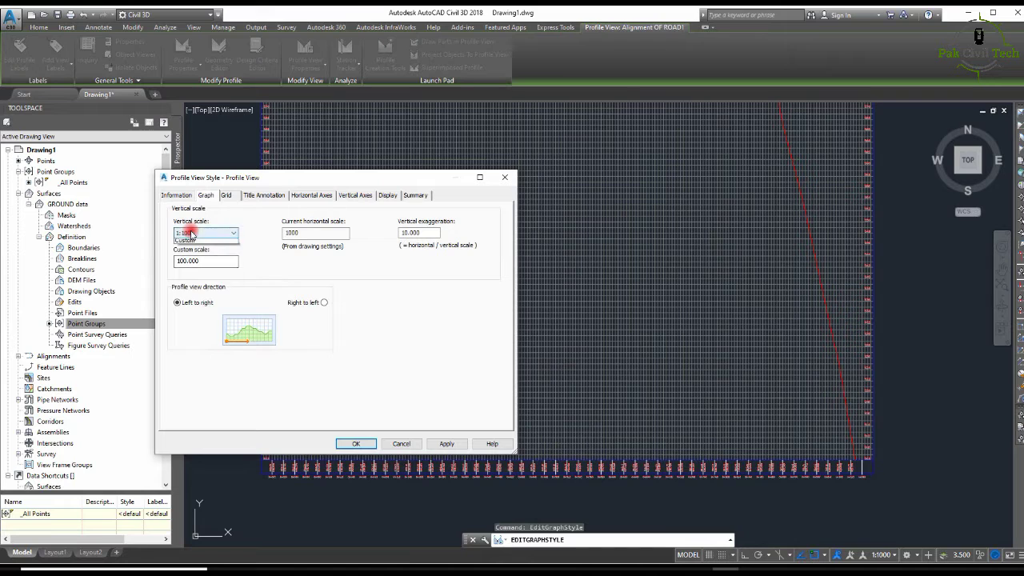
left_click(205, 288)
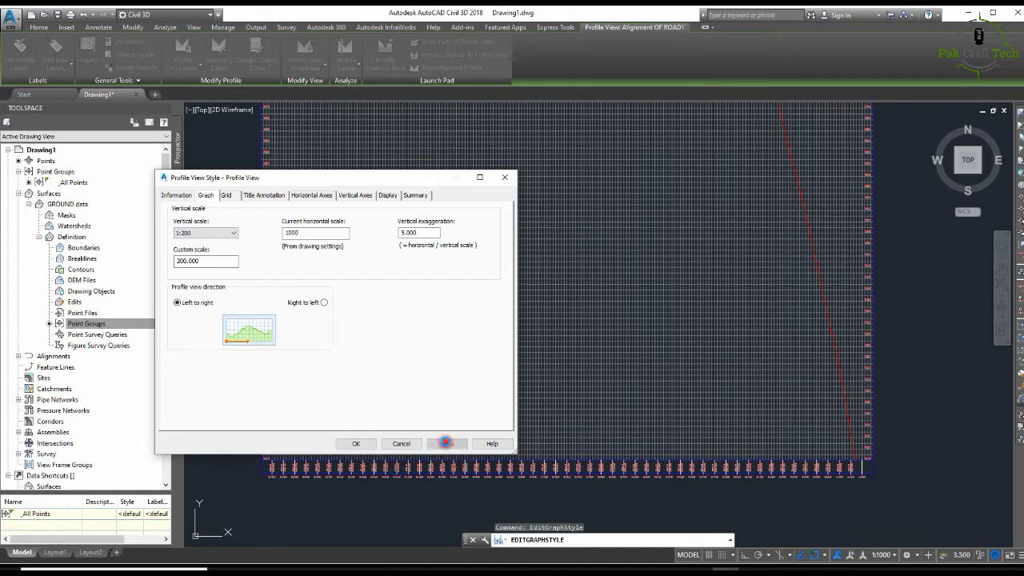
left_click(446, 444)
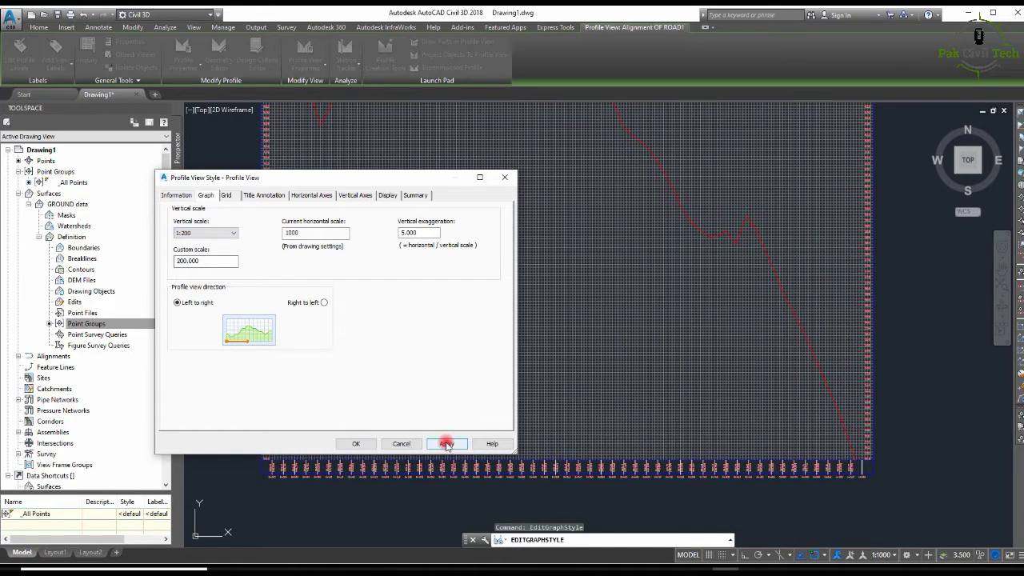
left_click(358, 444)
Step: Examine the rescaled profile view, including its elevation axis, station band and ground line
scroll(544, 302, "down", 8)
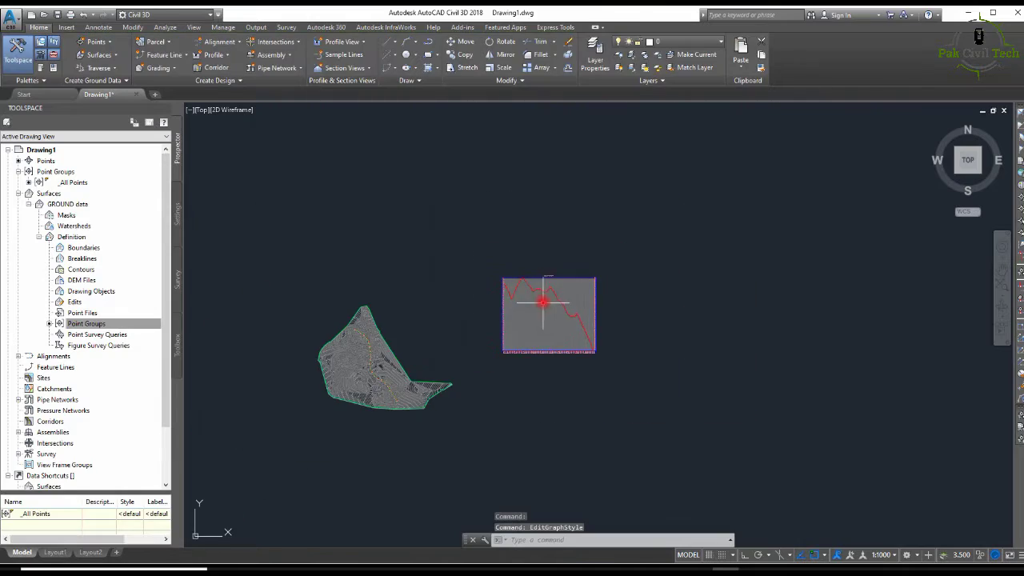
scroll(544, 302, "up", 5)
middle_click_drag(498, 365, 411, 349)
scroll(377, 376, "up", 3)
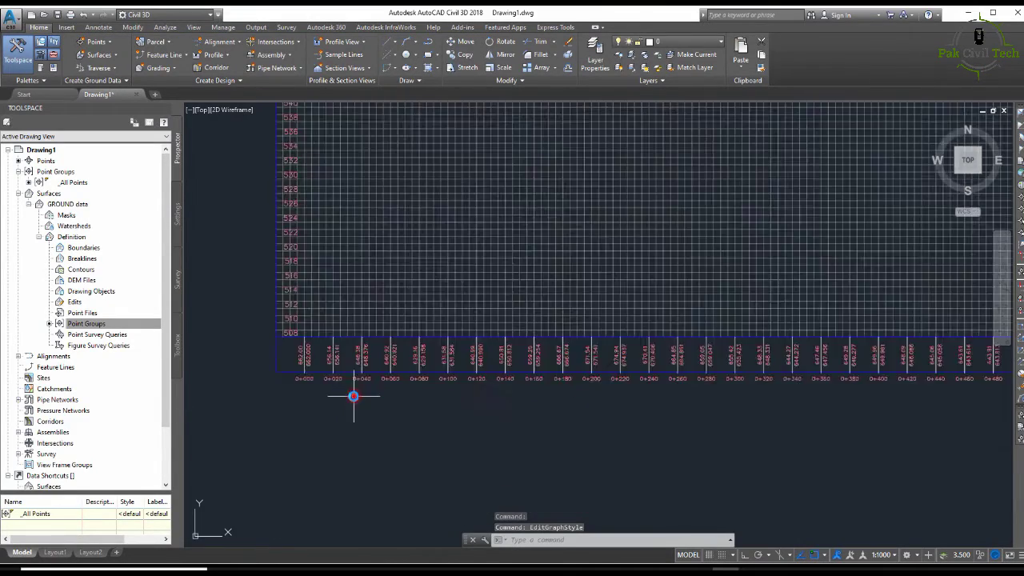
scroll(354, 396, "up", 3)
scroll(457, 292, "down", 6)
middle_click_drag(457, 297, 501, 392)
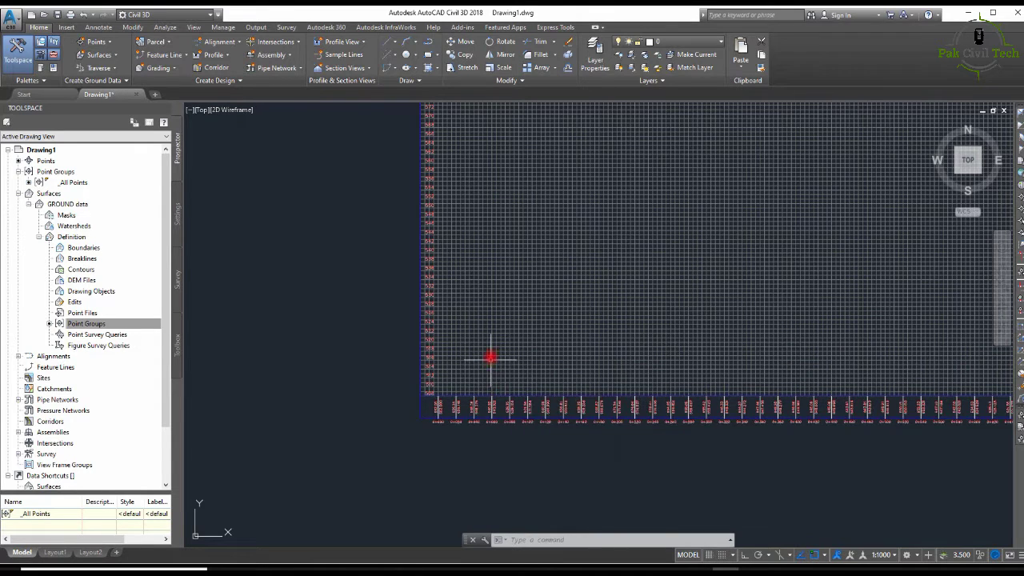
scroll(488, 348, "down", 5)
scroll(521, 327, "up", 5)
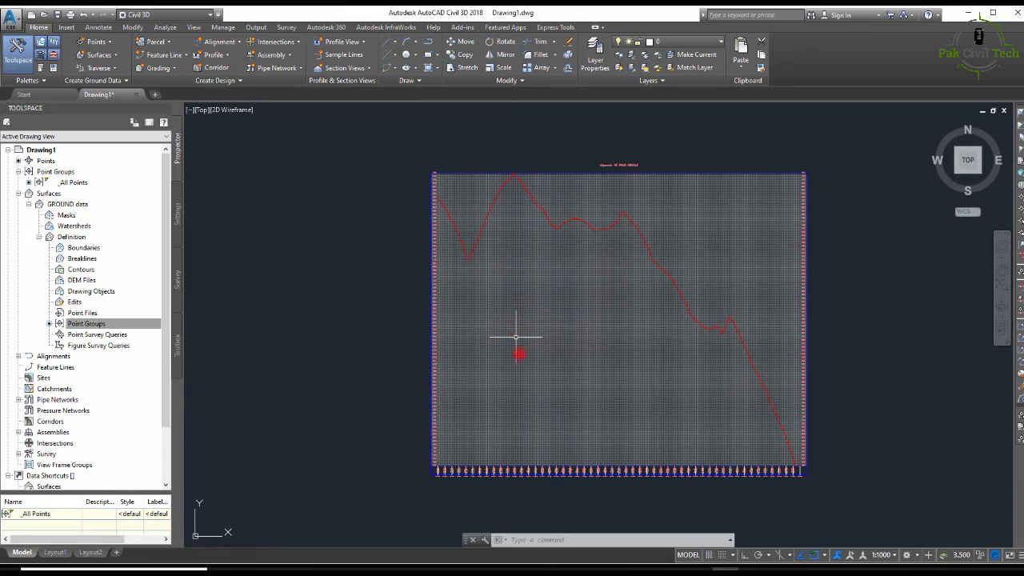
mouse_move(512, 354)
middle_mouse_down()
mouse_move(473, 315)
mouse_move(522, 352)
middle_mouse_up()
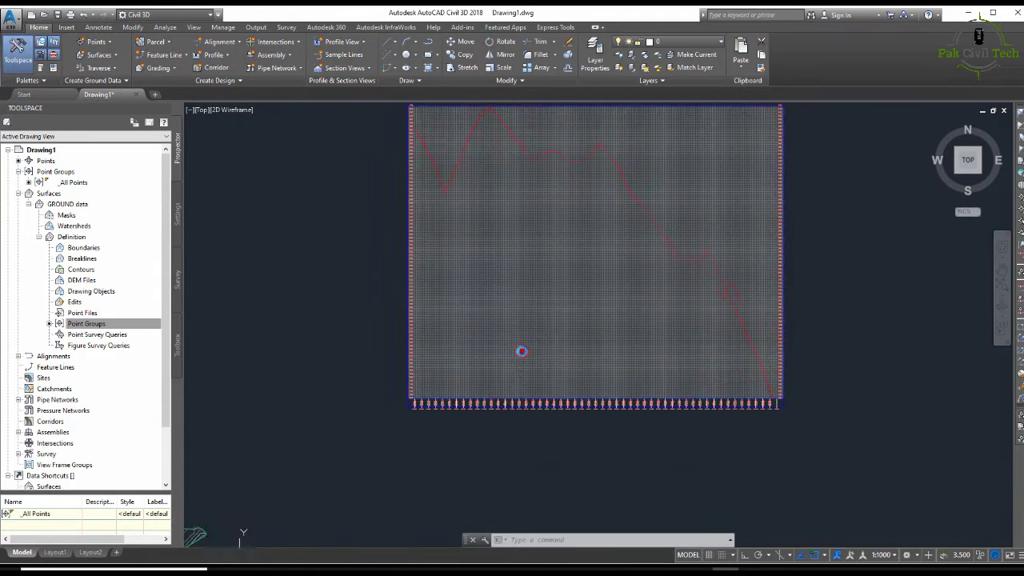
scroll(515, 335, "down", 2)
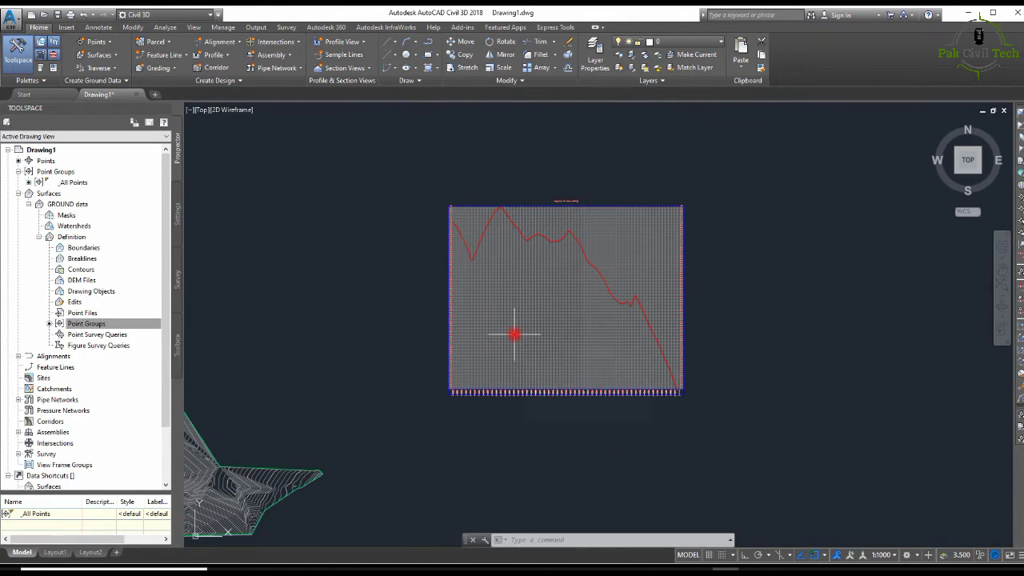
scroll(519, 337, "down", 2)
scroll(507, 306, "up", 5)
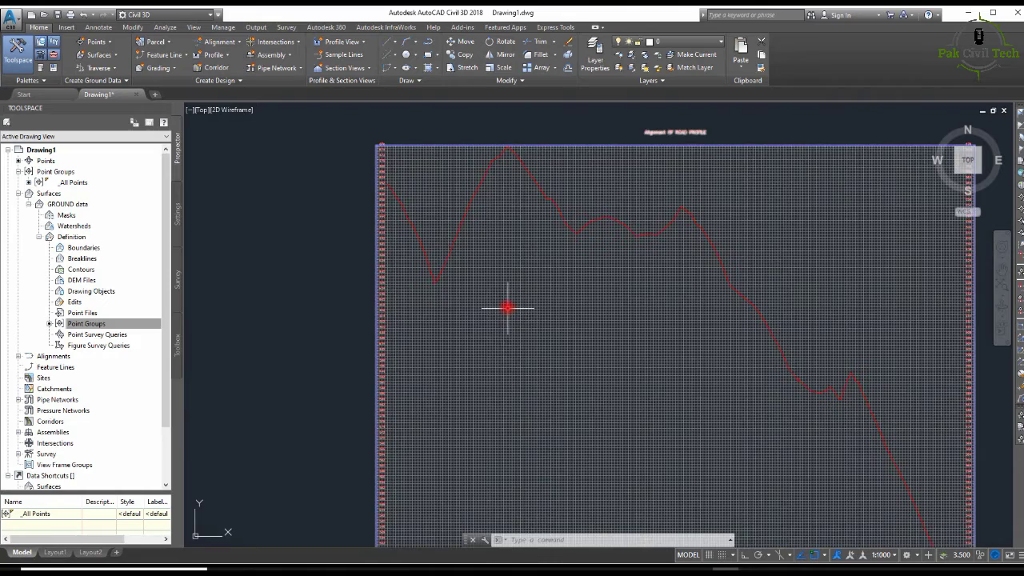
scroll(405, 171, "up", 3)
scroll(419, 206, "down", 2)
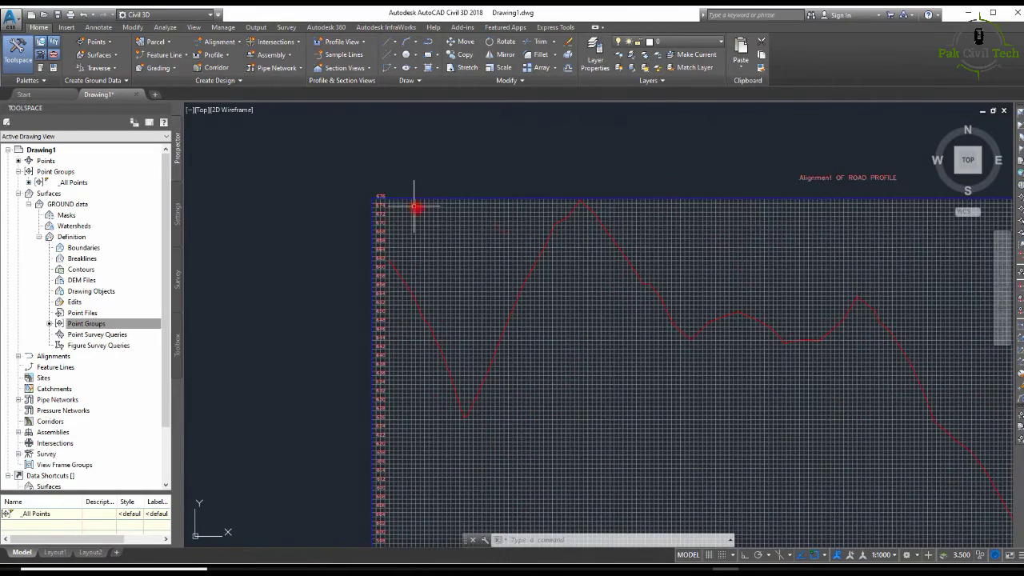
scroll(562, 211, "up", 2)
double_click(561, 211)
key("Escape")
scroll(562, 212, "down", 2)
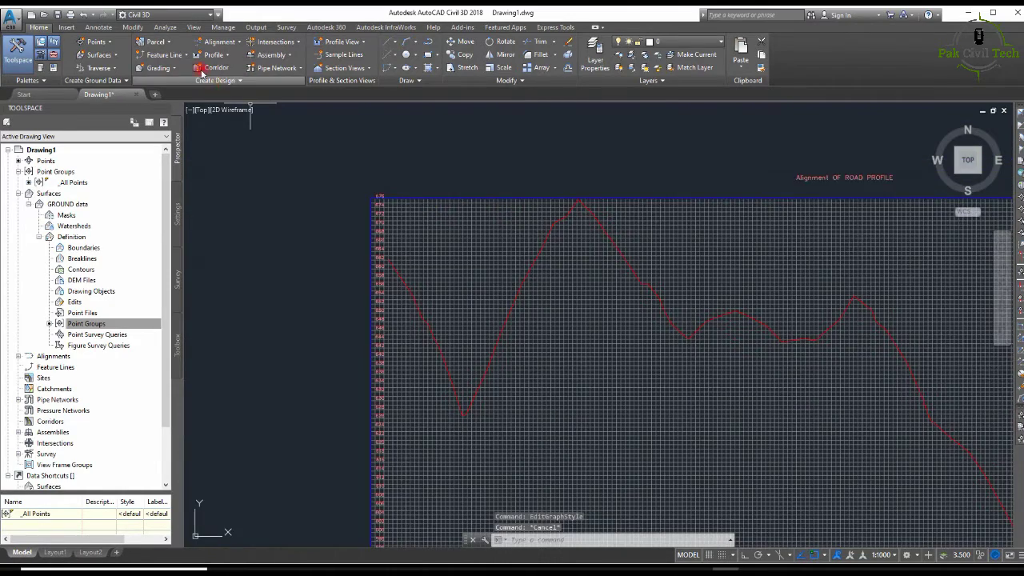
Step: Create a layout profile named DESIGN LINE in the profile view, with the Design Profile style and Complete Label Set
left_click(222, 56)
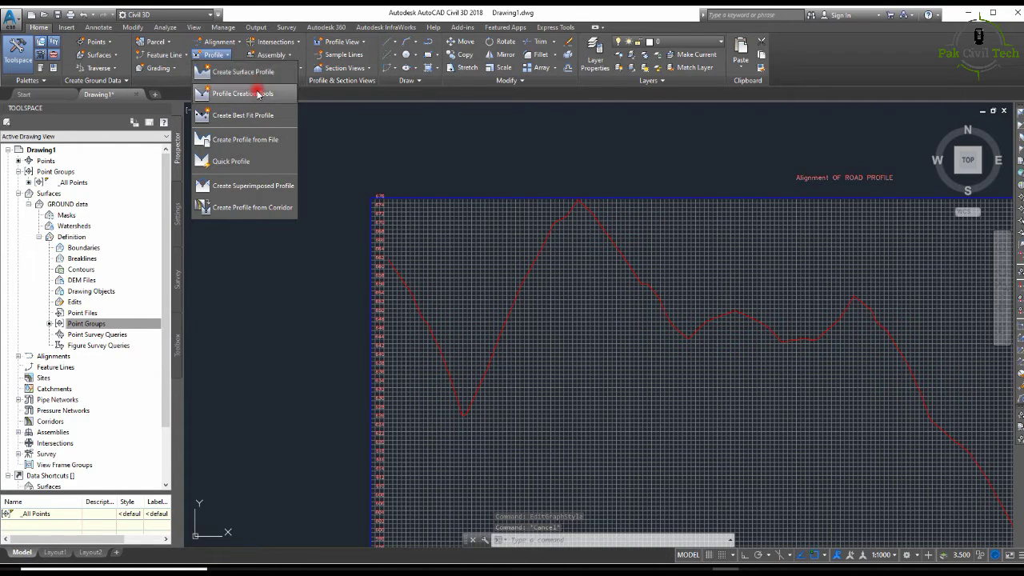
left_click(258, 94)
scroll(309, 149, "down", 4)
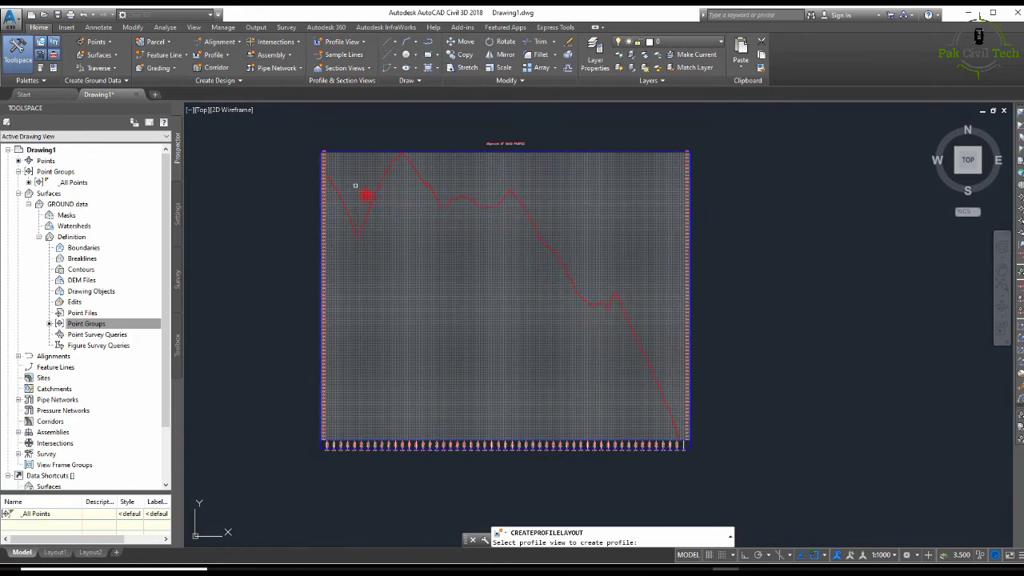
left_click(393, 222)
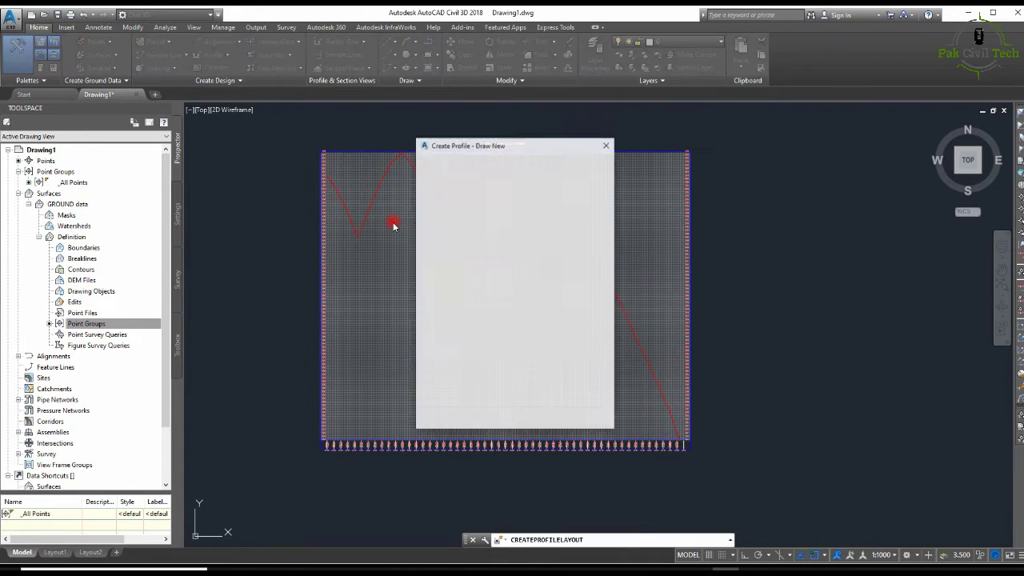
left_click_drag(556, 197, 408, 205)
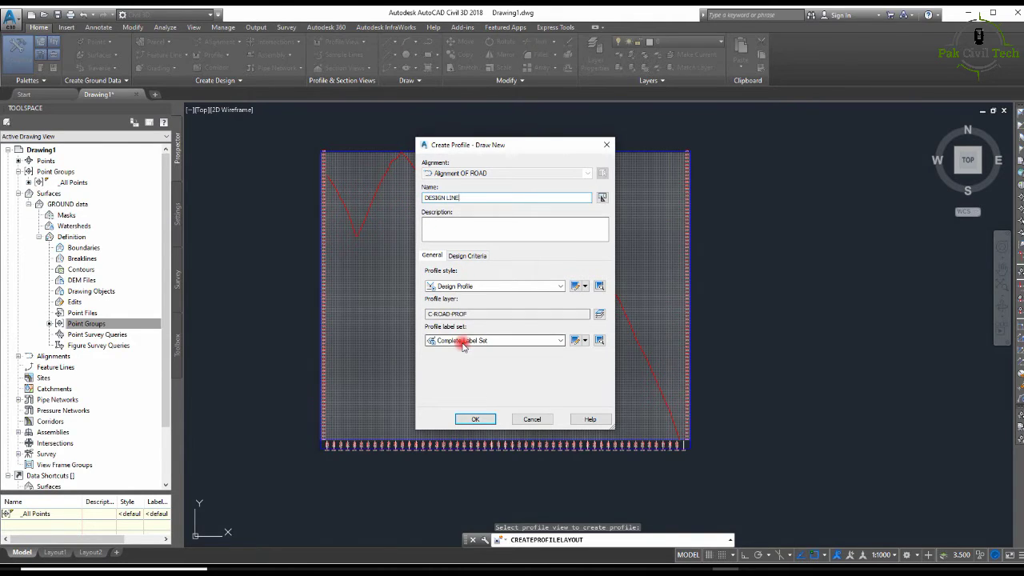
left_click(491, 422)
Step: Start drawing DESIGN LINE as tangents with curves, placing its start point at the beginning of the ground line
left_click(16, 28)
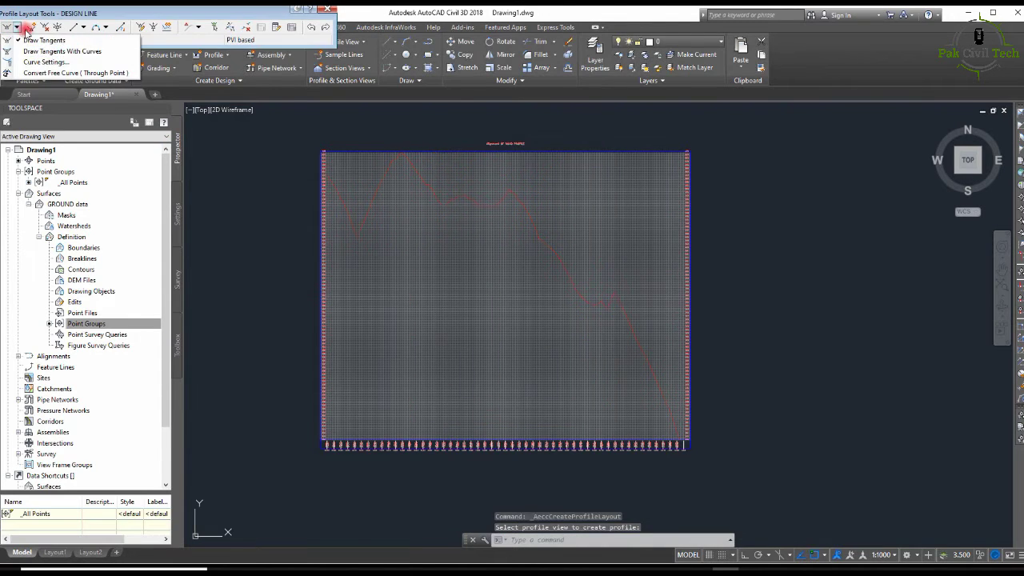
left_click(66, 54)
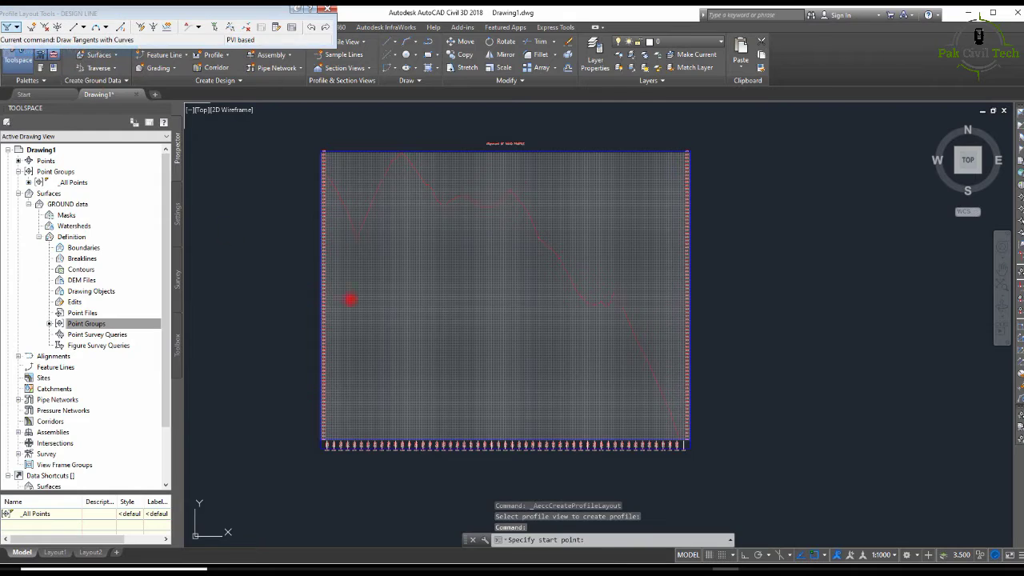
mouse_move(377, 354)
middle_mouse_down()
mouse_move(343, 320)
mouse_move(377, 405)
middle_mouse_up()
scroll(353, 226, "up", 2)
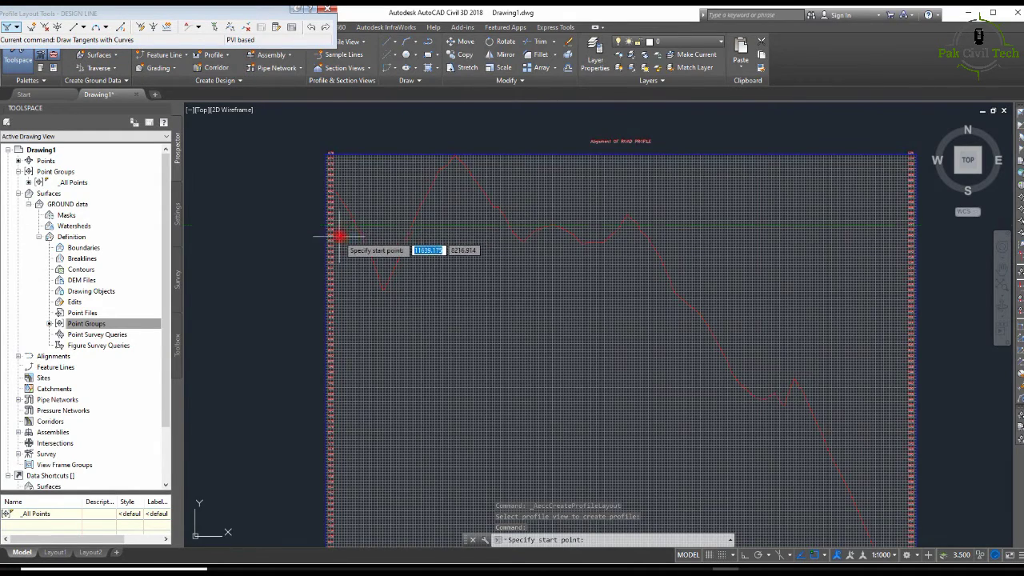
scroll(340, 238, "up", 2)
scroll(332, 316, "up", 1)
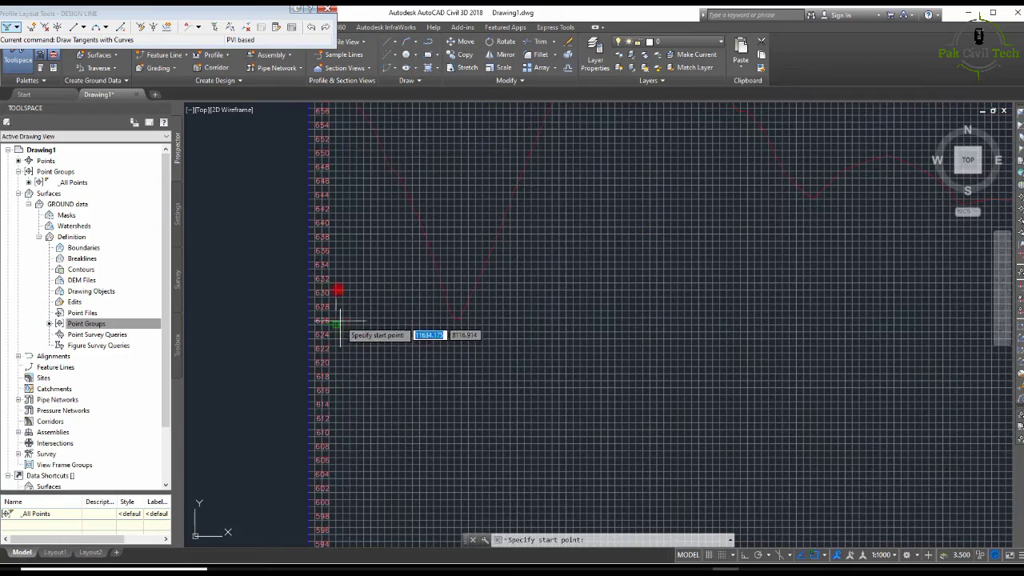
scroll(331, 297, "up", 1)
scroll(332, 236, "up", 1)
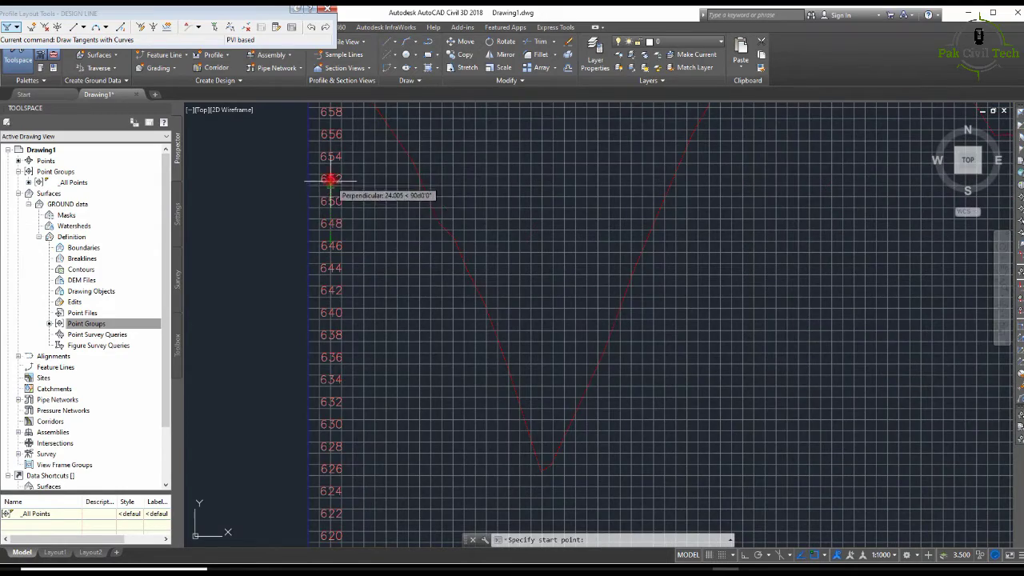
scroll(393, 299, "down", 2)
scroll(366, 188, "up", 2)
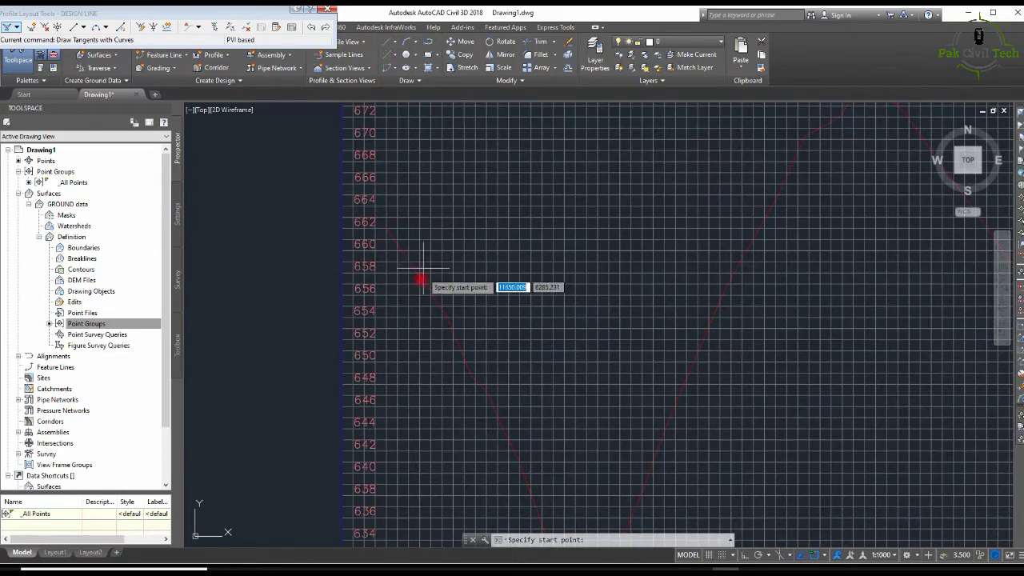
left_click(388, 231)
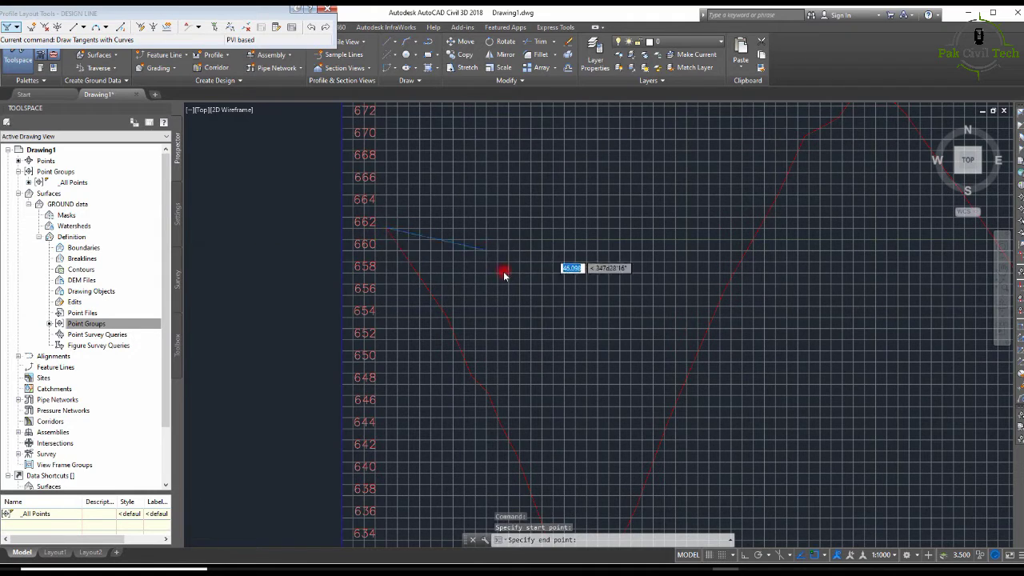
Step: Place three intermediate points of DESIGN LINE: at the dip after the ground peak, on the following slope, and at the ledge before the last small peak
scroll(467, 280, "down", 4)
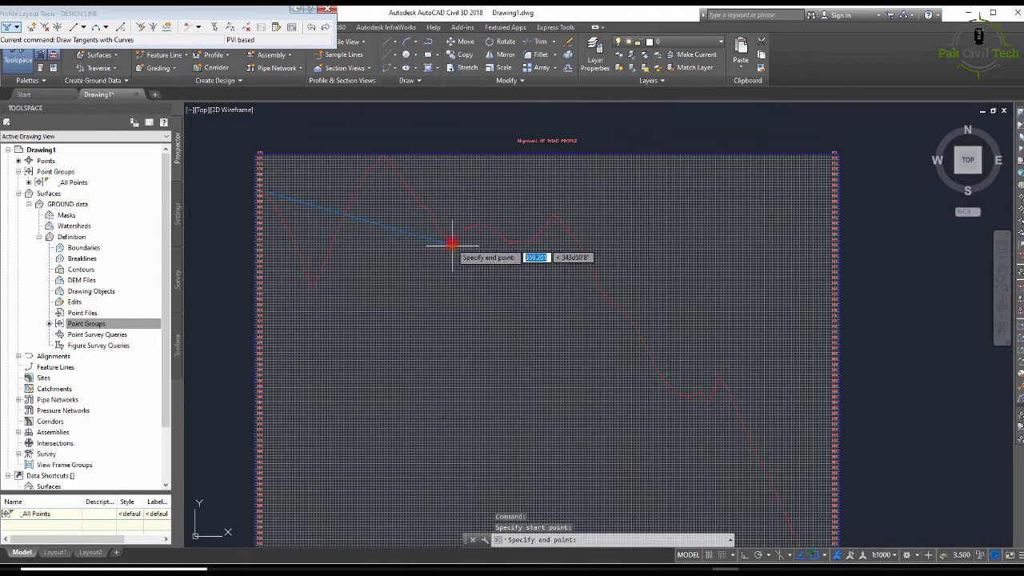
left_click(454, 242)
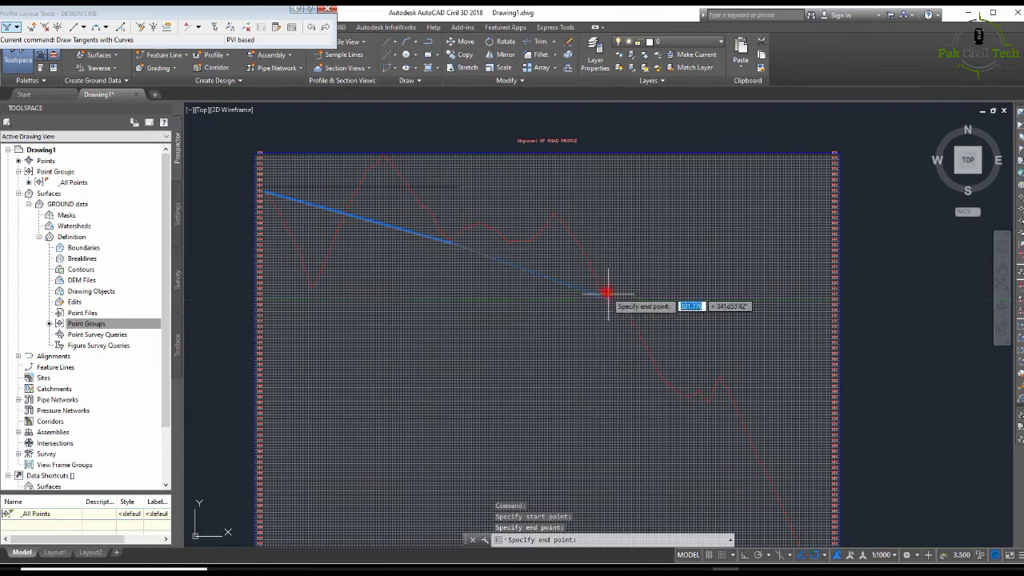
left_click(604, 291)
scroll(640, 377, "down", 2)
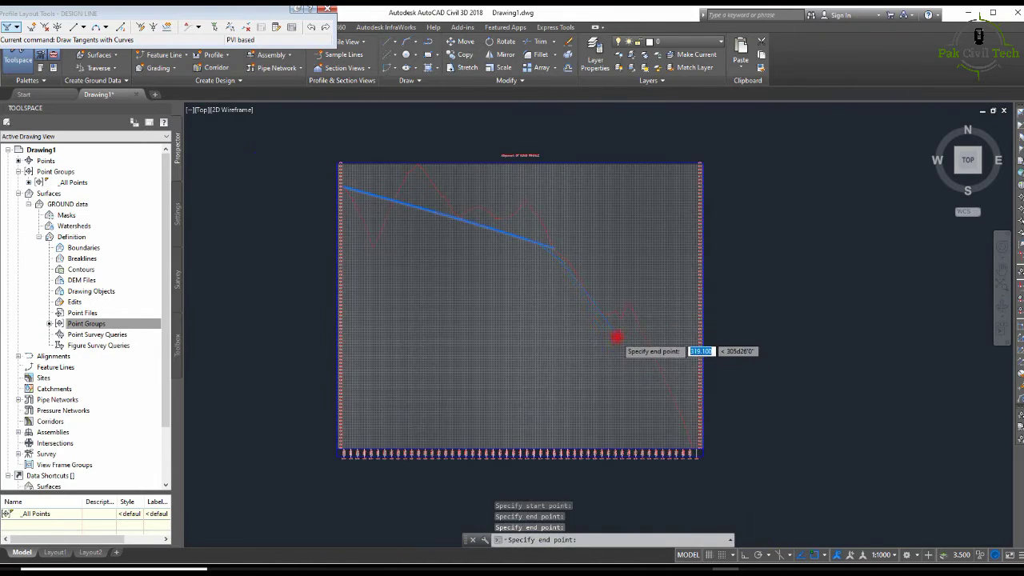
scroll(616, 337, "up", 2)
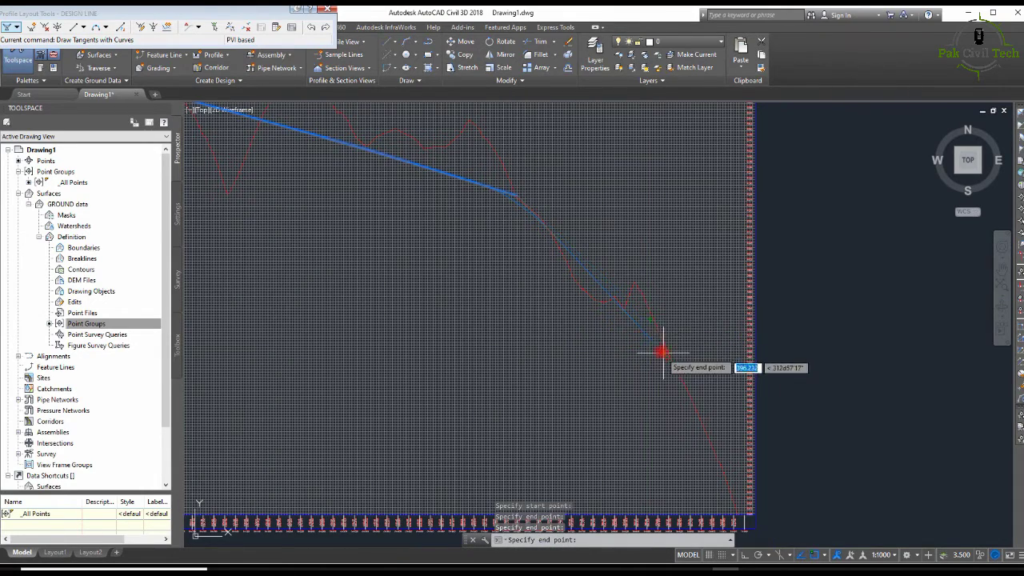
left_click(610, 309)
Step: End DESIGN LINE at the ground line's low end, at elevation 508 near station 1+028, and inspect the final tangent's grade label
scroll(737, 472, "up", 4)
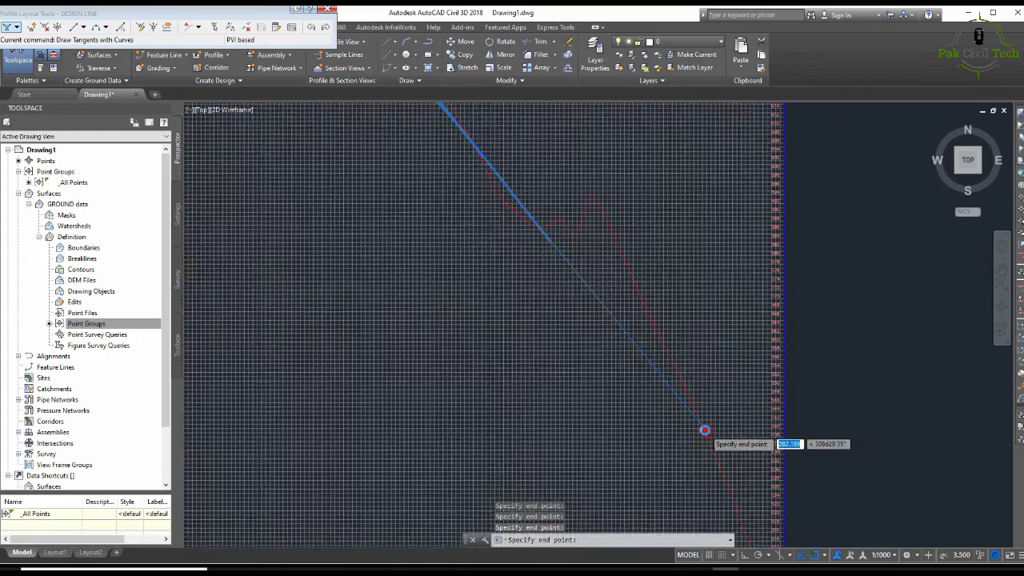
scroll(693, 422, "up", 2)
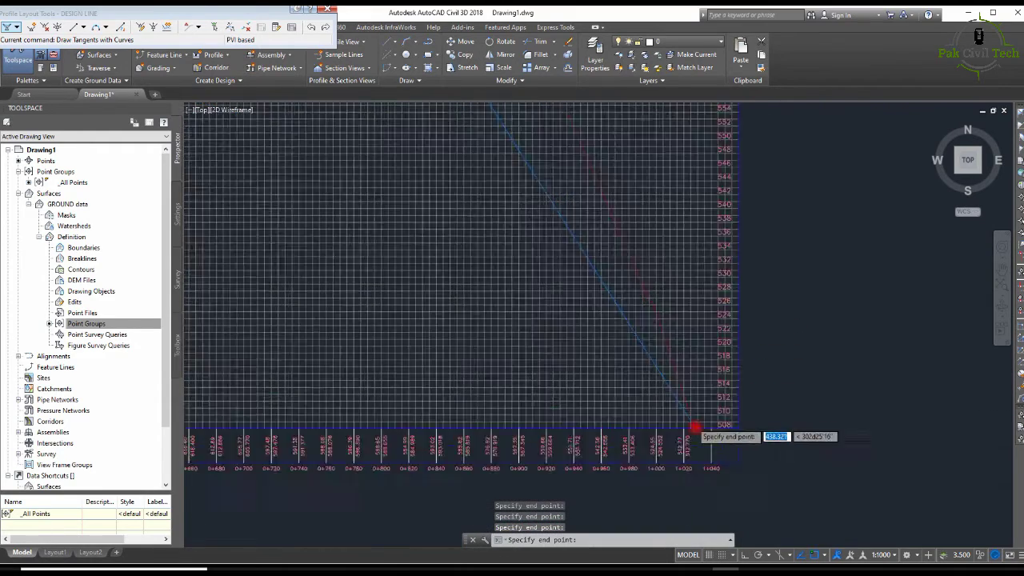
scroll(703, 444, "up", 2)
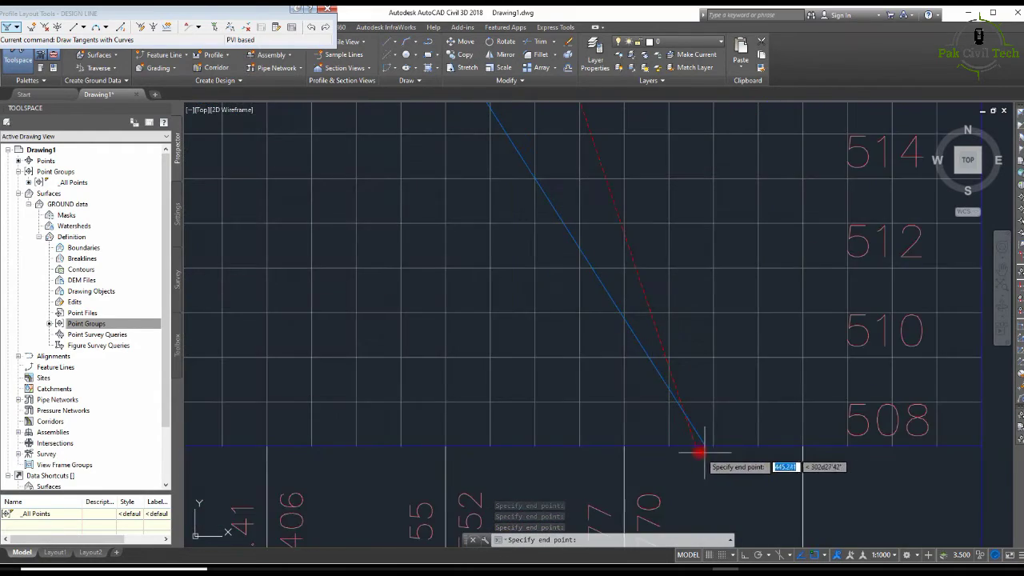
scroll(612, 284, "down", 5)
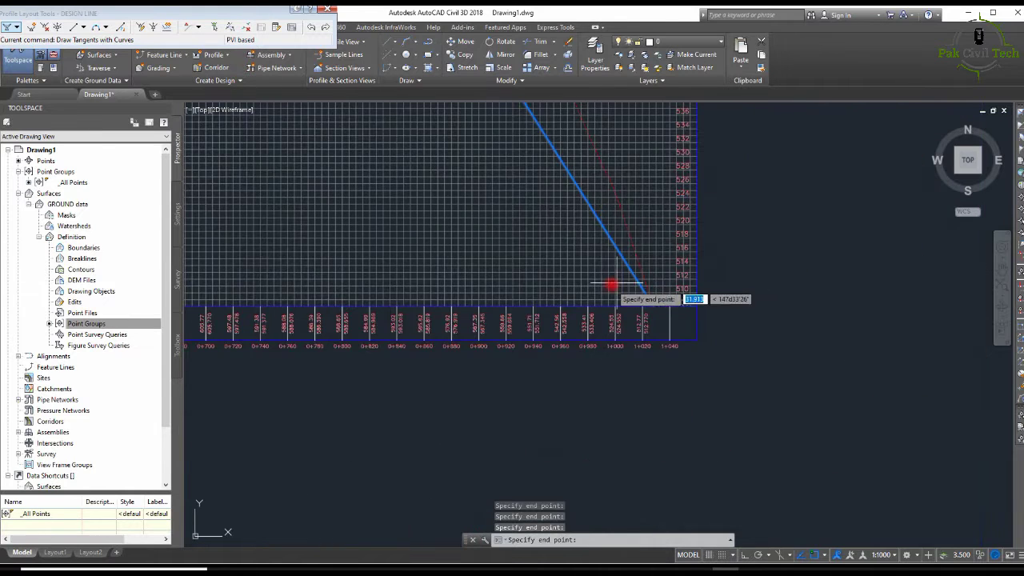
scroll(612, 286, "up", 3)
scroll(608, 288, "down", 8)
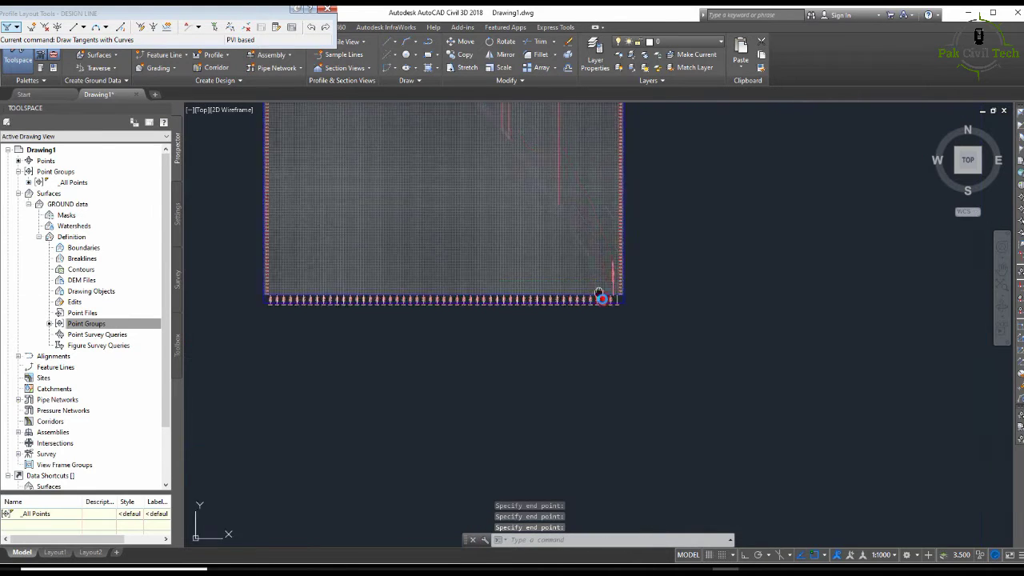
key("Escape")
scroll(596, 256, "up", 8)
scroll(617, 304, "down", 3)
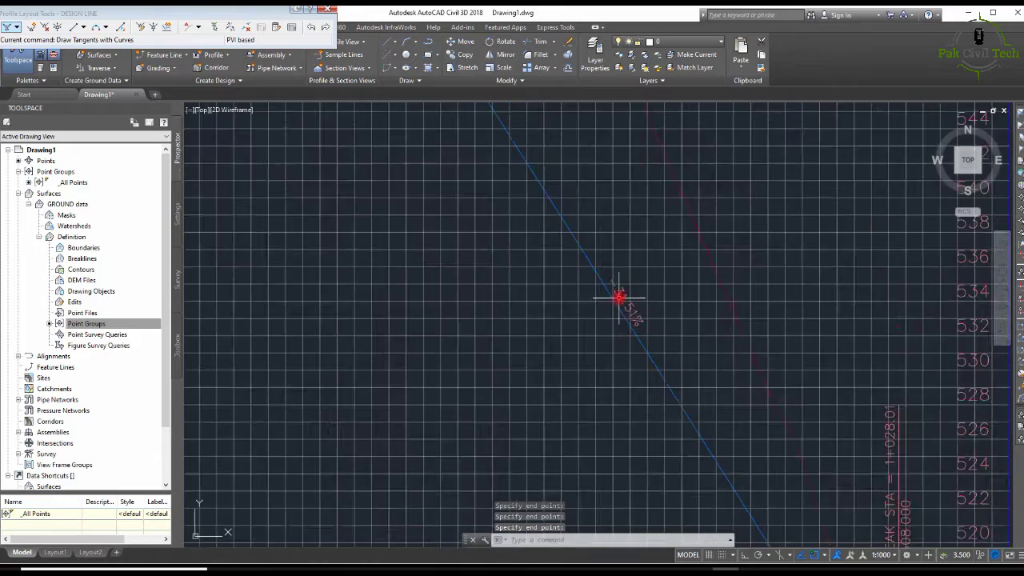
Step: Inspect DESIGN LINE's grade labels and stretch its middle intermediate PVI to about station 0+595, elevation 619
scroll(620, 296, "up", 5)
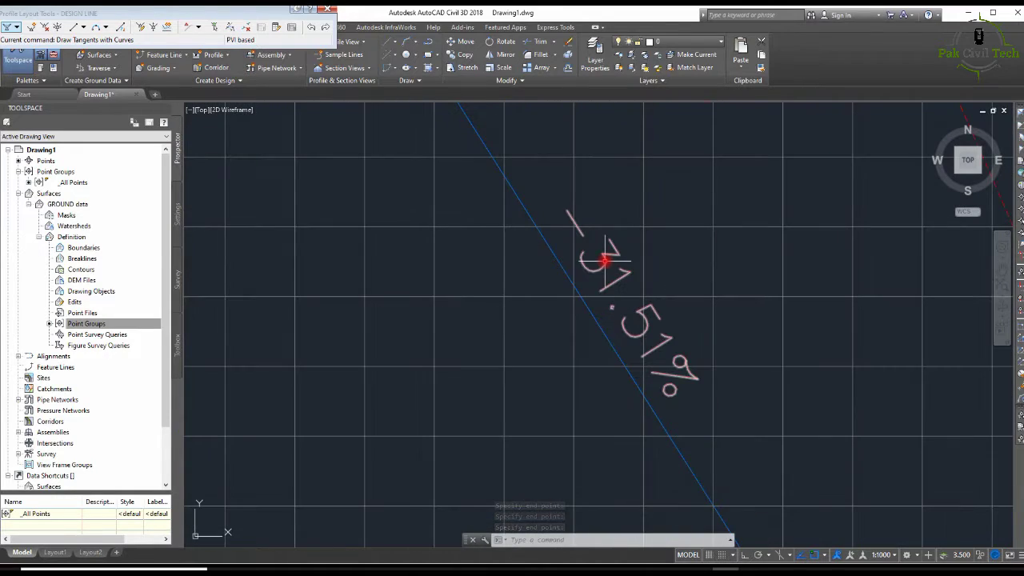
scroll(600, 264, "down", 8)
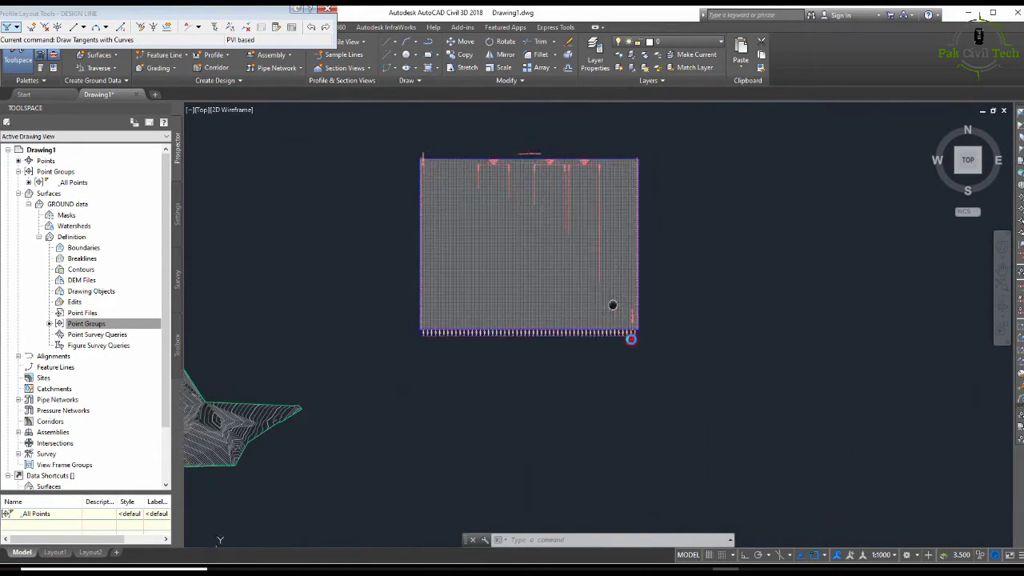
scroll(588, 280, "up", 8)
scroll(592, 272, "down", 8)
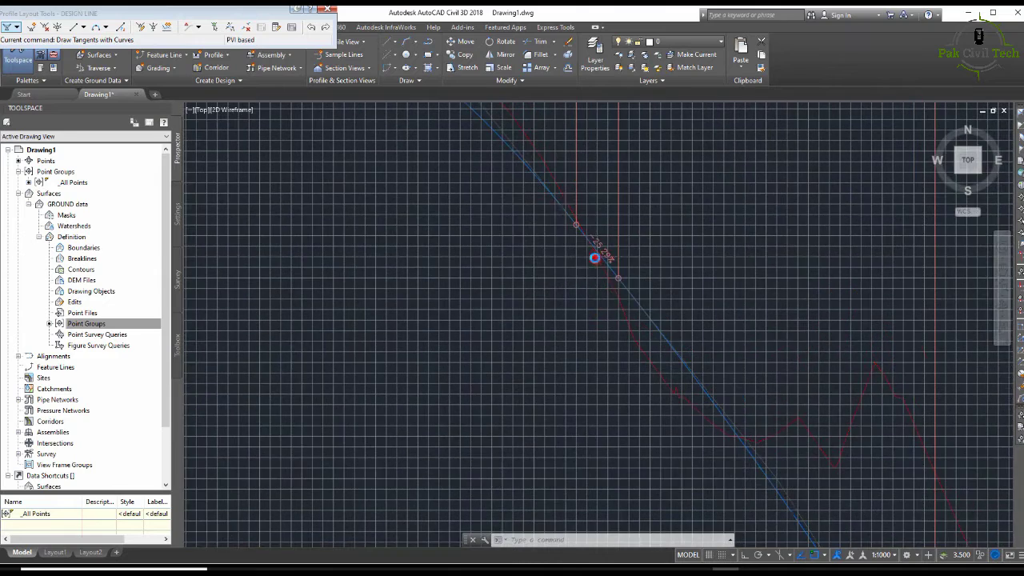
key("Return")
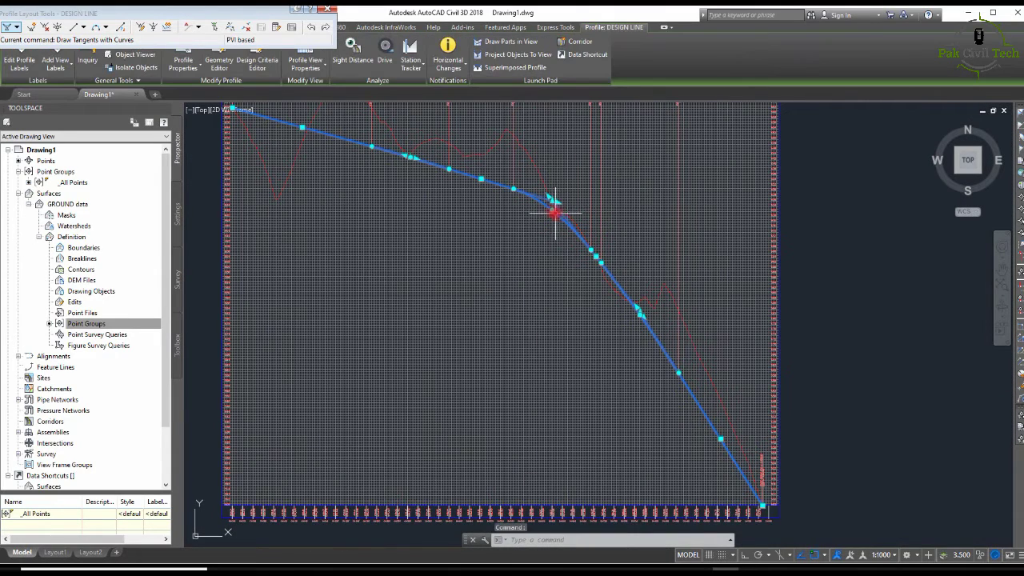
left_click(552, 210)
key("Escape")
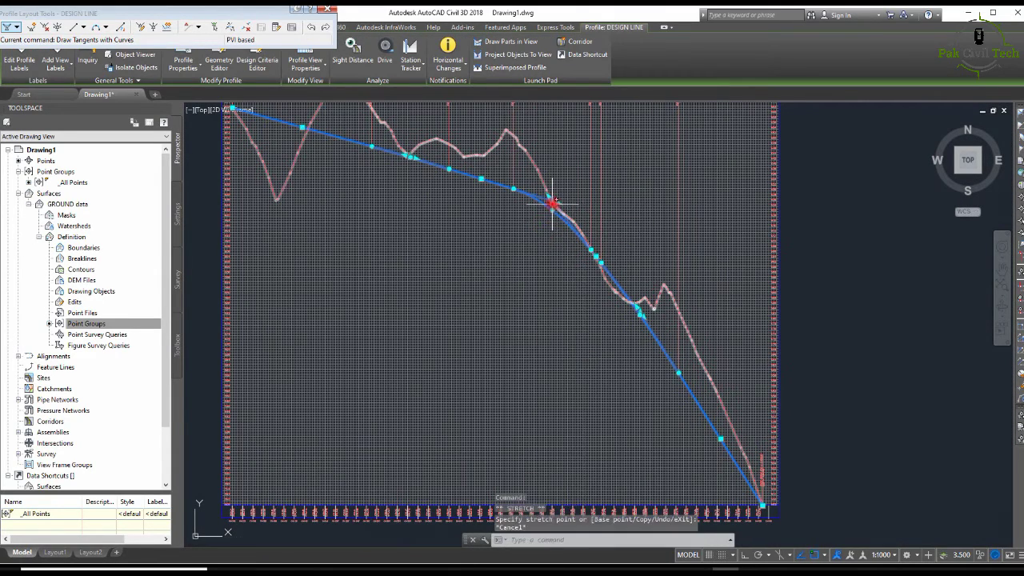
left_click(552, 204)
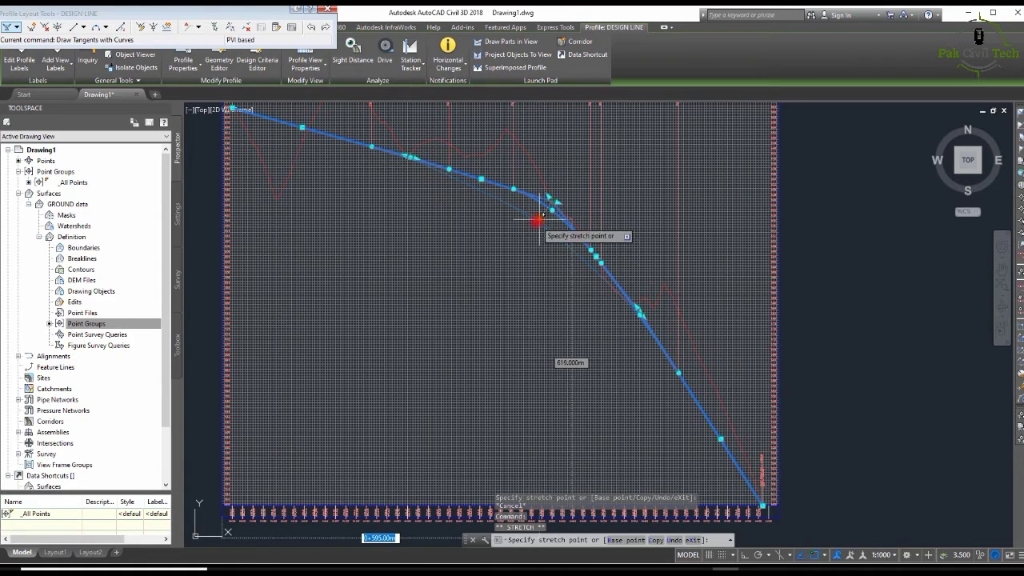
left_click(541, 220)
Step: Move DESIGN LINE's first intermediate PVI lower and toward the start, and raise its end point well above the ground line
middle_click_drag(540, 260, 638, 237)
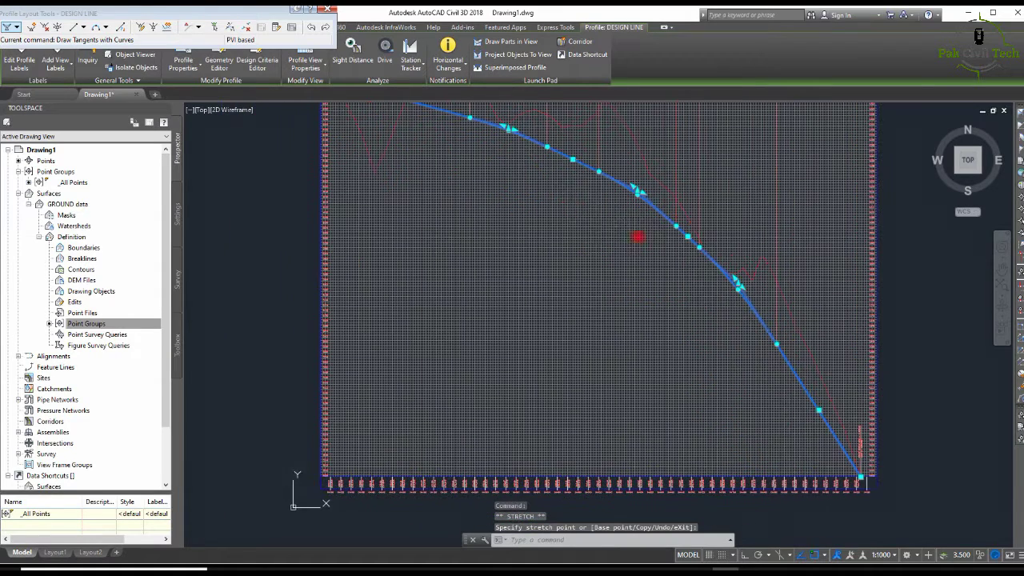
left_click(509, 128)
left_click(491, 153)
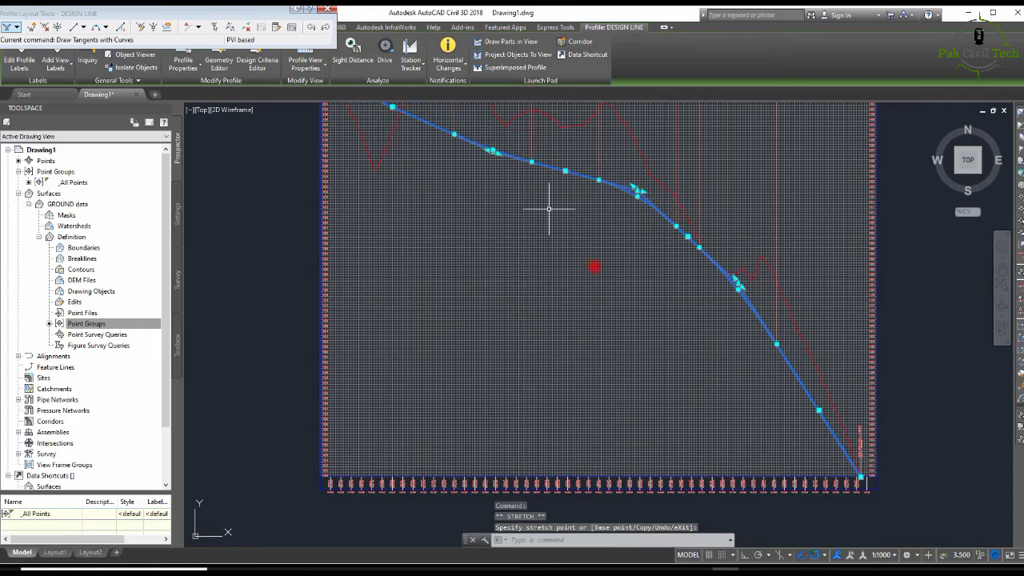
middle_click_drag(704, 375, 685, 324)
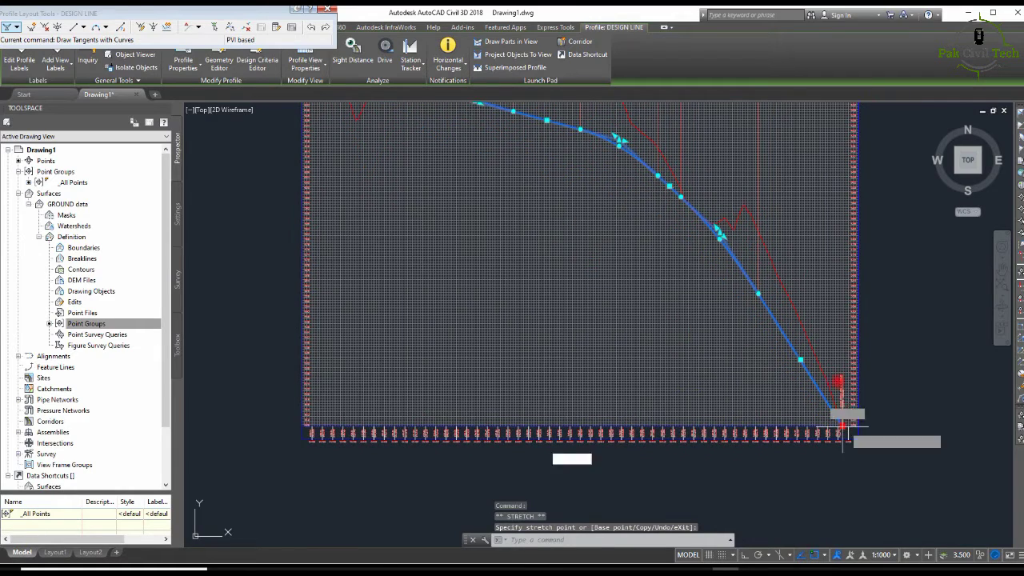
left_click(839, 316)
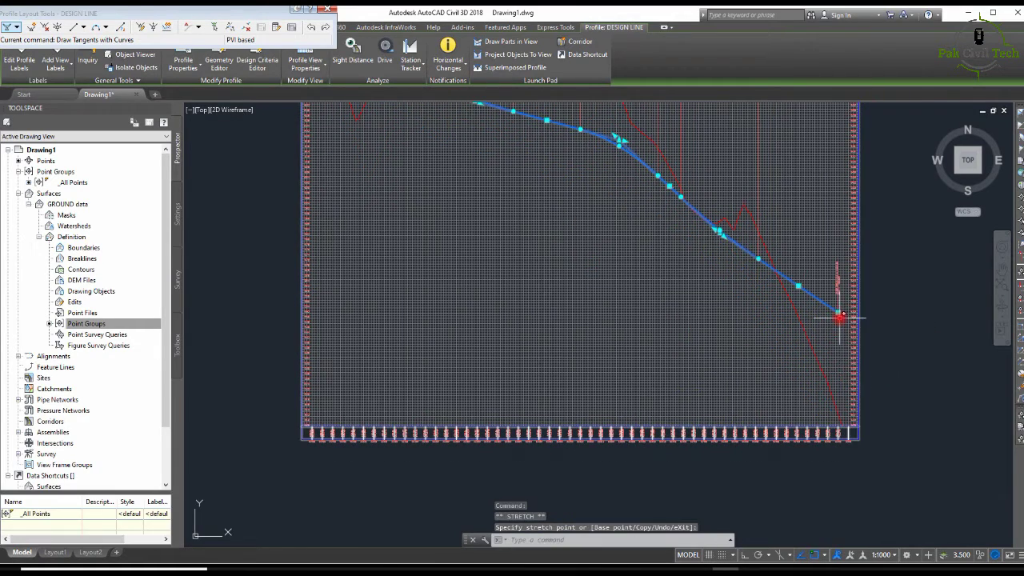
Step: Lower DESIGN LINE's middle intermediate PVI to even out the slope, then deselect the profile and close the Profile Layout Tools
scroll(716, 244, "up", 3)
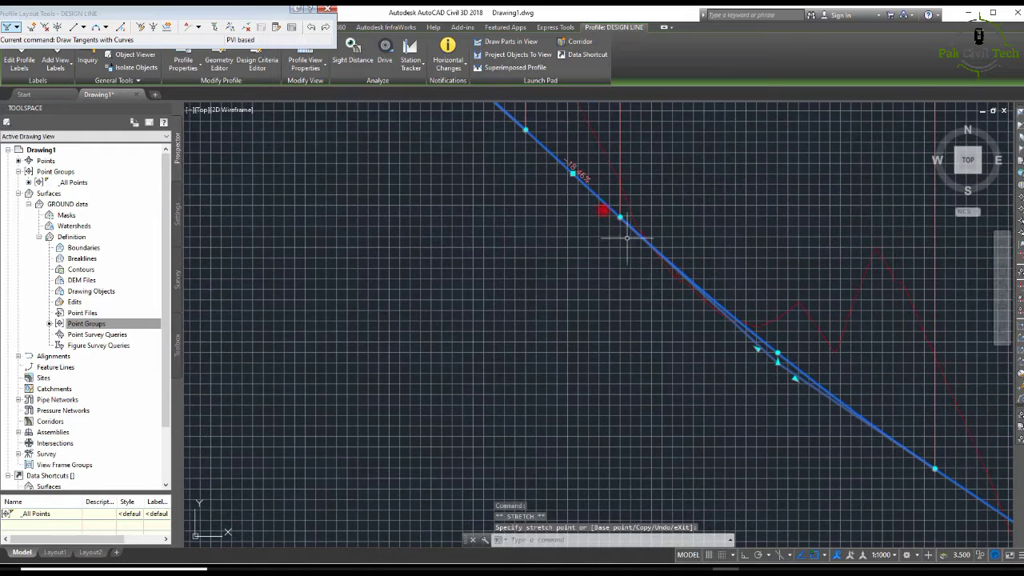
scroll(627, 232, "down", 5)
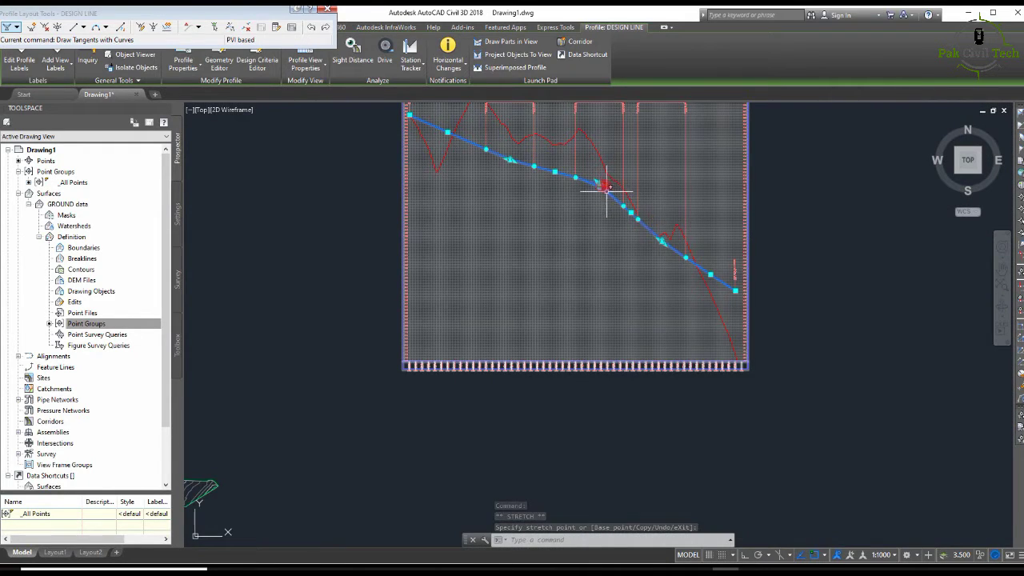
left_click(602, 206)
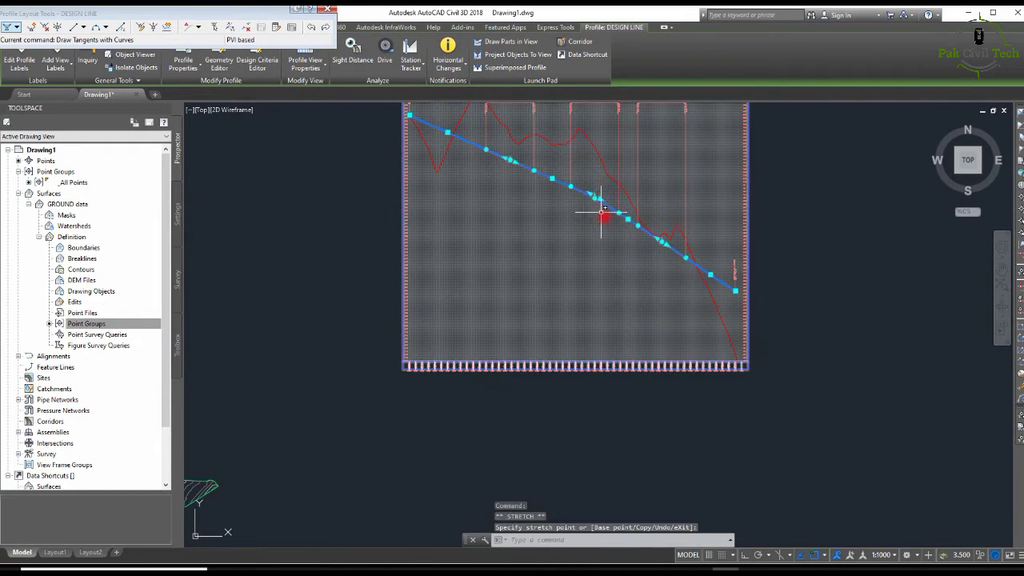
middle_click_drag(572, 188, 591, 261)
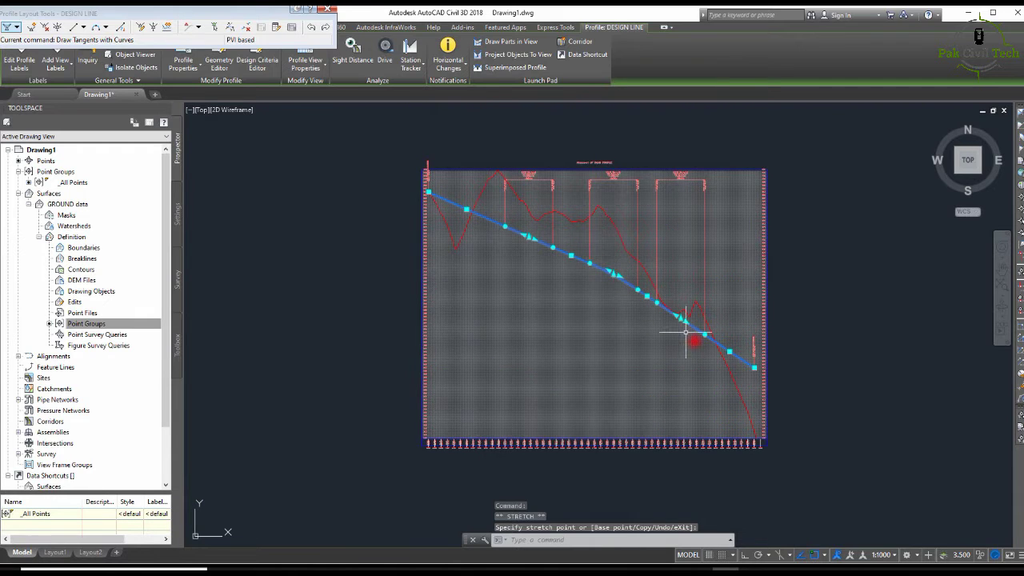
key("Escape")
scroll(629, 275, "down", 5)
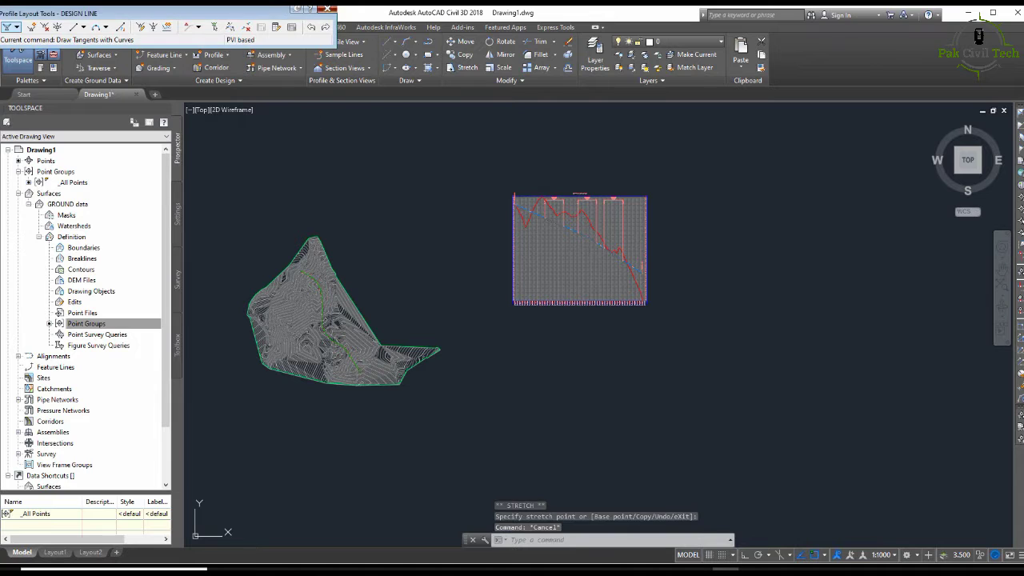
left_click(327, 10)
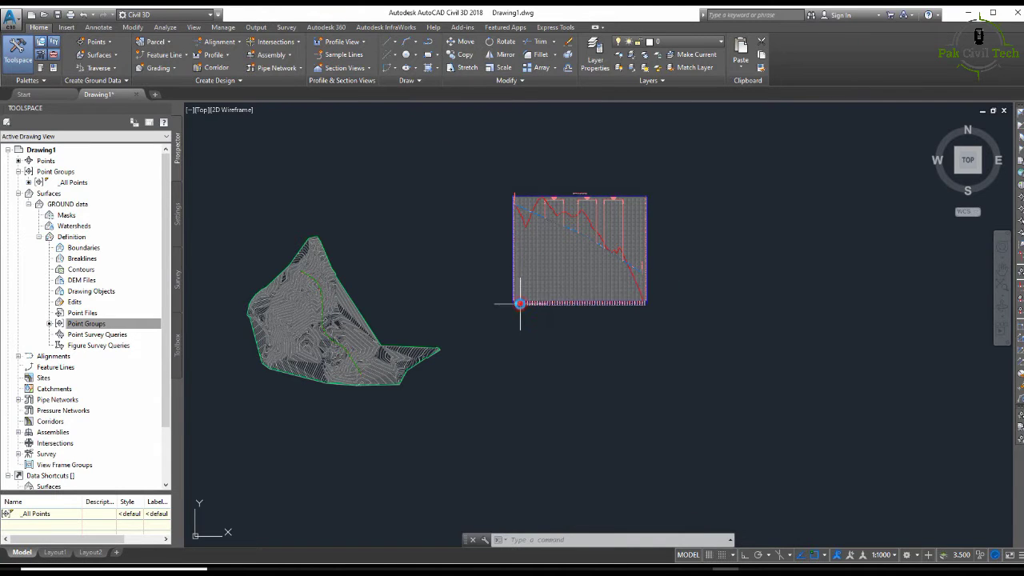
Step: Examine the paired elevations labelled at the first stations in the data band below the profile view
scroll(521, 301, "up", 6)
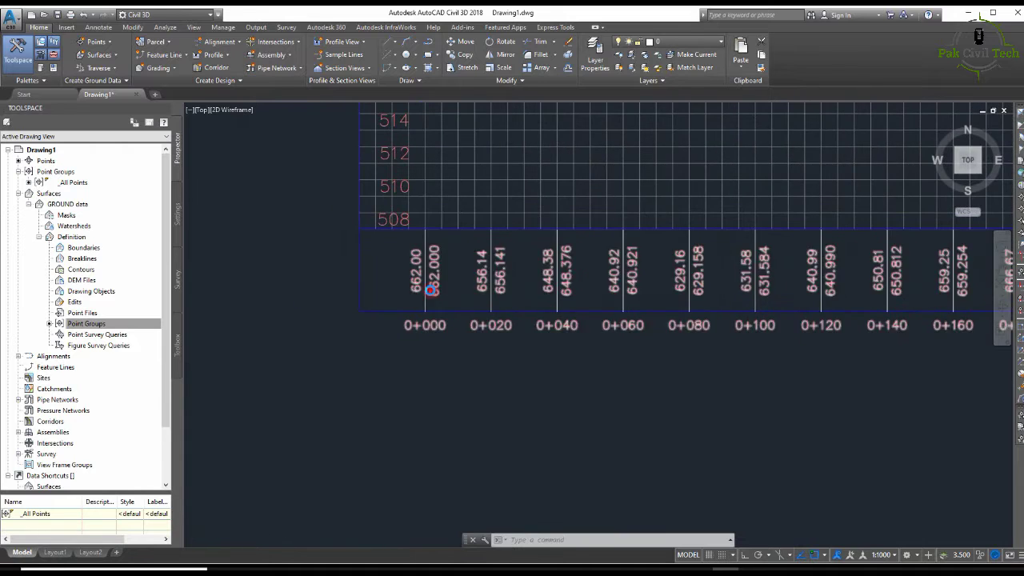
scroll(426, 288, "up", 2)
scroll(410, 273, "down", 8)
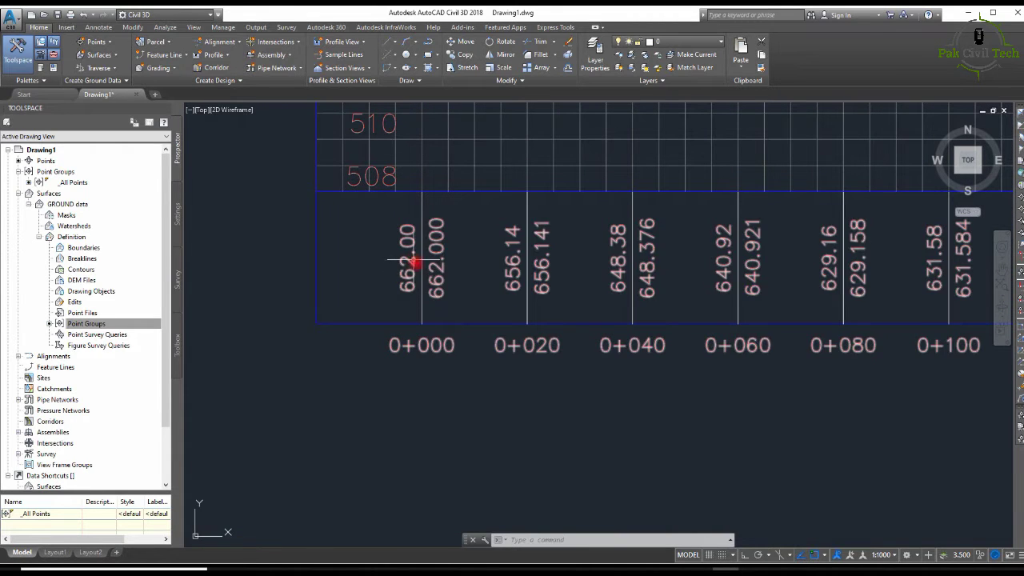
scroll(457, 347, "up", 7)
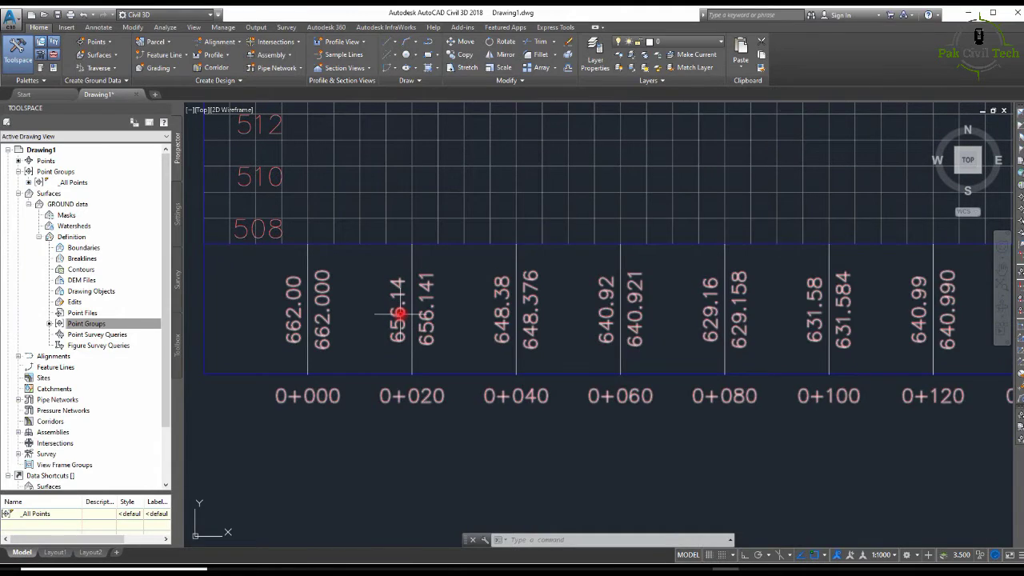
scroll(403, 313, "down", 6)
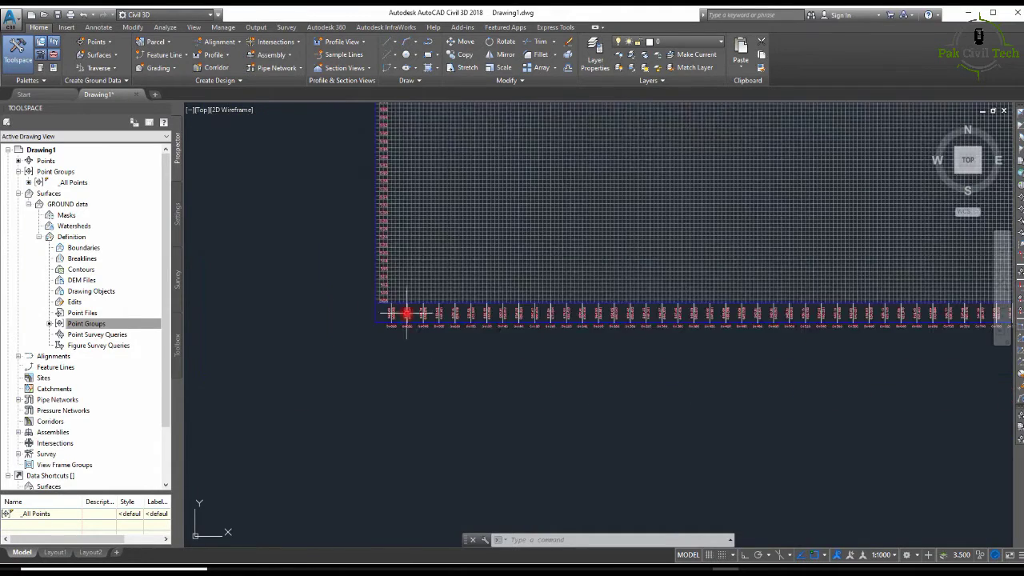
scroll(407, 354, "up", 3)
scroll(410, 356, "down", 4)
scroll(435, 297, "up", 2)
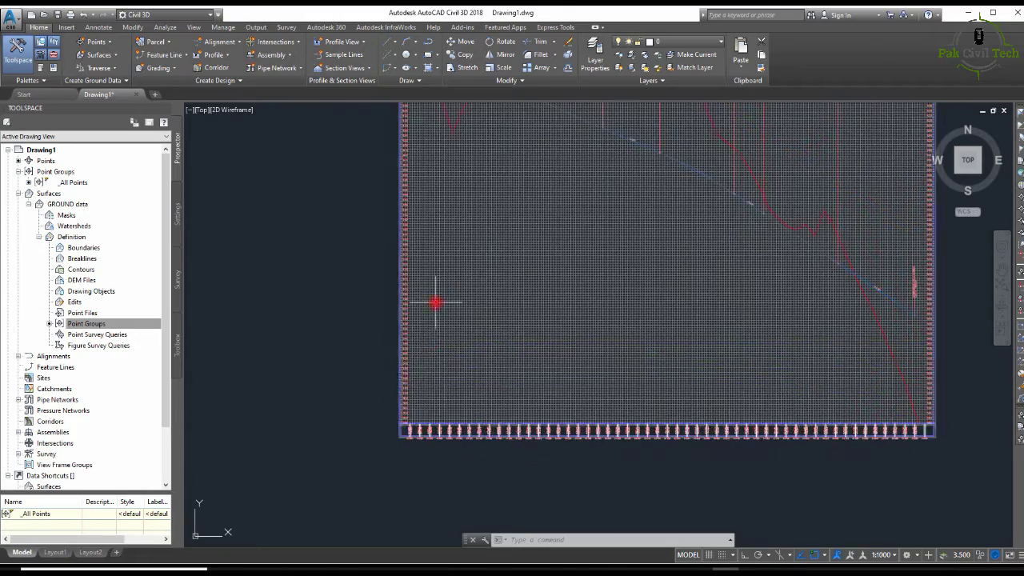
scroll(457, 240, "down", 4)
Step: Compare the ground profile and DESIGN LINE with the band's elevation labels to check which profile each label reports
scroll(445, 219, "up", 5)
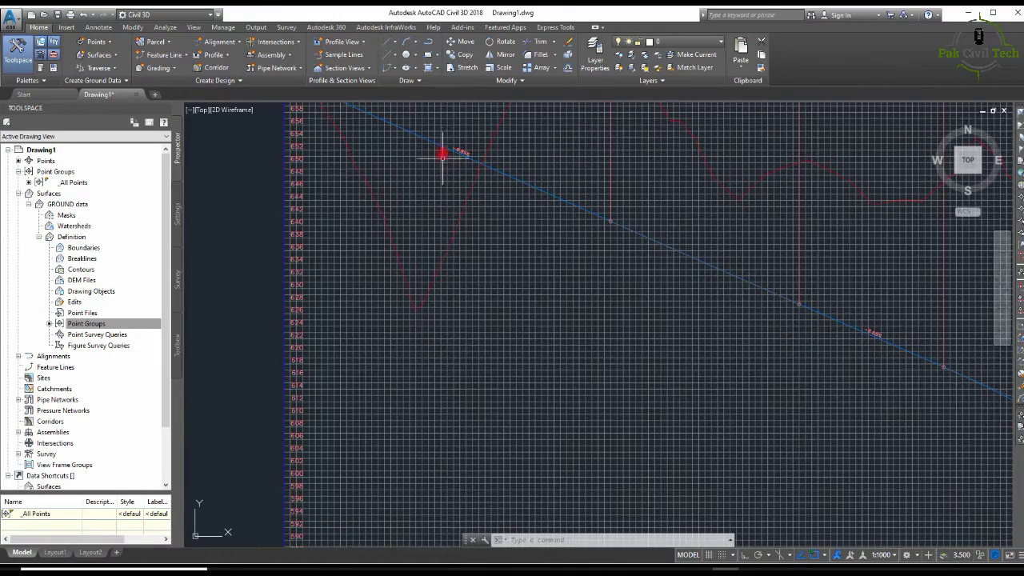
left_click(462, 207)
scroll(448, 232, "down", 5)
scroll(400, 355, "up", 4)
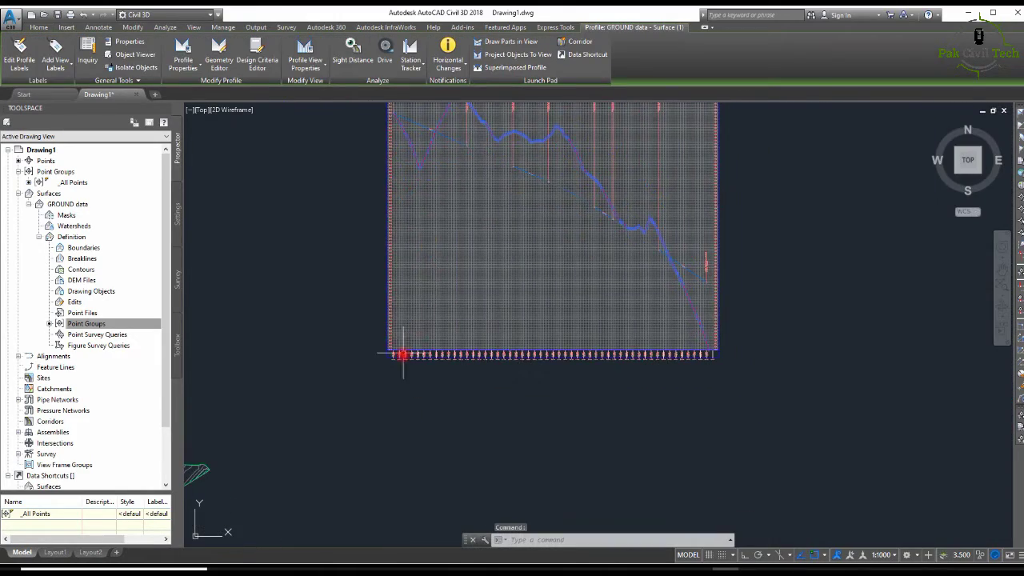
scroll(312, 357, "up", 1)
key("Escape")
key("Escape")
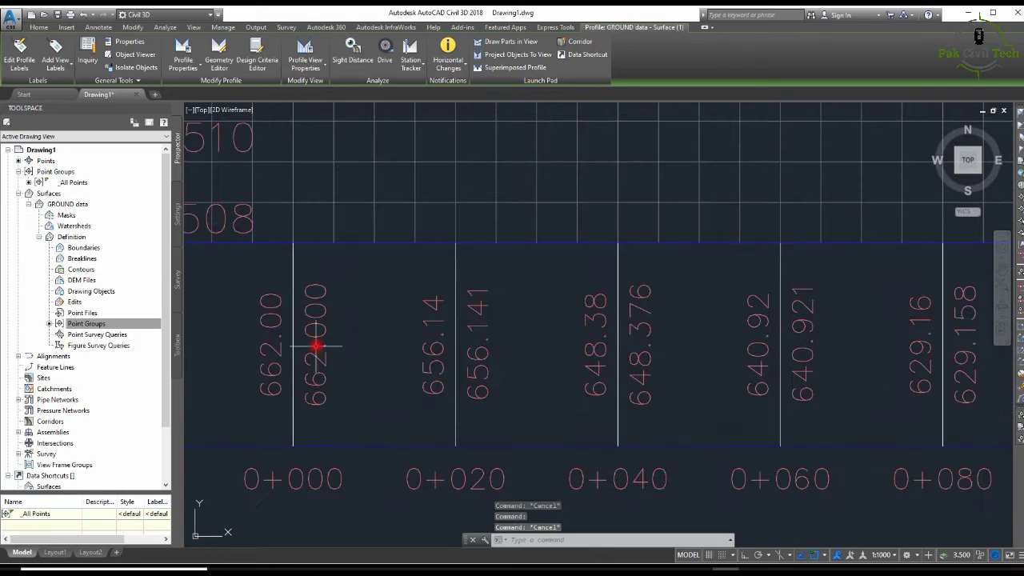
scroll(317, 332, "down", 6)
scroll(324, 310, "down", 2)
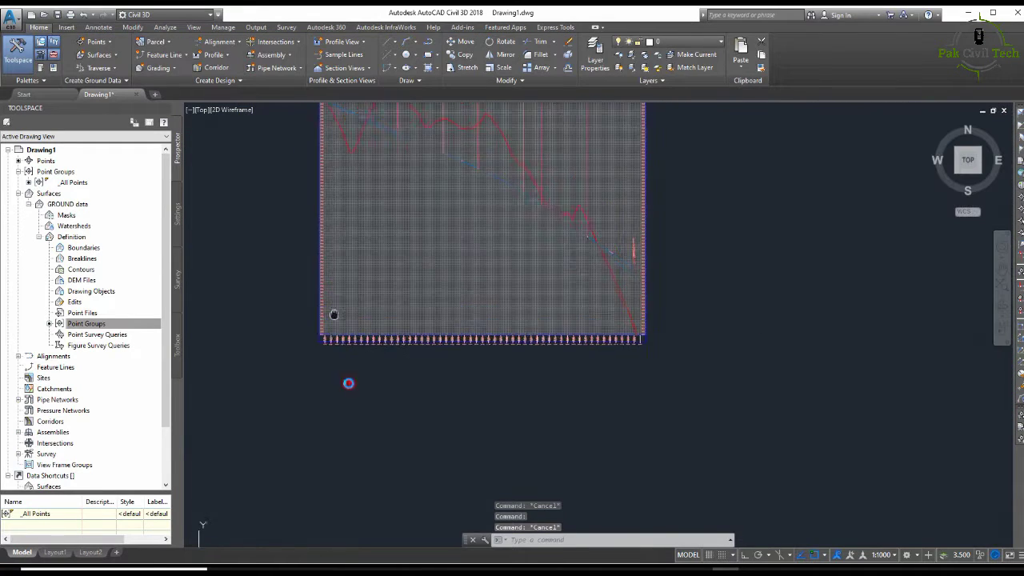
middle_click_drag(393, 260, 382, 167)
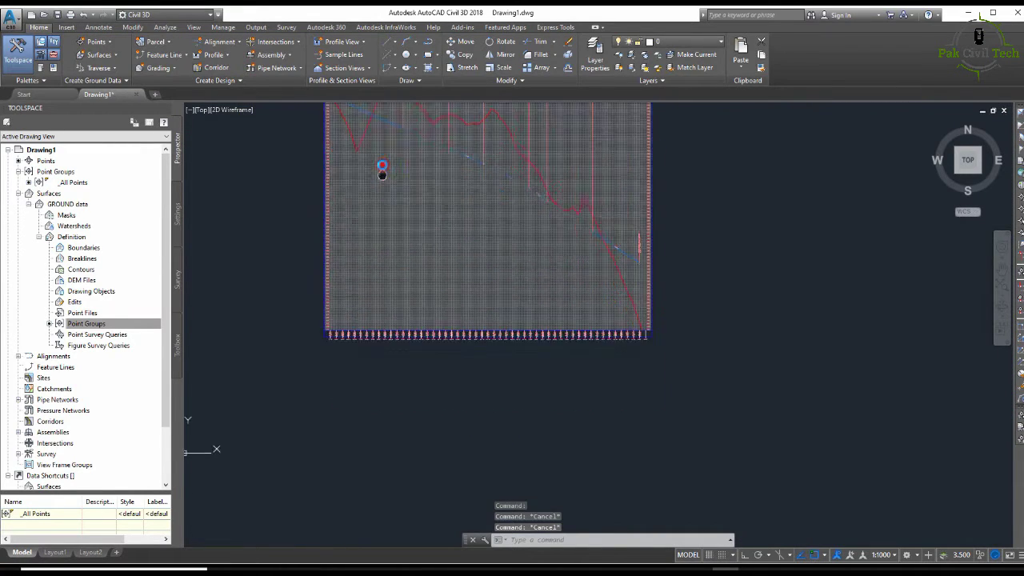
scroll(341, 339, "up", 2)
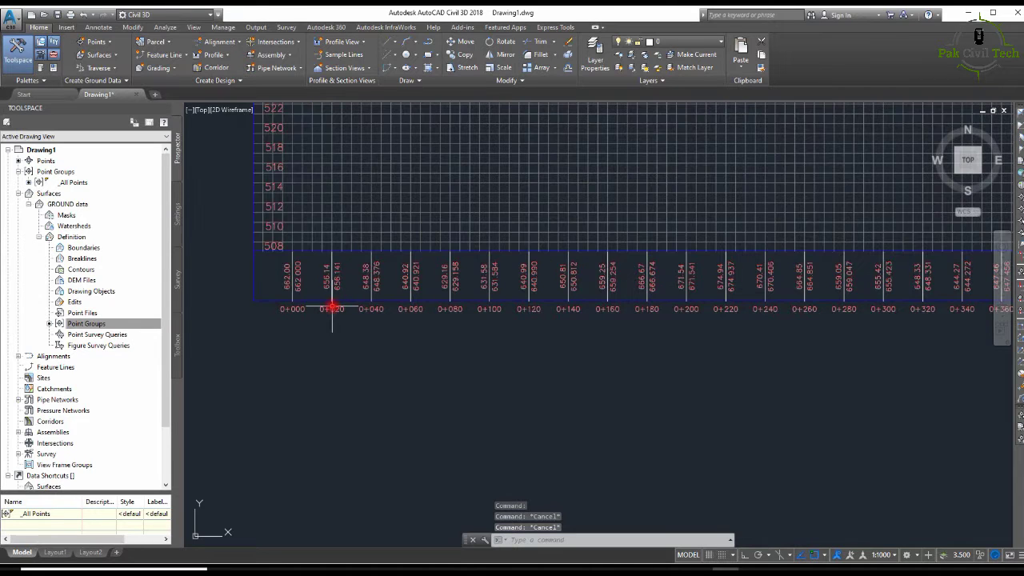
scroll(337, 345, "down", 2)
scroll(347, 362, "down", 2)
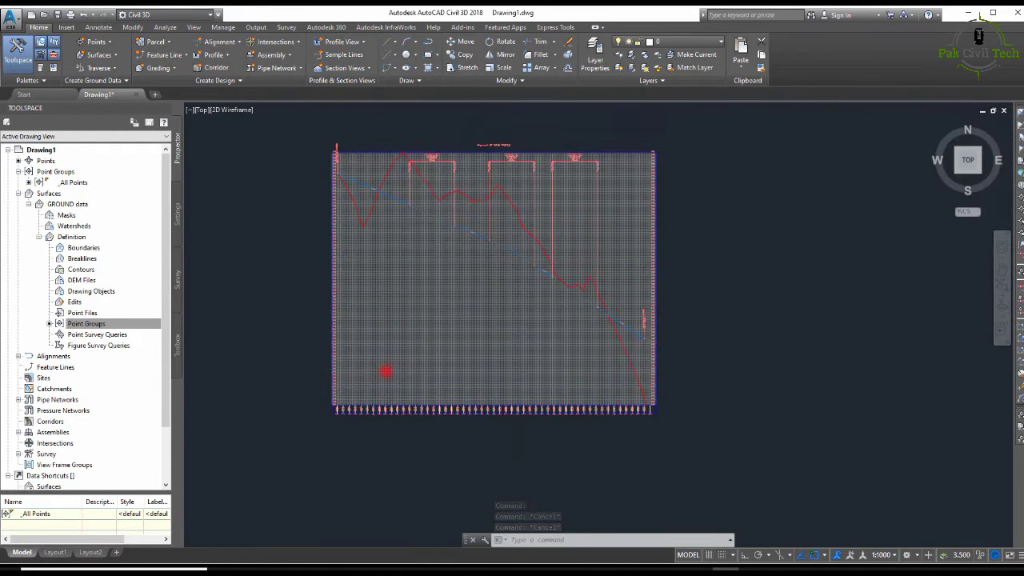
Step: Add a Cut Data profile band at the bottom of the profile view, with no profile geometry points labelled
left_click(393, 321)
right_click(393, 322)
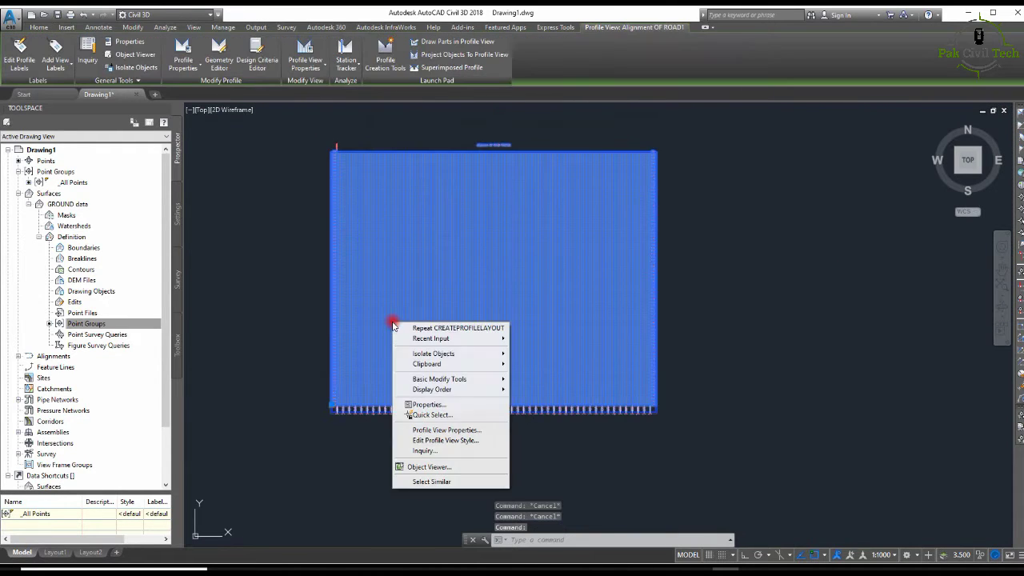
left_click(446, 430)
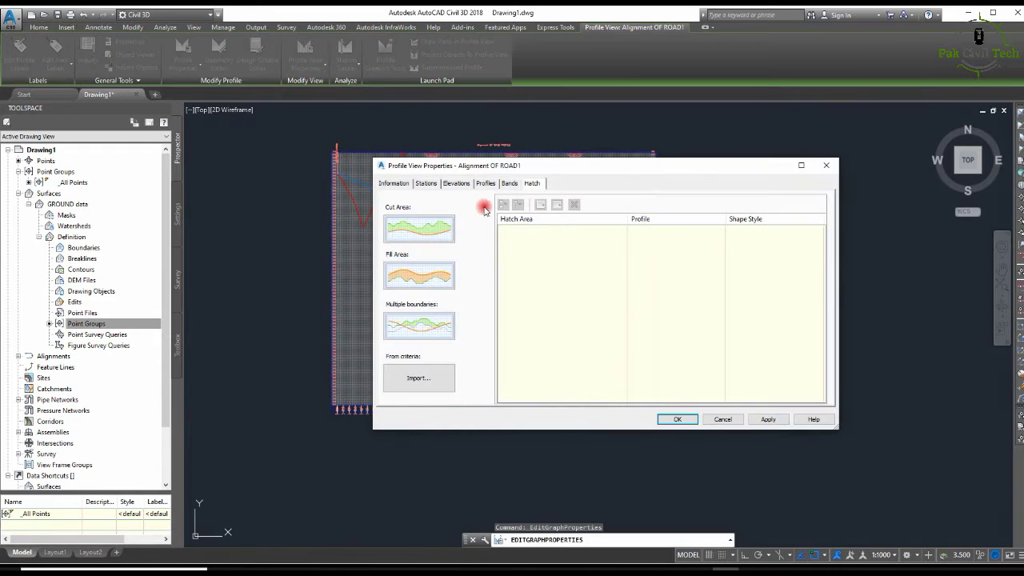
left_click(487, 184)
left_click(509, 184)
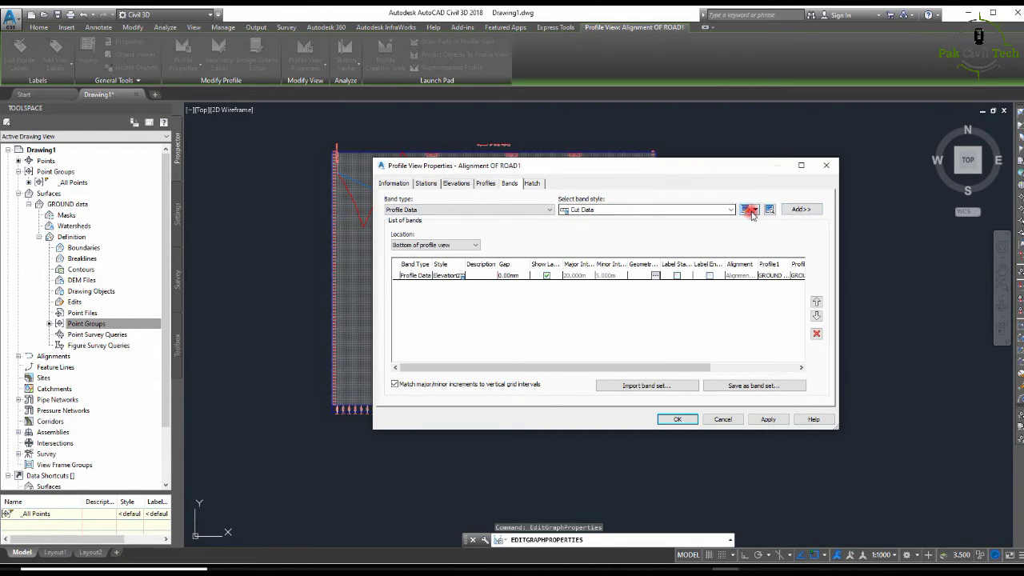
left_click(801, 209)
left_click(574, 248)
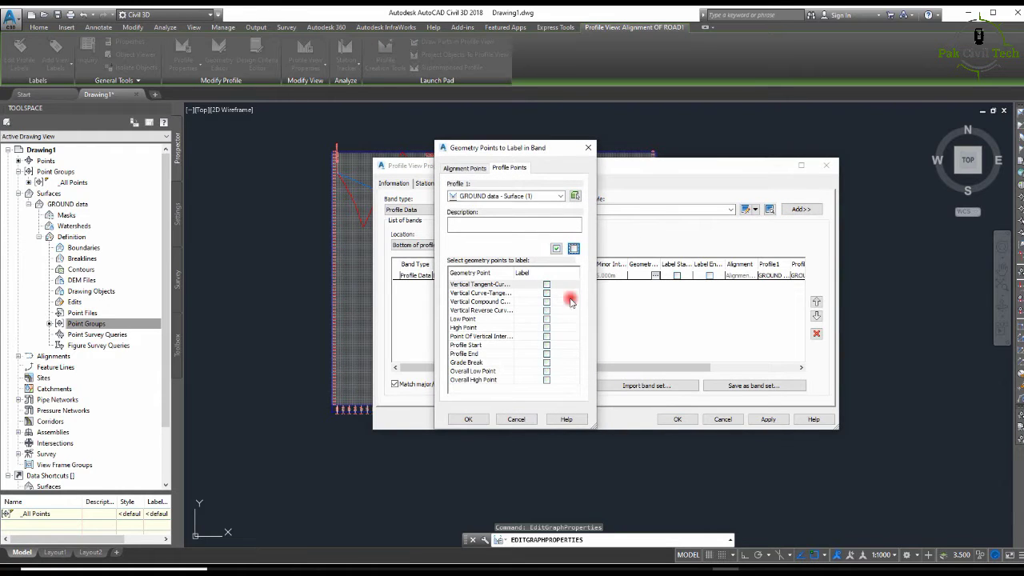
left_click(472, 418)
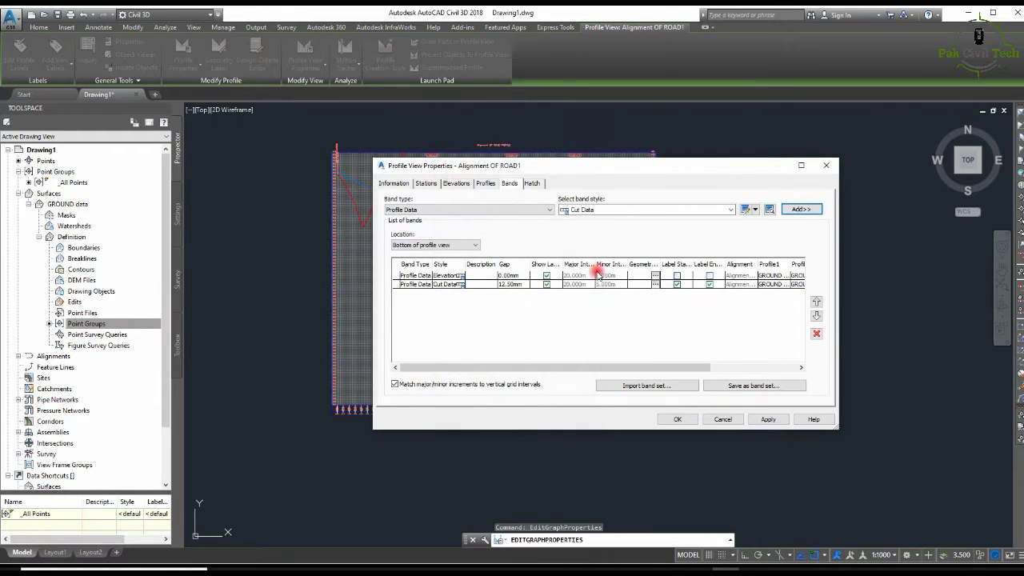
Step: Add a Fill Data profile band at the bottom of the profile view, with no profile geometry points labelled
left_click(606, 210)
left_click(587, 255)
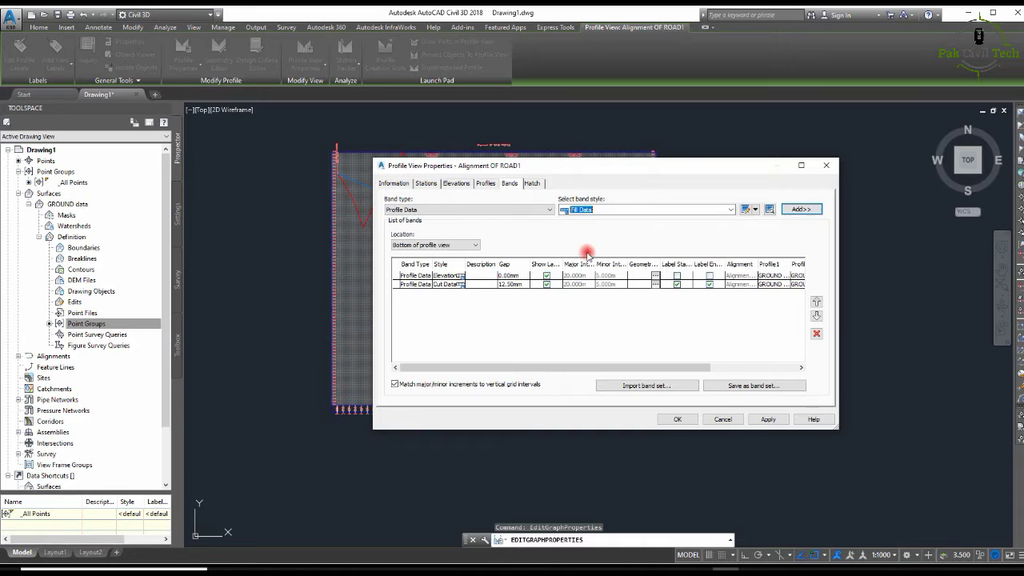
left_click(800, 209)
left_click(574, 248)
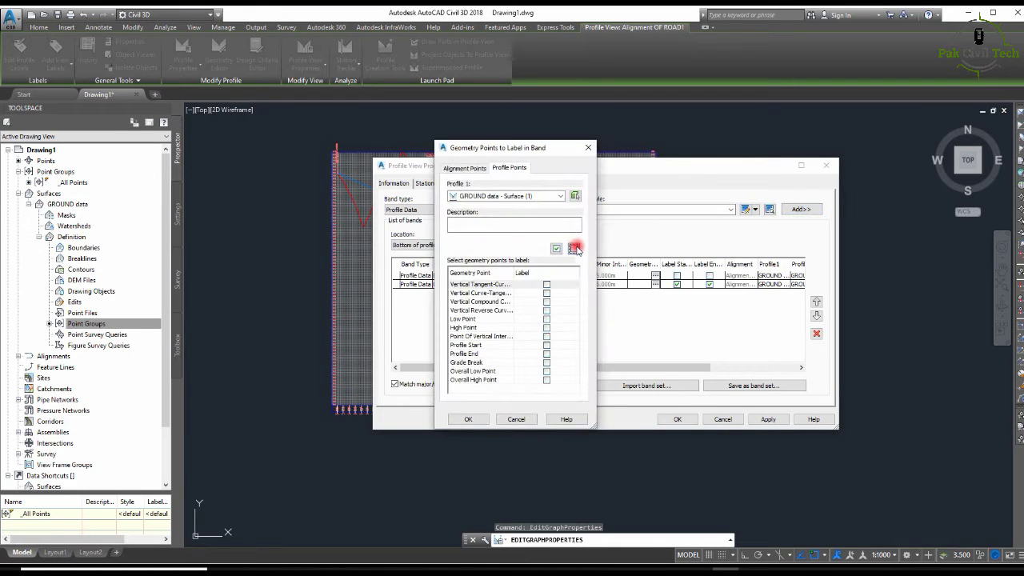
left_click(468, 420)
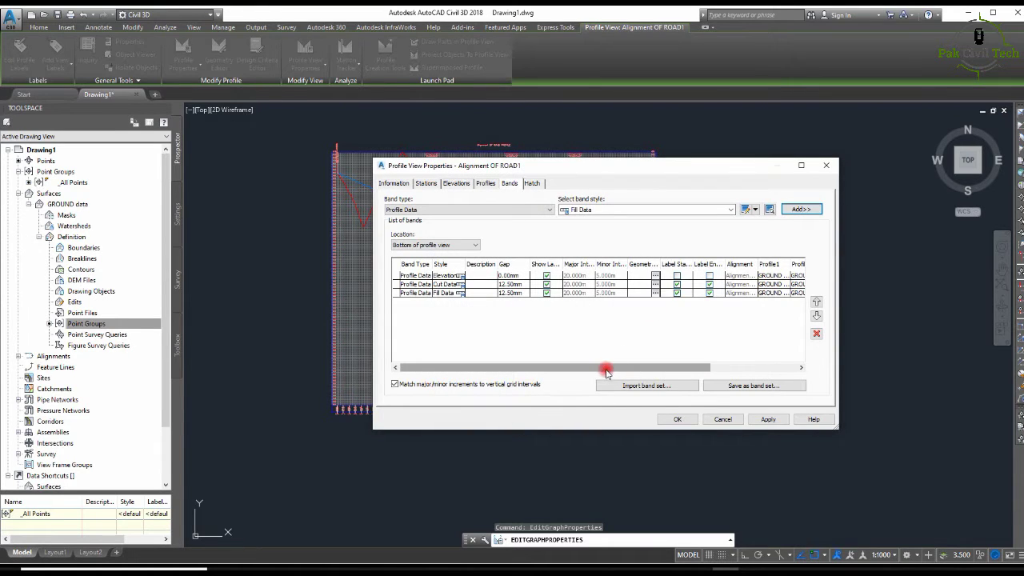
Step: Set Profile2 to DESIGN LINE for the elevation, Cut Data and Fill Data bands, and apply the profile view properties
left_click_drag(608, 368, 560, 367)
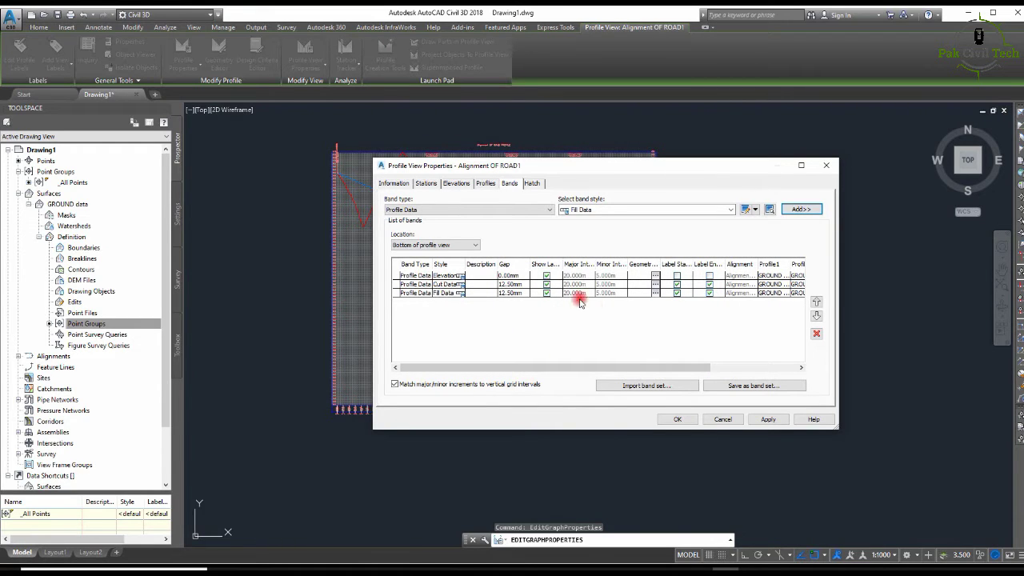
left_click_drag(568, 367, 727, 365)
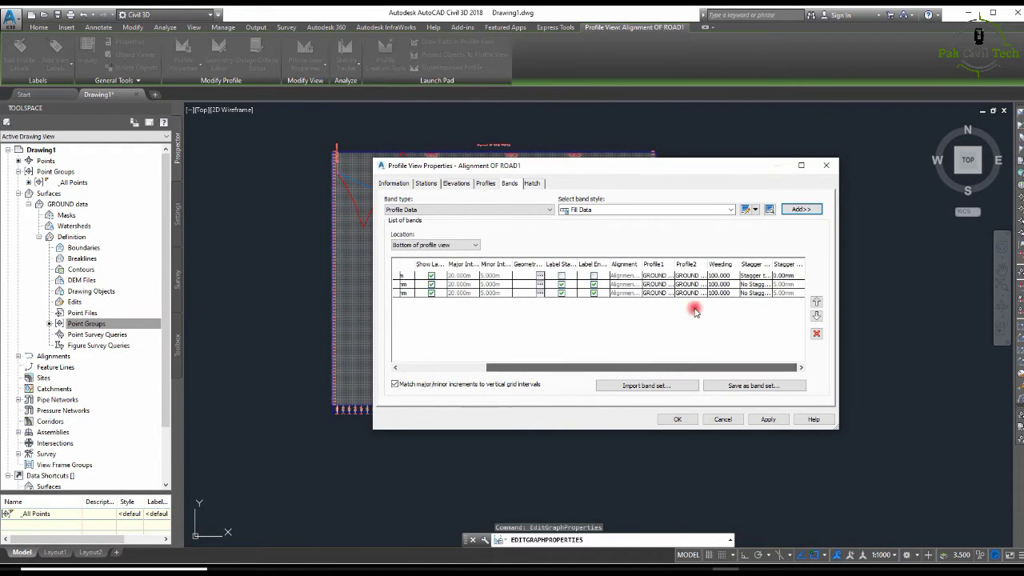
left_click(687, 275)
left_click(688, 276)
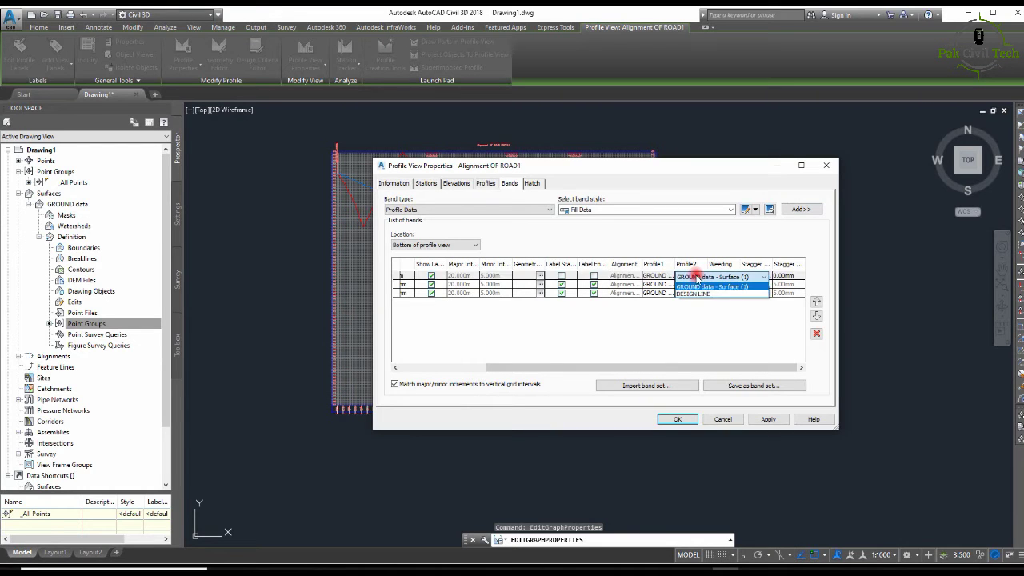
left_click(698, 294)
left_click(696, 284)
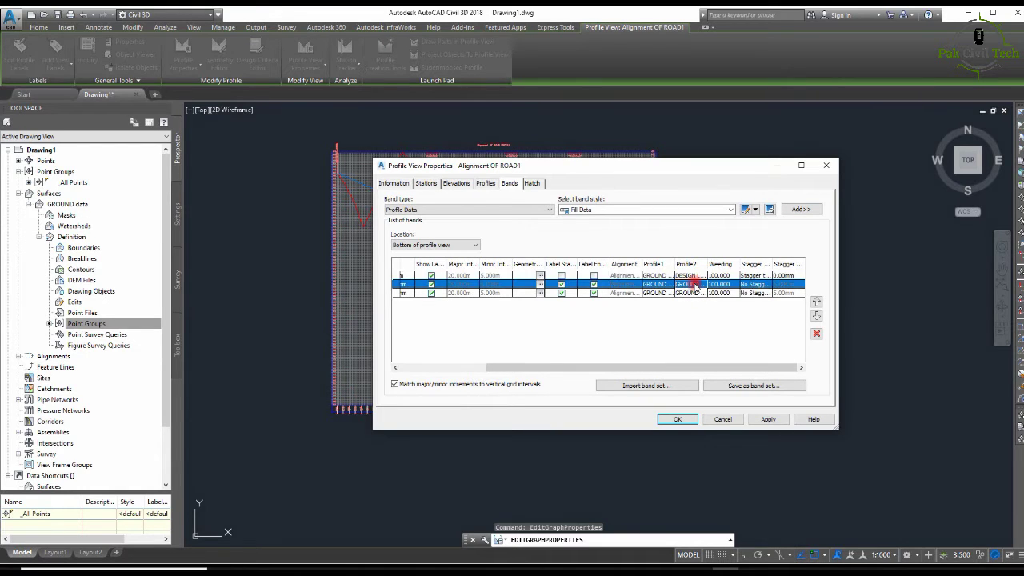
left_click(696, 284)
left_click(698, 296)
double_click(697, 295)
left_click(696, 311)
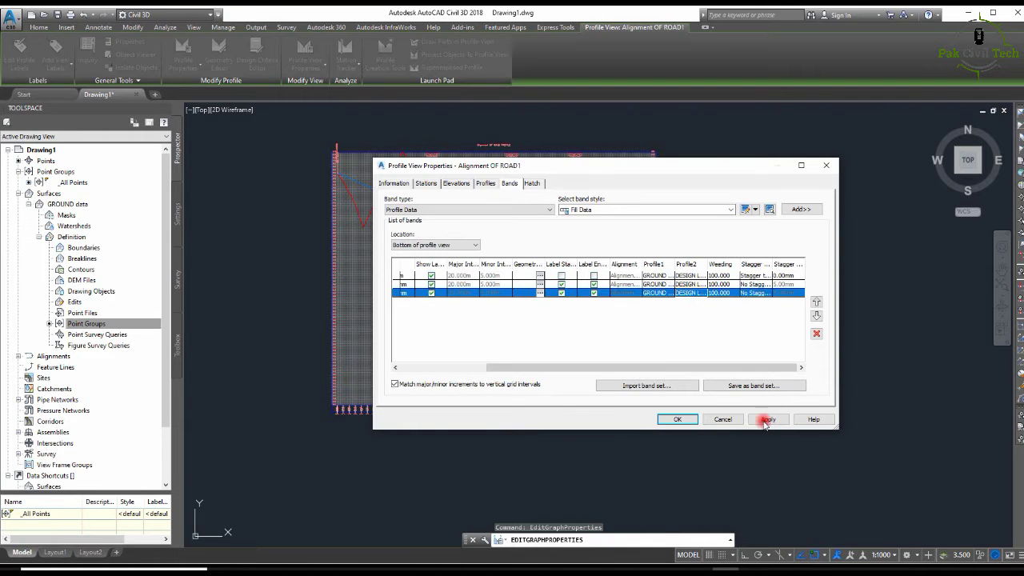
left_click(677, 419)
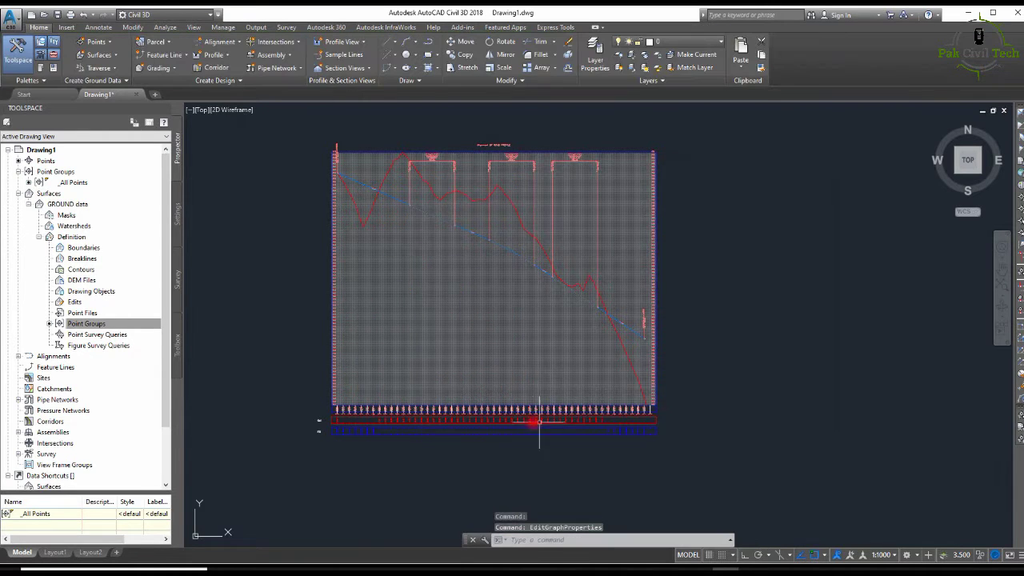
Step: Examine the ground and design elevations labelled at the first stations above the Cut and Fill bands
middle_click_drag(539, 422, 700, 308)
scroll(546, 299, "up", 3)
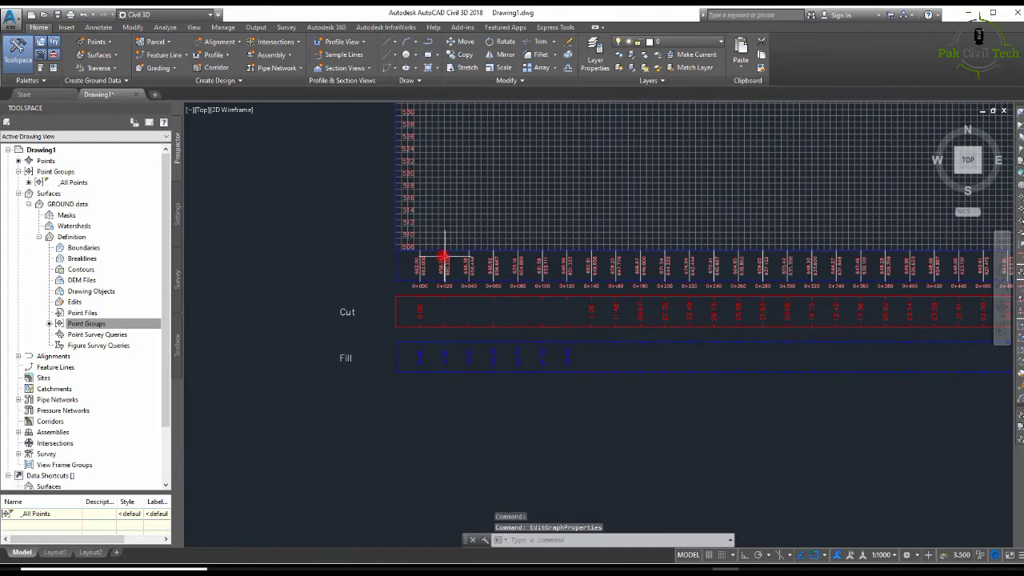
scroll(445, 256, "up", 5)
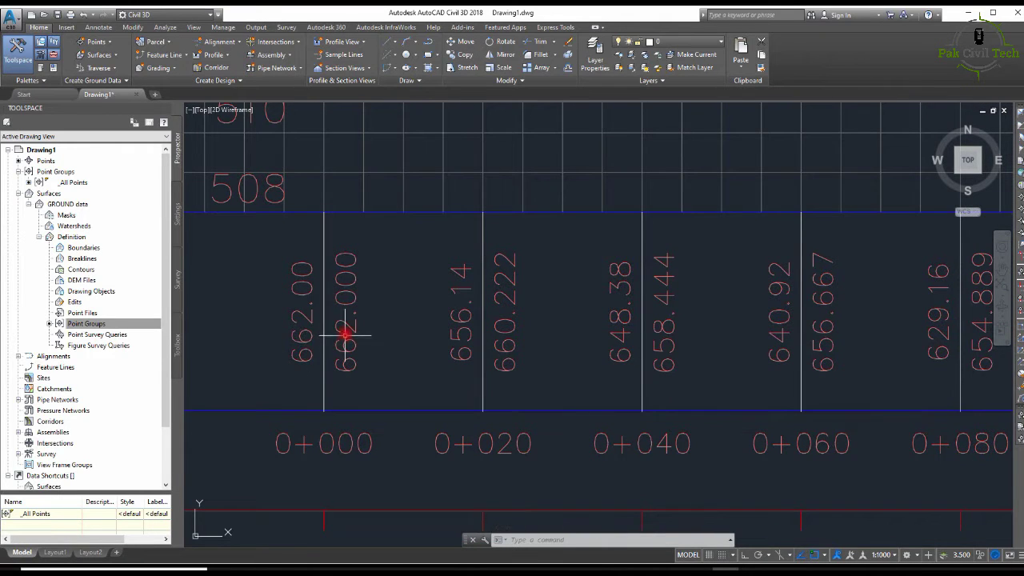
scroll(345, 331, "down", 4)
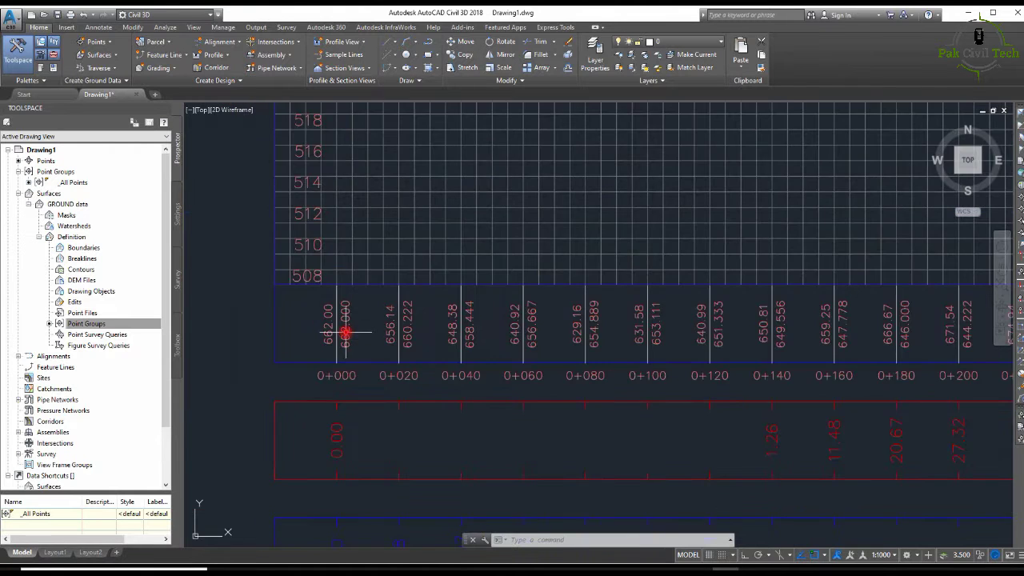
scroll(425, 361, "up", 2)
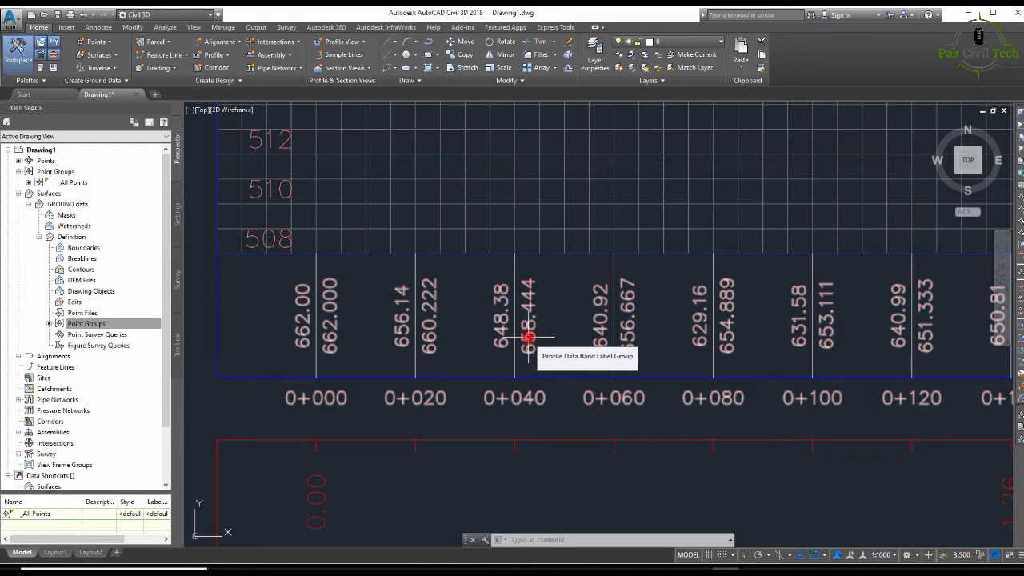
scroll(528, 320, "down", 3)
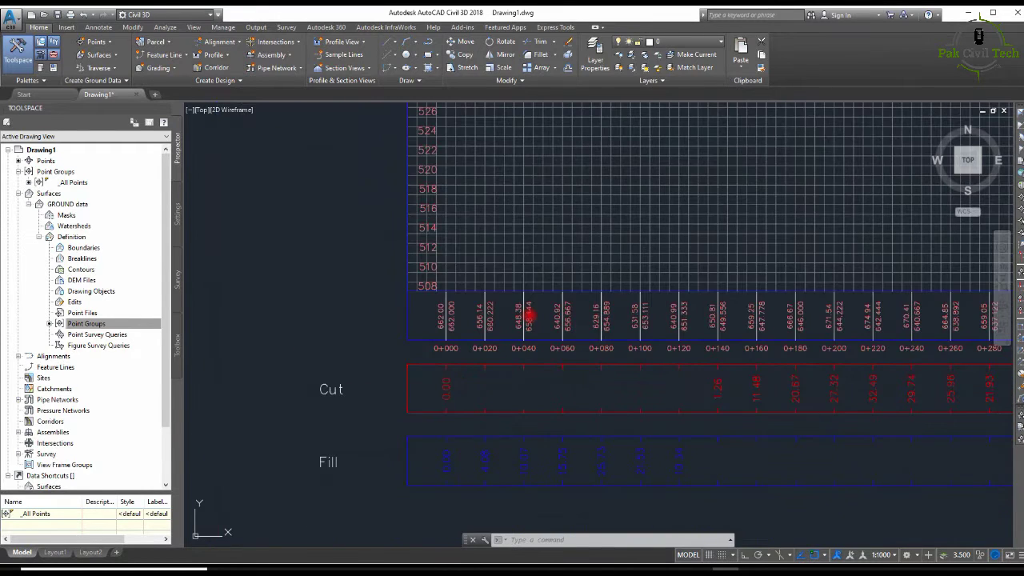
scroll(528, 319, "up", 5)
scroll(528, 318, "down", 7)
scroll(549, 340, "up", 3)
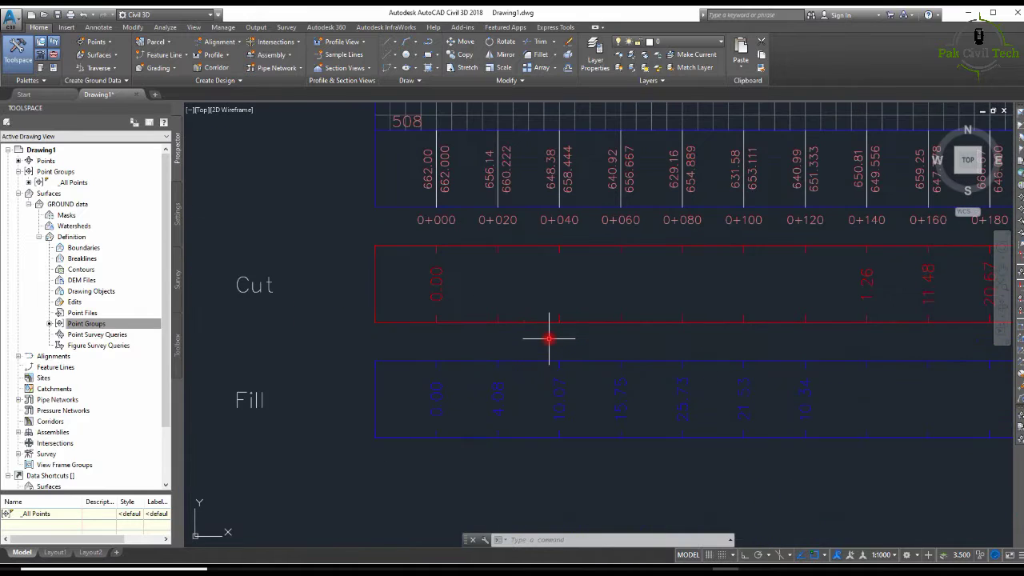
scroll(499, 318, "down", 2)
Step: Read the Cut and Fill band values at the first stations against the elevations labelled above them
left_click(455, 296)
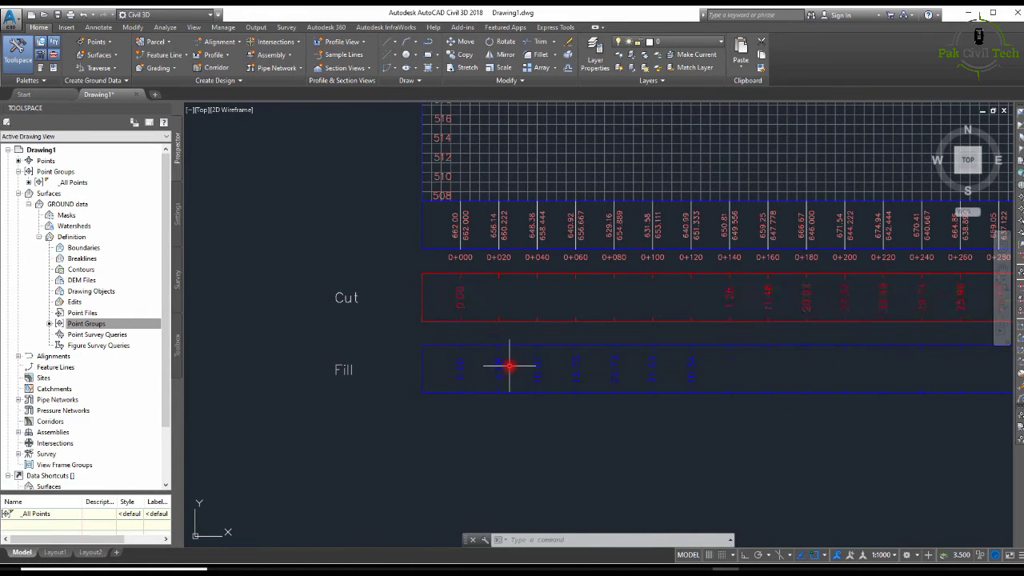
scroll(439, 334, "down", 1)
scroll(476, 313, "up", 3)
scroll(471, 310, "down", 2)
scroll(484, 298, "up", 2)
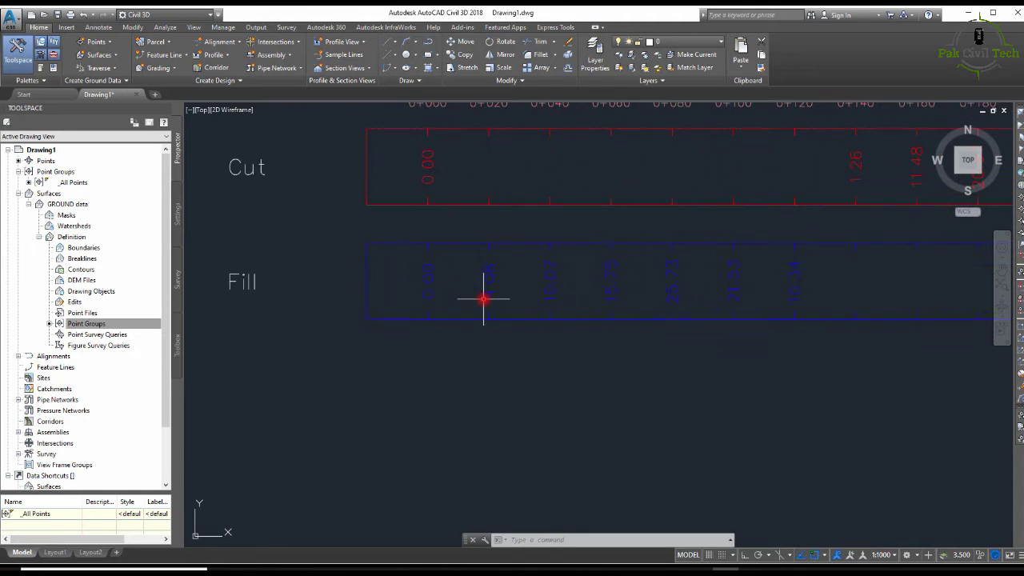
scroll(489, 289, "up", 2)
scroll(499, 291, "down", 7)
middle_click_drag(565, 297, 539, 350)
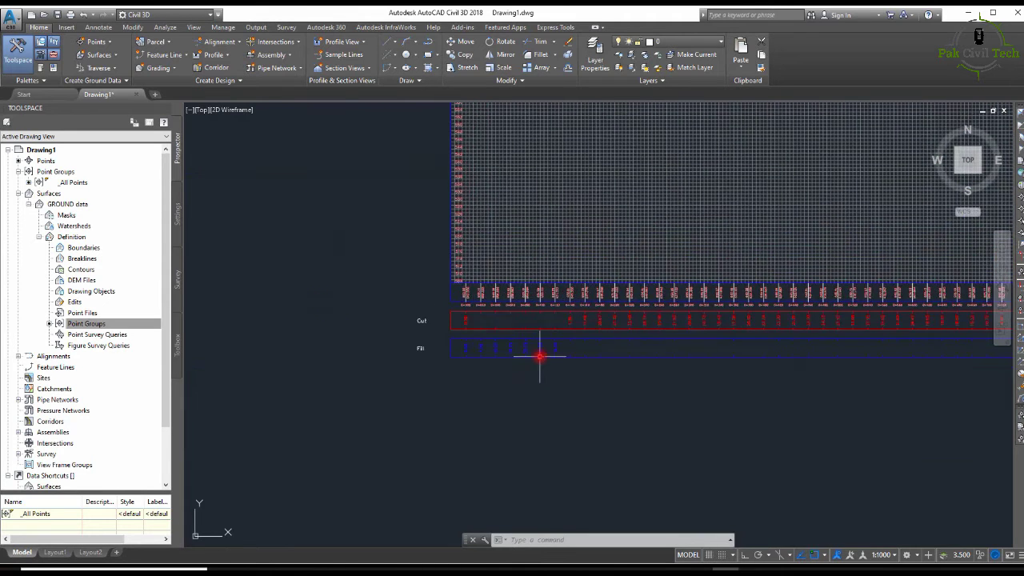
scroll(539, 349, "up", 3)
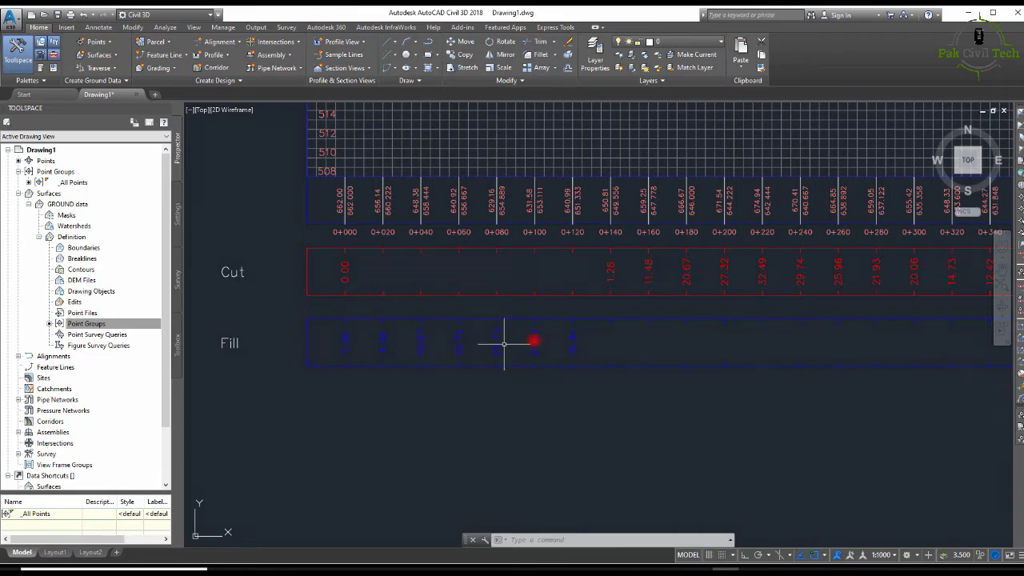
Step: Follow the Cut and Fill bands through the middle and end stations and compare them with the ground and design profiles
scroll(373, 368, "down", 4)
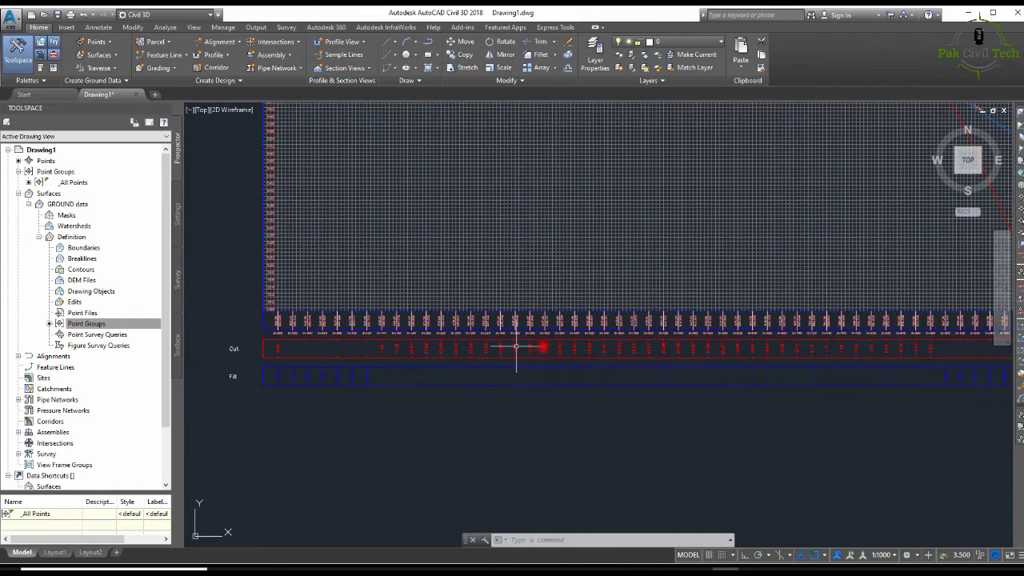
scroll(492, 347, "up", 5)
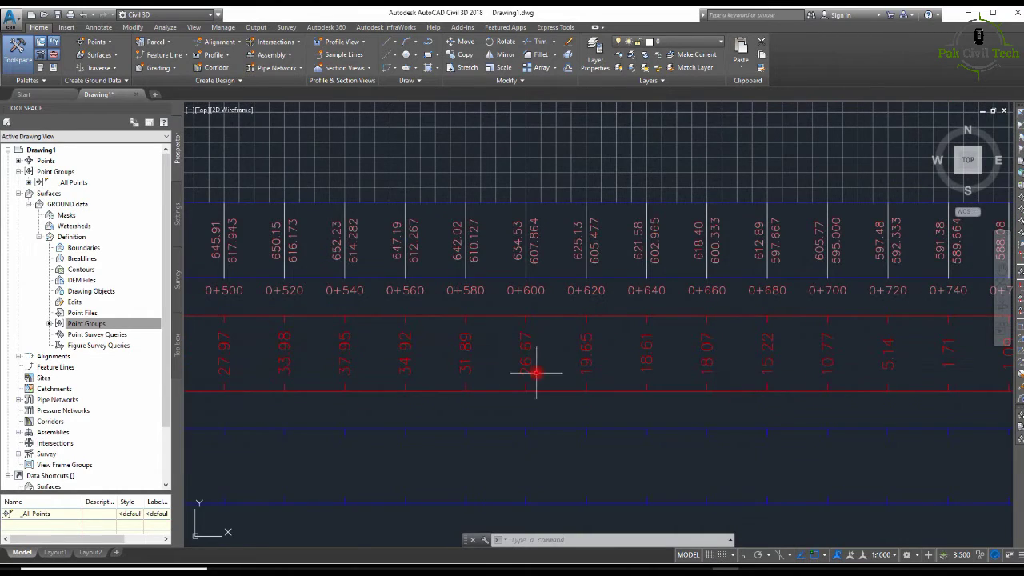
scroll(596, 364, "down", 4)
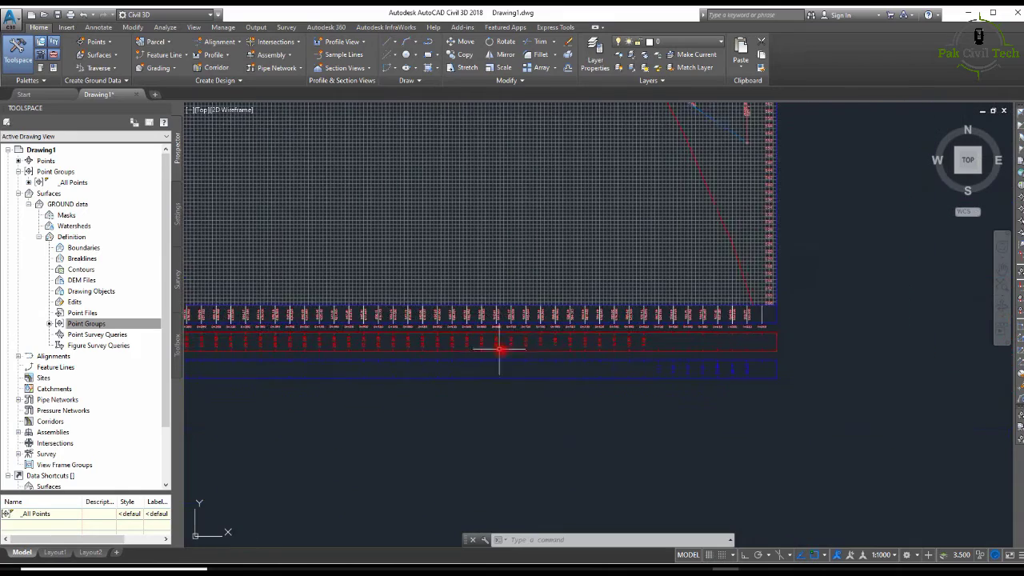
scroll(499, 348, "up", 5)
scroll(544, 352, "down", 4)
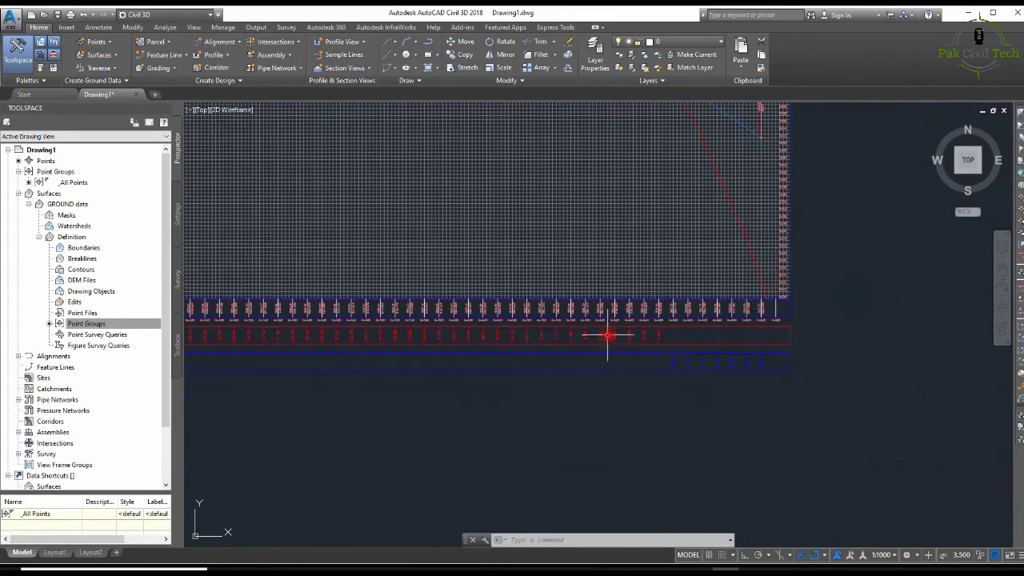
scroll(613, 340, "up", 3)
scroll(612, 336, "down", 6)
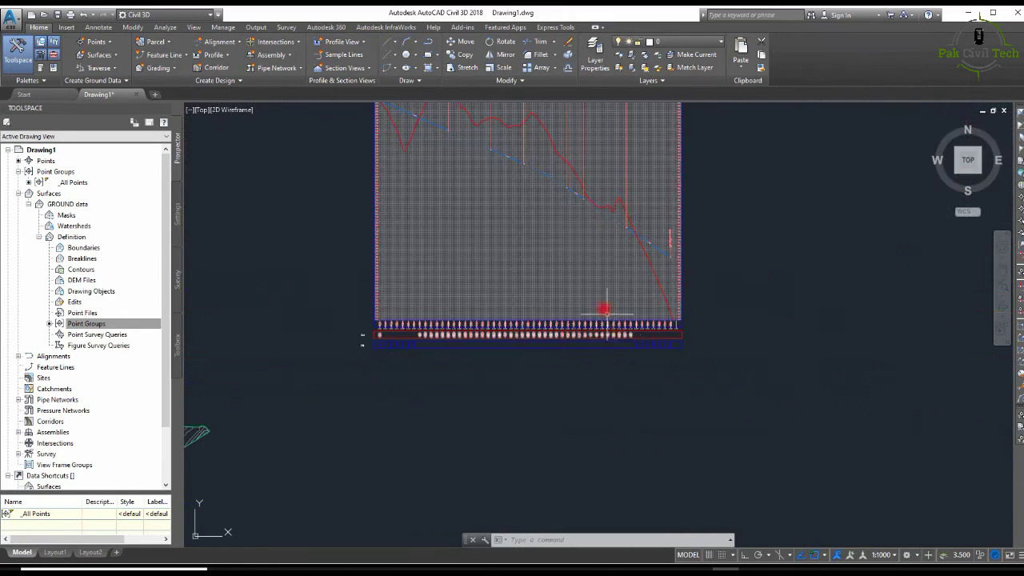
scroll(566, 308, "up", 6)
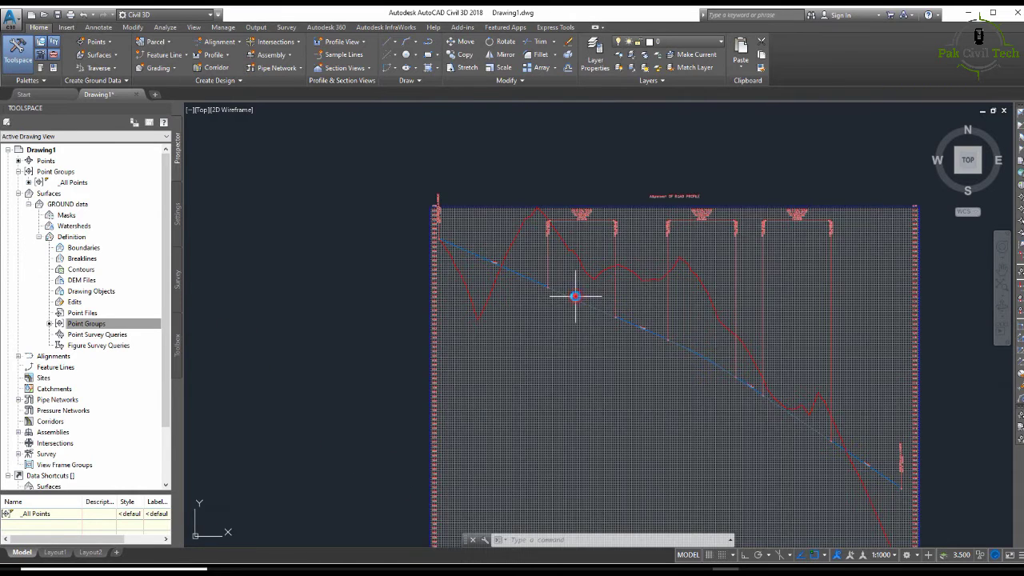
scroll(567, 295, "down", 6)
middle_click_drag(571, 345, 541, 291)
scroll(542, 291, "up", 2)
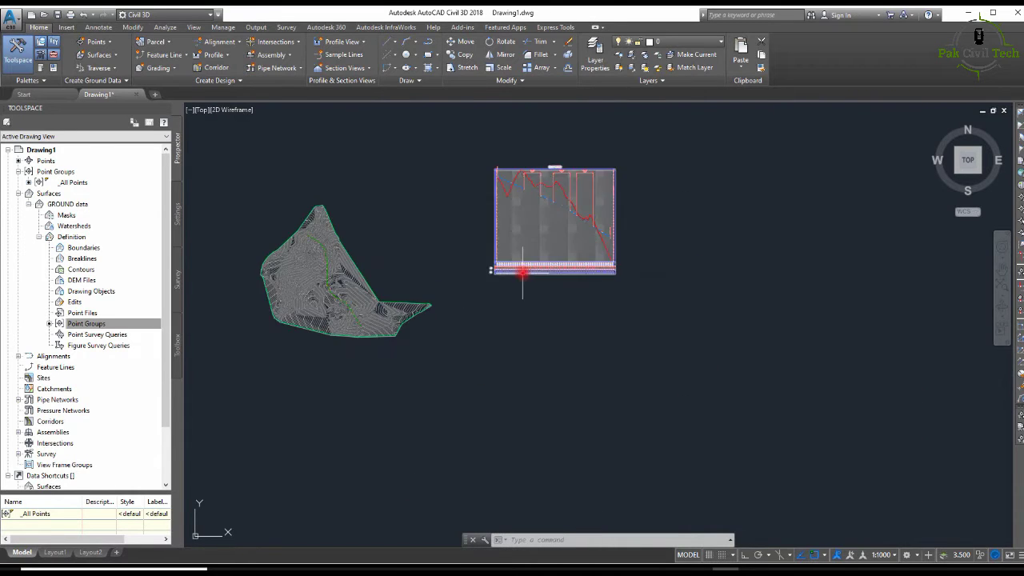
key("Escape")
key("Escape")
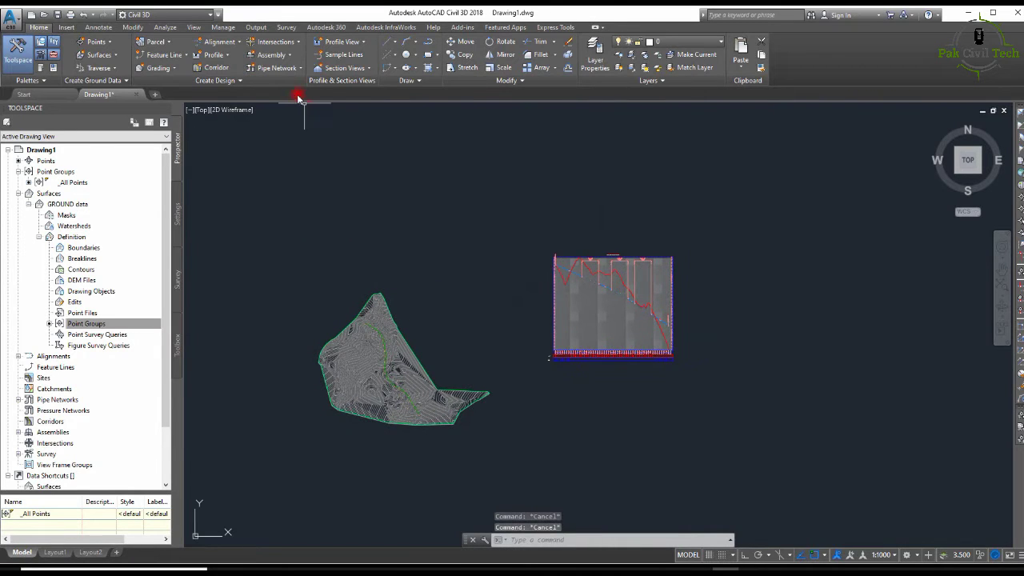
Step: Create an assembly named Assembly 1 with the Basic style and place its baseline in empty drawing space
left_click(280, 55)
left_click(288, 71)
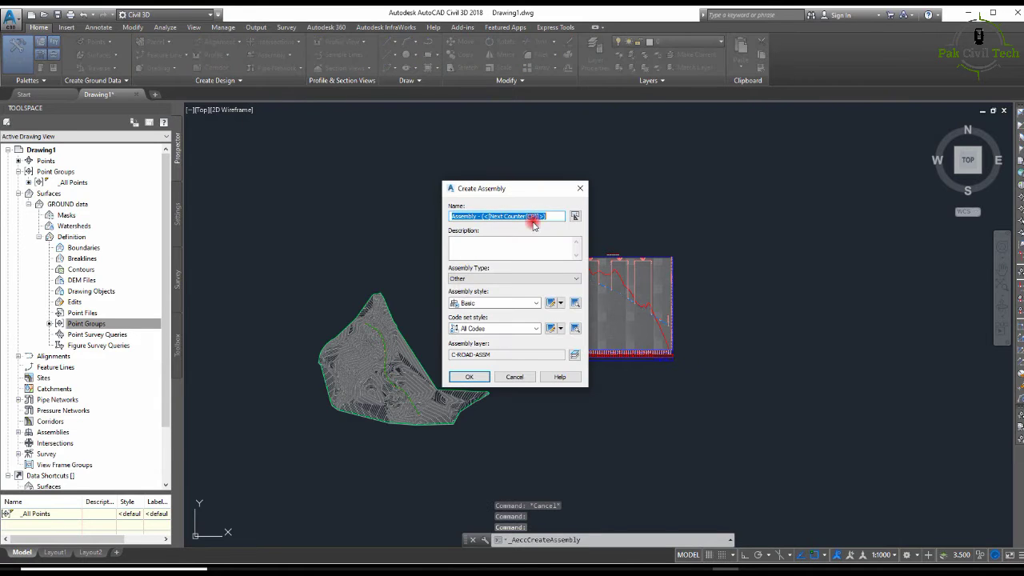
left_click(545, 216)
left_click_drag(545, 216, 483, 216)
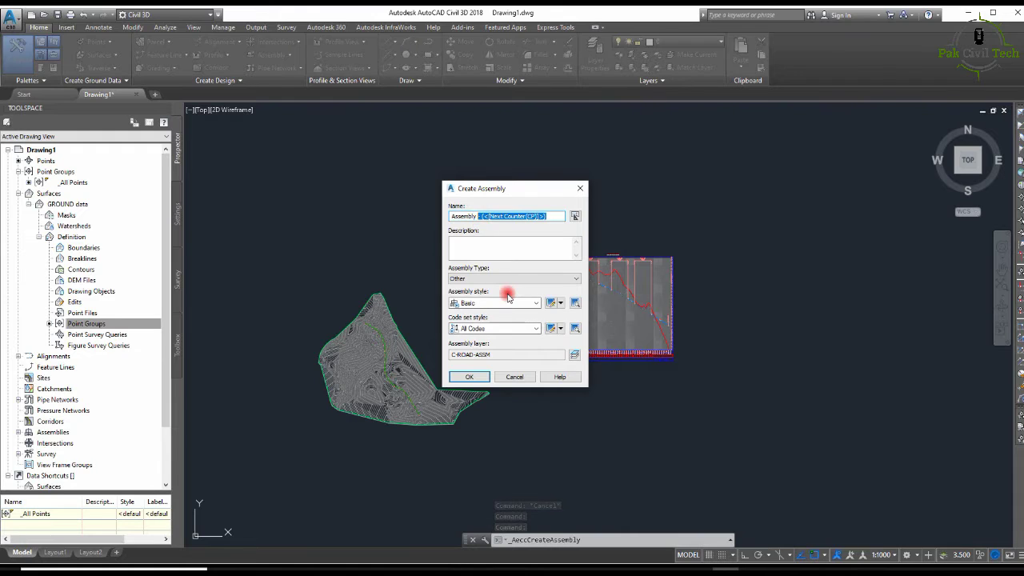
type("1")
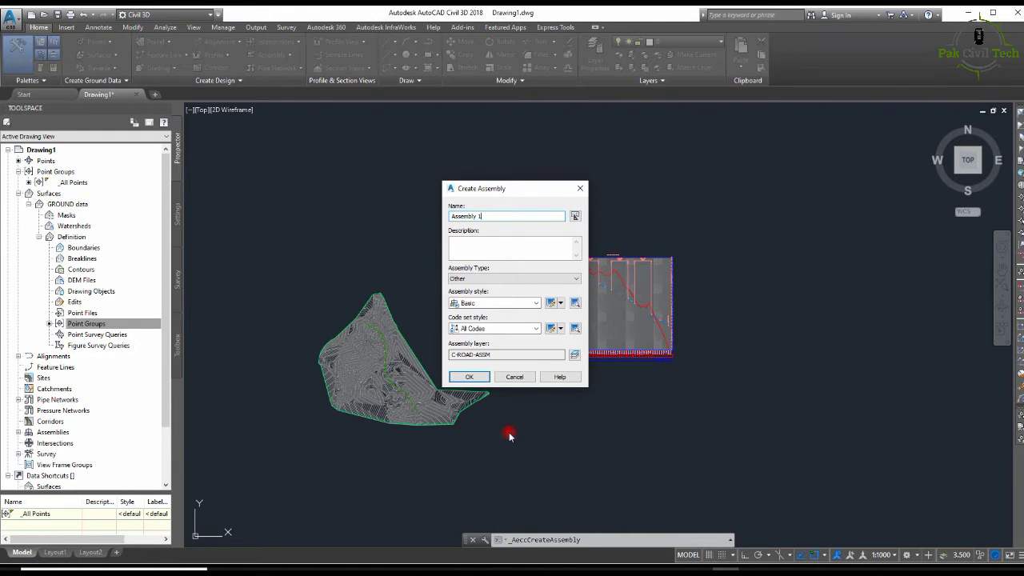
left_click(467, 377)
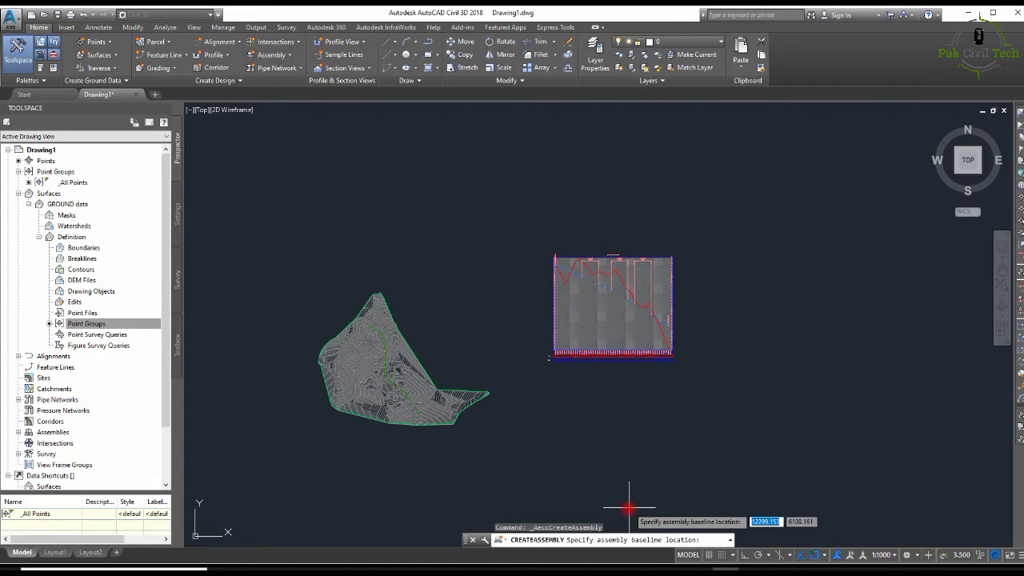
left_click(466, 274)
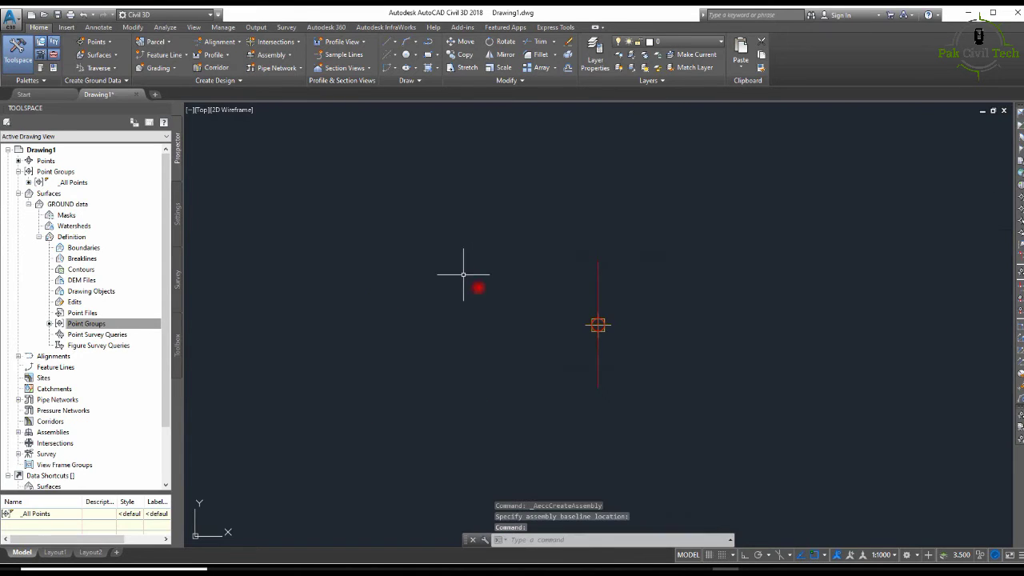
Step: Select the Assembly 1 baseline and open the metric tool palette at its common assemblies
left_click(629, 298)
left_click(573, 321)
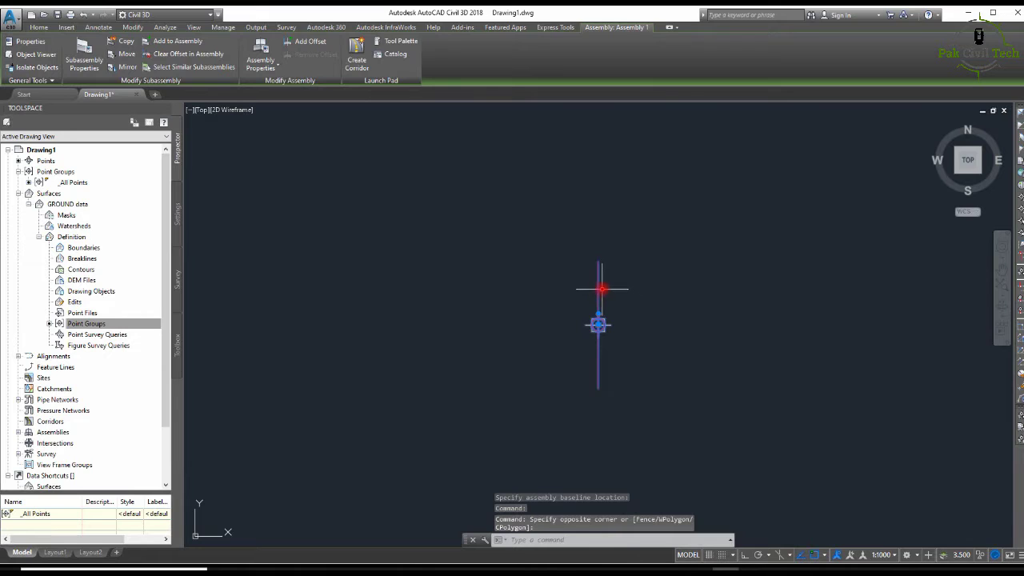
left_click(408, 40)
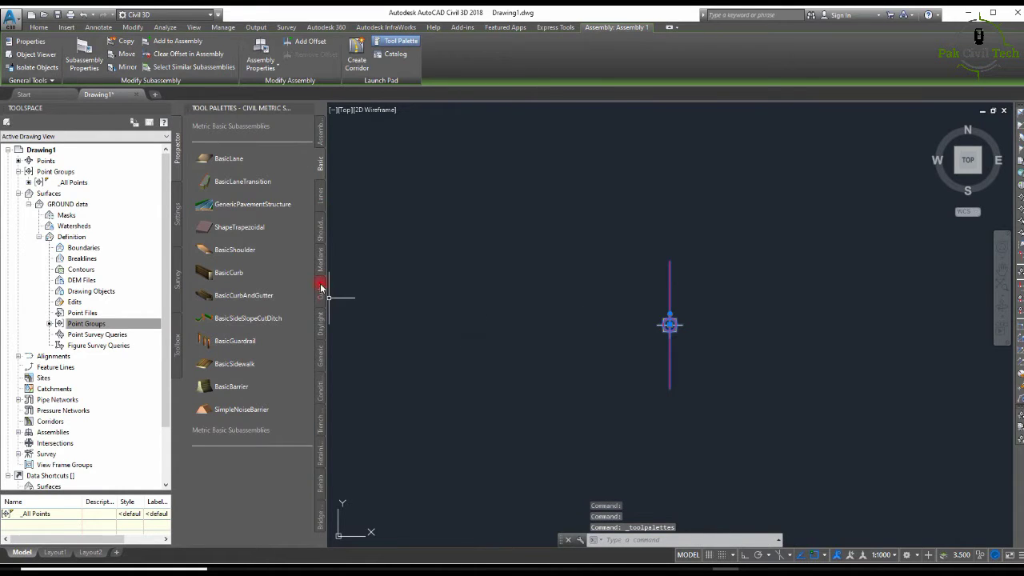
left_click(320, 134)
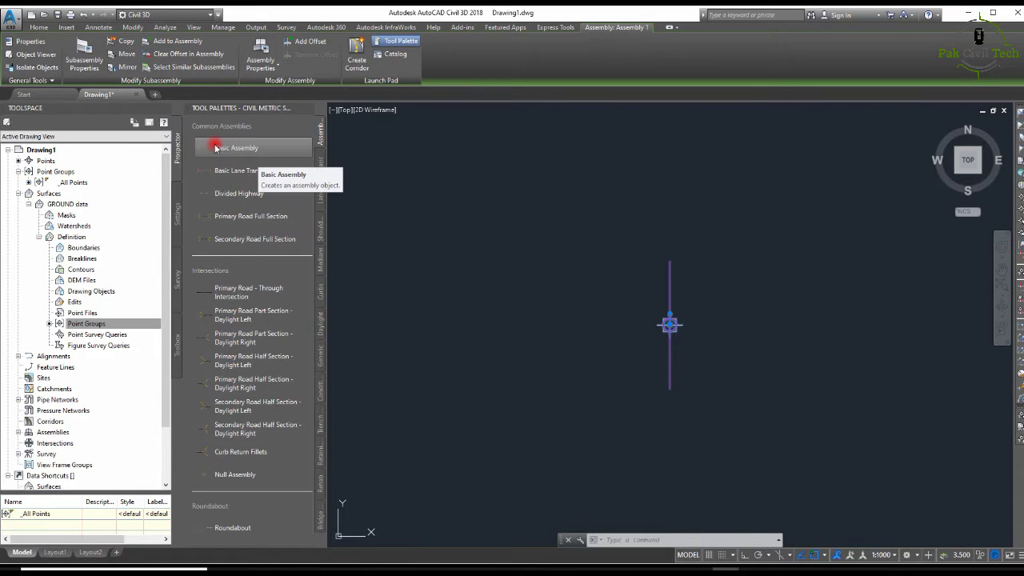
Step: Insert the ready-made Basic Assembly near the existing baseline and inspect its lanes, curbs, sidewalks and side slopes
left_click(240, 150)
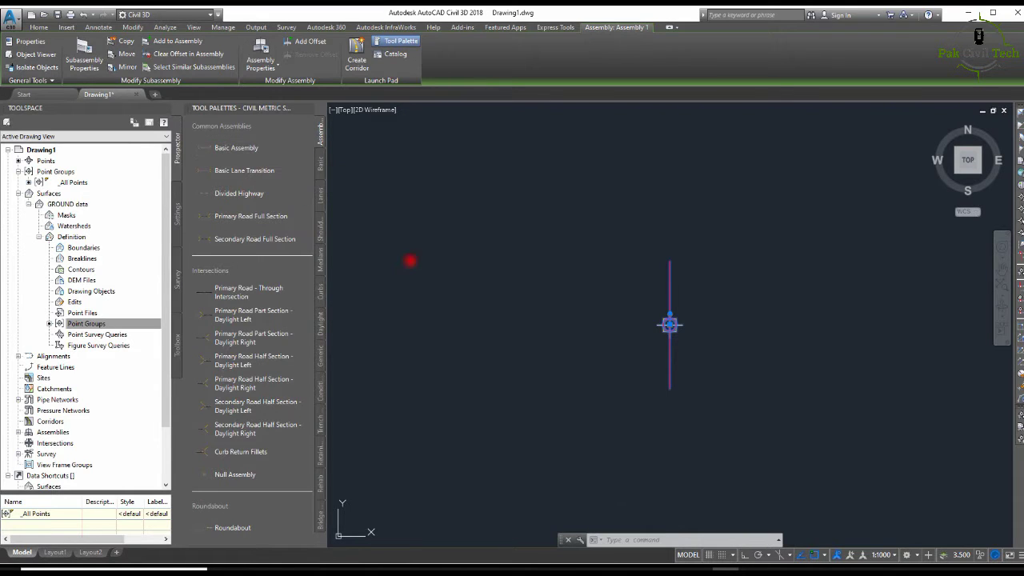
left_click(516, 206)
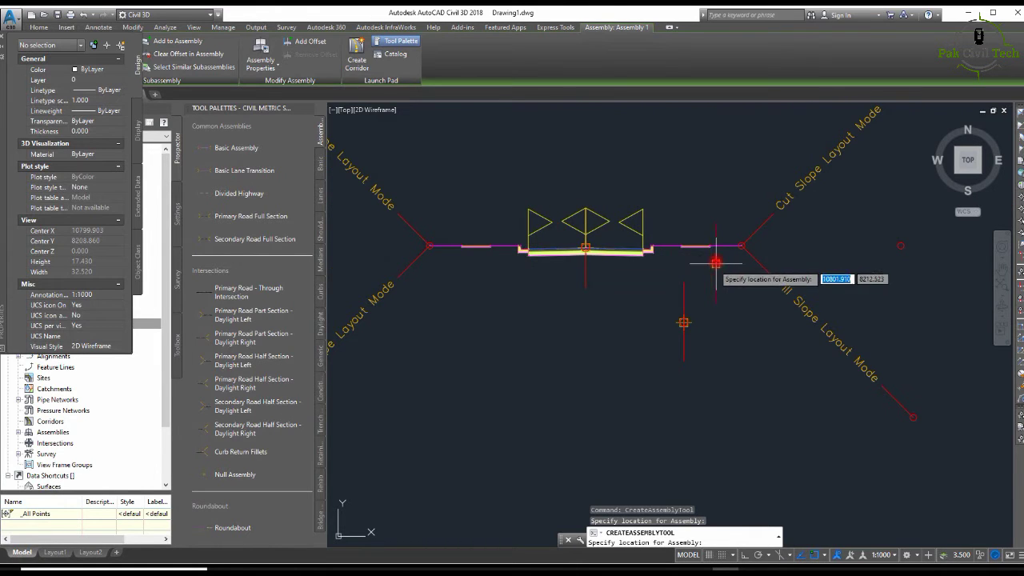
scroll(564, 255, "up", 5)
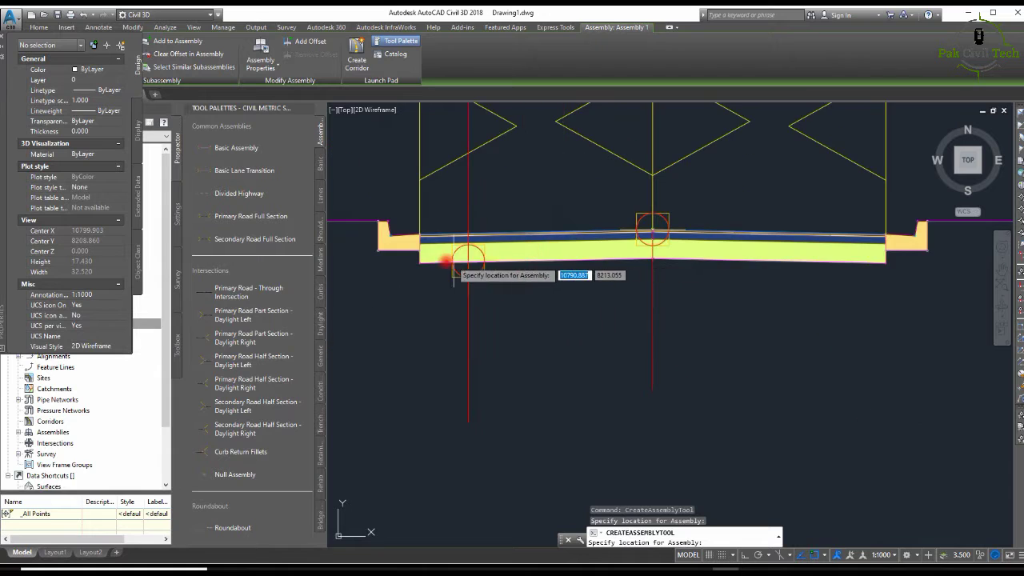
scroll(613, 251, "down", 4)
scroll(564, 254, "up", 8)
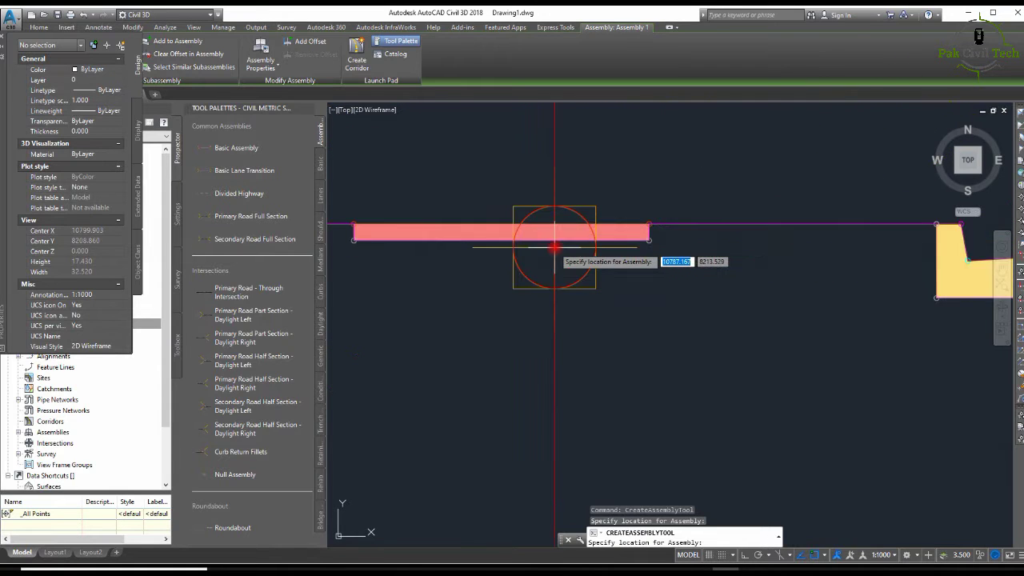
scroll(560, 249, "down", 8)
scroll(766, 280, "down", 2)
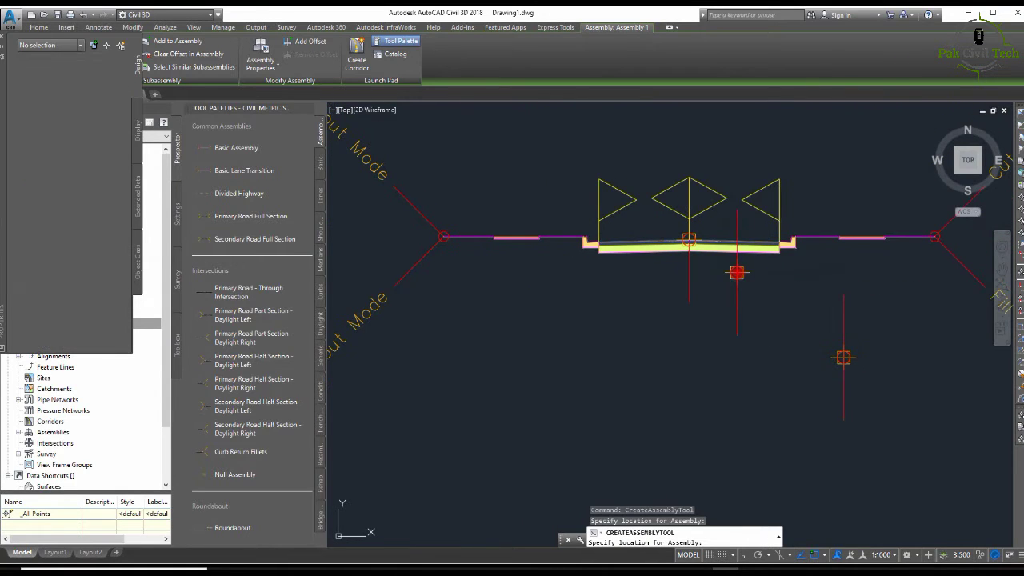
key("Escape")
scroll(730, 250, "down", 4)
key("Escape")
key("Escape")
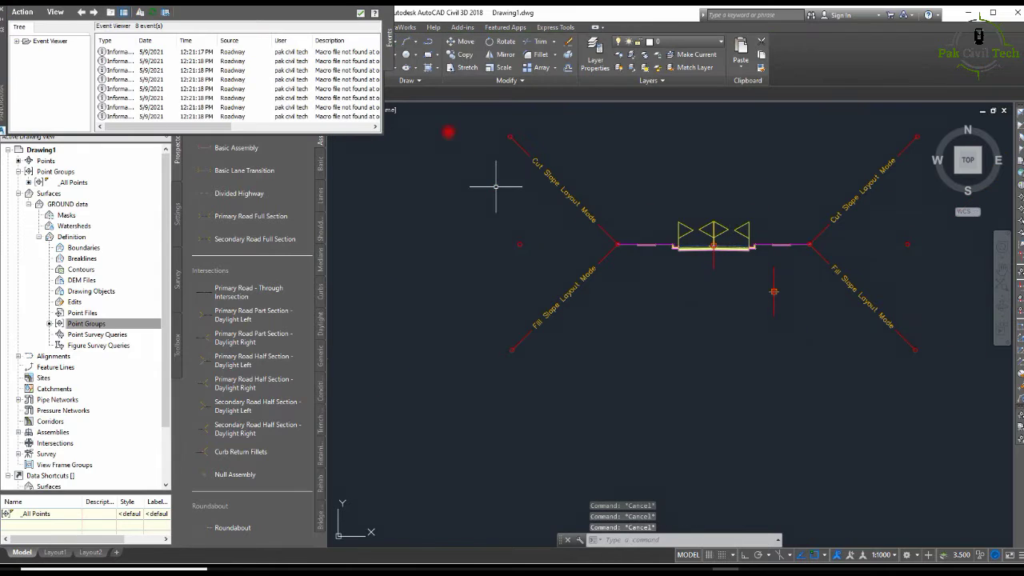
Step: Close the Event Viewer and delete the inserted ready-made assembly, keeping only the Assembly 1 baseline
left_click(363, 13)
left_click(887, 206)
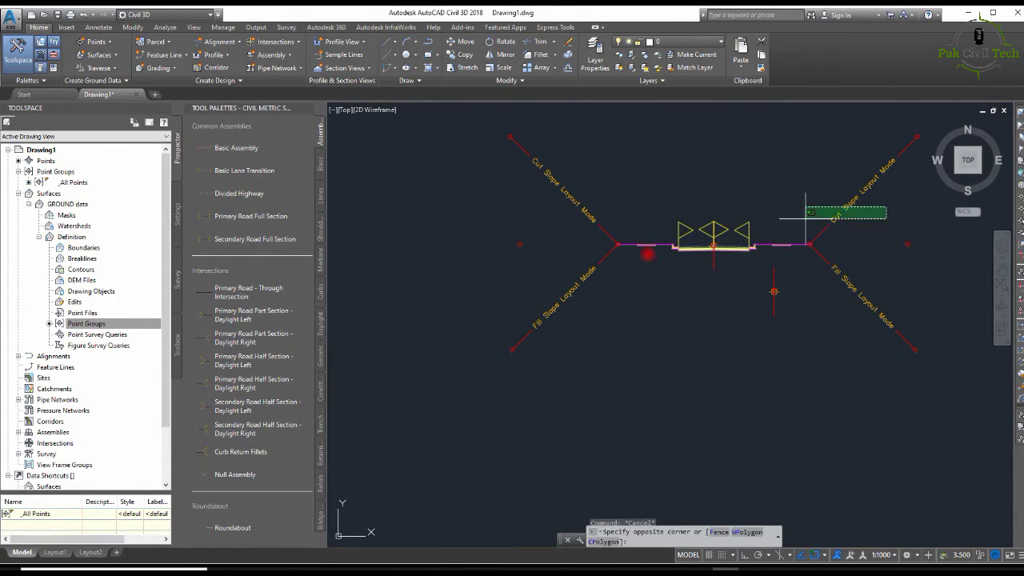
left_click(524, 247)
key("Delete")
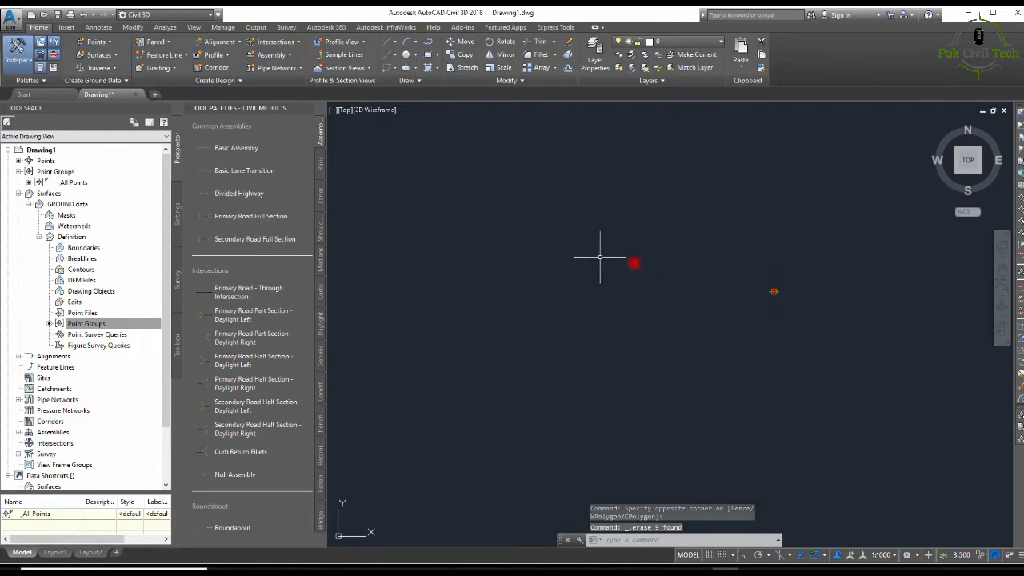
key("Escape")
Step: Add a BasicLane subassembly on the right side of the Assembly 1 baseline
left_click(744, 256)
left_click(640, 279)
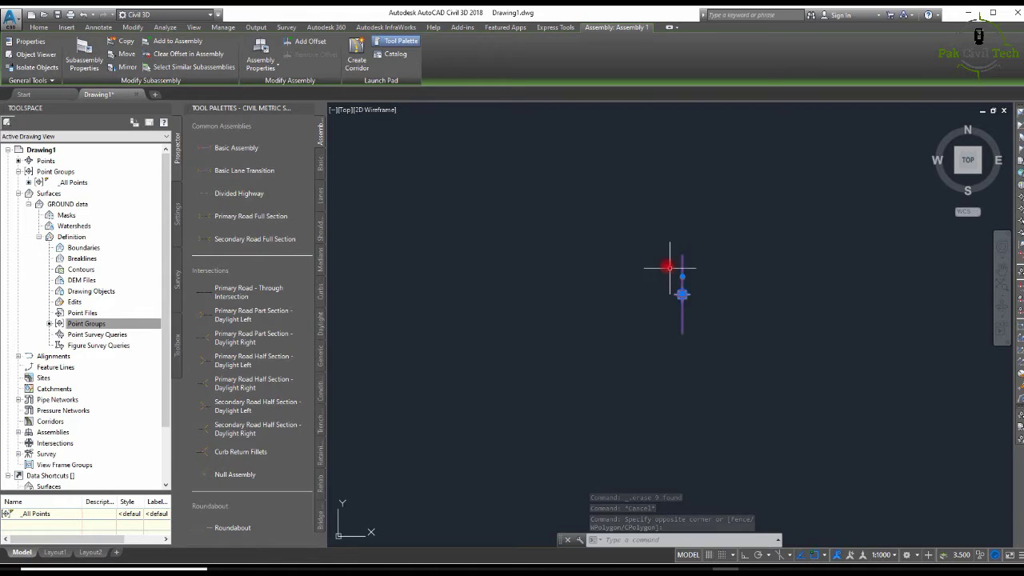
left_click(320, 161)
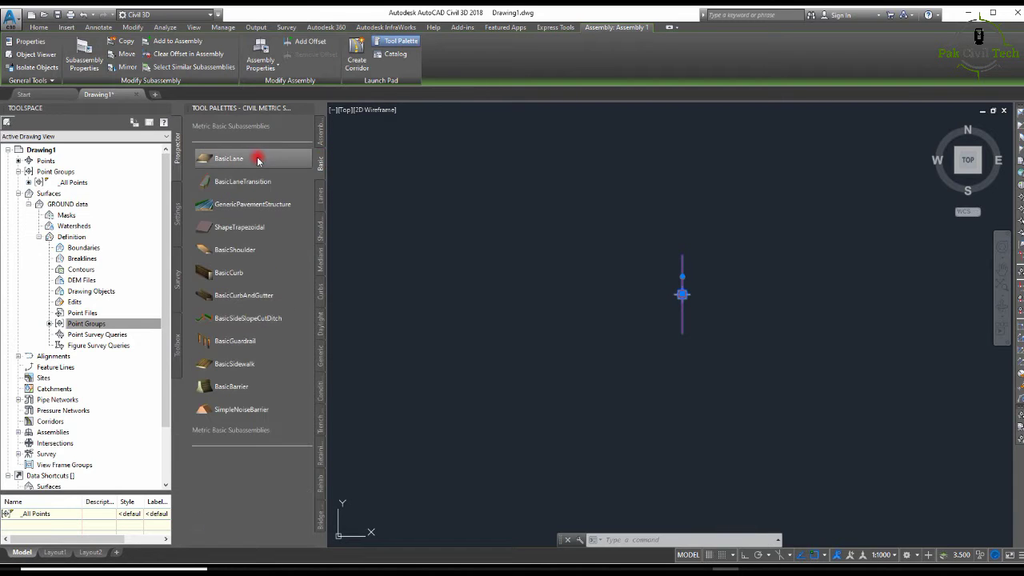
left_click(240, 158)
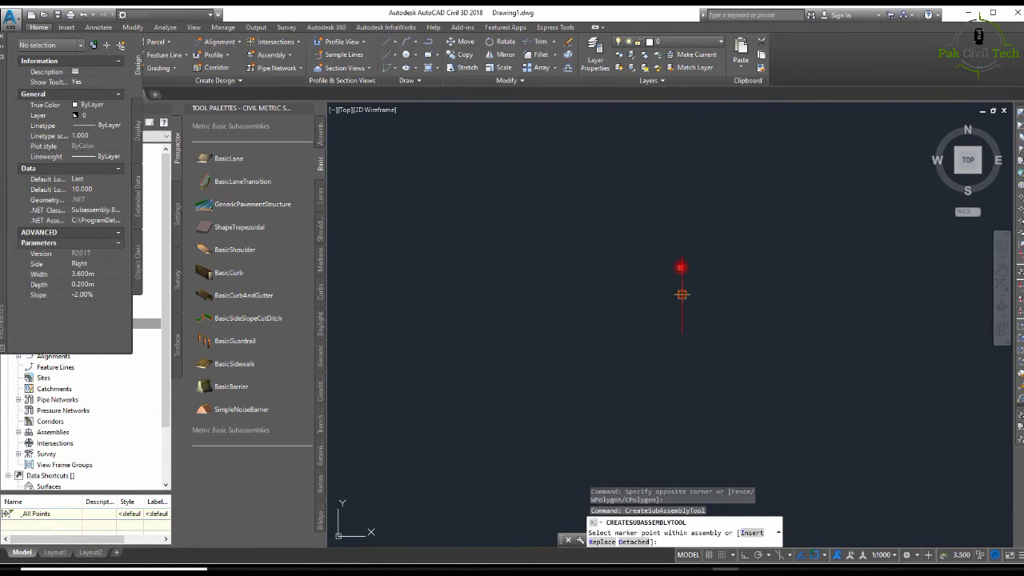
left_click(681, 294)
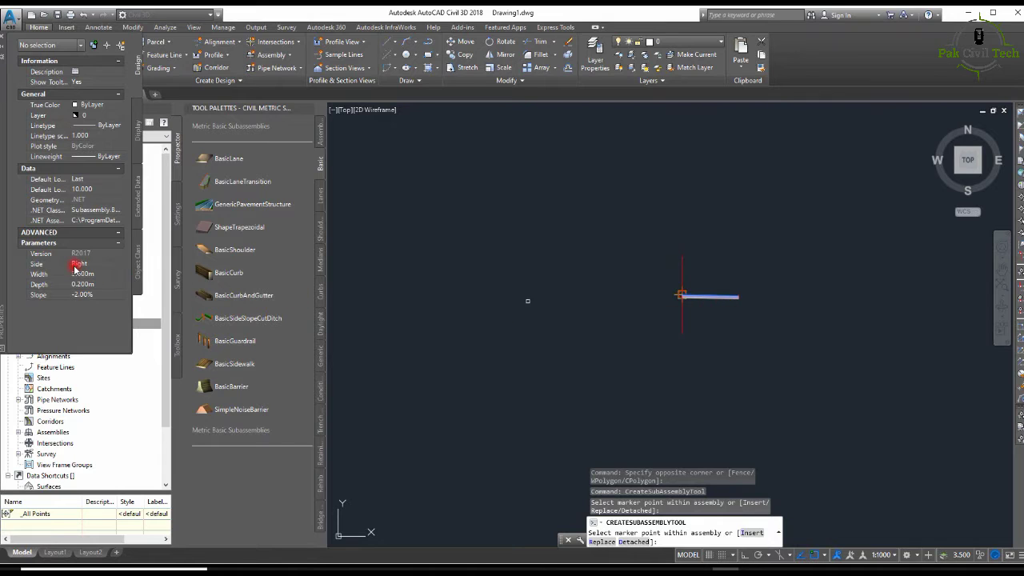
key("Escape")
Step: Select the new lane and open its object properties
left_click(723, 298)
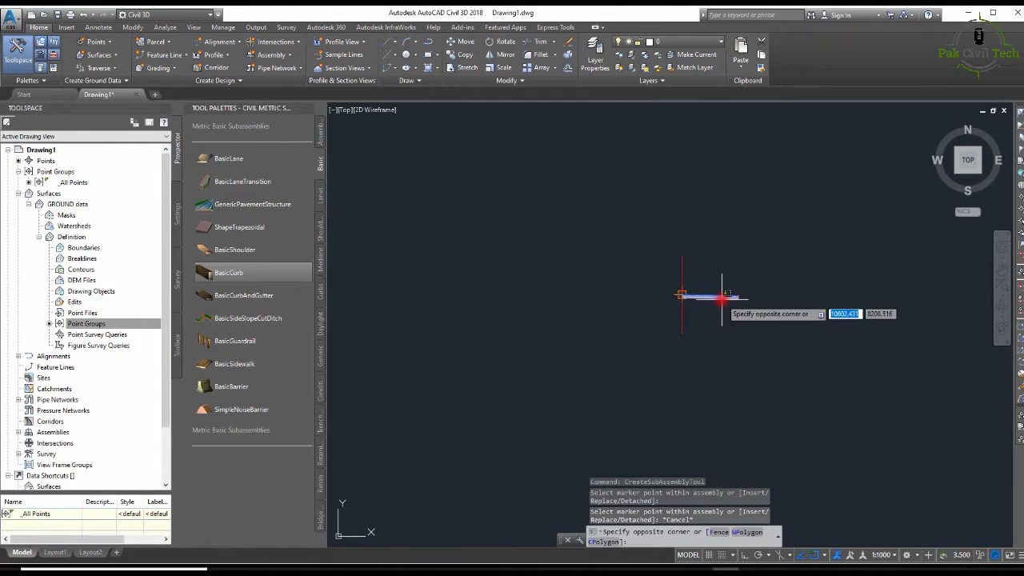
key("Escape")
left_click(718, 297)
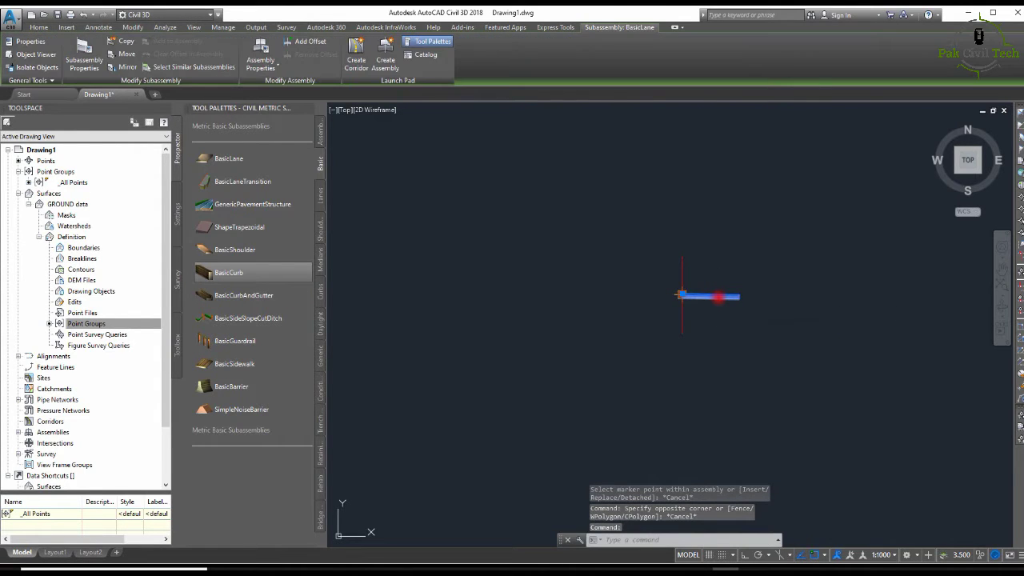
double_click(704, 292)
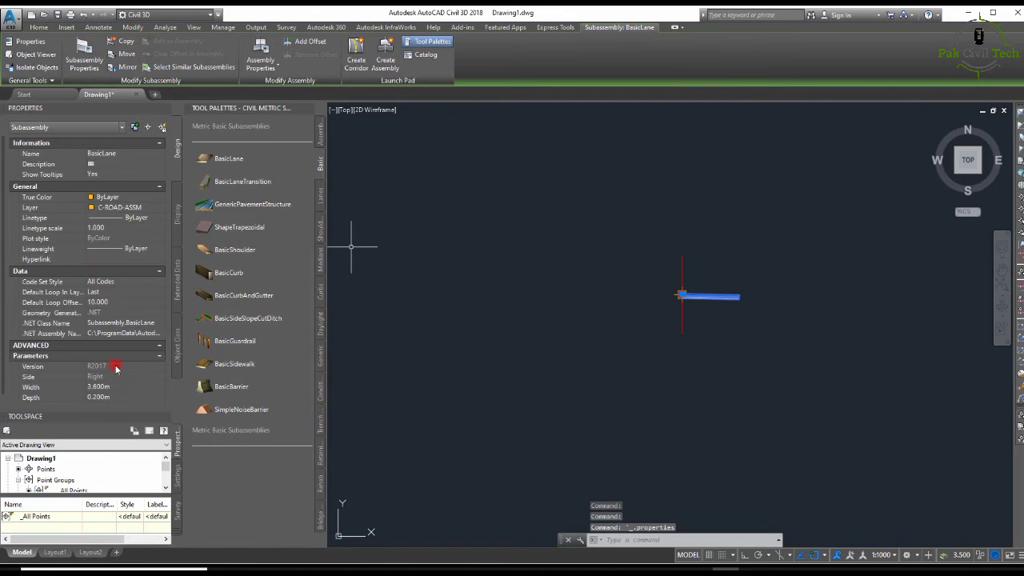
Step: Review the lane's input and output parameters in Subassembly Properties without changing them
left_click(83, 61)
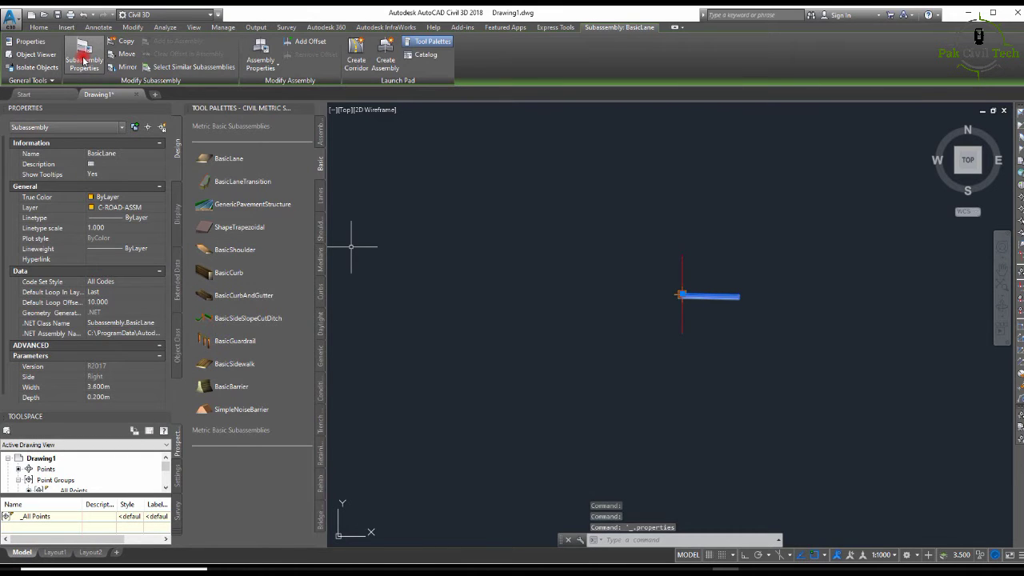
left_click(392, 180)
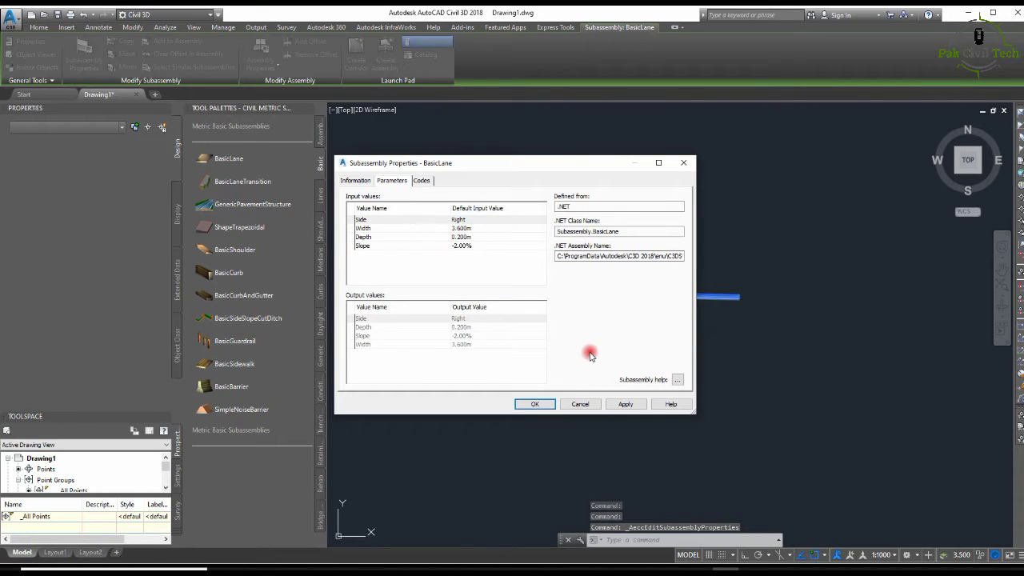
left_click(577, 404)
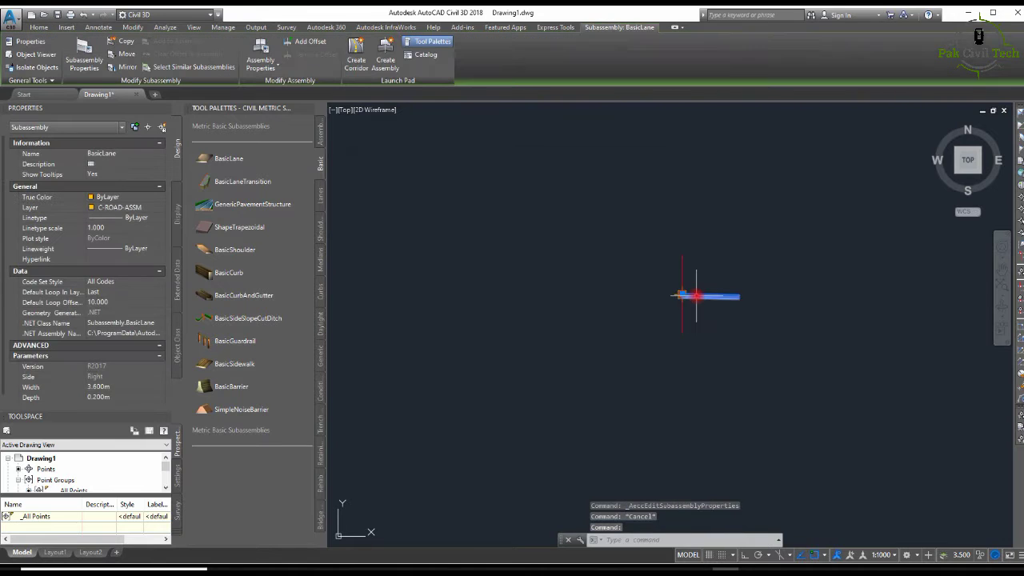
Step: Set the lane's width to 8 m and its depth to 0.1 m
left_click(112, 389)
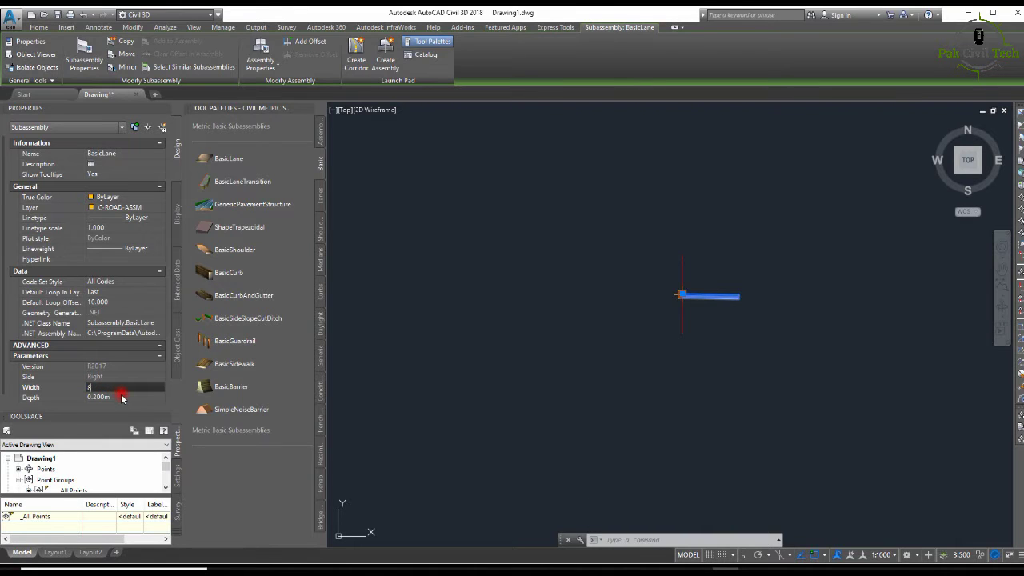
key("Tab")
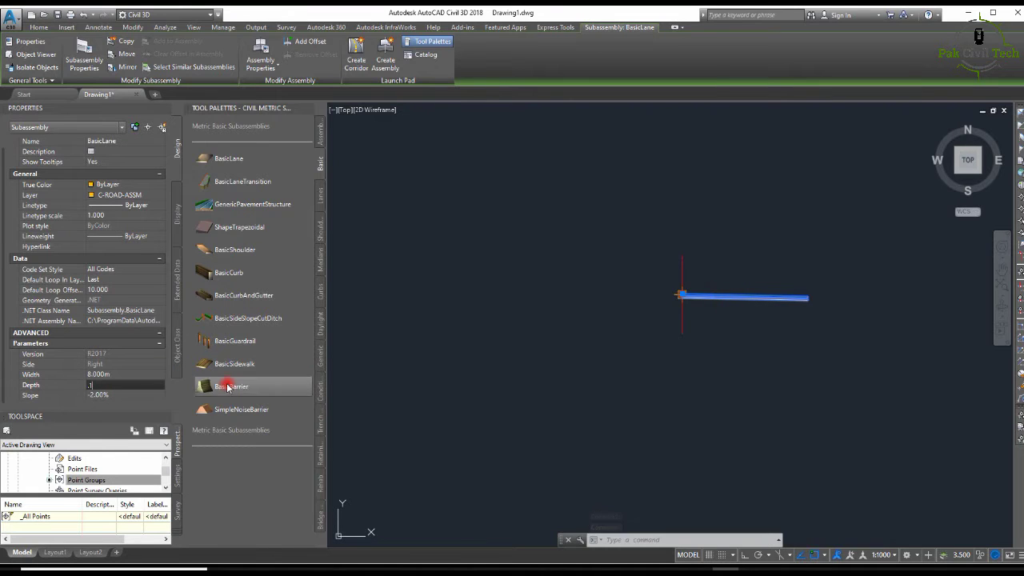
key("Tab")
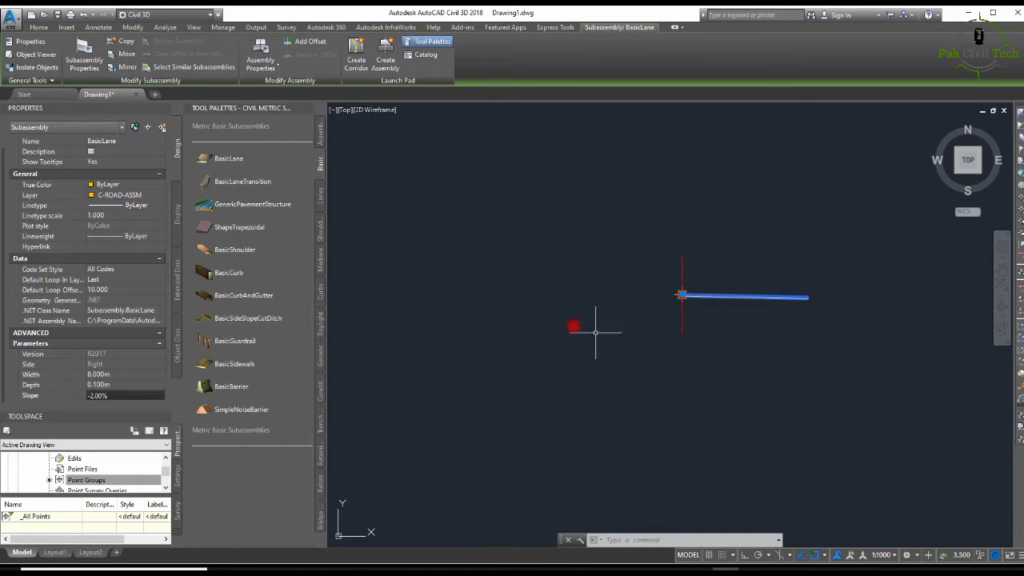
Step: Attach a right-side BasicSideSlopeCutDitch subassembly with a 0.50:1 cut slope and 4.00:1 fill slope to the lane's outer top edge
left_click(238, 320)
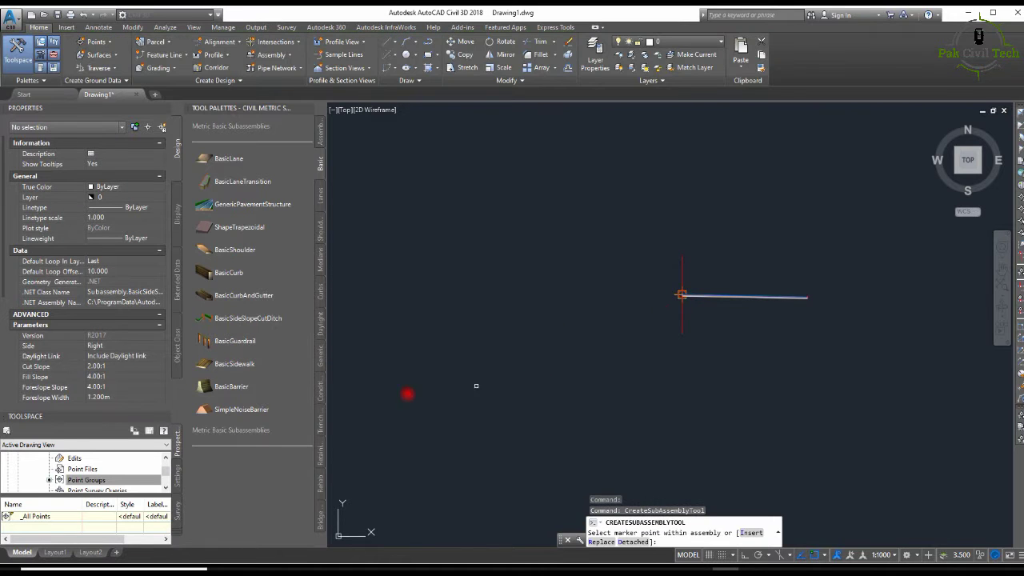
left_click(107, 369)
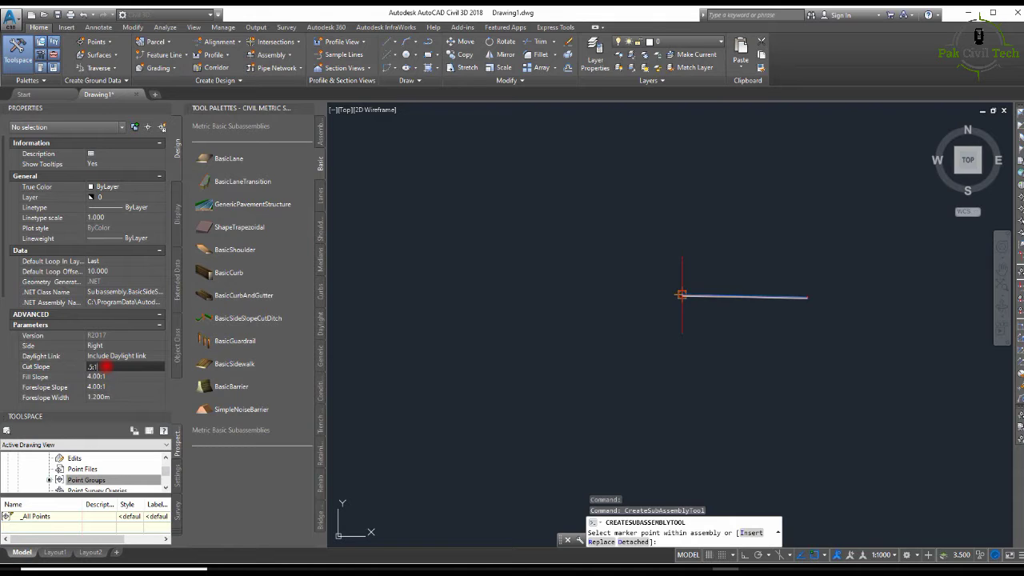
left_click(109, 377)
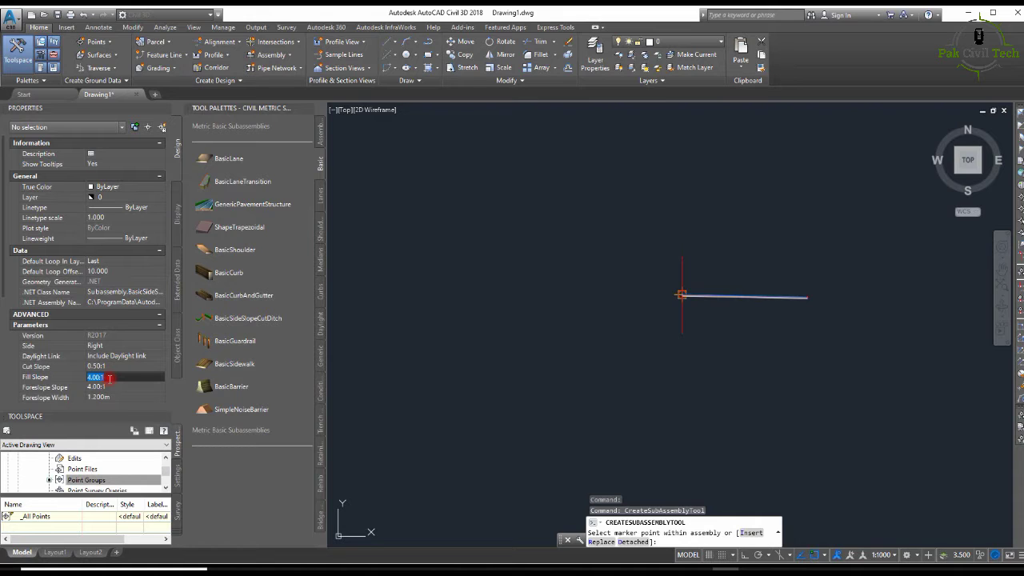
scroll(111, 381, "down", 3)
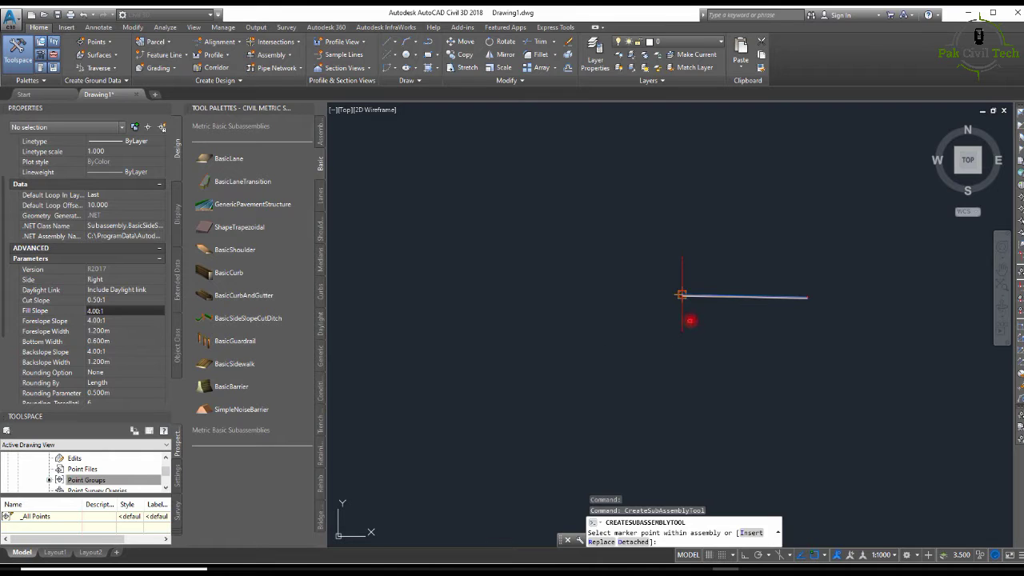
scroll(779, 307, "up", 8)
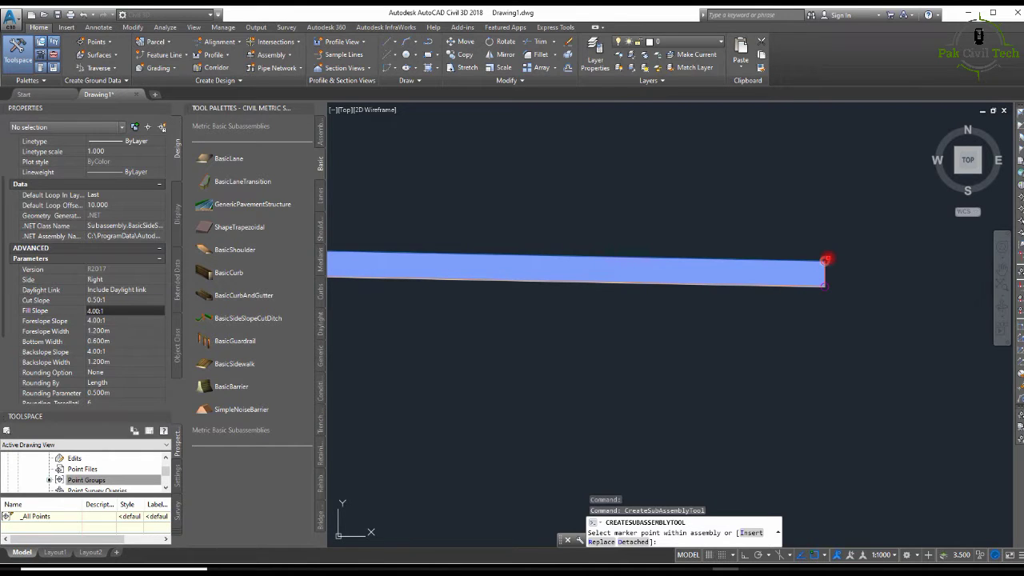
scroll(704, 303, "down", 5)
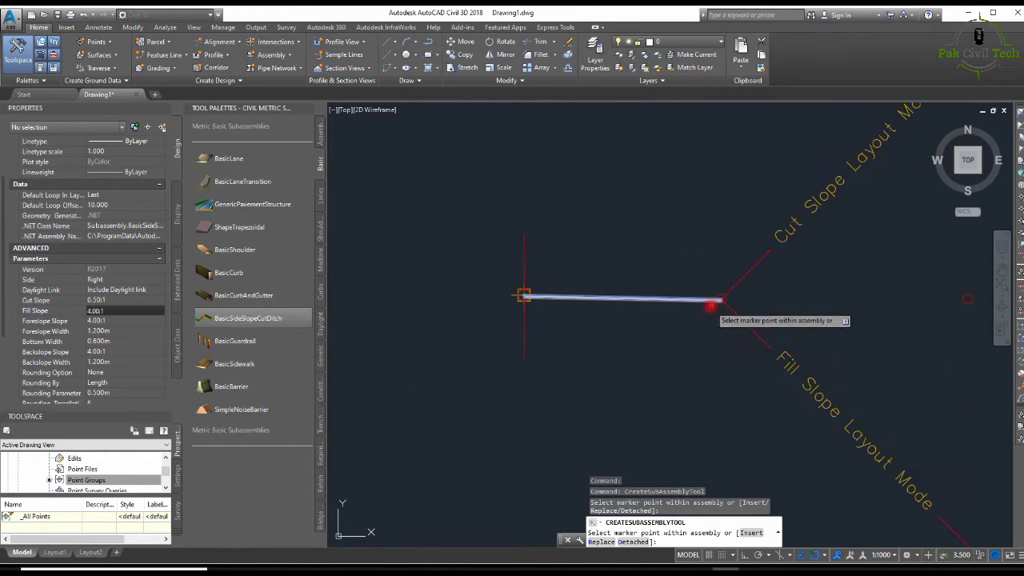
key("Escape")
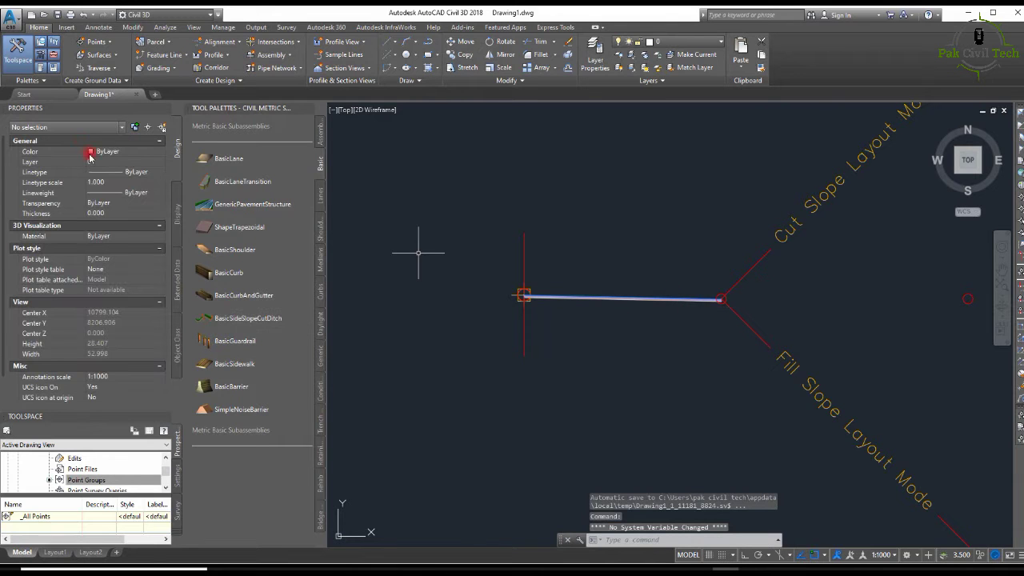
key("Escape")
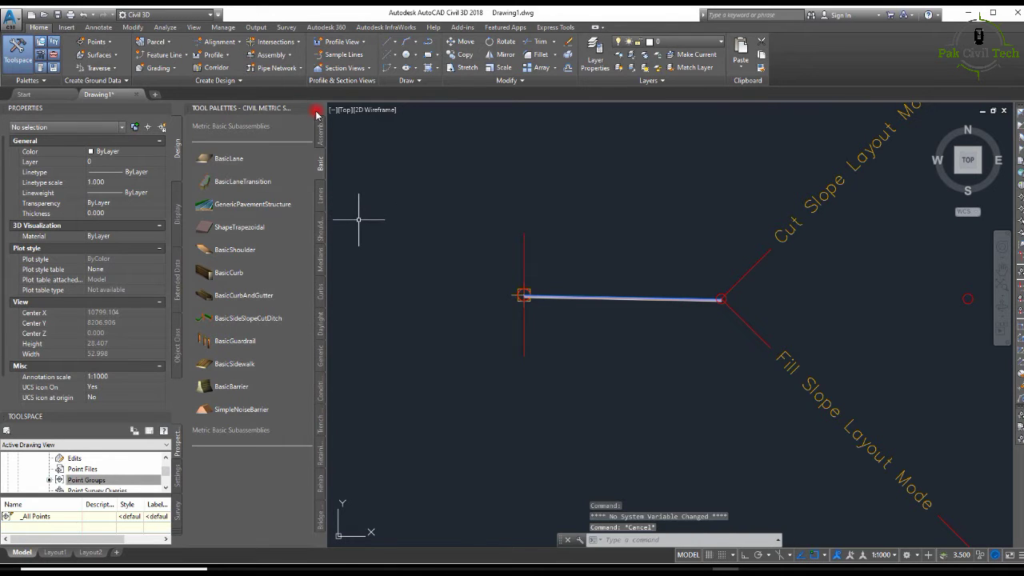
Step: Close the tool palettes and mirror the lane and side slope together to the other side of the assembly baseline
left_click(308, 109)
scroll(450, 210, "down", 5)
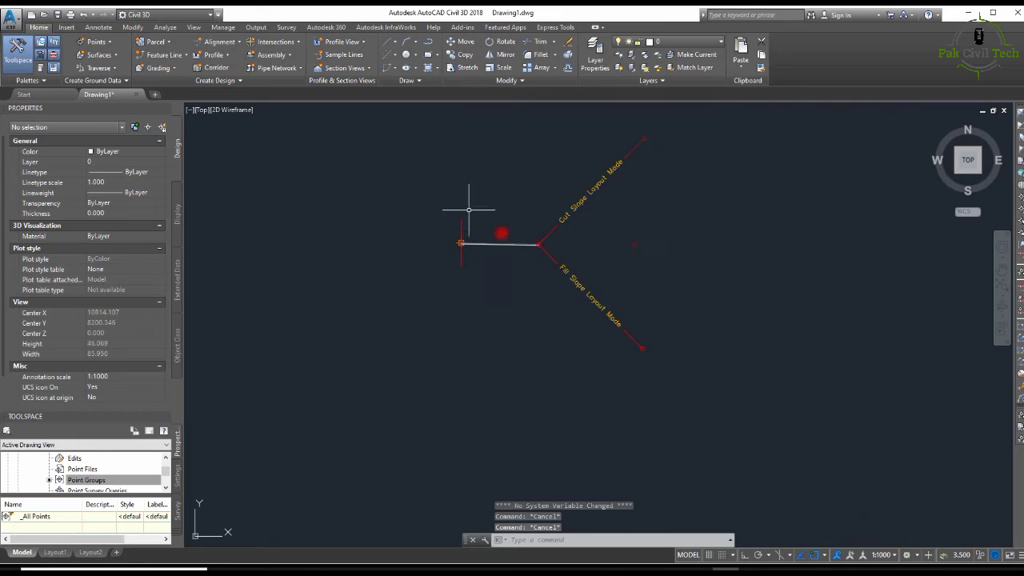
left_click(568, 234)
left_click(505, 255)
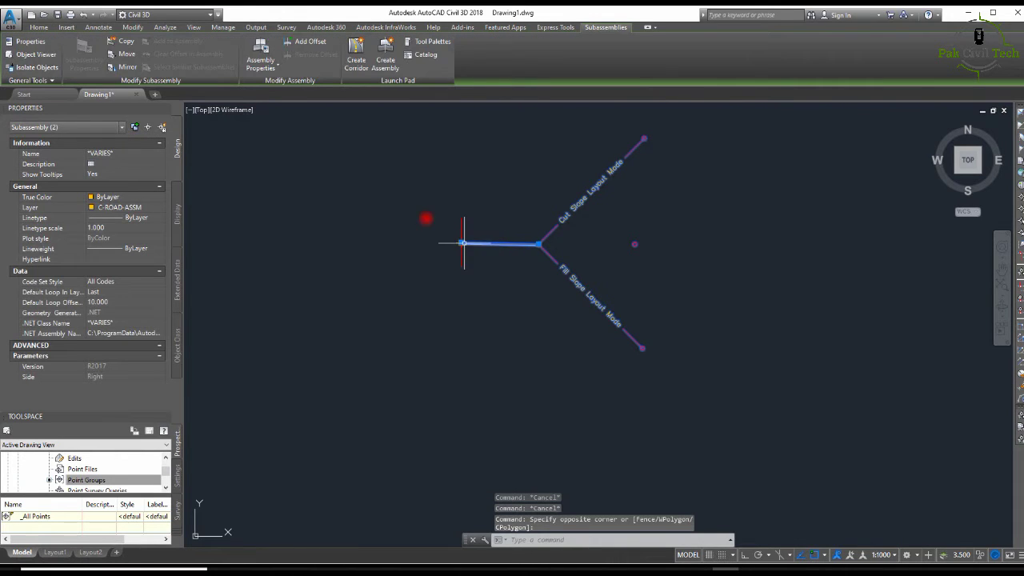
left_click(128, 67)
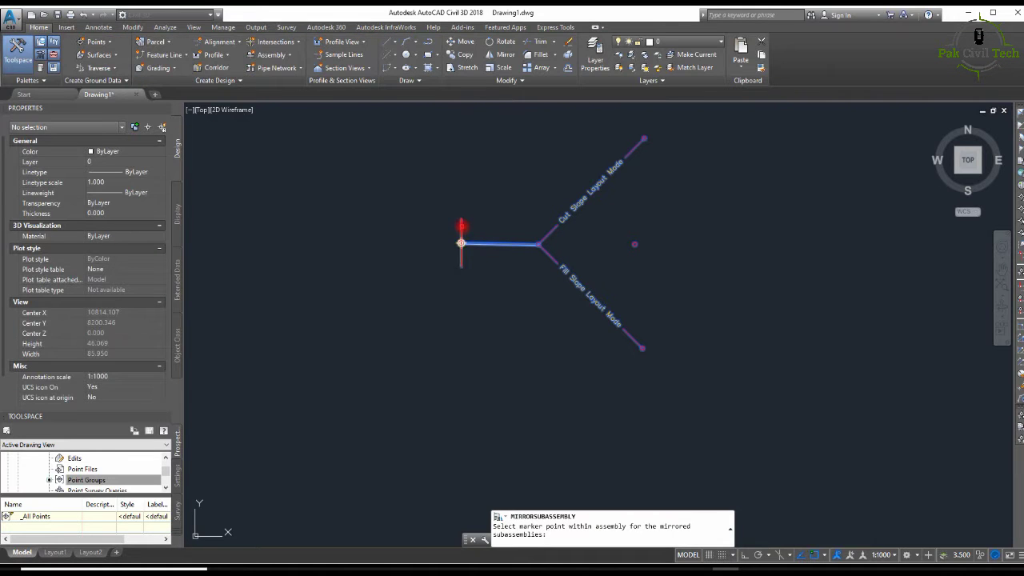
left_click(461, 242)
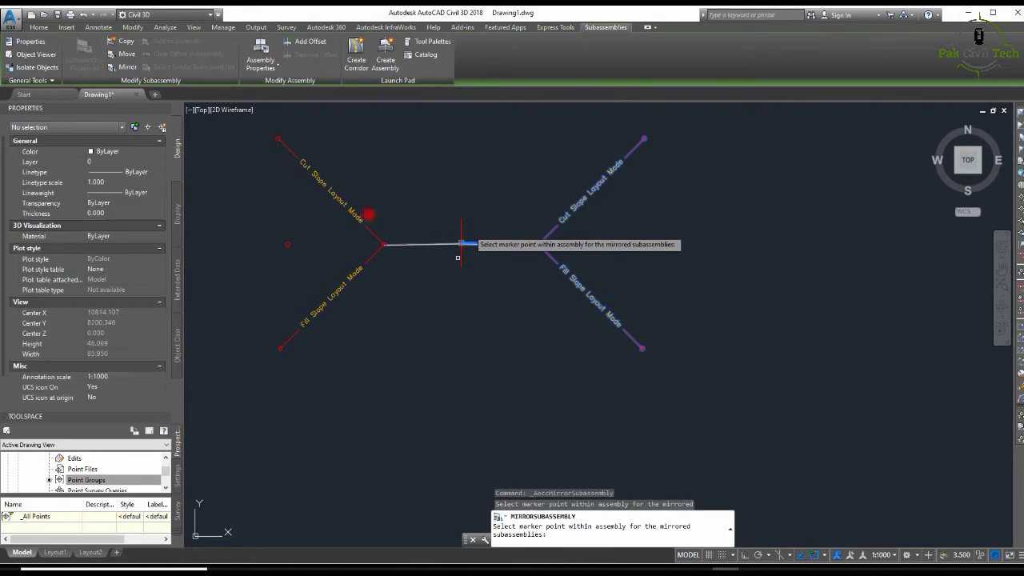
key("Escape")
Step: Measure the overall road width between the two outer lane edges with an aligned dimension, without placing it
scroll(448, 237, "up", 5)
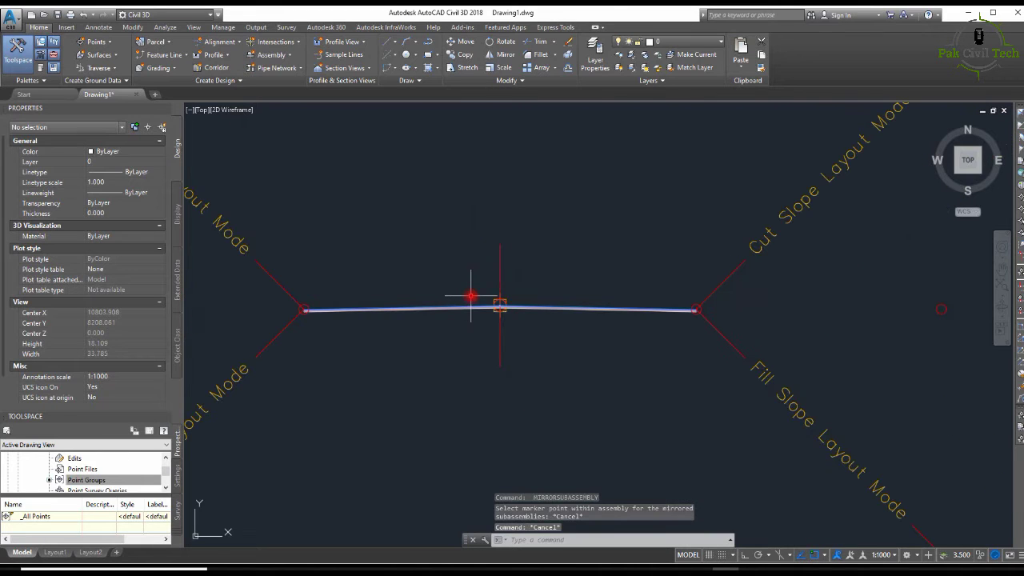
type("DAL")
key("Return")
left_click(696, 311)
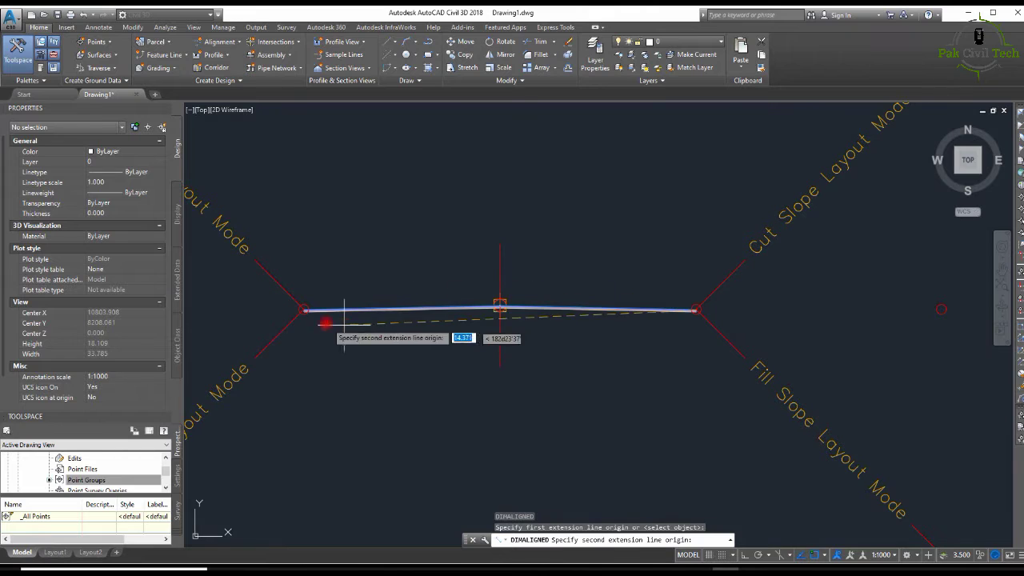
left_click(304, 309)
scroll(476, 362, "up", 5)
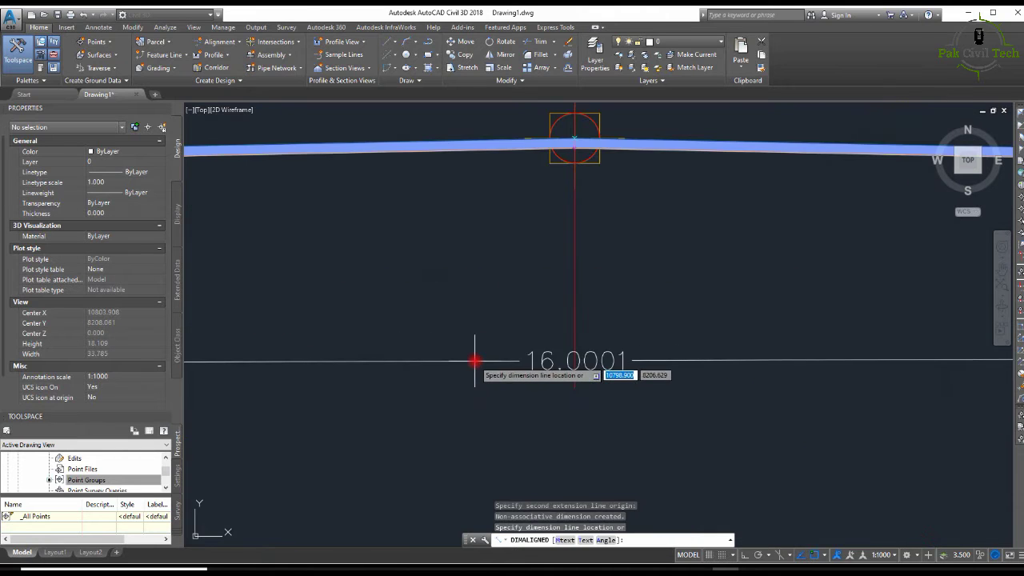
key("Escape")
scroll(521, 346, "down", 4)
scroll(460, 316, "up", 2)
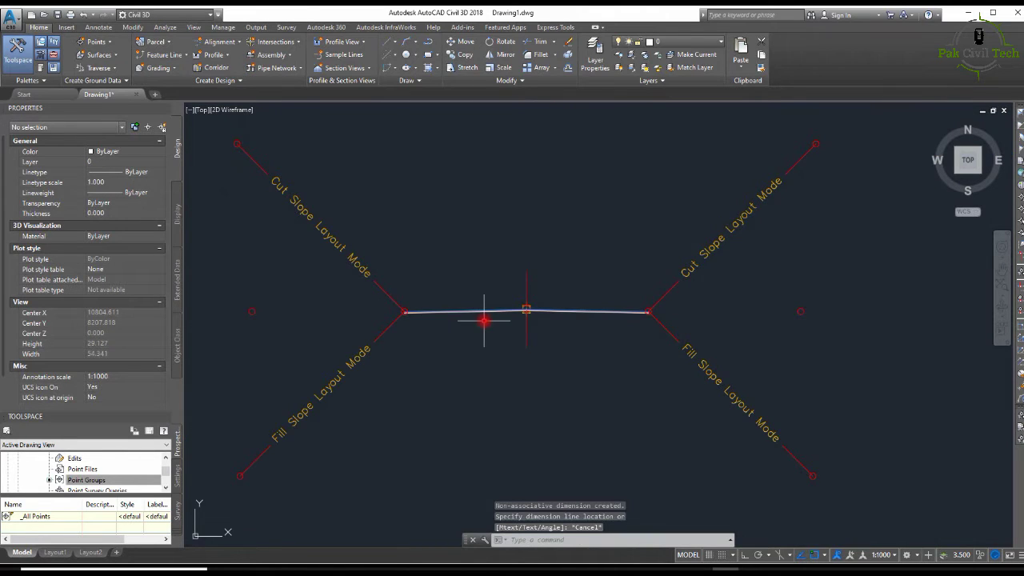
Step: Start a new corridor along the road alignment and name it Corridor 1
scroll(484, 320, "down", 15)
key("Escape")
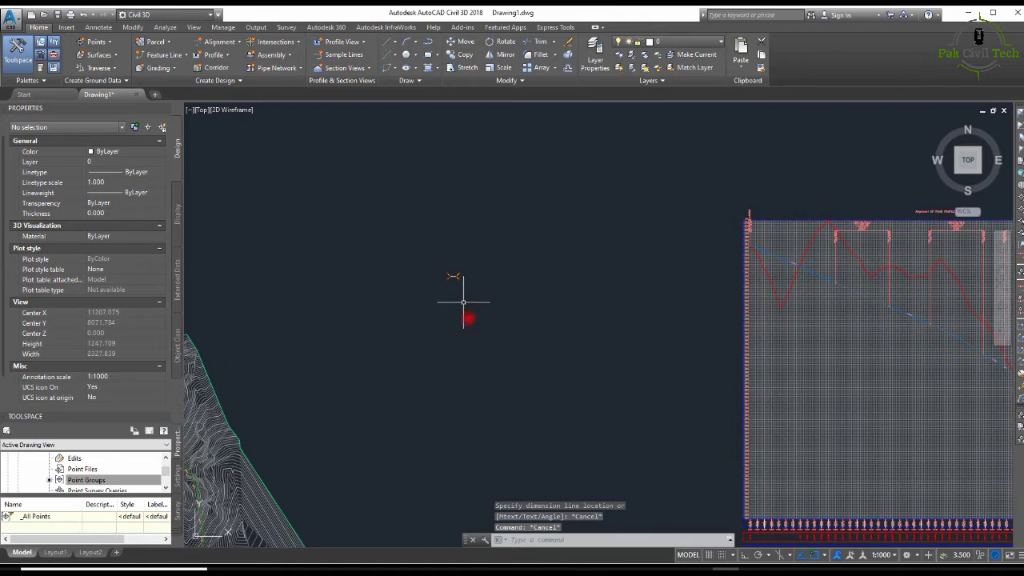
middle_click_drag(463, 301, 469, 229)
scroll(469, 229, "down", 5)
scroll(457, 213, "up", 6)
scroll(474, 264, "down", 4)
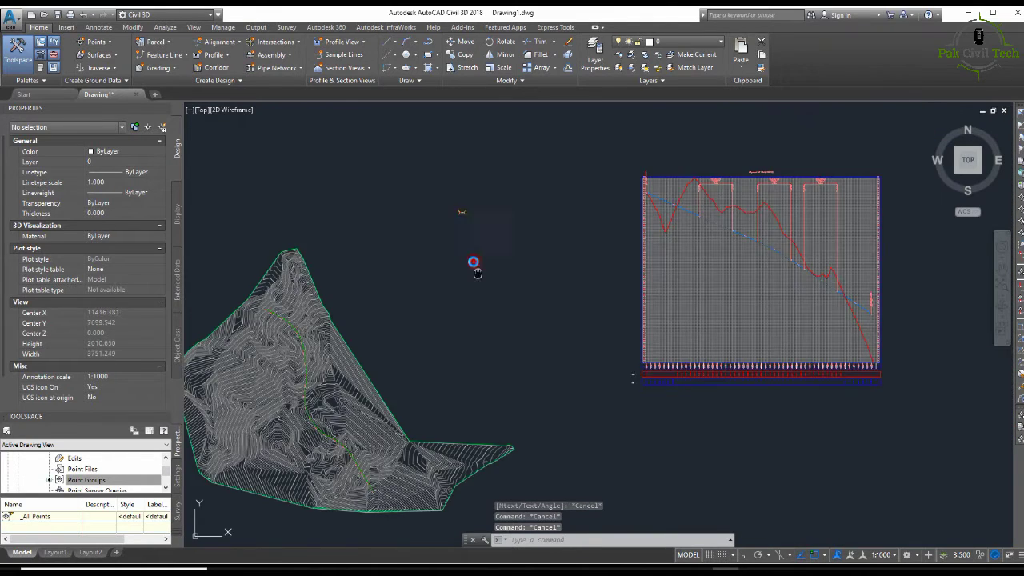
middle_click_drag(477, 273, 495, 225)
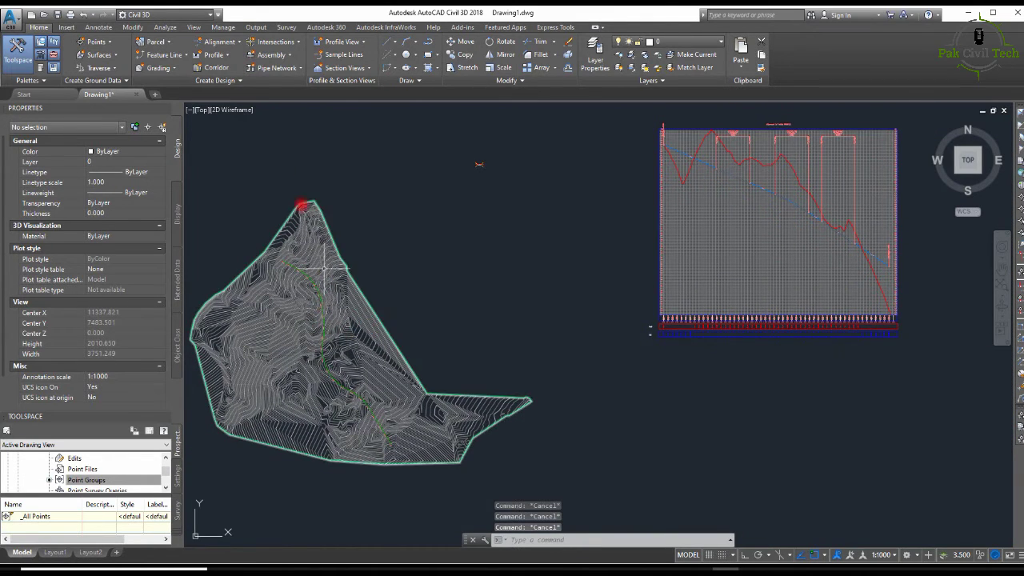
left_click(217, 67)
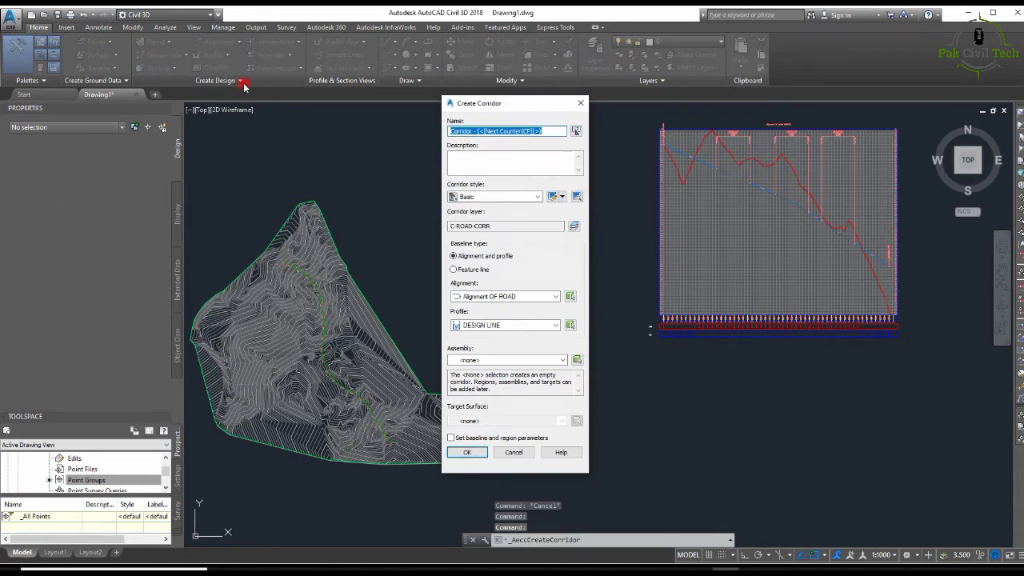
left_click_drag(545, 131, 498, 130)
type("1")
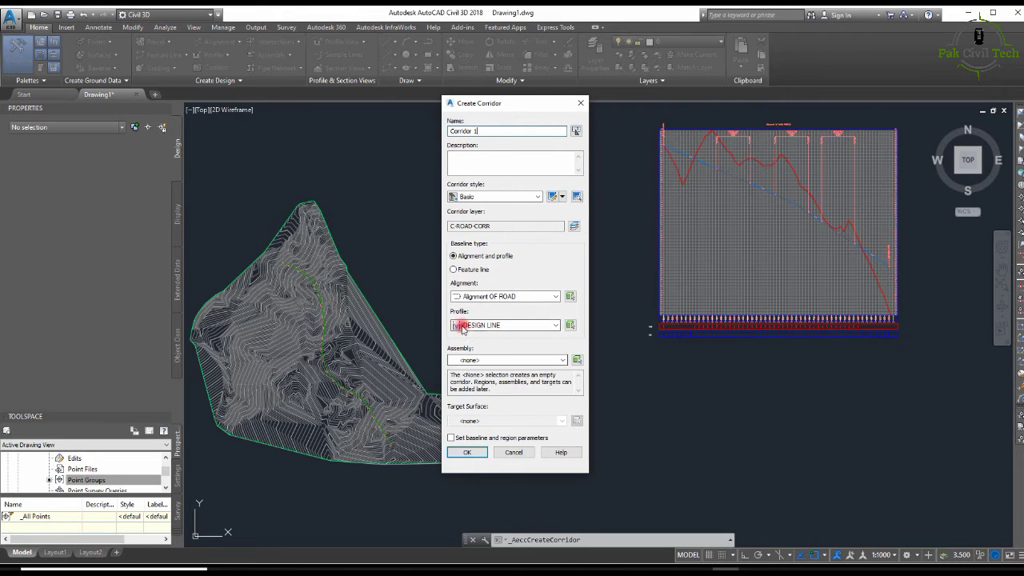
Step: Assign Assembly 1 and the target surface GROUND data to the corridor, and accept its creation settings
left_click(506, 360)
left_click(480, 379)
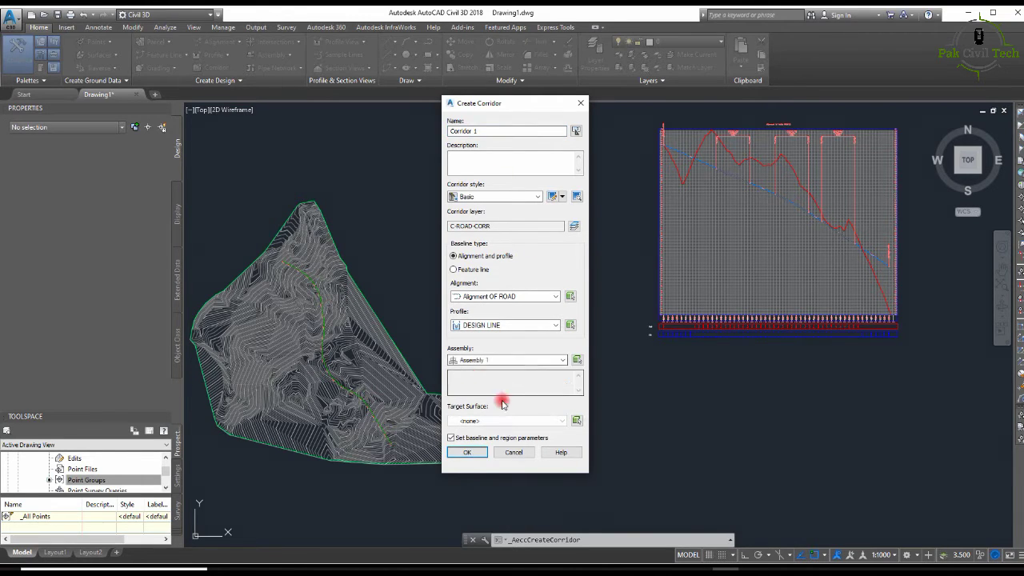
left_click(484, 423)
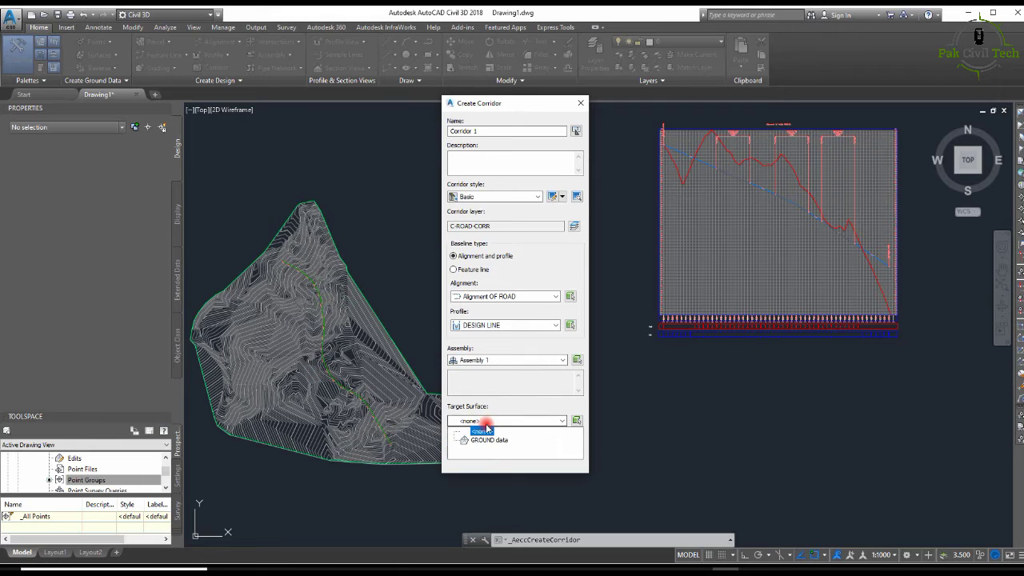
left_click(478, 438)
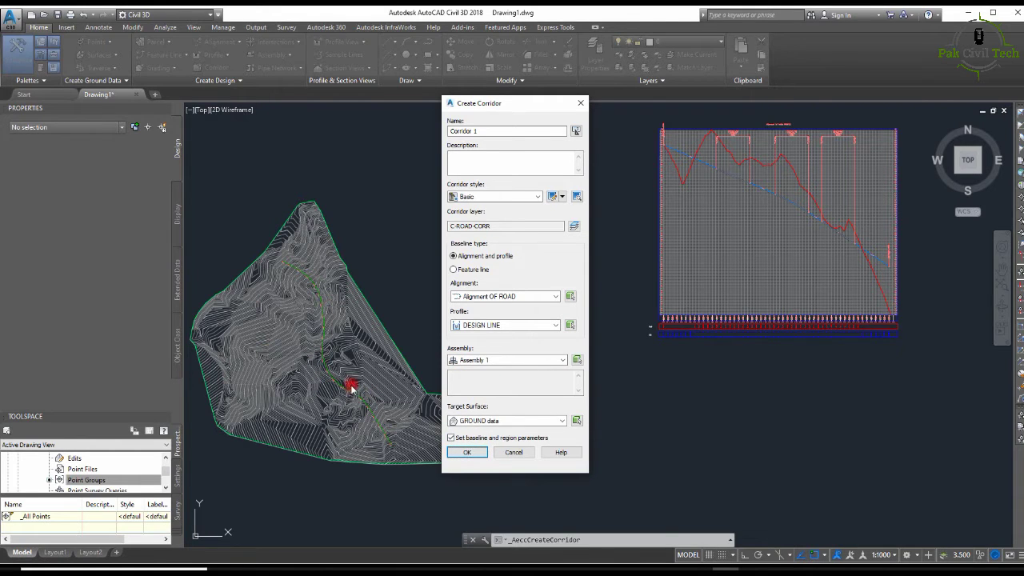
left_click(472, 454)
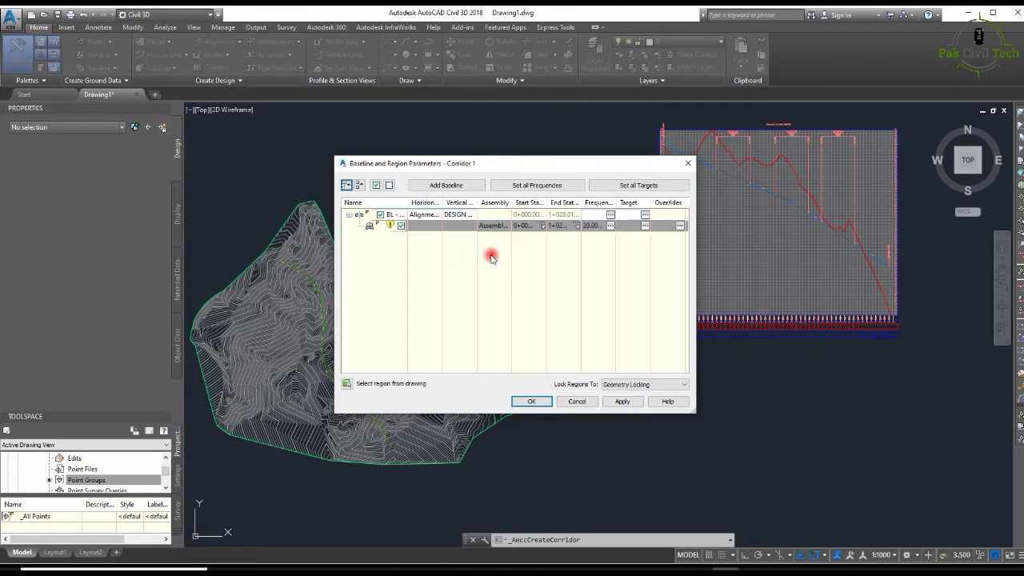
Step: Map all surface targets of the Corridor 1 region to the GROUND data surface
left_click(629, 189)
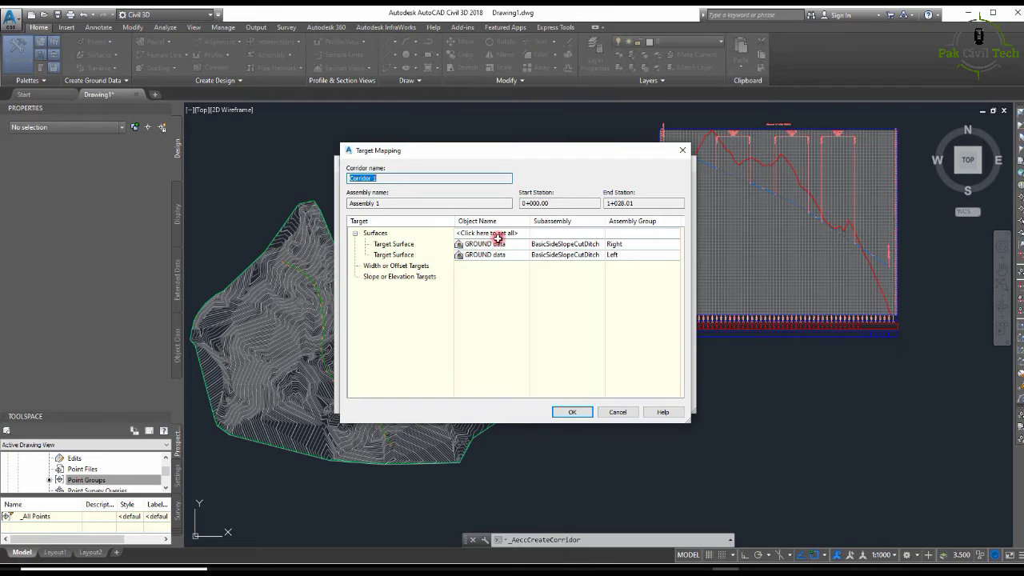
left_click(497, 233)
left_click(439, 257)
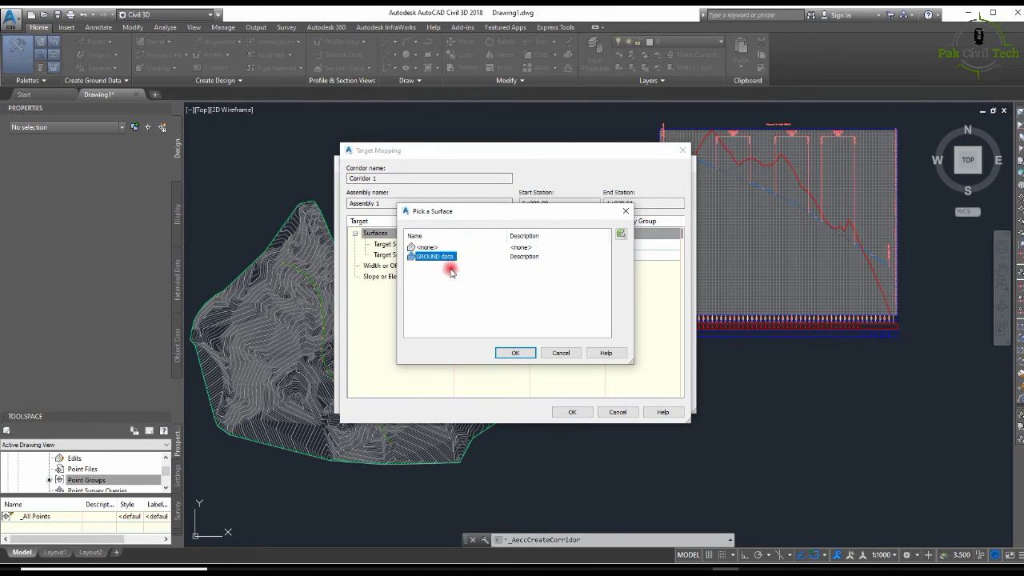
left_click(516, 352)
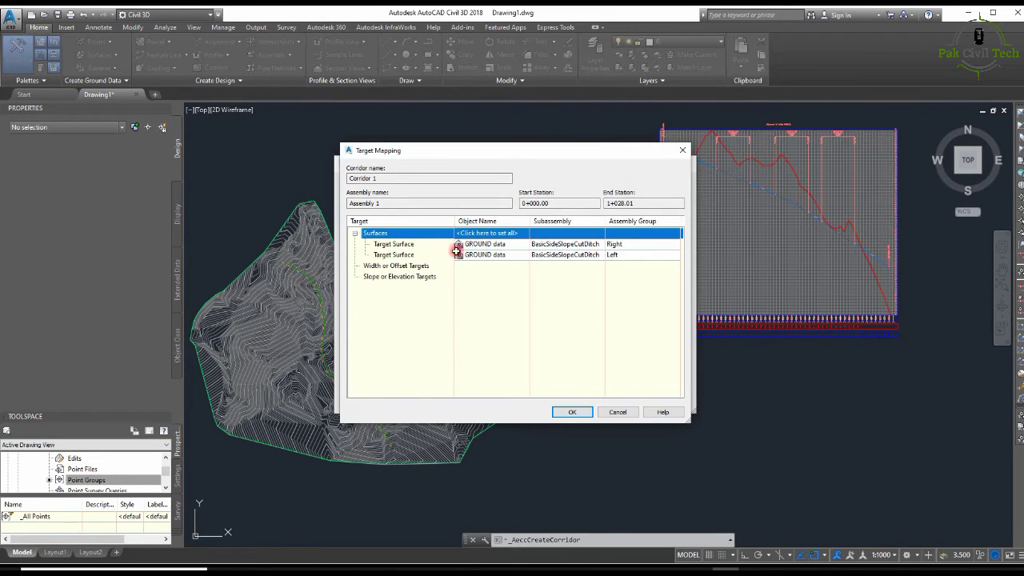
left_click(565, 412)
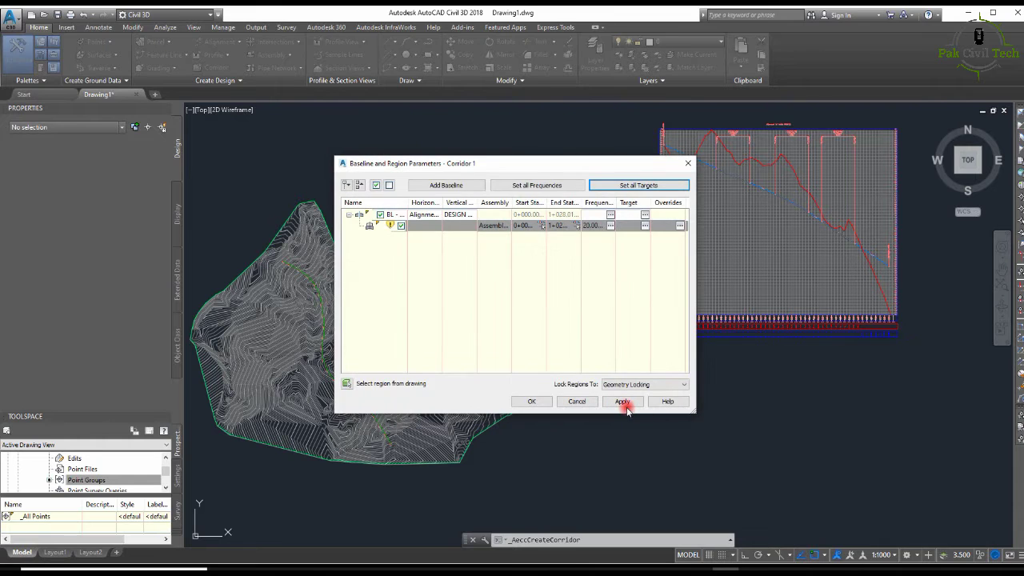
Step: Accept the baseline and region parameters and rebuild Corridor 1
left_click(532, 402)
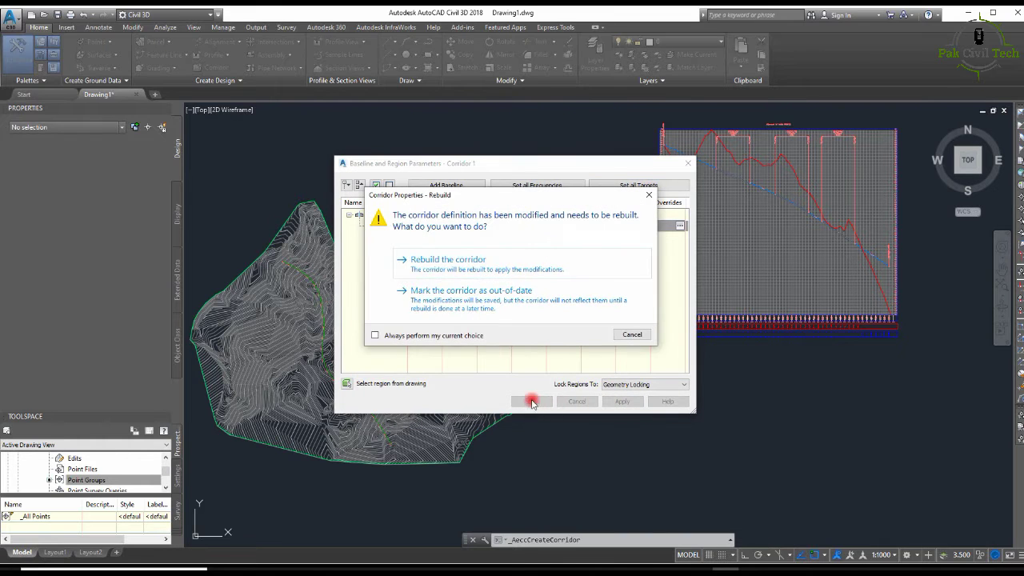
left_click(448, 261)
left_click(532, 401)
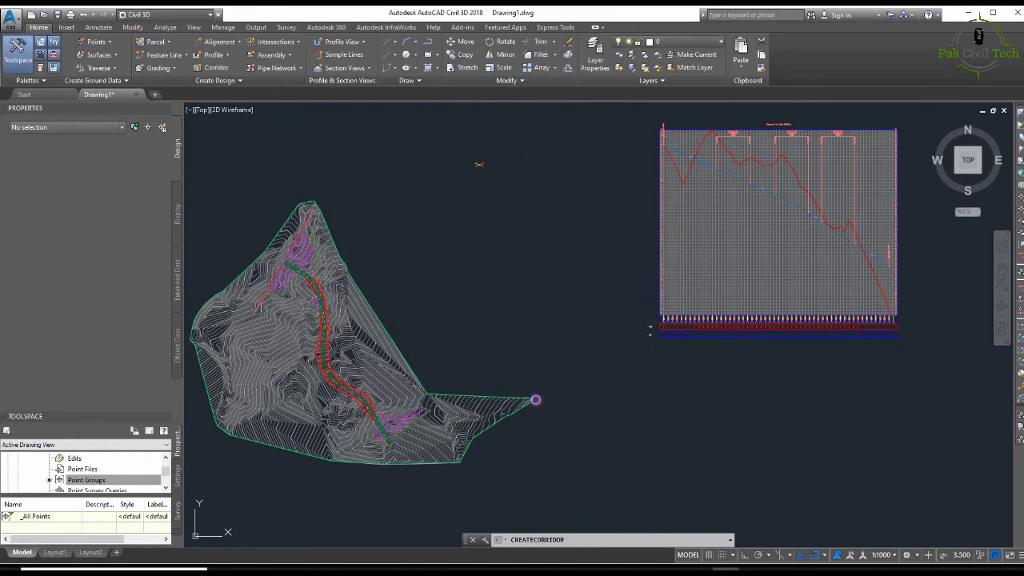
Step: Examine the rebuilt corridor in plan along its whole length, including the daylight slopes at both ends
scroll(433, 307, "up", 5)
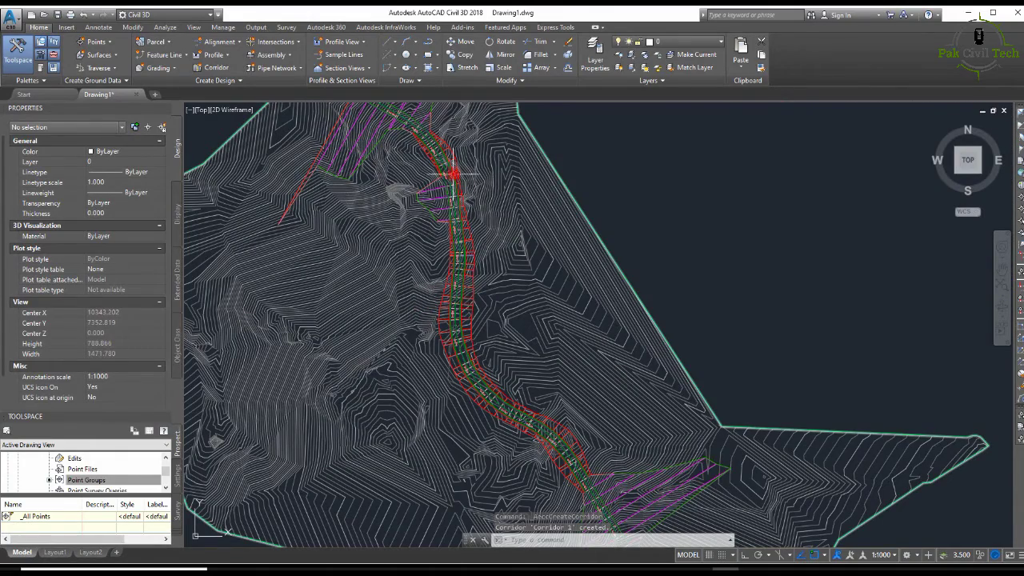
middle_click_drag(455, 172, 459, 269)
scroll(424, 202, "up", 4)
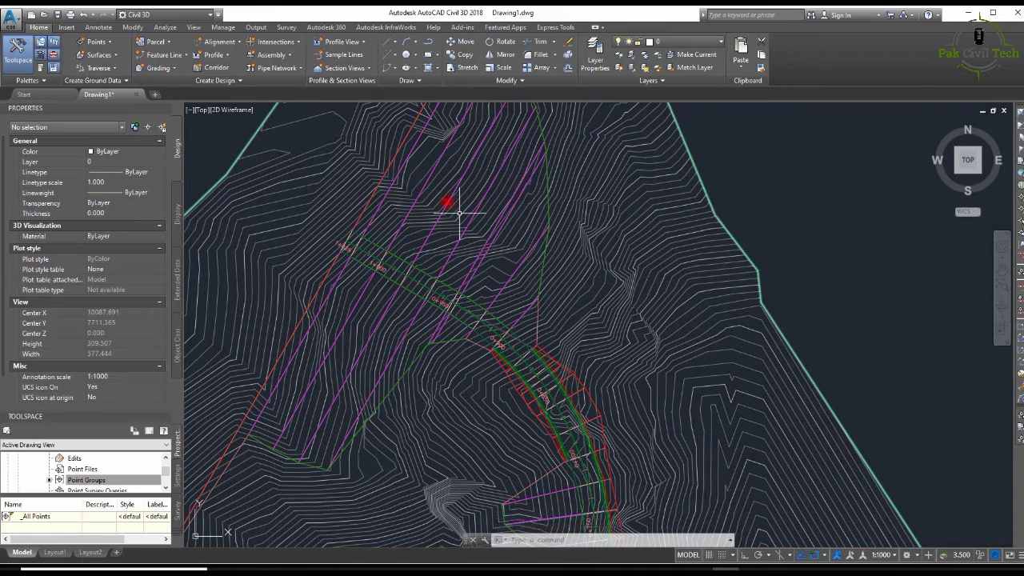
scroll(452, 192, "down", 6)
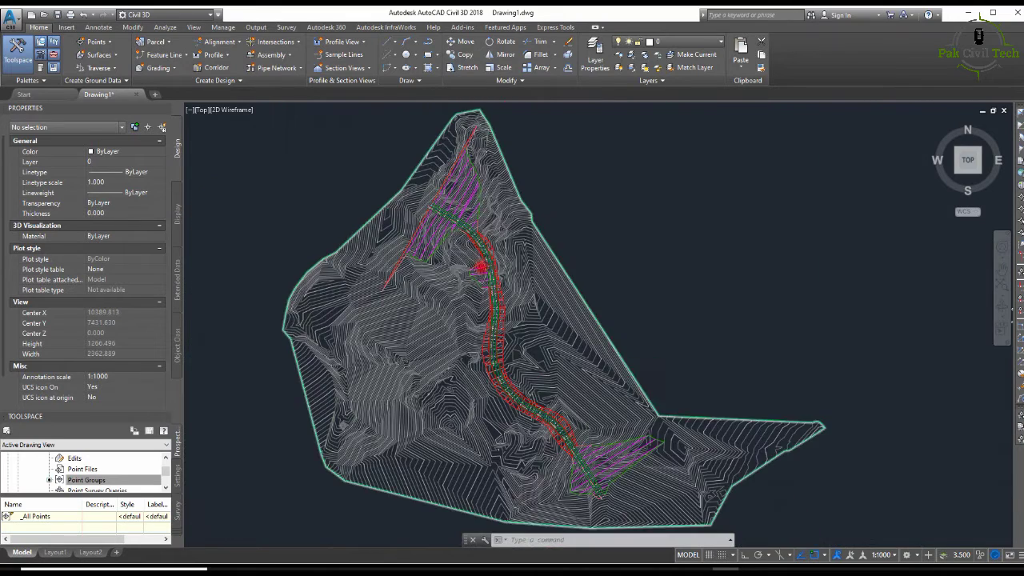
scroll(482, 269, "down", 2)
middle_click_drag(490, 309, 496, 368)
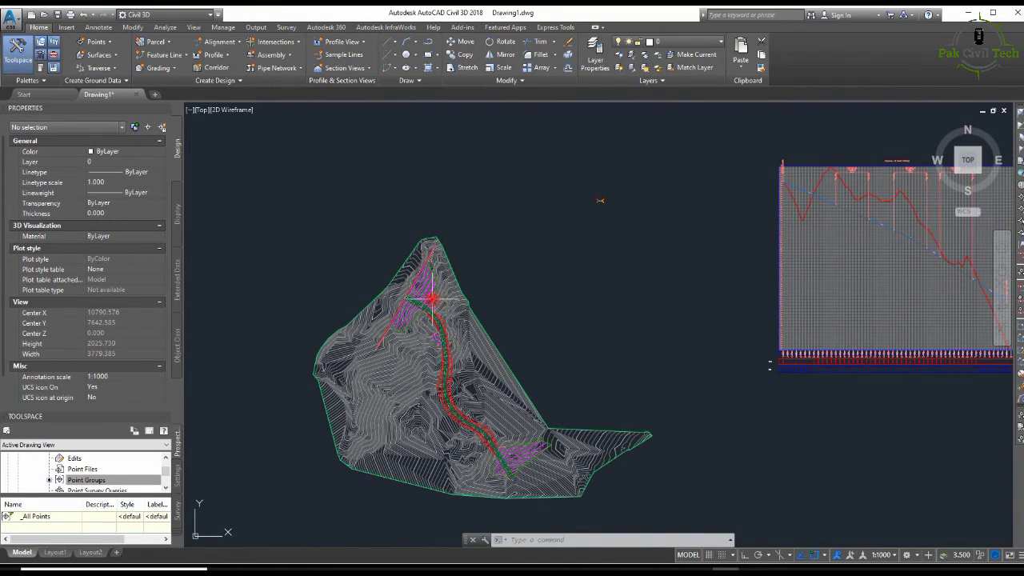
mouse_move(435, 339)
middle_mouse_down()
mouse_move(423, 360)
mouse_move(442, 303)
middle_mouse_up()
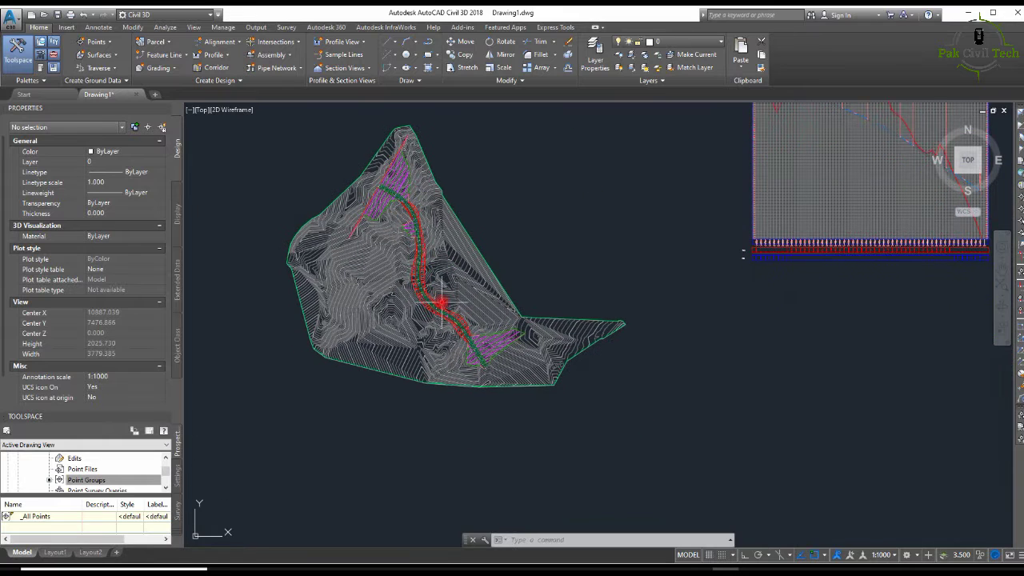
key("Escape")
key("Escape")
scroll(513, 262, "down", 2)
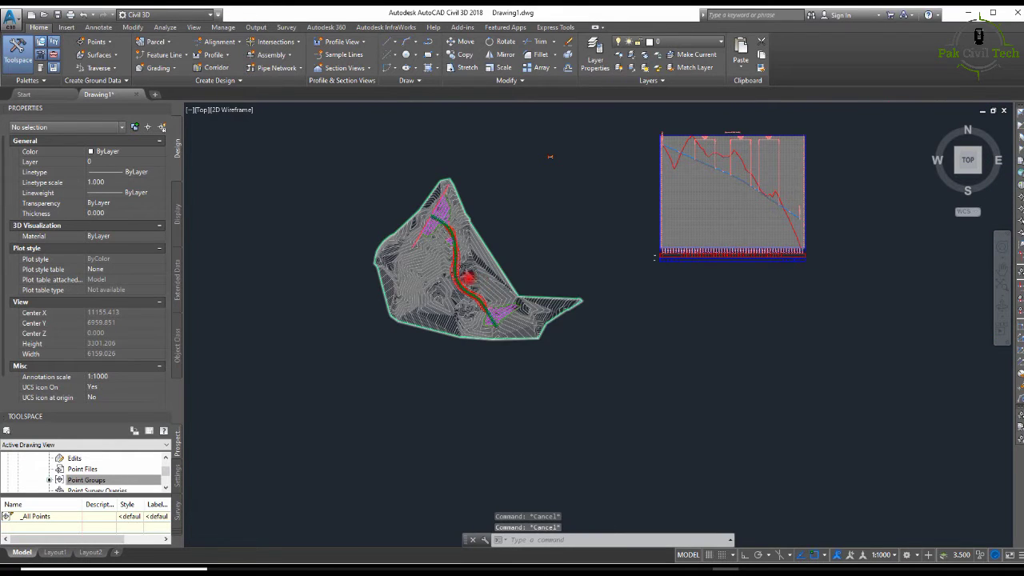
scroll(468, 276, "up", 10)
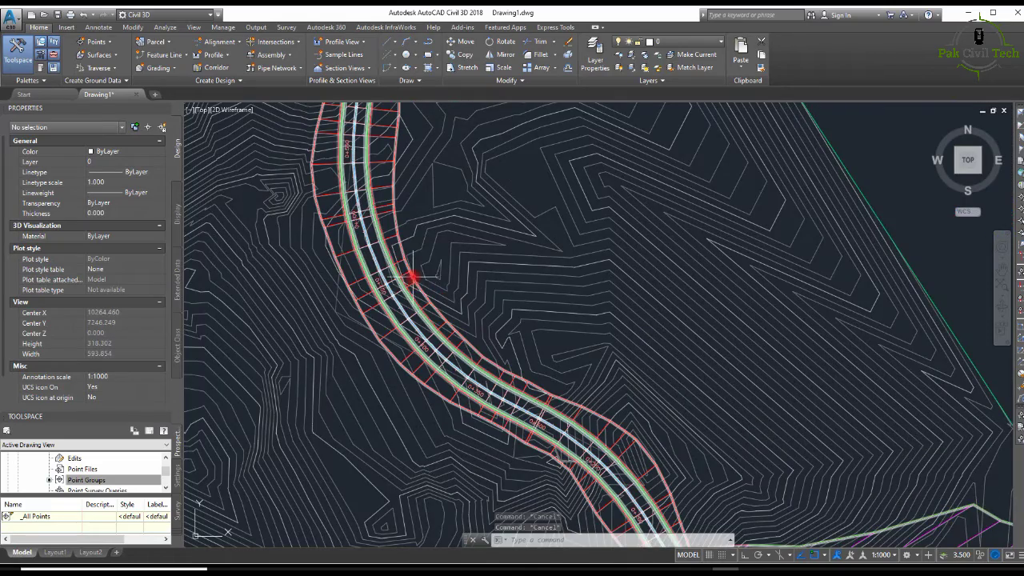
scroll(413, 276, "down", 4)
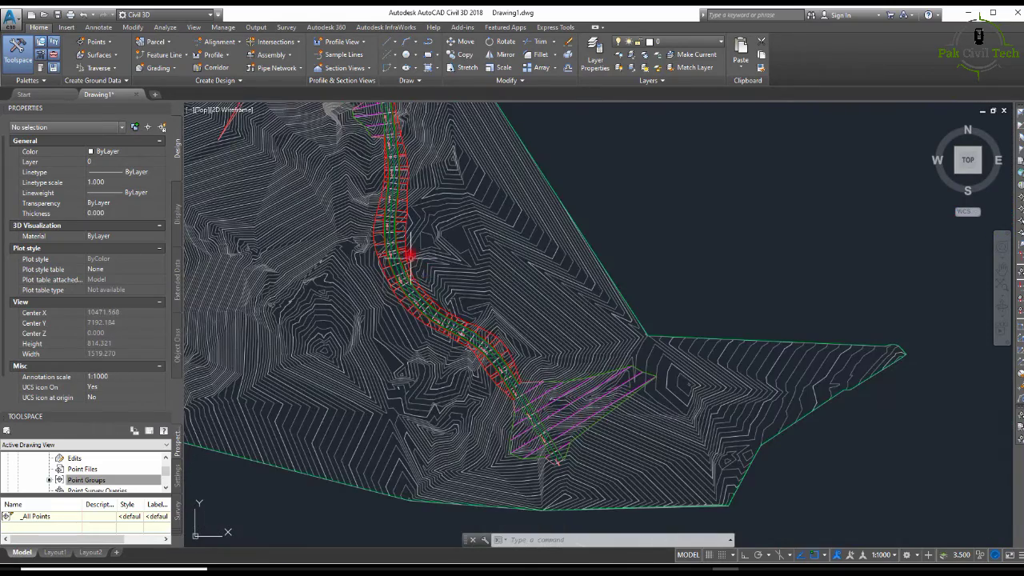
Step: Create a new corridor surface for Corridor 1 in its Corridor Surfaces settings
scroll(409, 255, "up", 2)
left_click(474, 265)
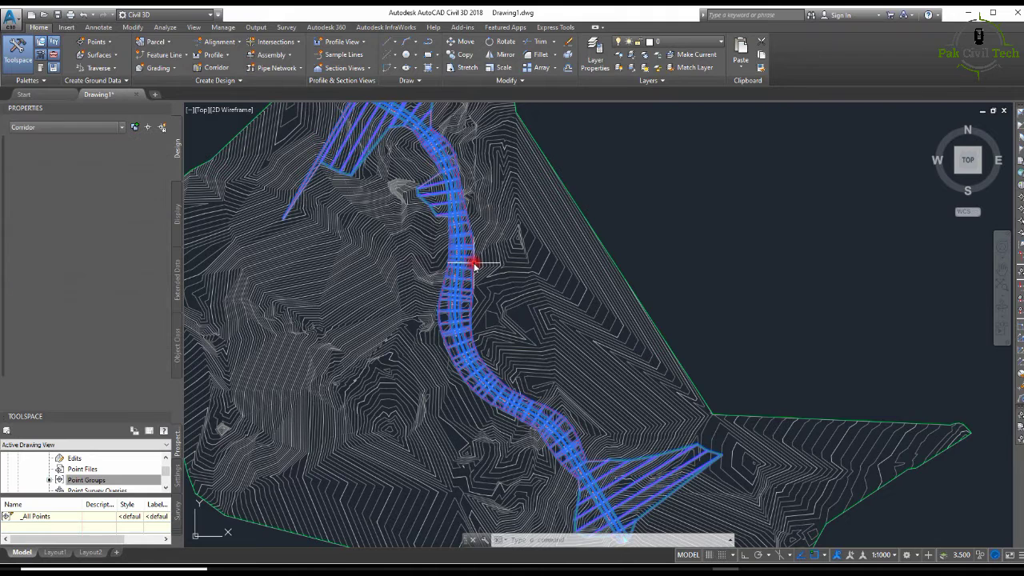
right_click(474, 264)
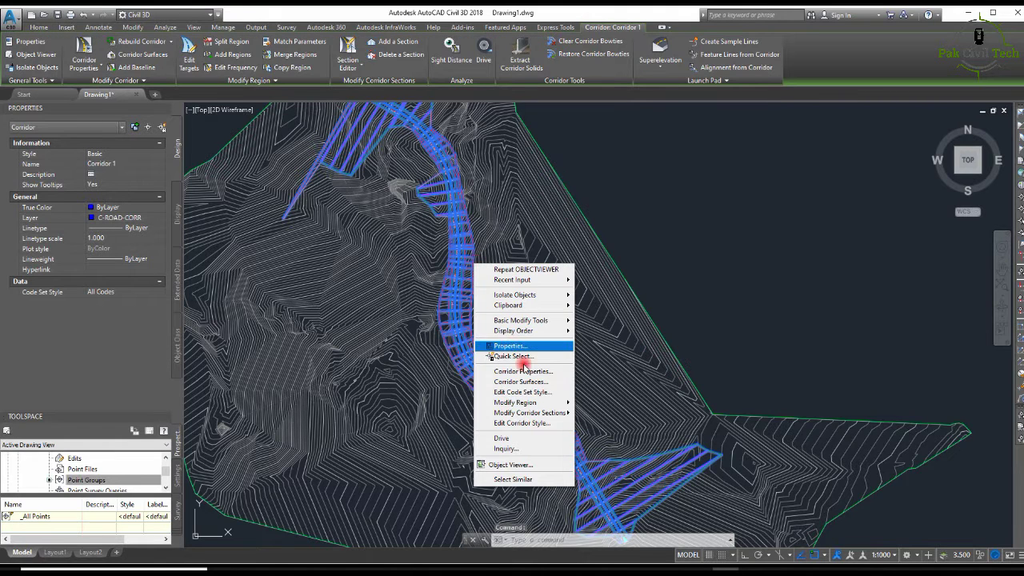
left_click(526, 383)
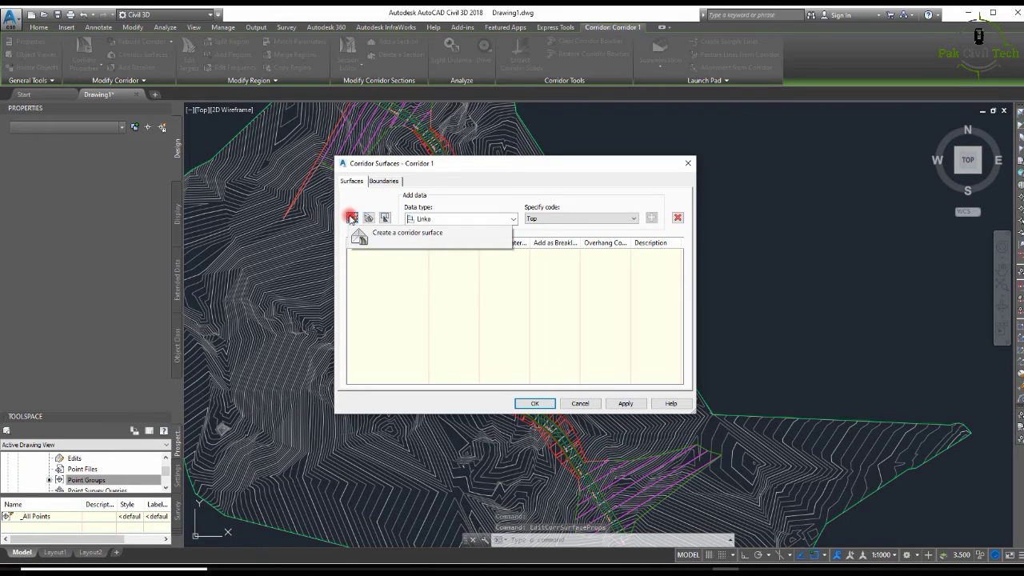
left_click(352, 217)
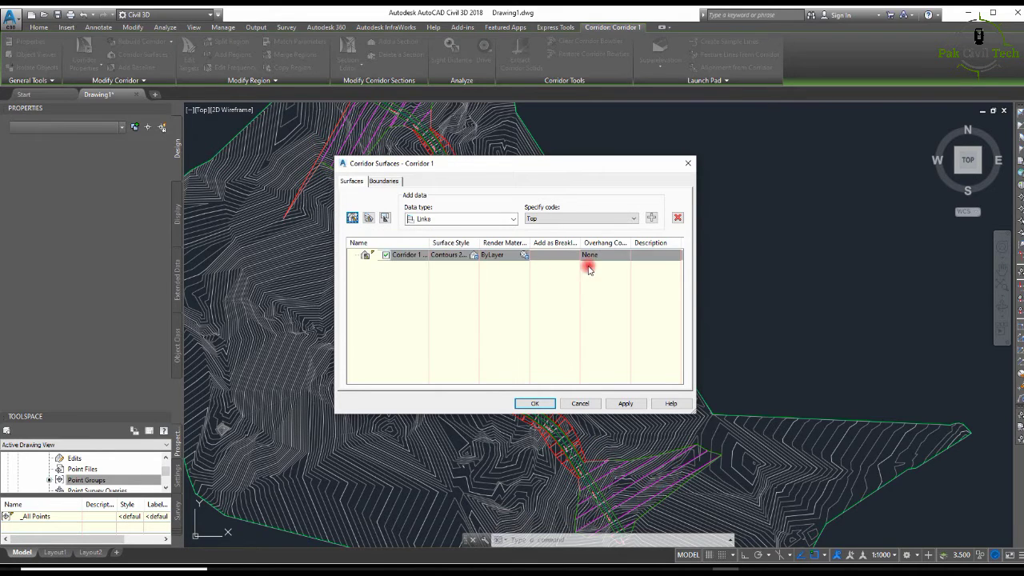
Step: Set the corridor surface's overhang correction to Top Links and add Links data with the Datum code
left_click(583, 219)
left_click(584, 219)
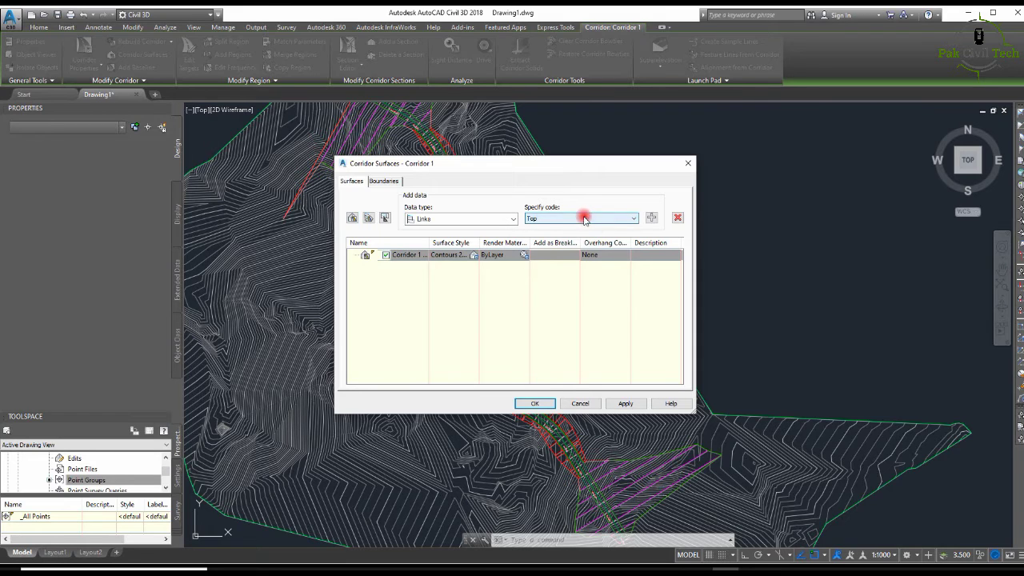
left_click(600, 254)
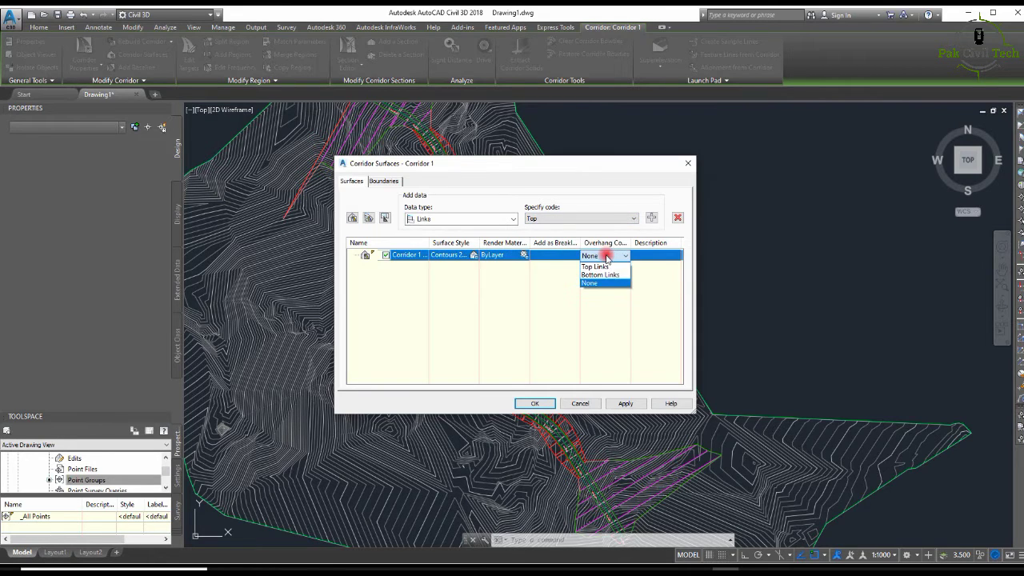
left_click(605, 269)
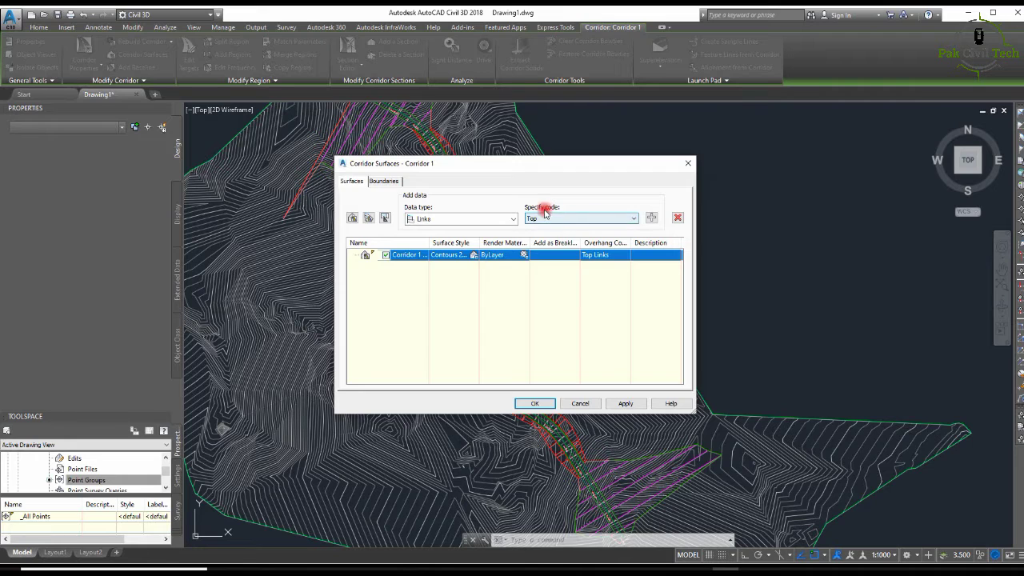
left_click(570, 219)
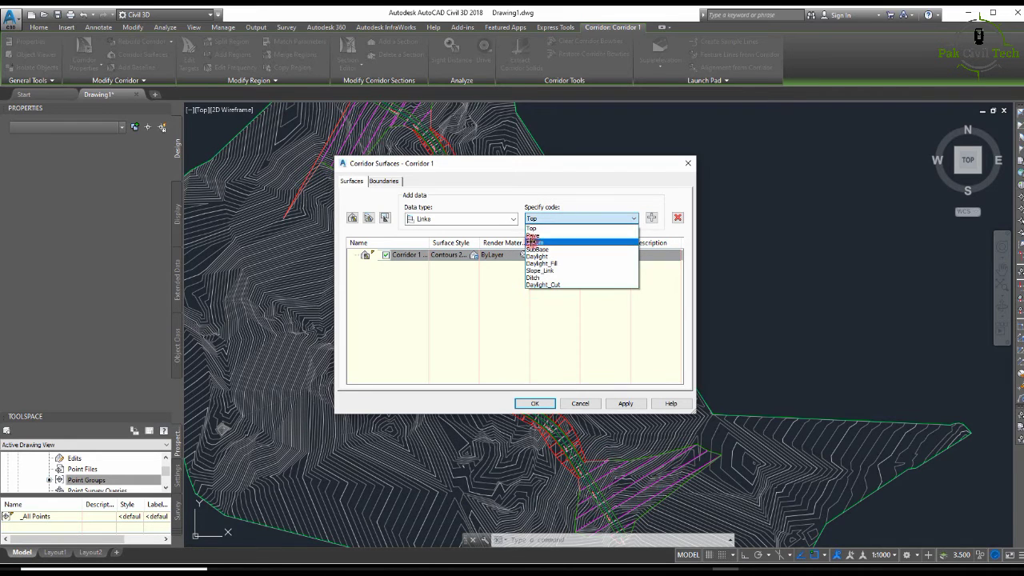
left_click(564, 242)
left_click(653, 218)
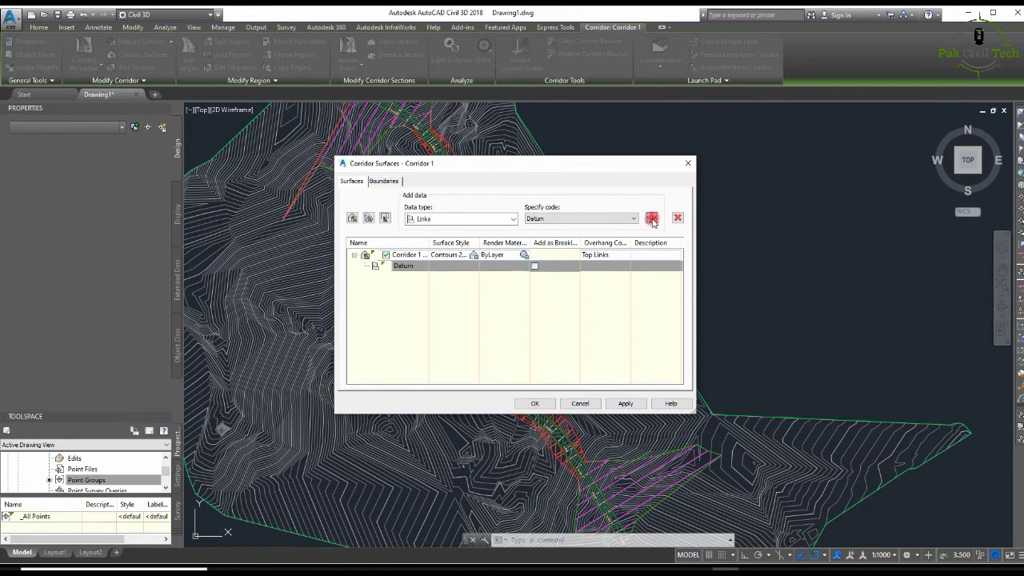
Step: Automatically add an outside boundary to the Corridor 1 - (1) surface and apply the corridor surface settings
left_click(383, 181)
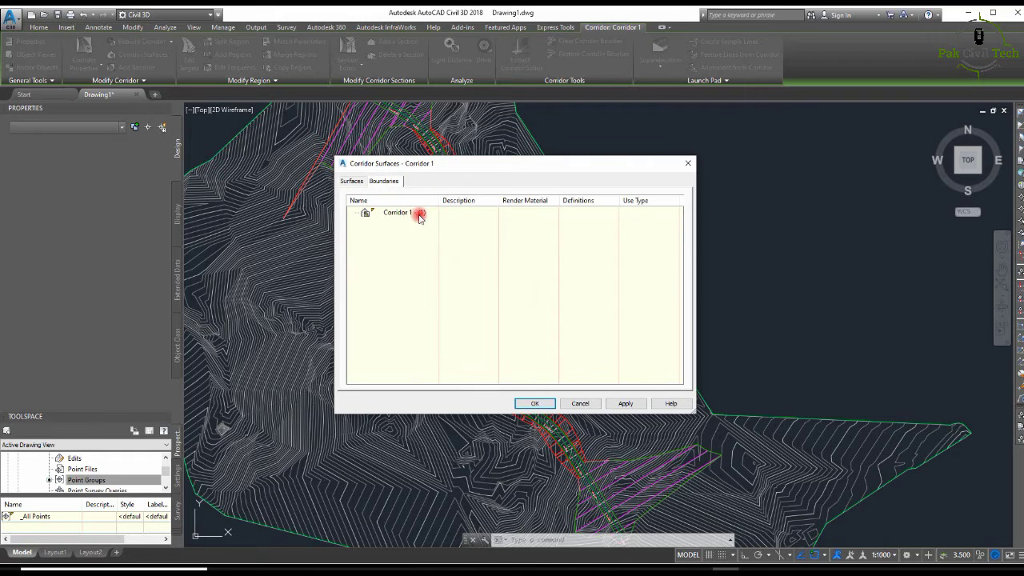
left_click(409, 213)
right_click(410, 214)
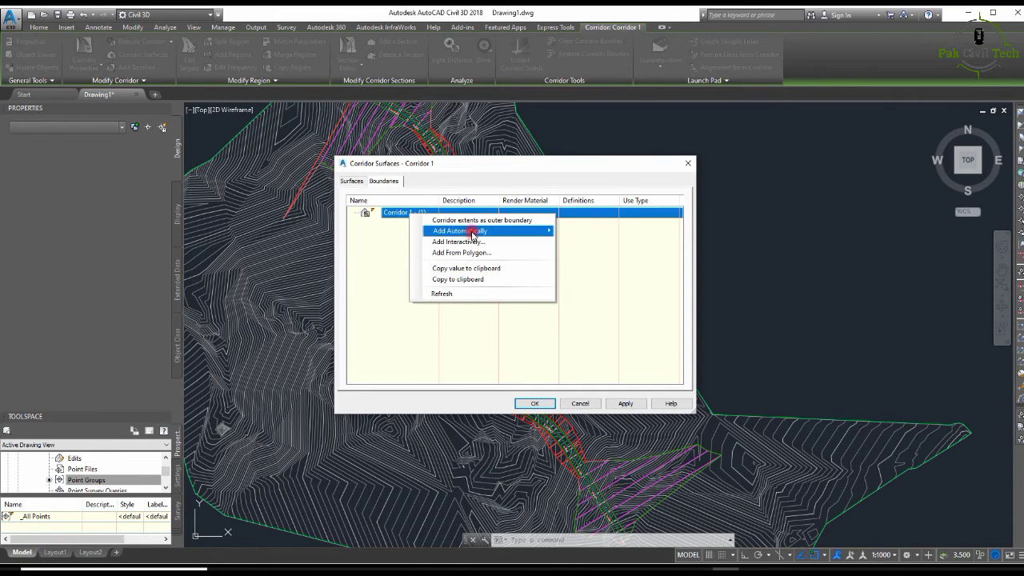
mouse_move(460, 230)
left_click(588, 253)
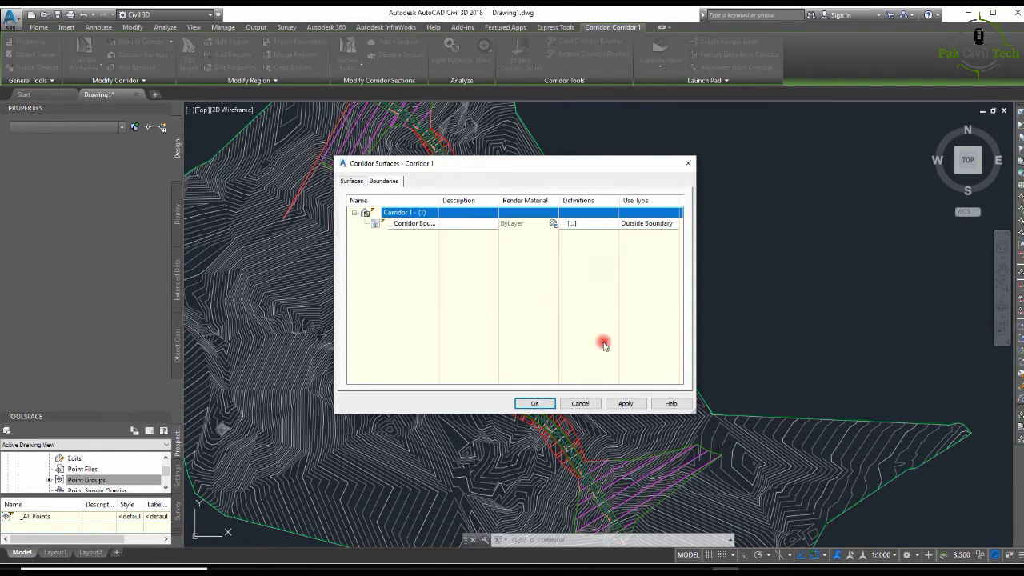
left_click(626, 404)
left_click(453, 273)
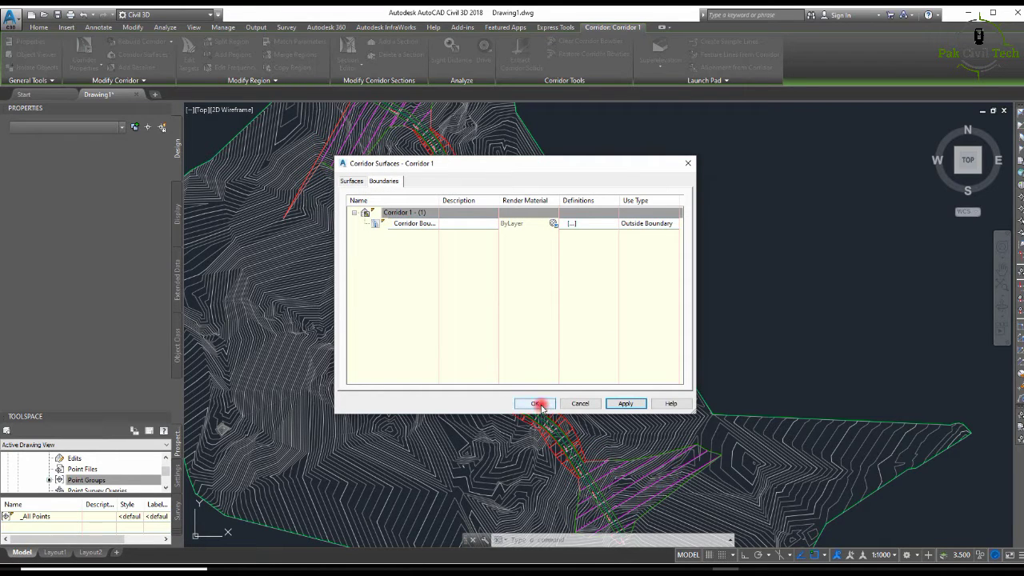
left_click(541, 405)
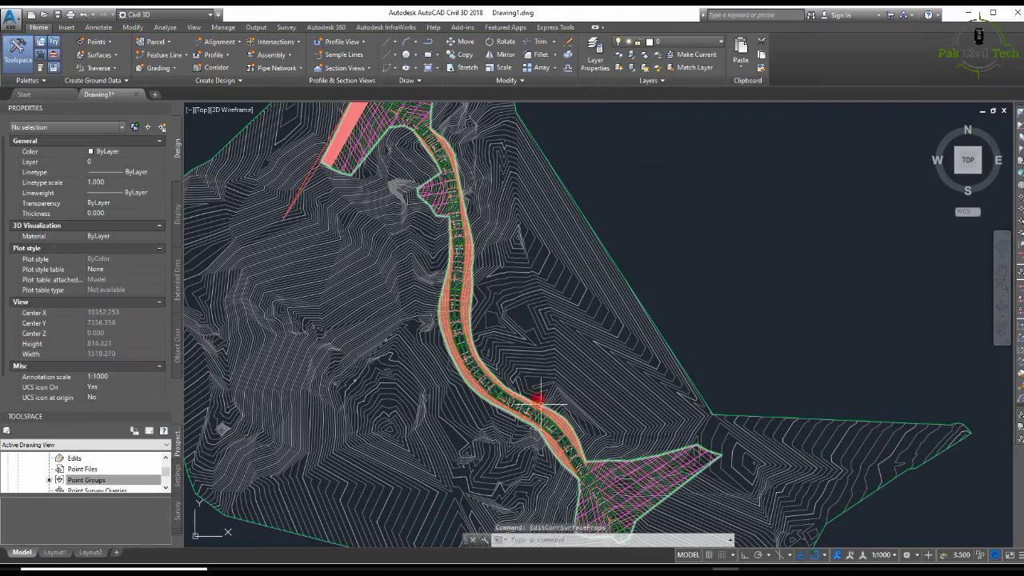
Step: Examine the corridor surface in plan and in 3D with the Object Viewer, orbiting around its wide northern side slopes
scroll(524, 384, "down", 5)
scroll(469, 240, "up", 5)
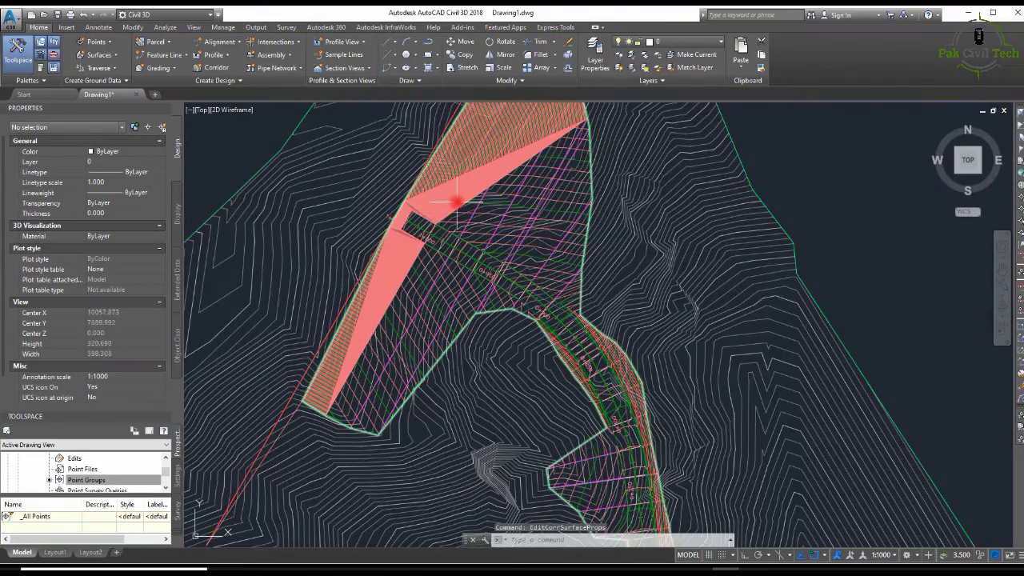
middle_click_drag(521, 368, 399, 178)
middle_click_drag(457, 299, 457, 267)
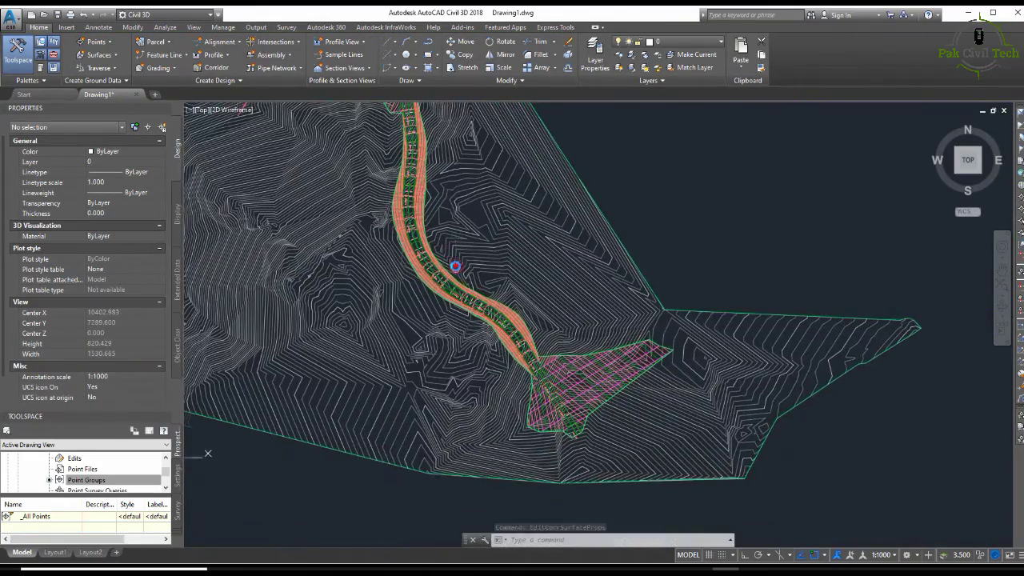
key("Escape")
left_click(489, 298)
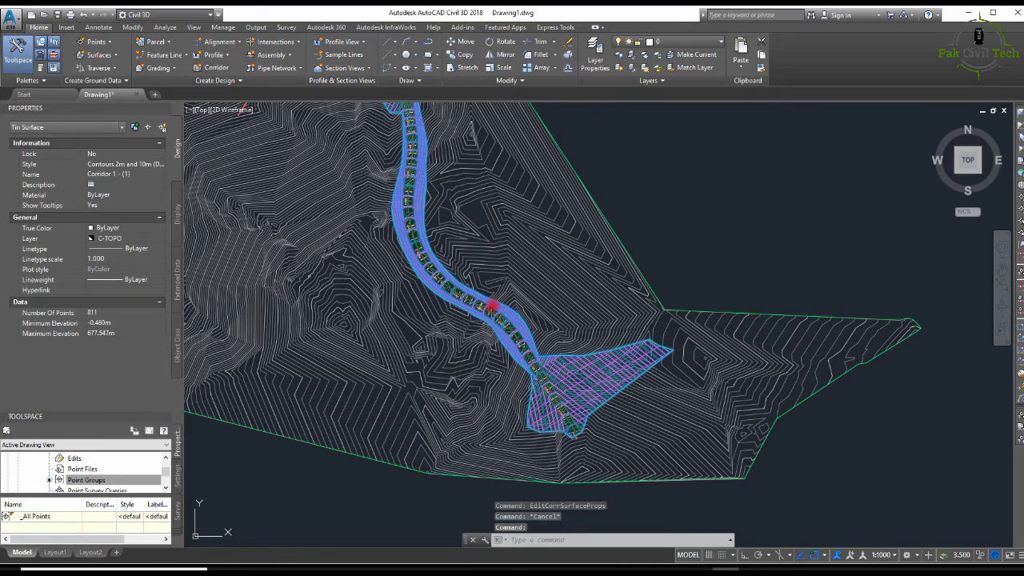
right_click(492, 305)
left_click(547, 456)
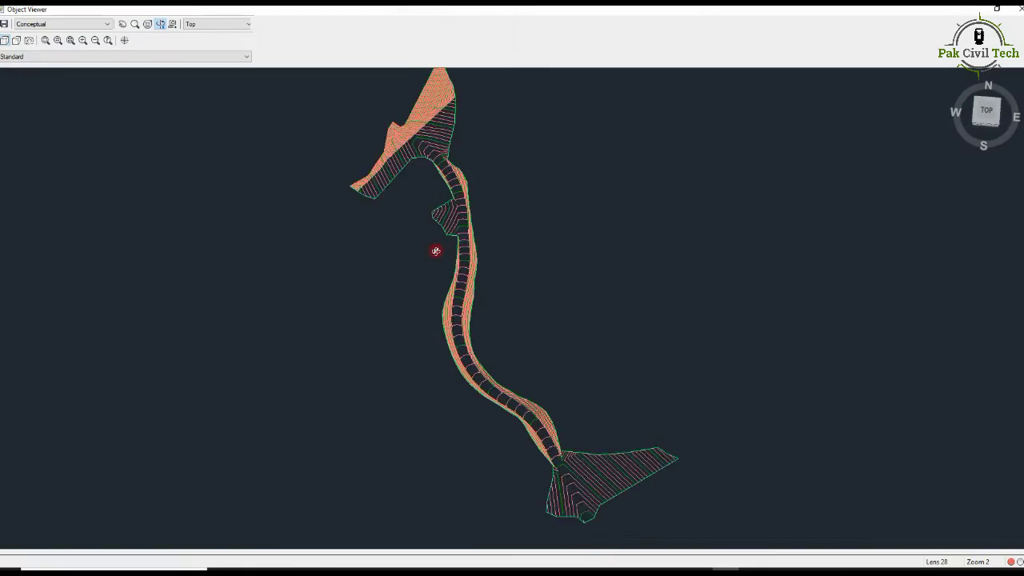
mouse_move(436, 252)
left_mouse_down()
mouse_move(439, 227)
mouse_move(528, 336)
mouse_move(569, 263)
mouse_move(519, 207)
mouse_move(476, 180)
mouse_move(414, 210)
mouse_move(448, 251)
mouse_move(383, 185)
left_mouse_up()
scroll(383, 185, "up", 3)
middle_click_drag(384, 181, 409, 291)
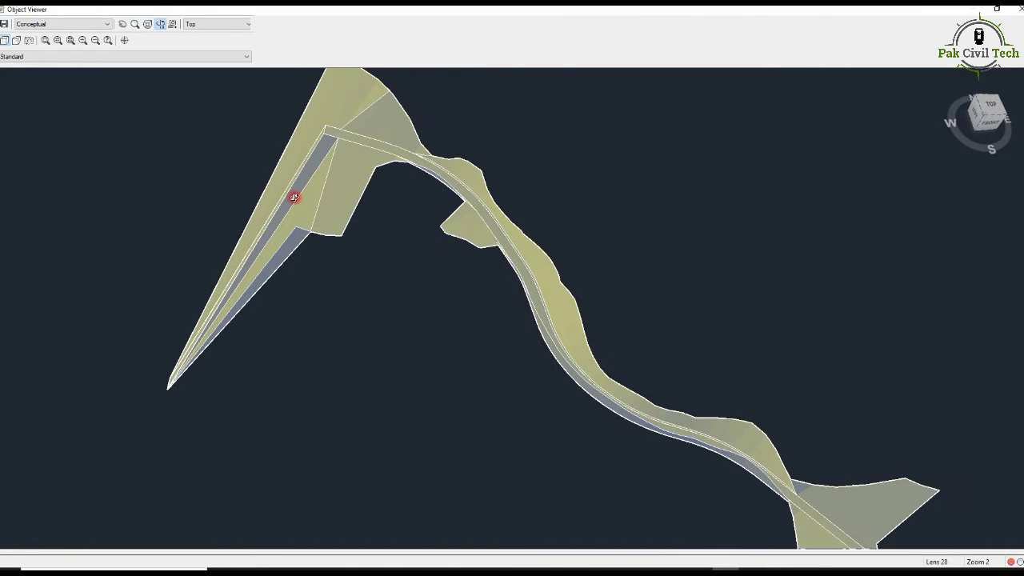
left_click_drag(294, 197, 403, 295)
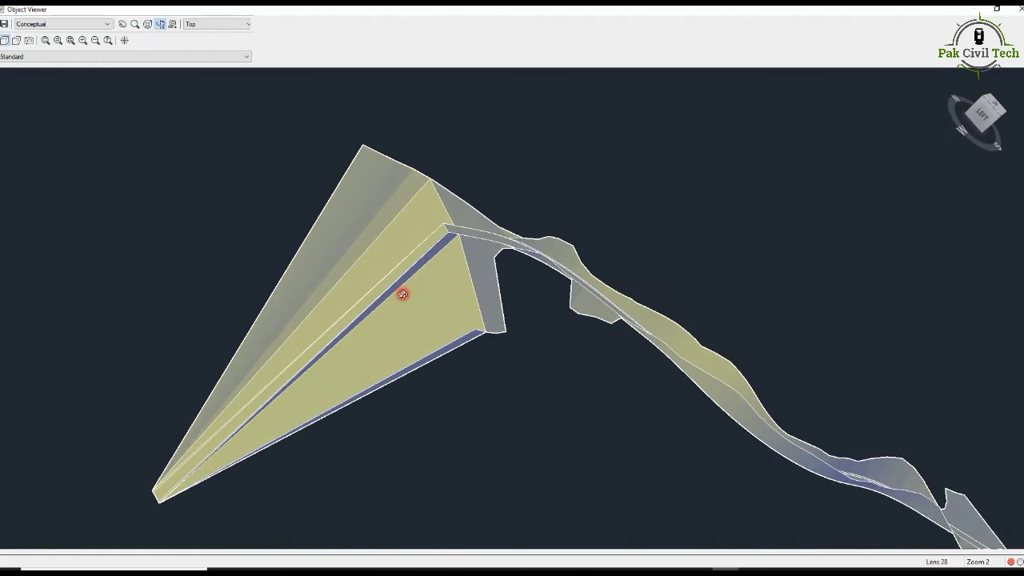
key("Escape")
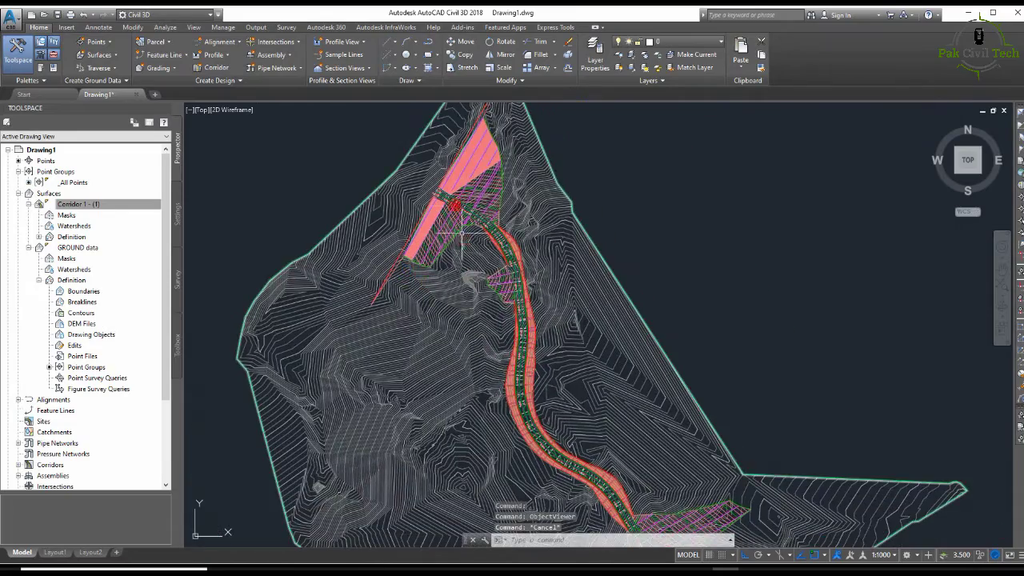
Step: Stretch the end of the DESIGN LINE profile further along the profile view, down to about elevation 549 m
scroll(462, 232, "up", 3)
scroll(485, 256, "down", 8)
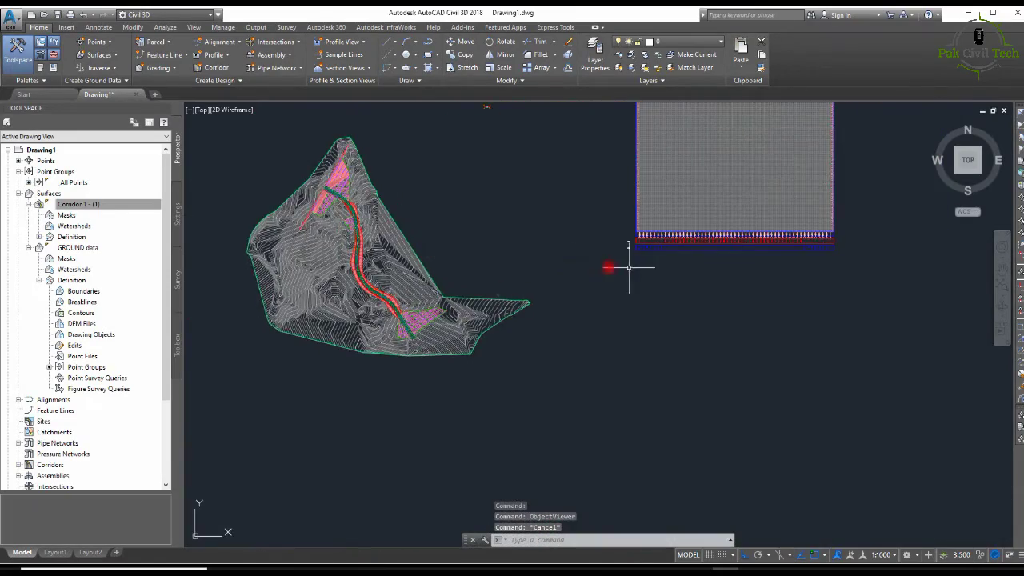
scroll(680, 194, "up", 10)
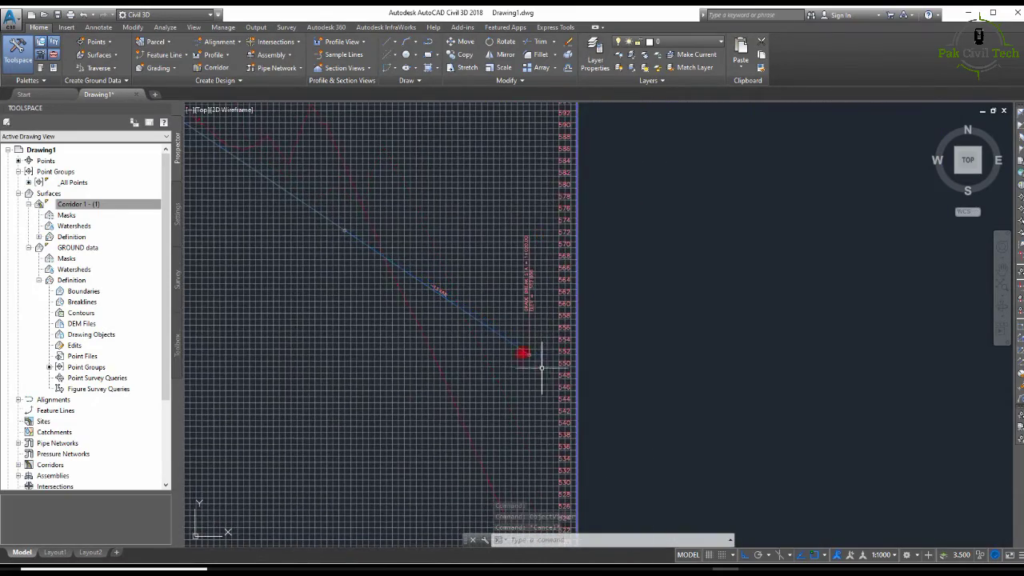
left_click(531, 359)
left_click(530, 353)
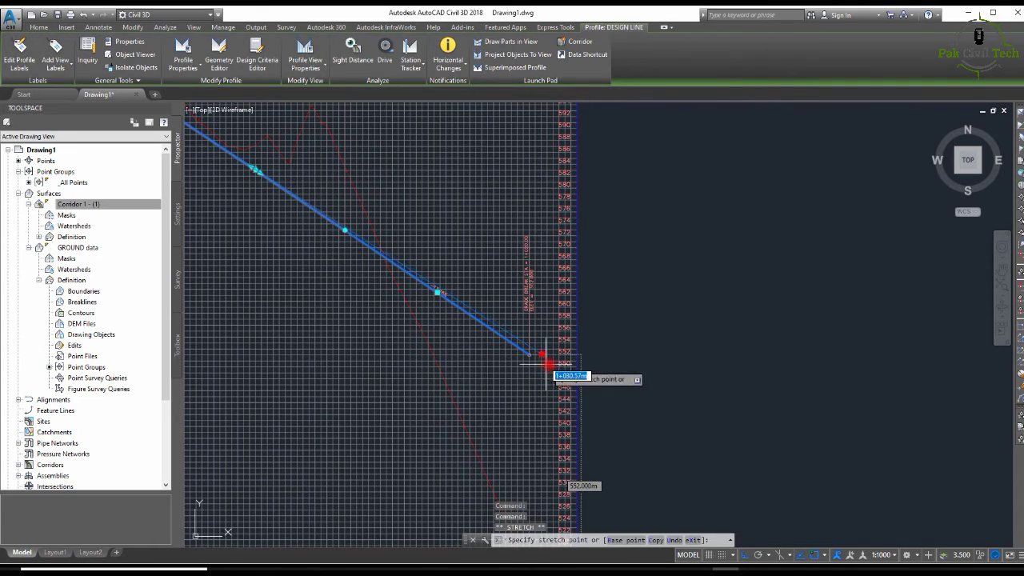
left_click(552, 369)
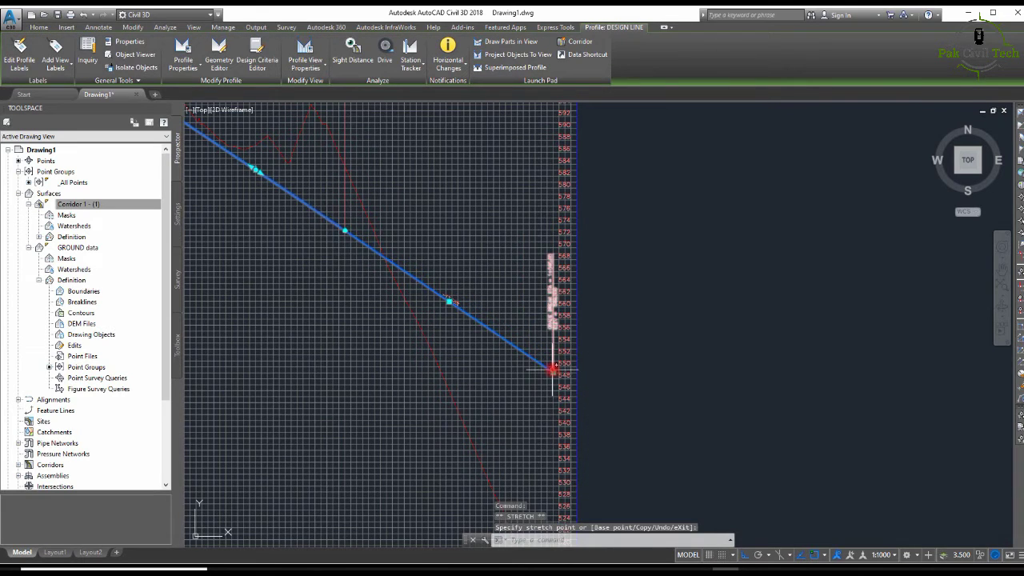
scroll(552, 369, "down", 10)
scroll(564, 323, "up", 10)
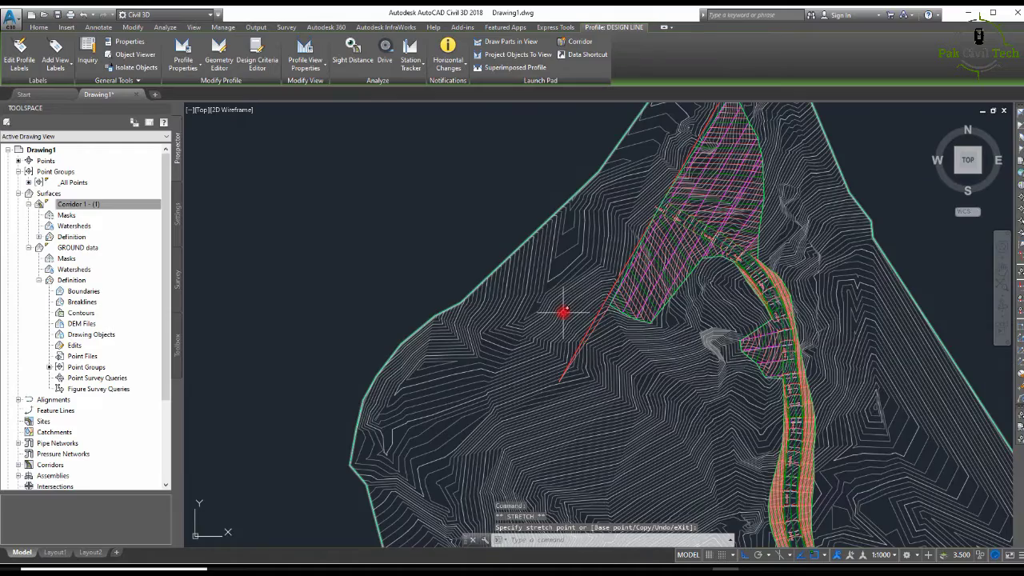
key("Escape")
middle_click_drag(590, 292, 570, 281)
left_click(601, 263)
right_click(601, 263)
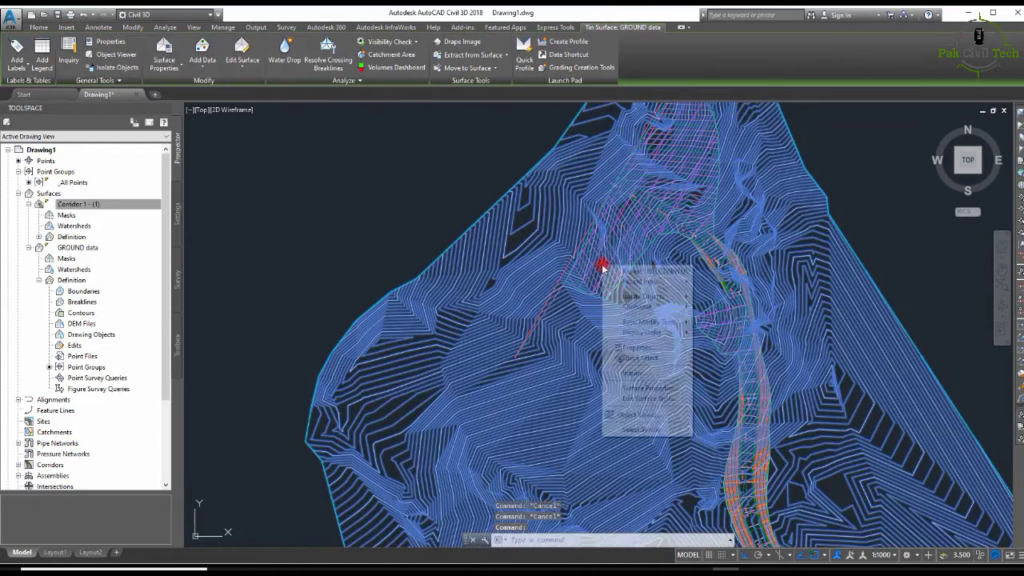
key("Escape")
key("Escape")
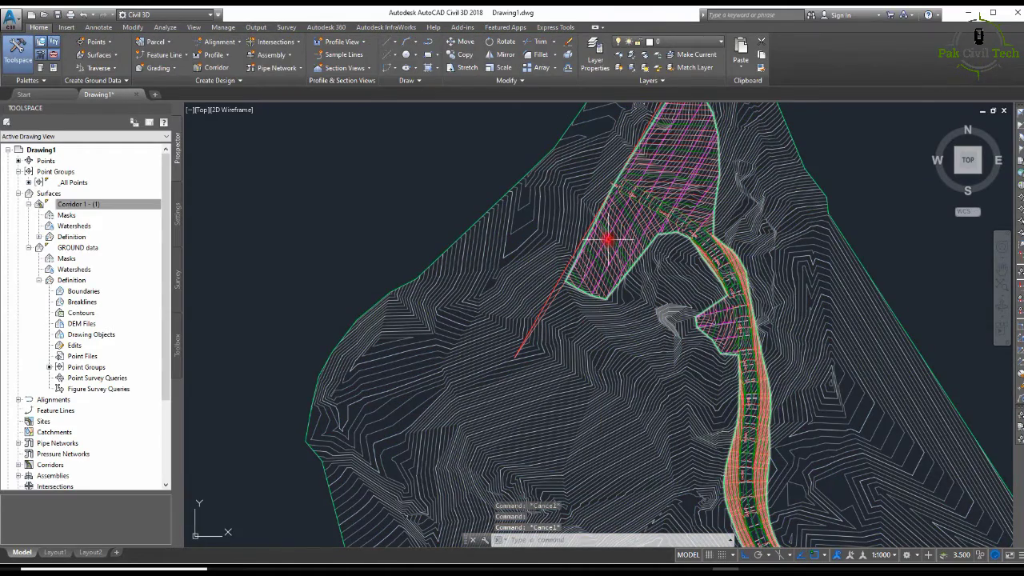
Step: Examine Corridor 1 in the Object Viewer, orbiting and zooming around its side slopes in 3D
left_click(608, 238)
right_click(608, 238)
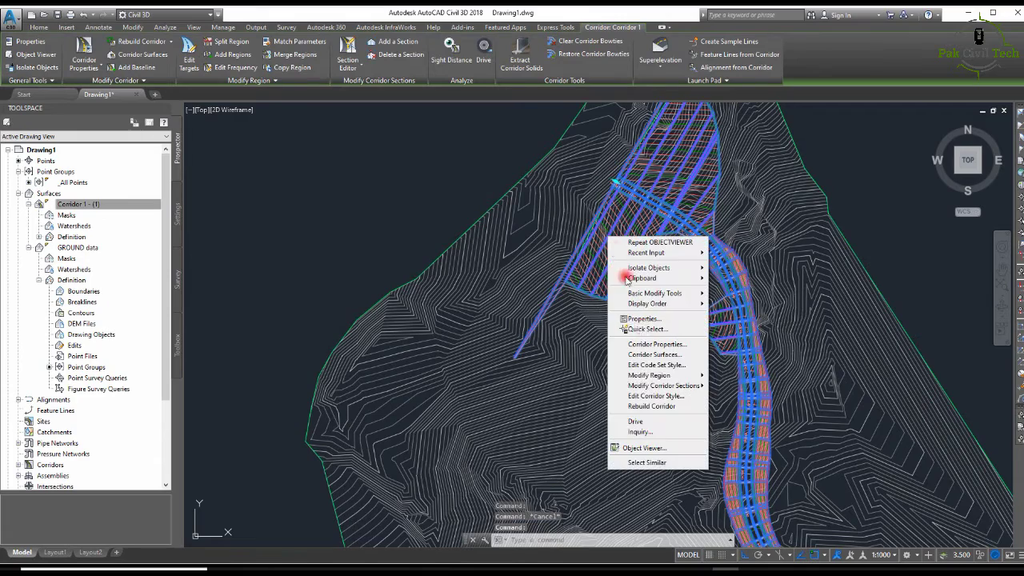
left_click(652, 448)
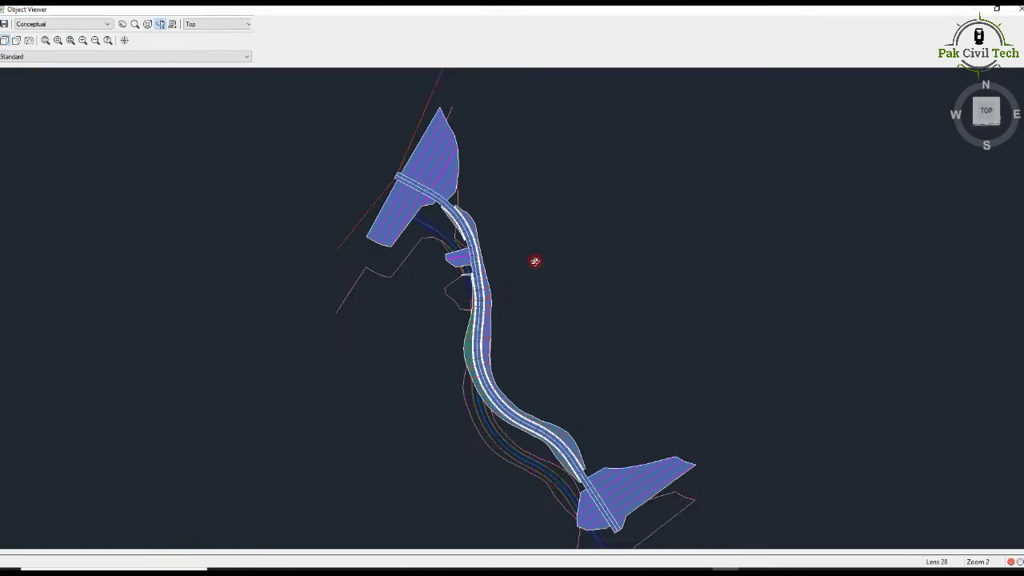
left_click_drag(536, 261, 602, 321)
scroll(441, 265, "up", 5)
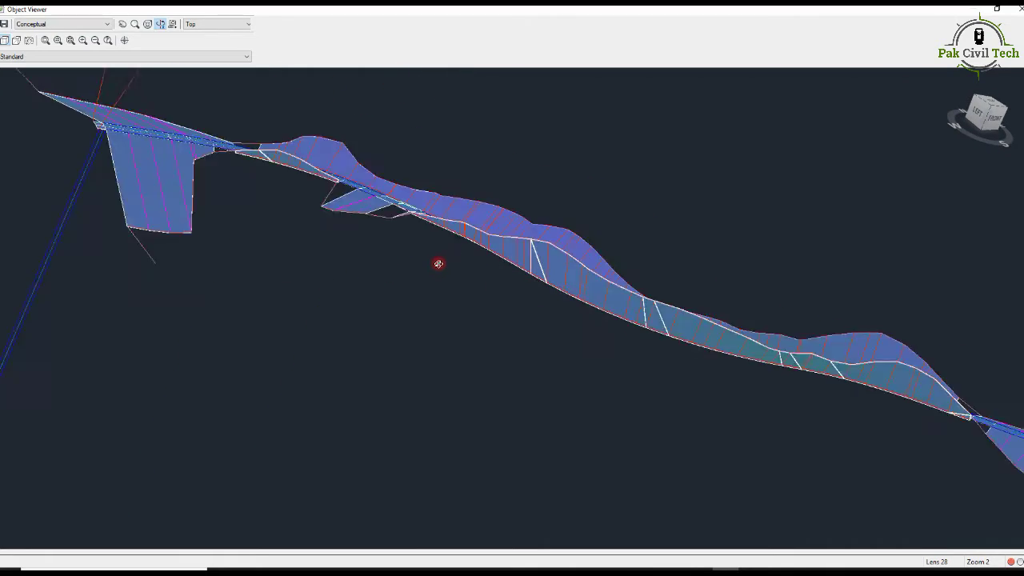
scroll(438, 264, "down", 5)
left_click_drag(425, 251, 400, 297)
key("Escape")
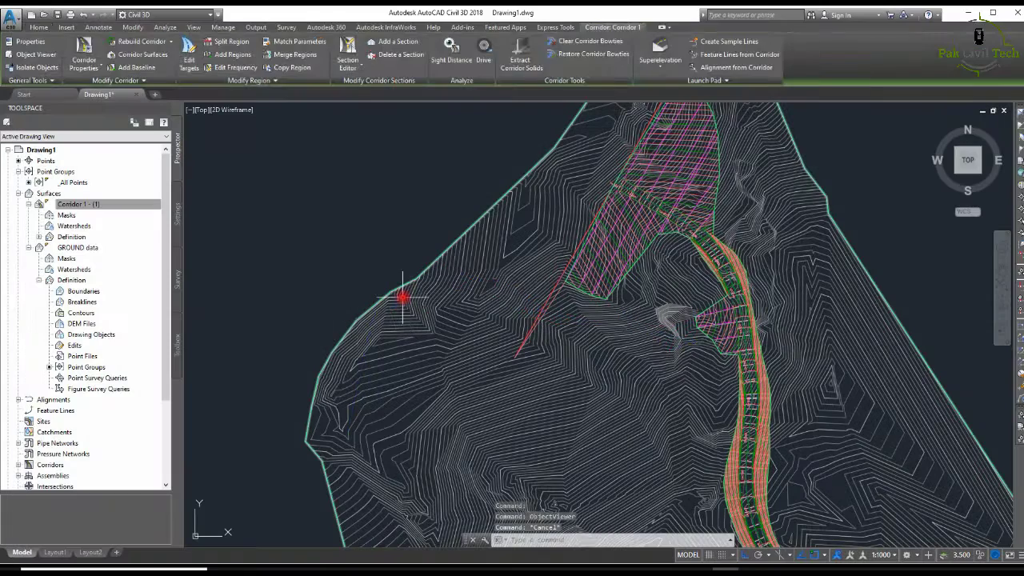
key("Escape")
Step: Examine the corridor together with the GROUND data surface in the Object Viewer, orbiting the terrain in 3D
scroll(470, 315, "down", 6)
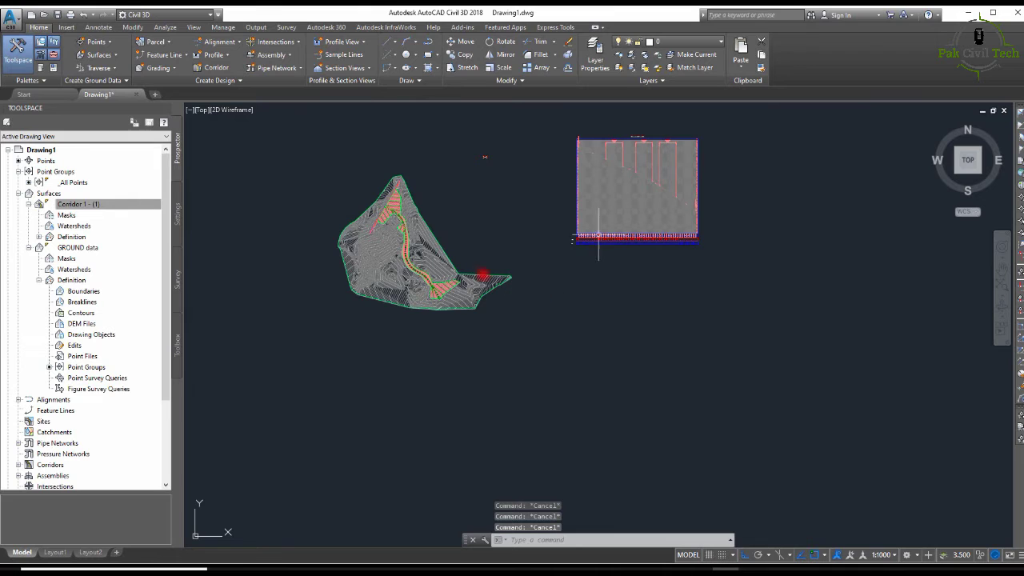
scroll(448, 264, "up", 3)
scroll(444, 276, "down", 3)
left_click(470, 254)
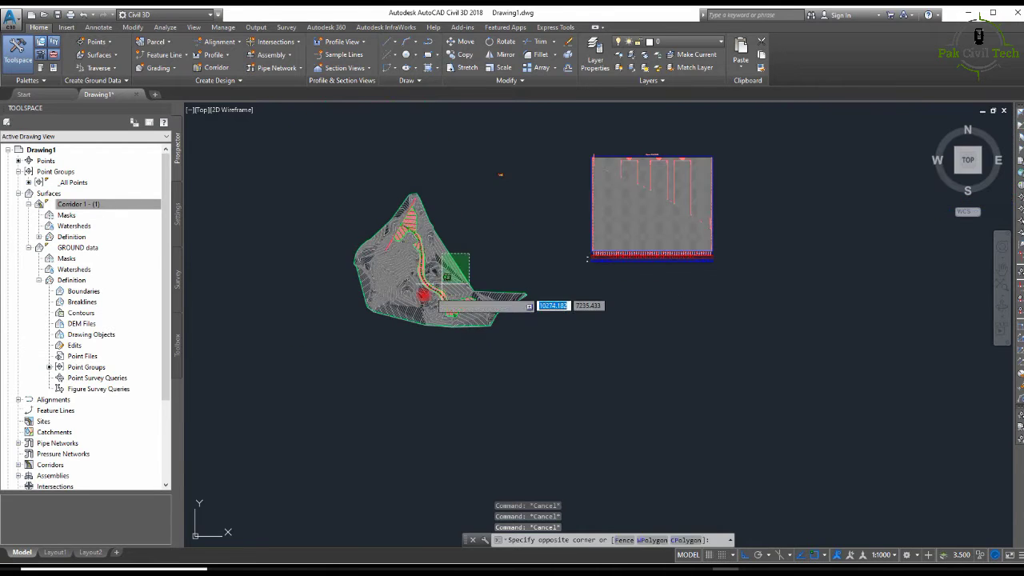
left_click(417, 297)
right_click(416, 297)
left_click(466, 410)
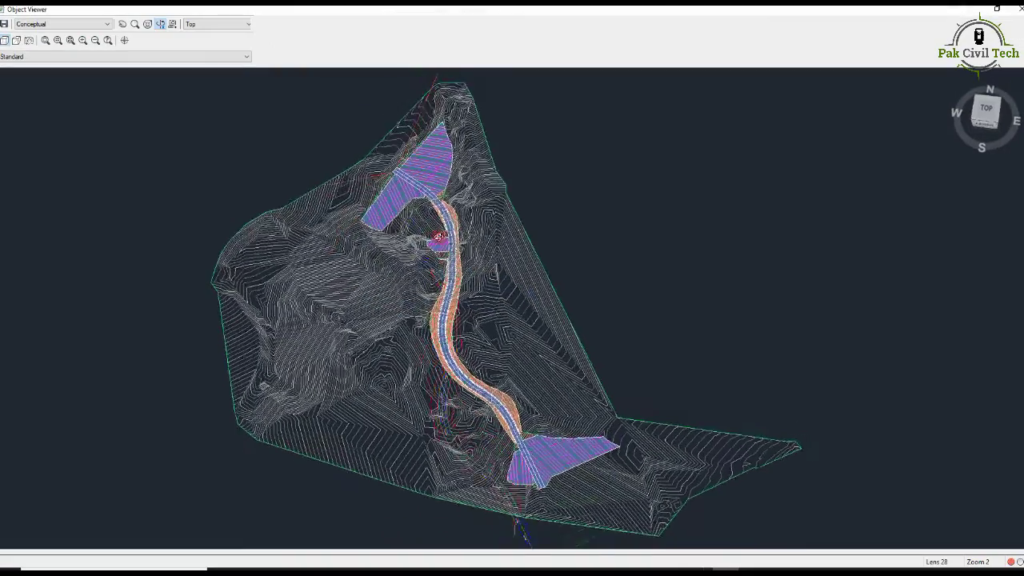
mouse_move(439, 237)
left_mouse_down()
mouse_move(489, 307)
mouse_move(542, 297)
mouse_move(484, 320)
mouse_move(455, 275)
mouse_move(434, 275)
mouse_move(457, 325)
mouse_move(519, 361)
left_mouse_up()
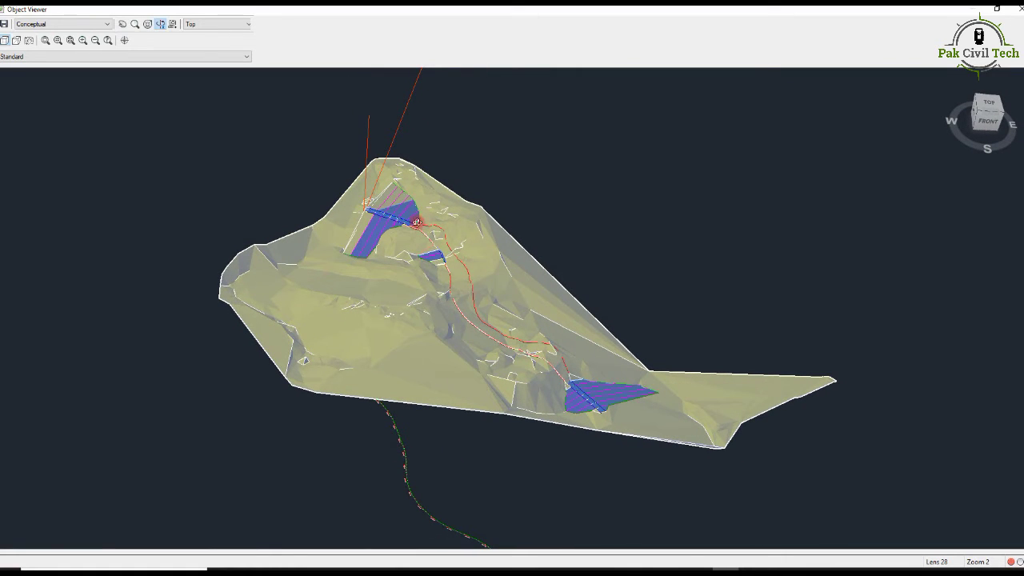
left_click(997, 8)
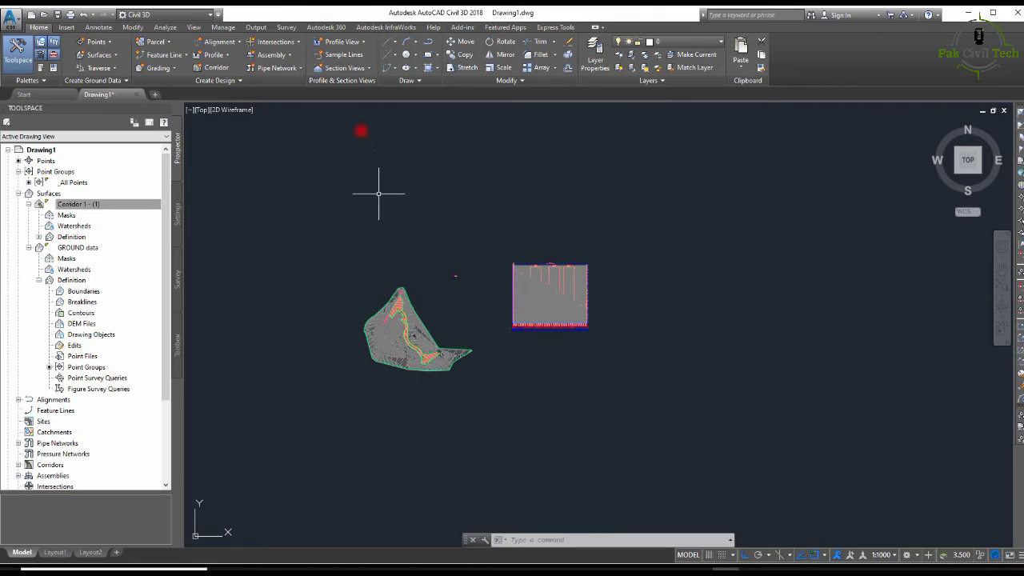
key("Escape")
key("Escape")
Step: Start creating sample lines and choose Alignment OF ROAD from the alignment list
scroll(401, 327, "up", 5)
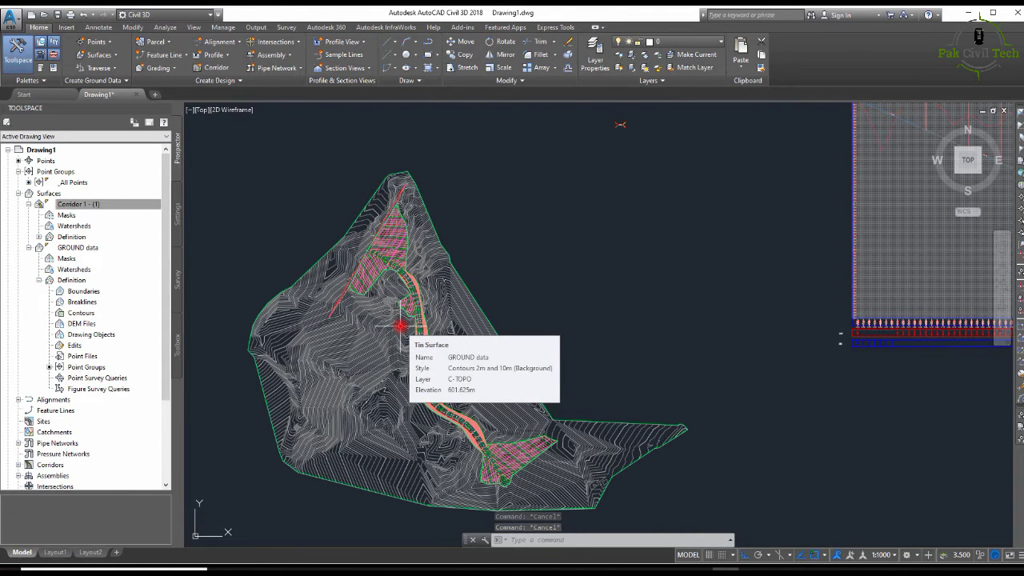
scroll(400, 326, "down", 6)
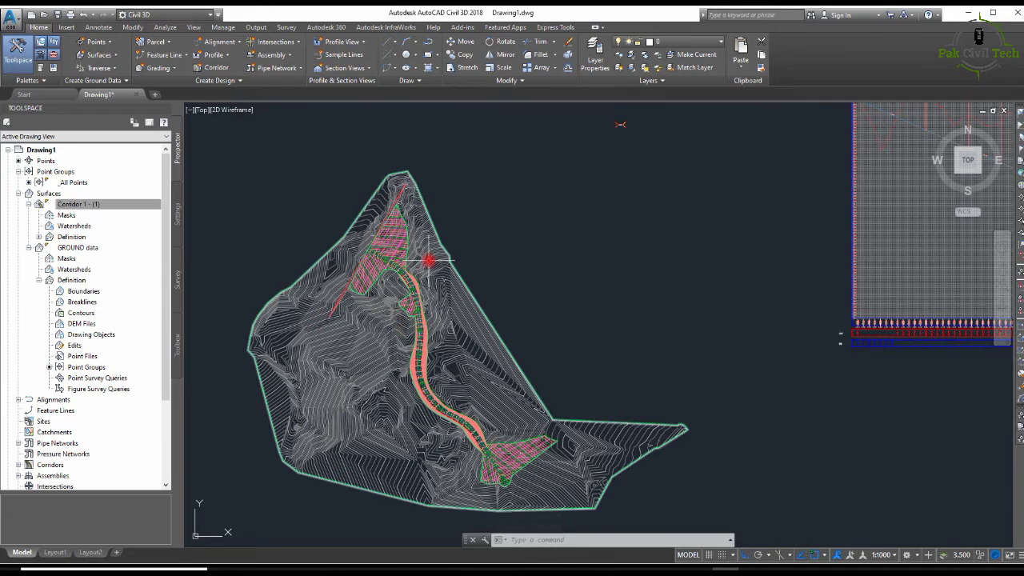
scroll(358, 152, "up", 4)
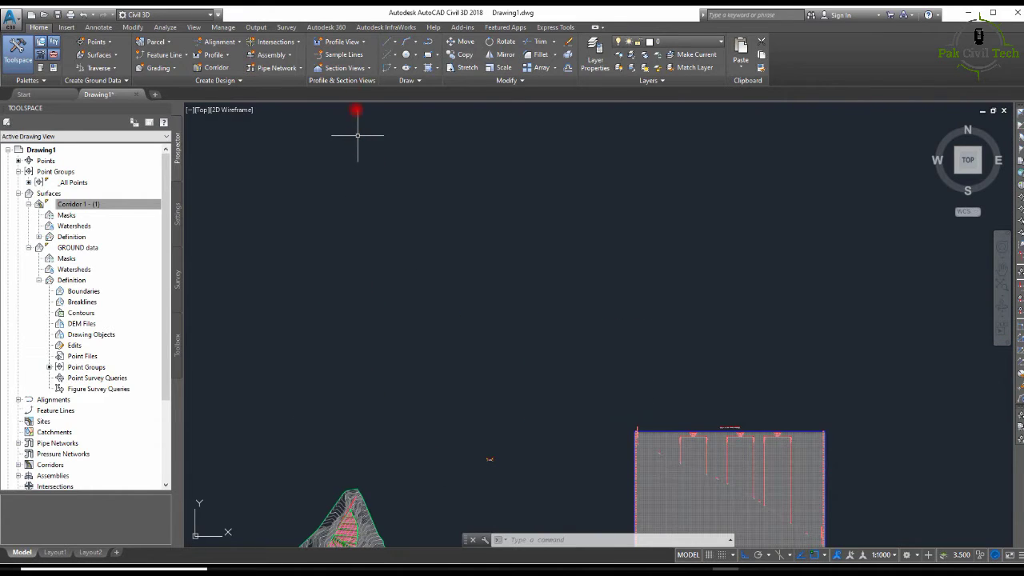
left_click(345, 55)
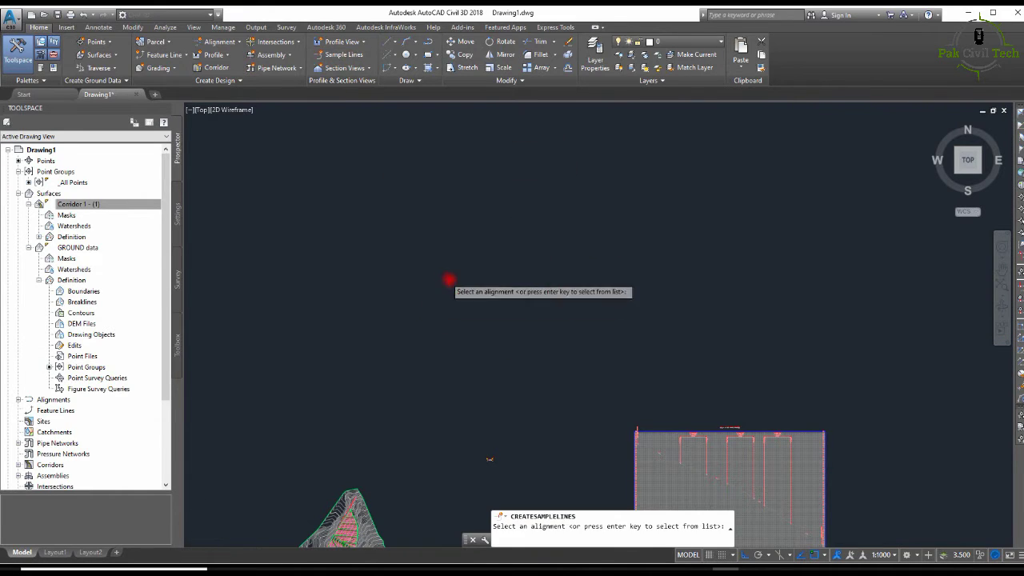
scroll(448, 264, "down", 5)
scroll(412, 288, "up", 3)
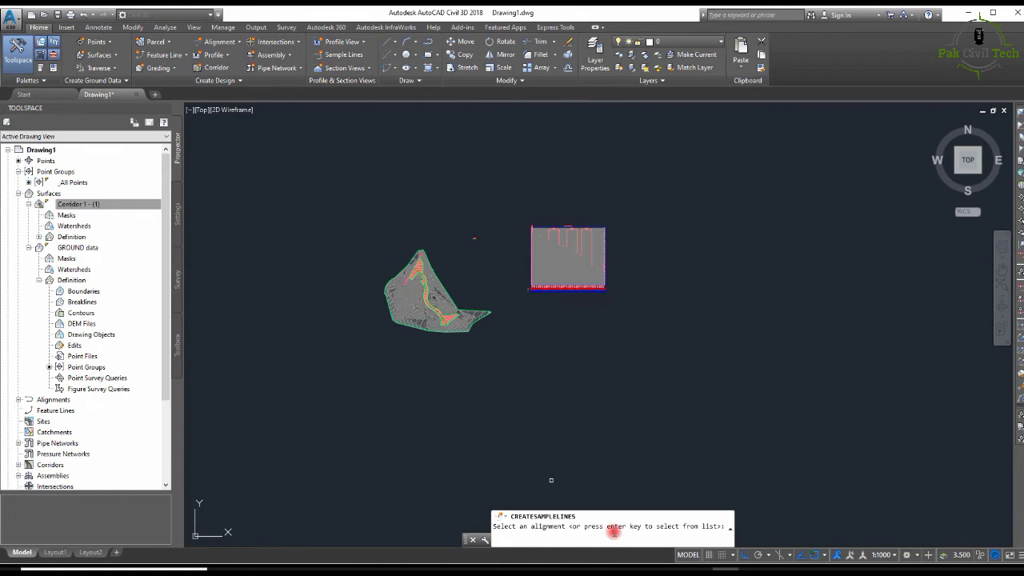
key("Return")
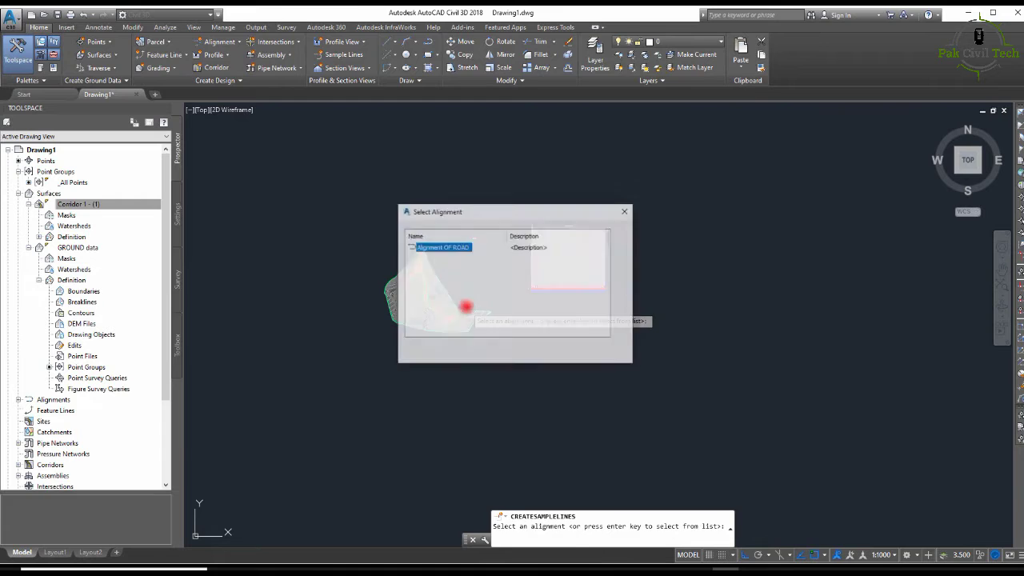
left_click(513, 349)
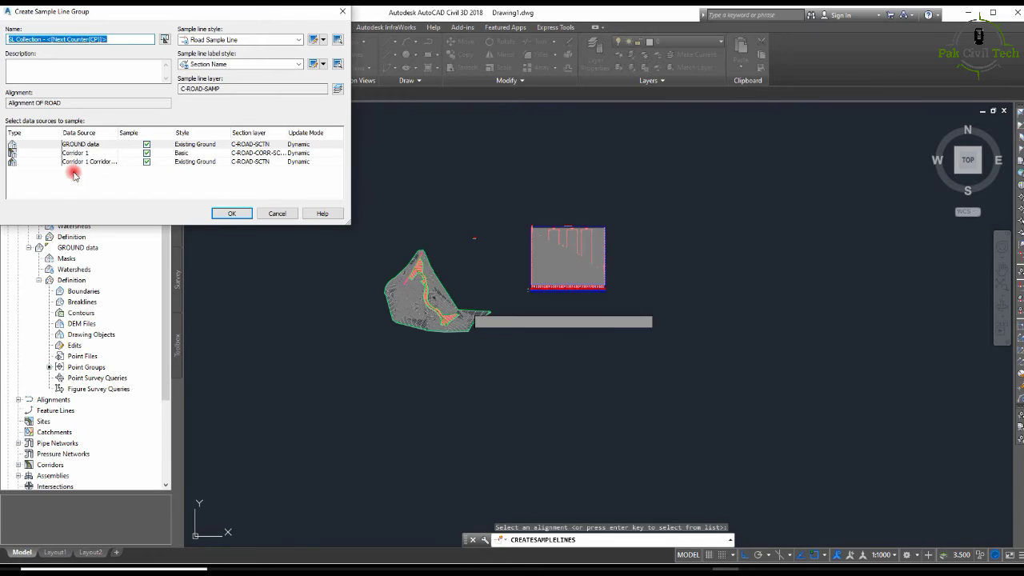
Step: Set the corridor surface's section style to Finished Ground and create the sample line group
left_click(202, 163)
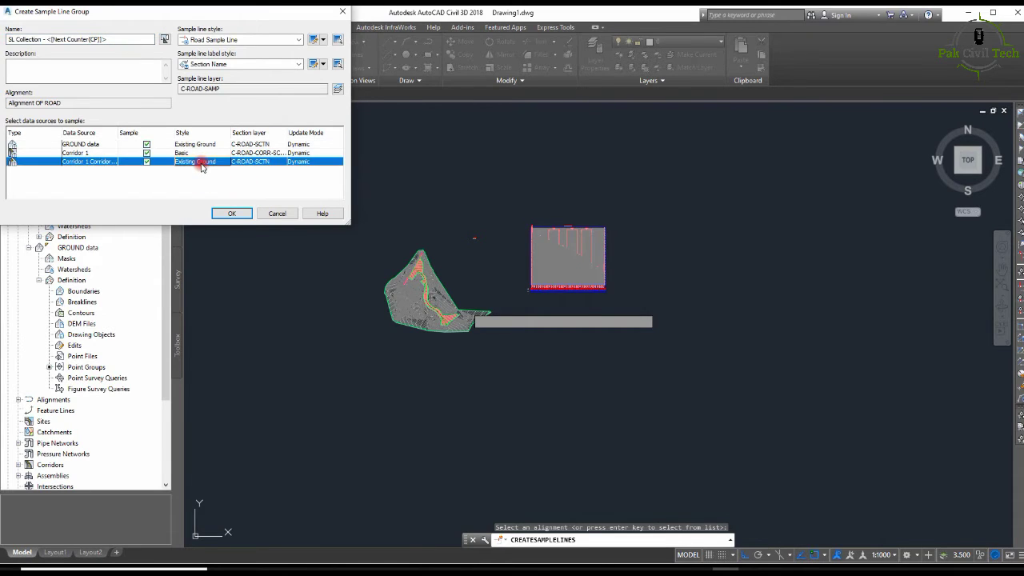
left_click(201, 164)
key("alt+Down")
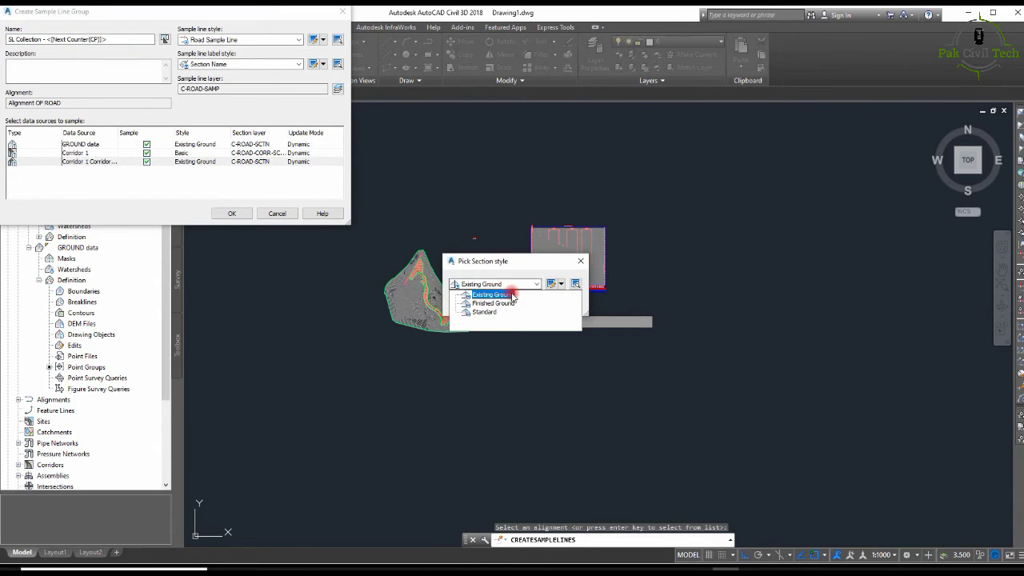
left_click(491, 305)
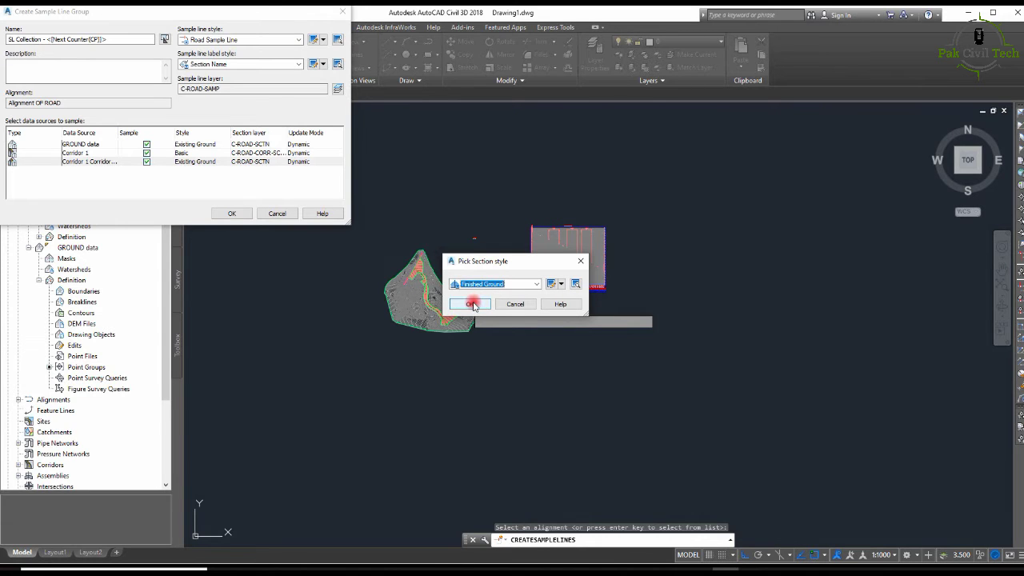
left_click(472, 304)
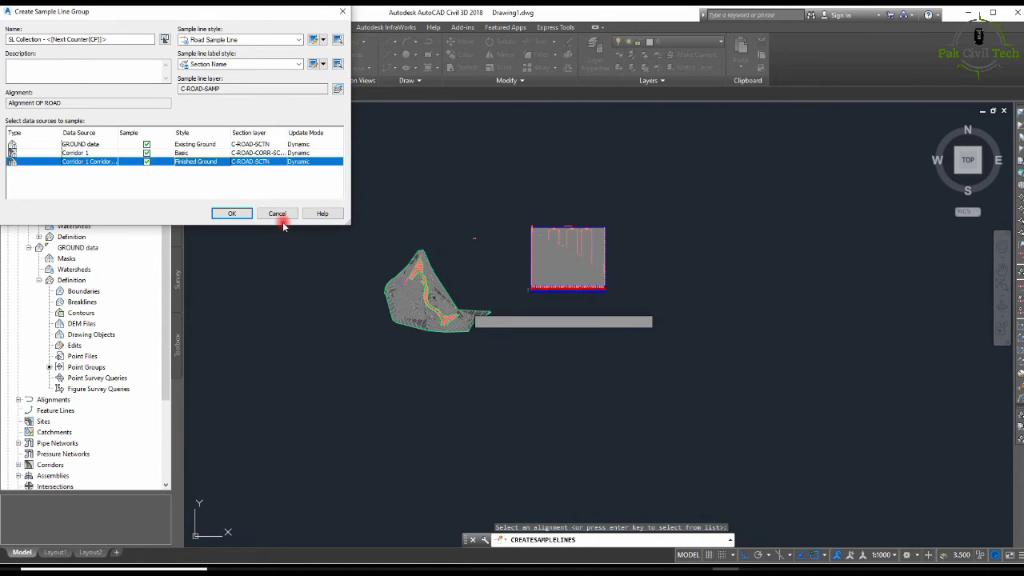
left_click(233, 213)
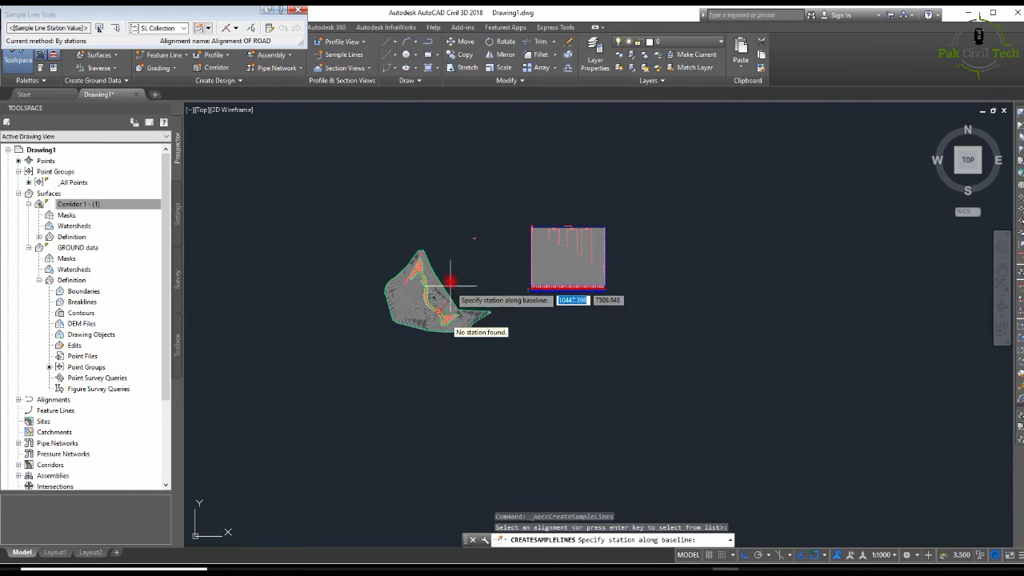
Step: Create the sample lines by range of stations, setting both the left and right swath widths to 25 m
left_click(235, 28)
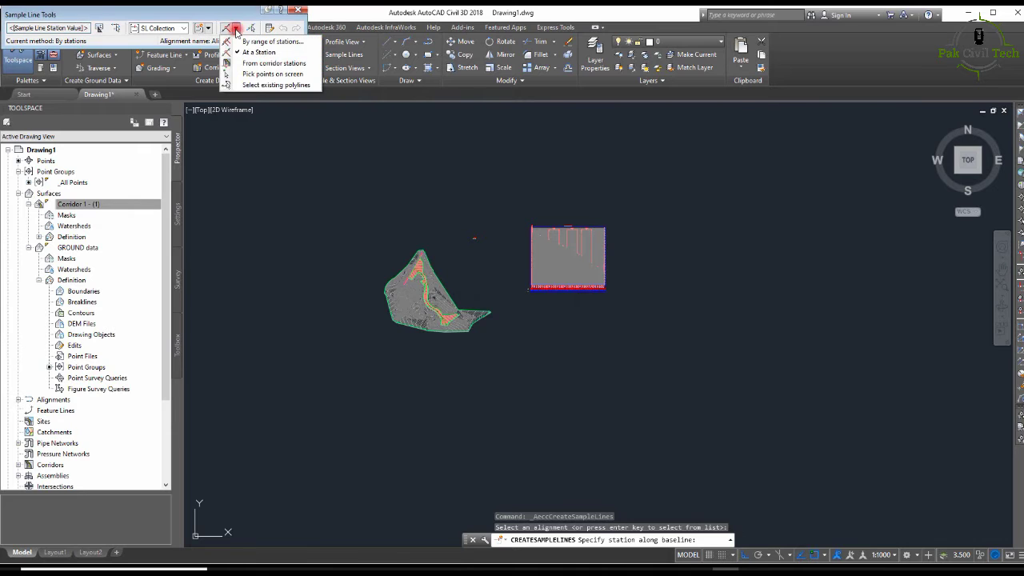
left_click(260, 43)
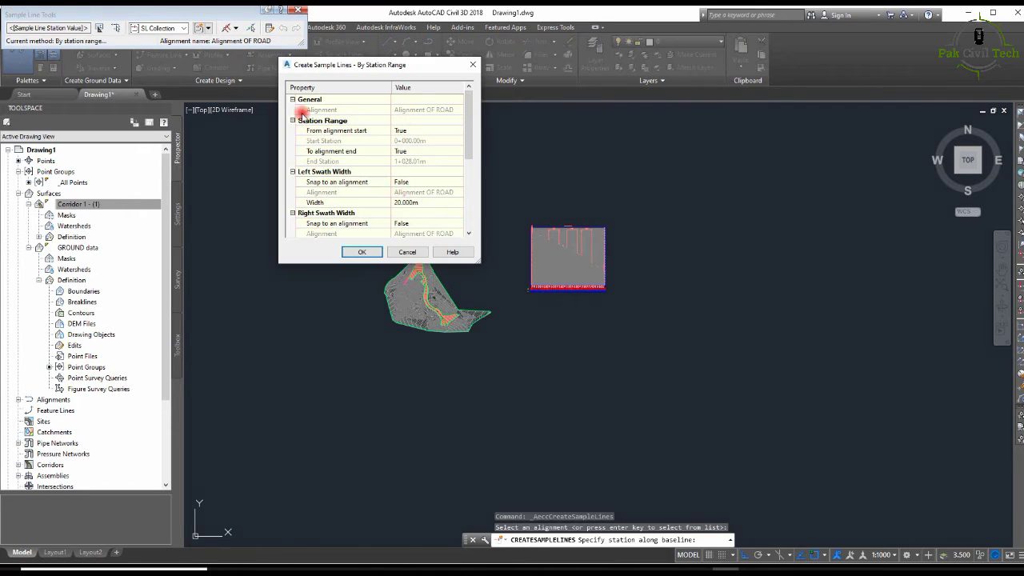
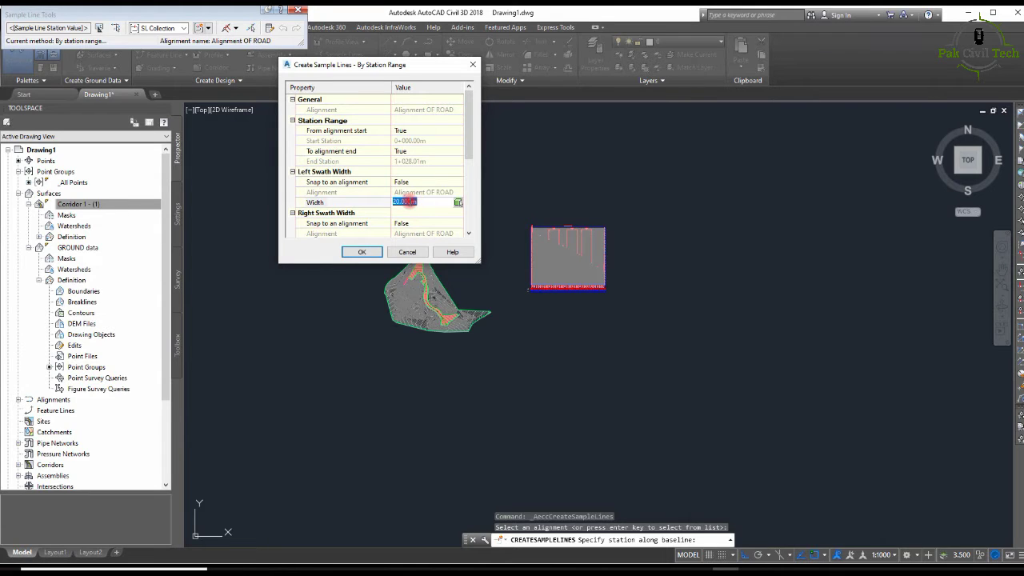
left_click_drag(468, 147, 469, 168)
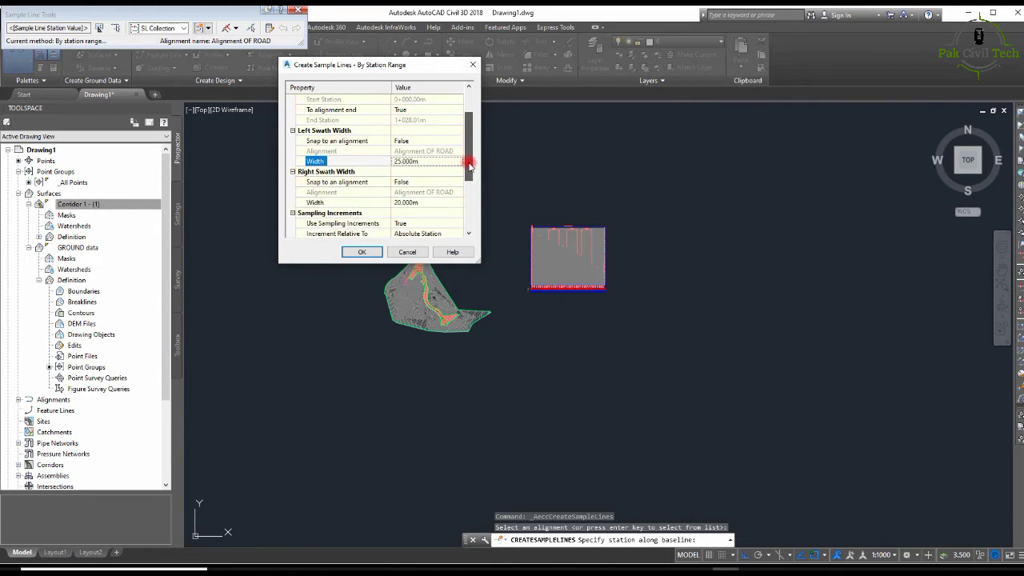
left_click(412, 193)
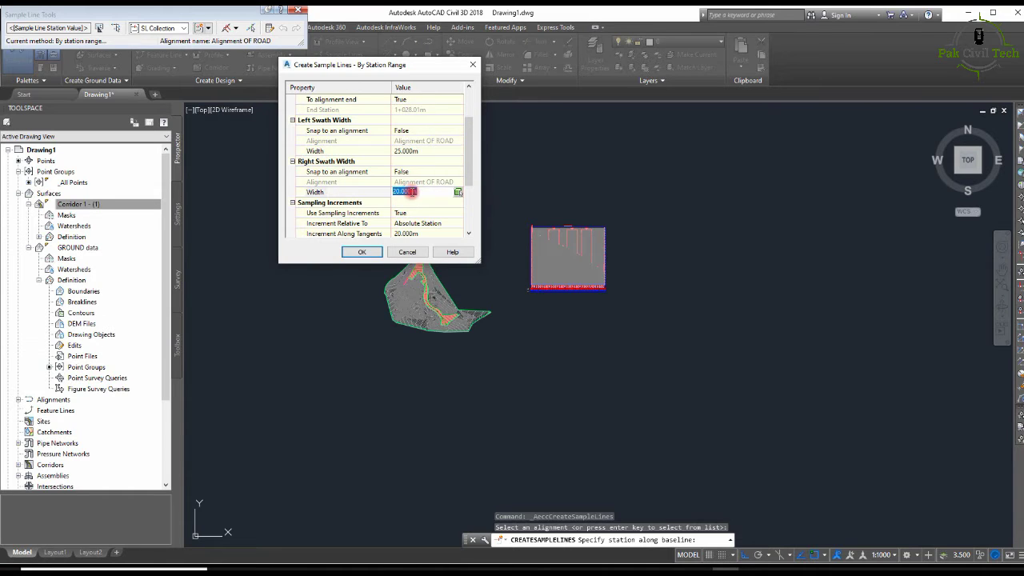
type("25")
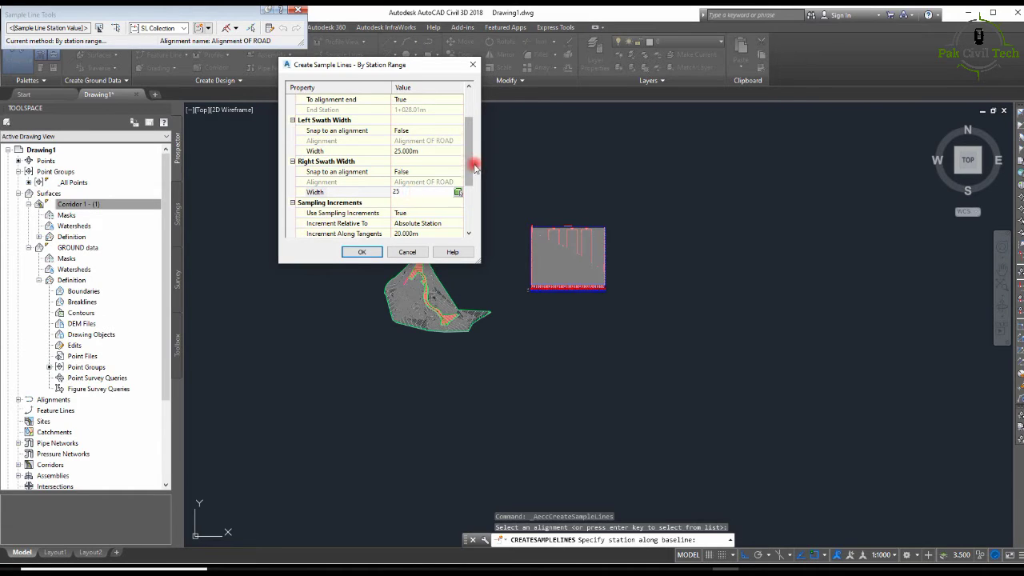
left_click_drag(473, 154, 470, 184)
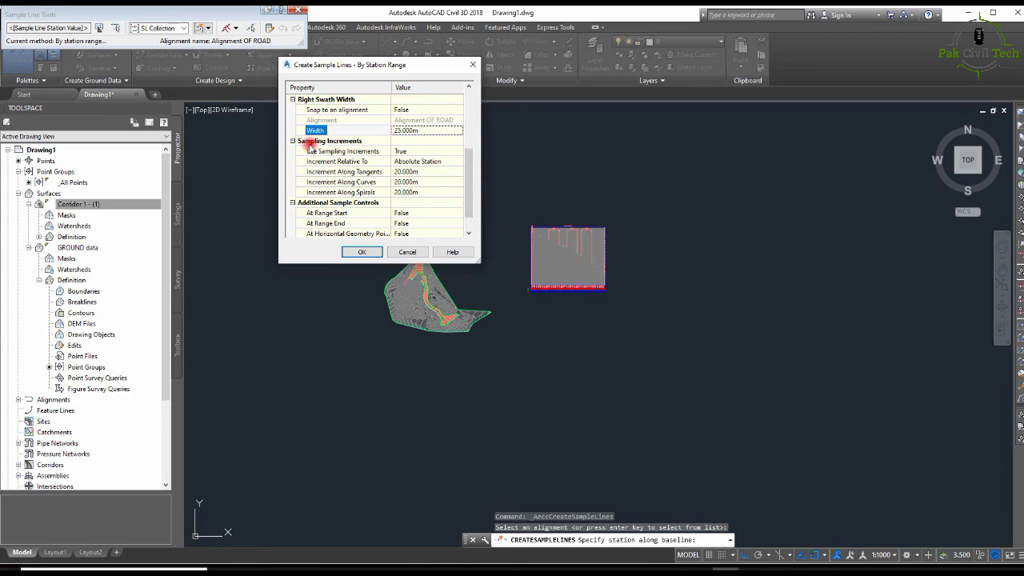
Step: Set the sampling increments along tangents, curves and spirals to 50 m each
left_click(413, 173)
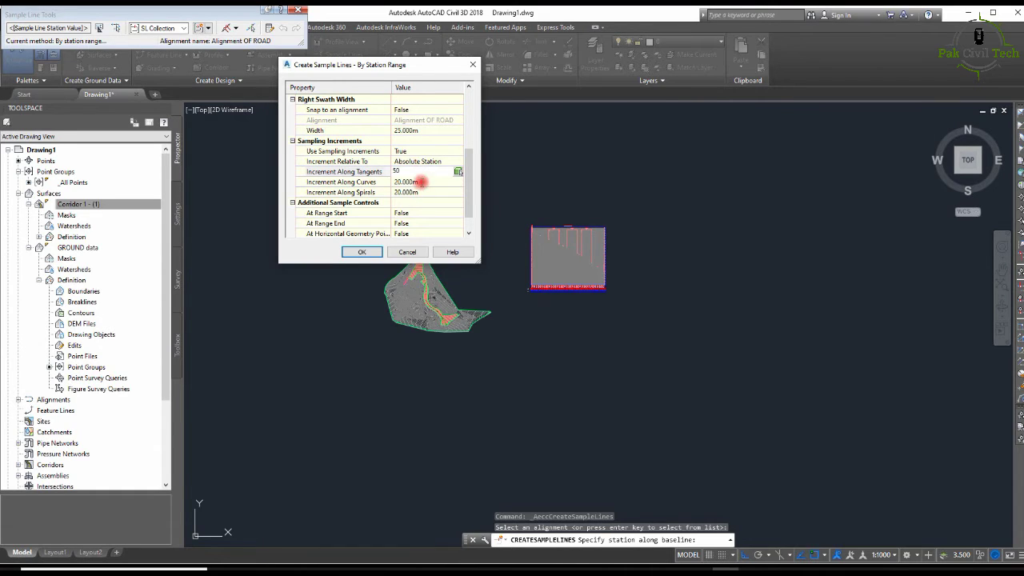
left_click(421, 183)
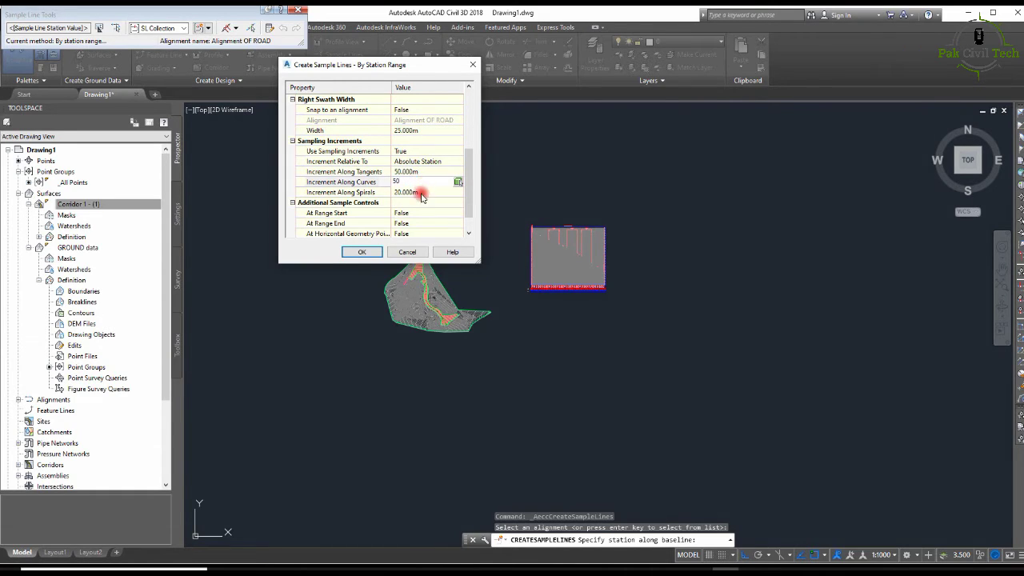
left_click(404, 194)
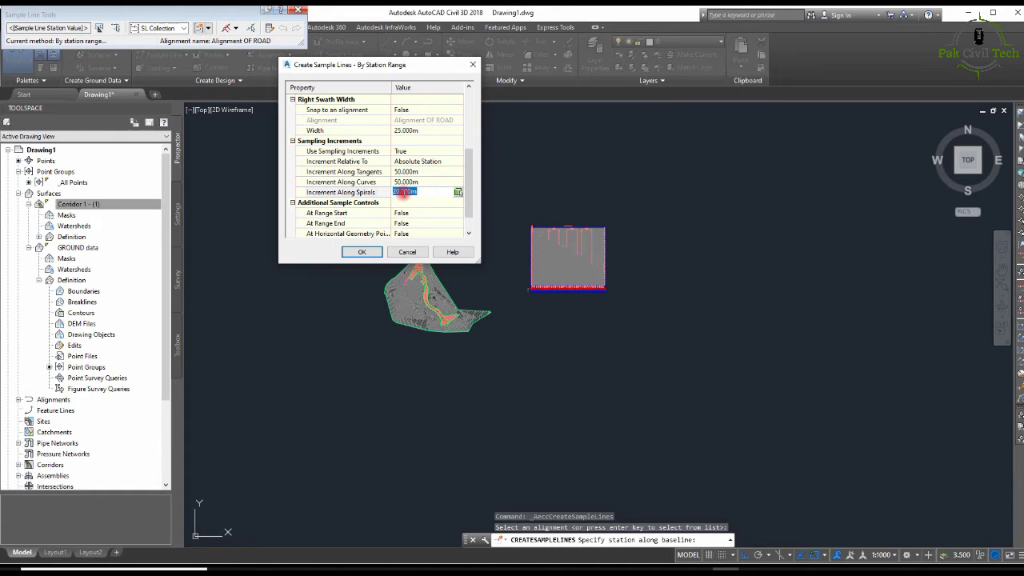
type("50")
Step: Turn on additional sample lines at the range start and range end, and create the sample lines
scroll(469, 187, "down", 1)
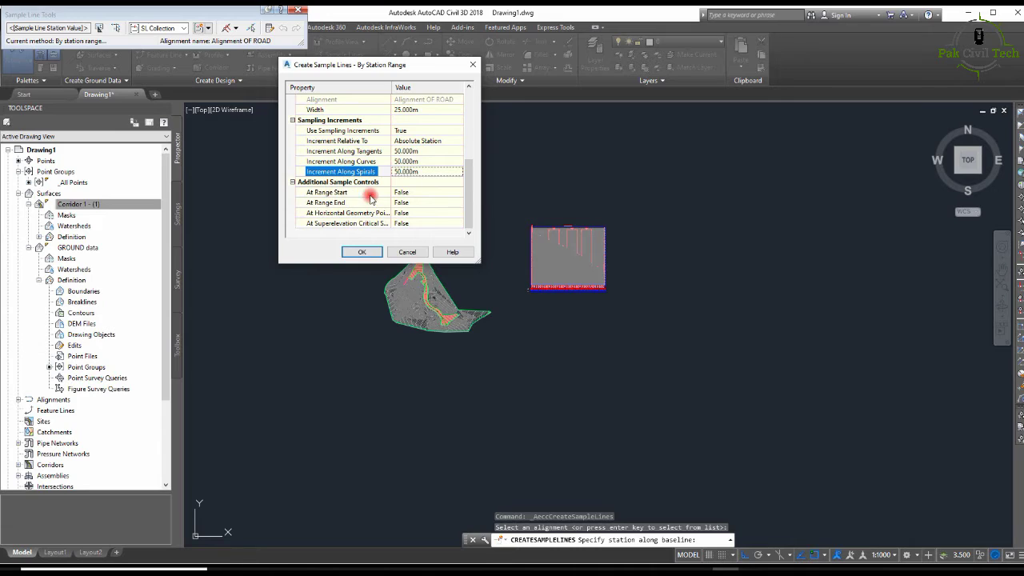
left_click(403, 194)
left_click(410, 205)
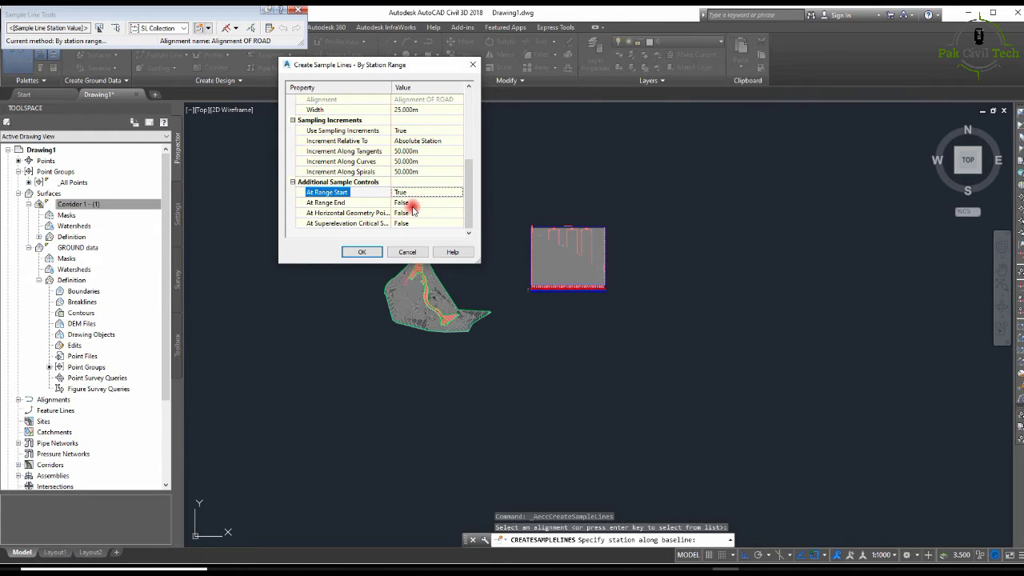
left_click(421, 203)
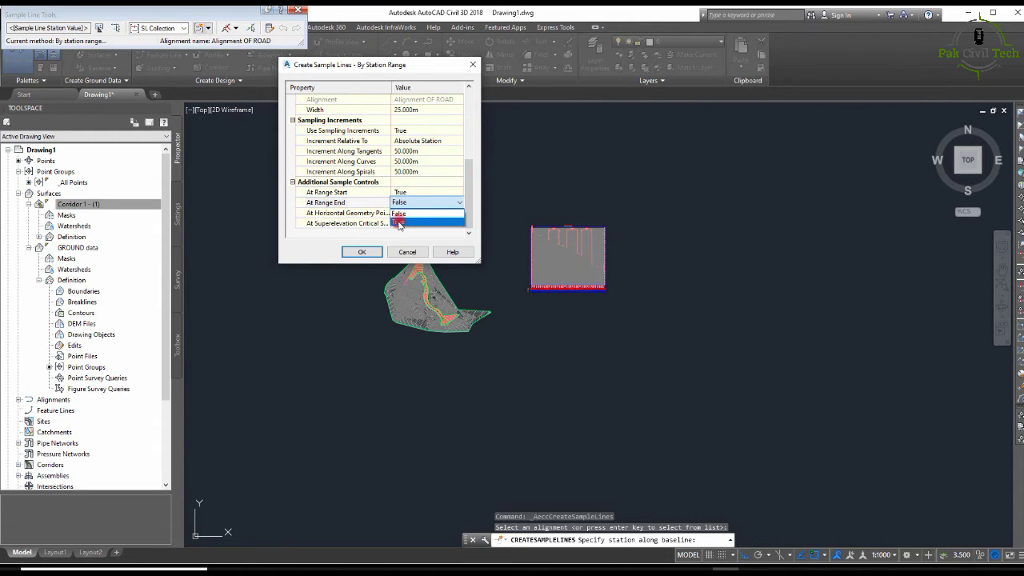
left_click(401, 215)
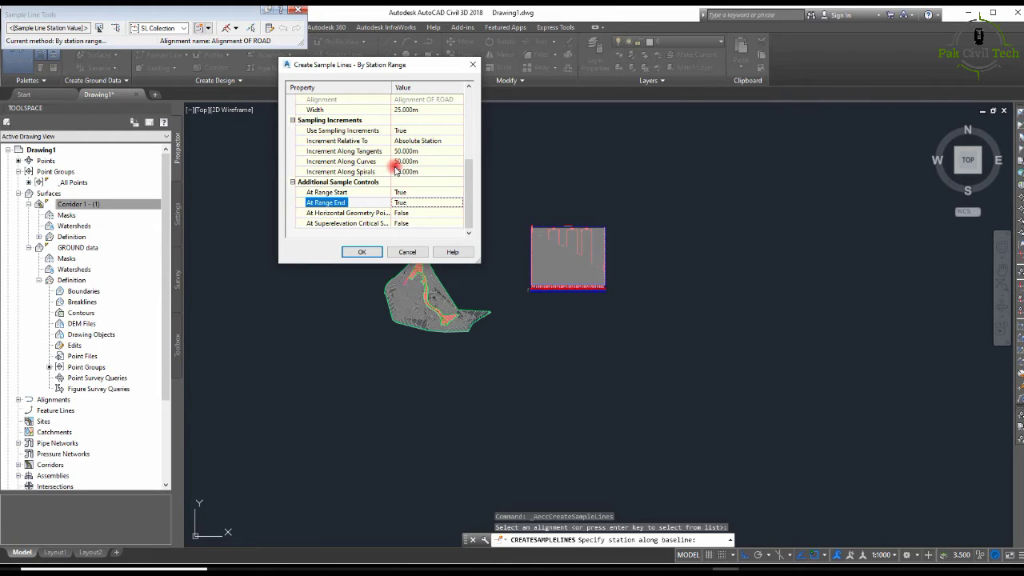
left_click(361, 252)
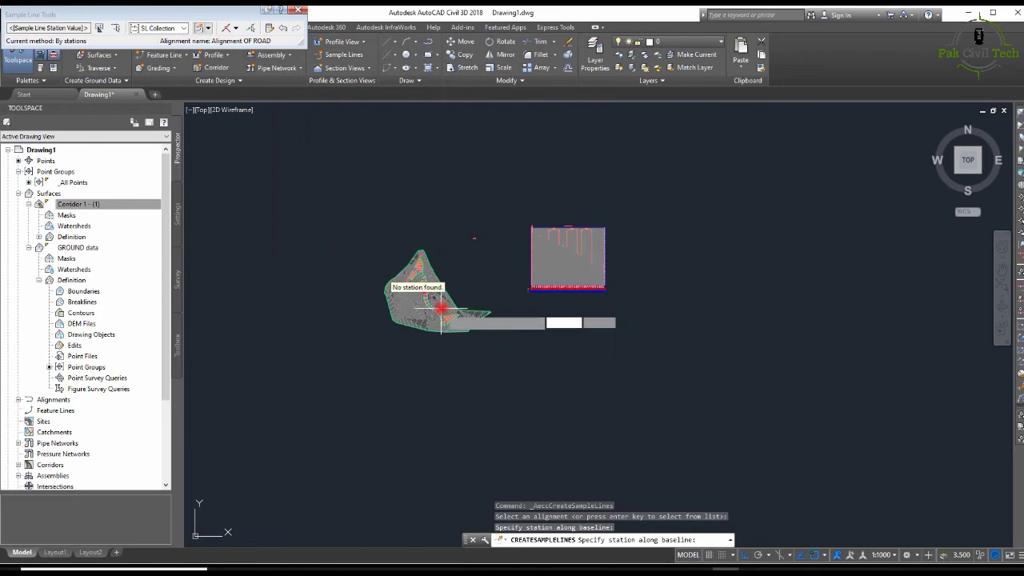
Step: Finish the sample line command and dismiss the event viewer
scroll(431, 286, "up", 8)
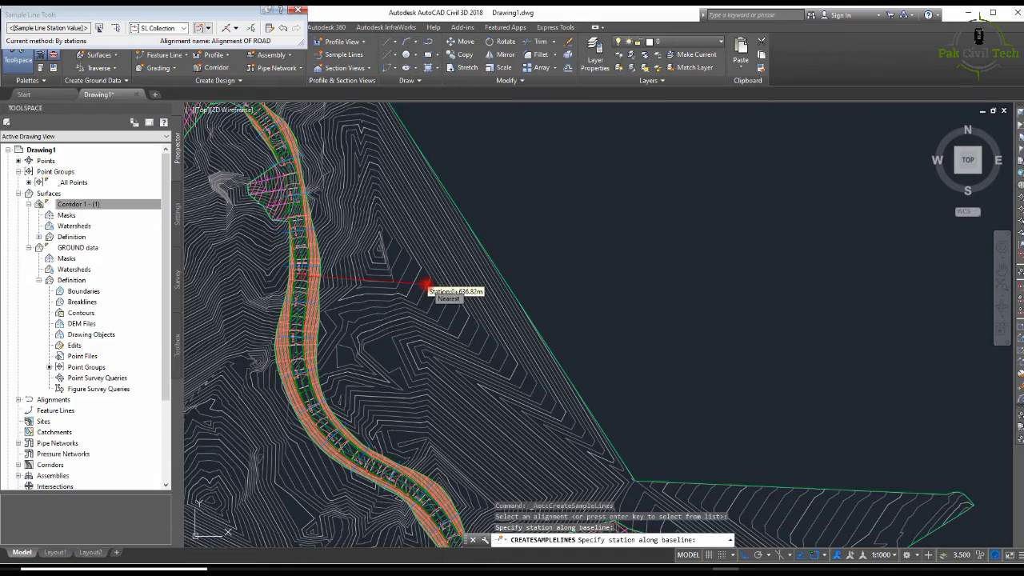
left_click(426, 286)
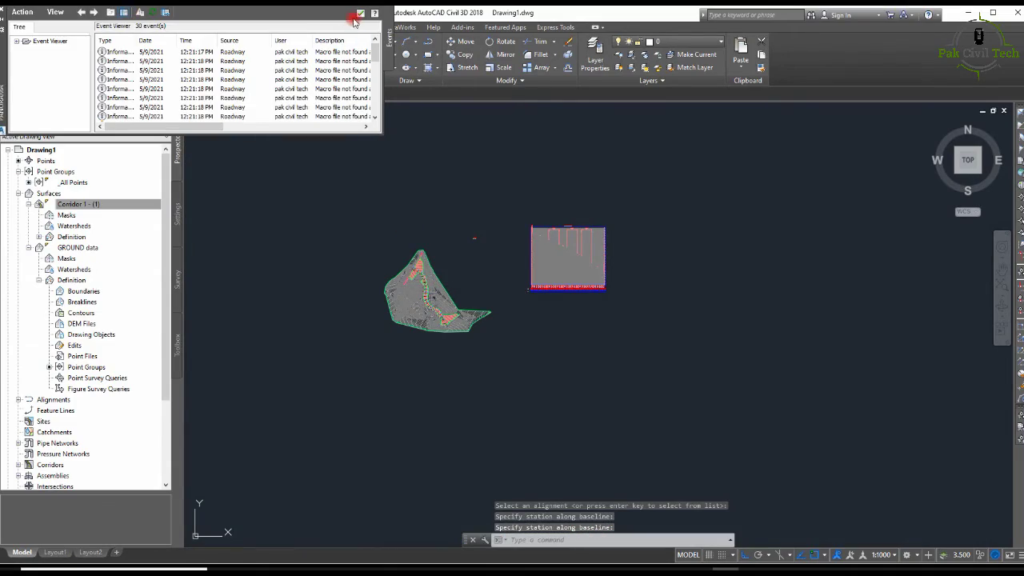
left_click(355, 18)
Step: Stretch the left end of the 0+450.00 sample line outward past the corridor surface's edge
scroll(423, 297, "up", 6)
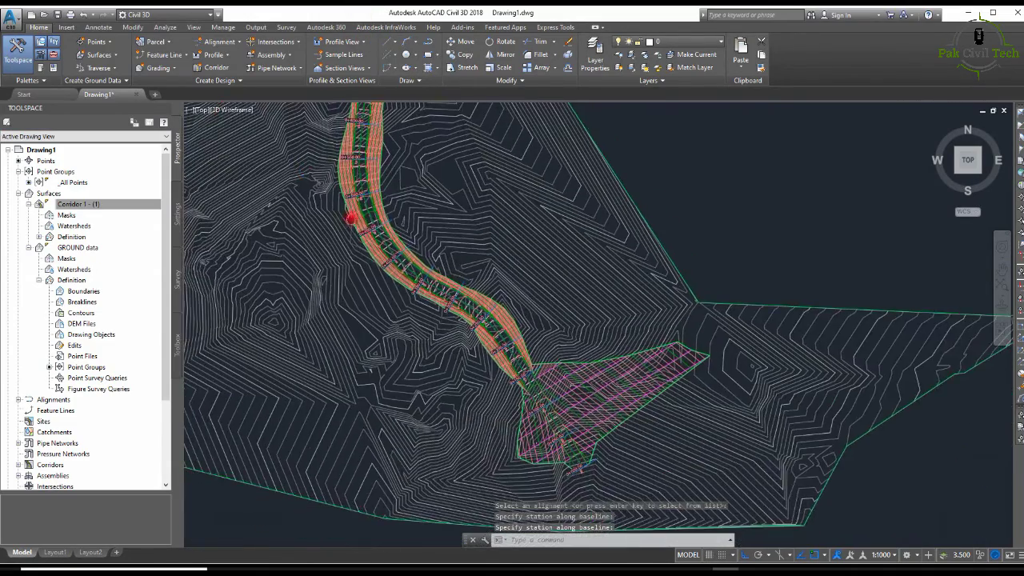
scroll(352, 220, "up", 5)
scroll(377, 267, "down", 2)
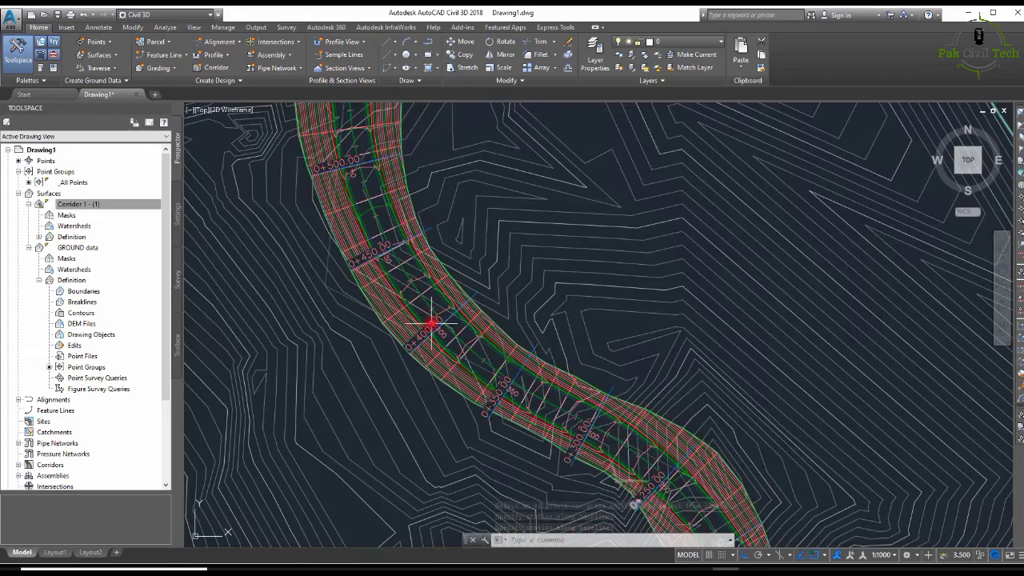
scroll(432, 324, "up", 3)
scroll(308, 170, "down", 6)
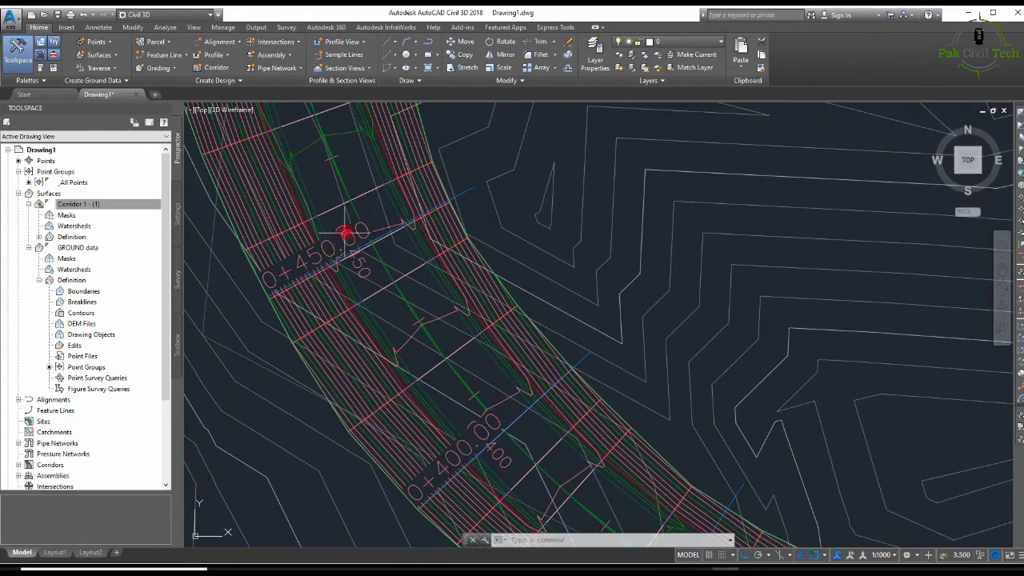
scroll(413, 252, "up", 2)
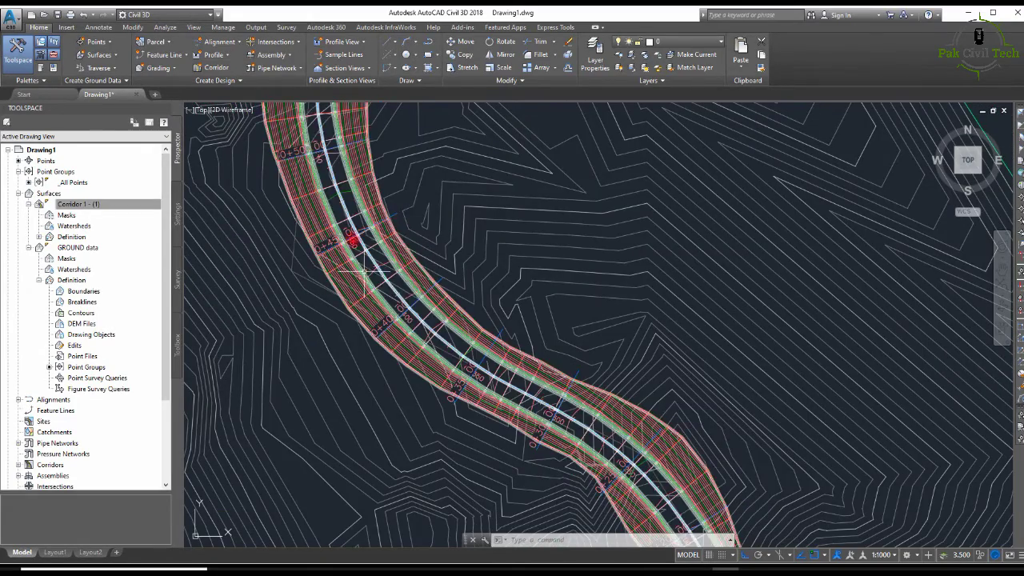
scroll(363, 235, "up", 2)
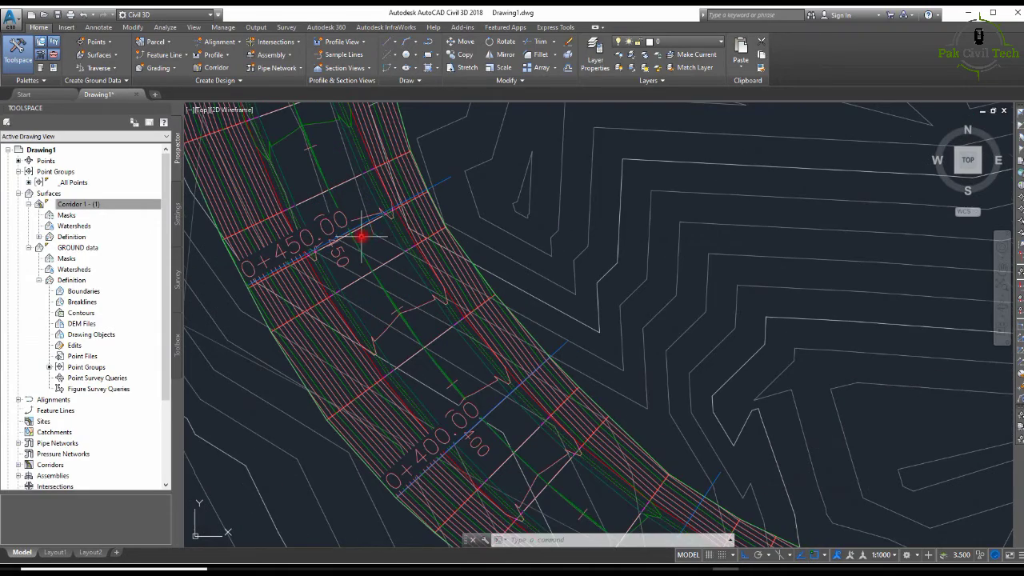
left_click(435, 184)
middle_click_drag(384, 238, 493, 226)
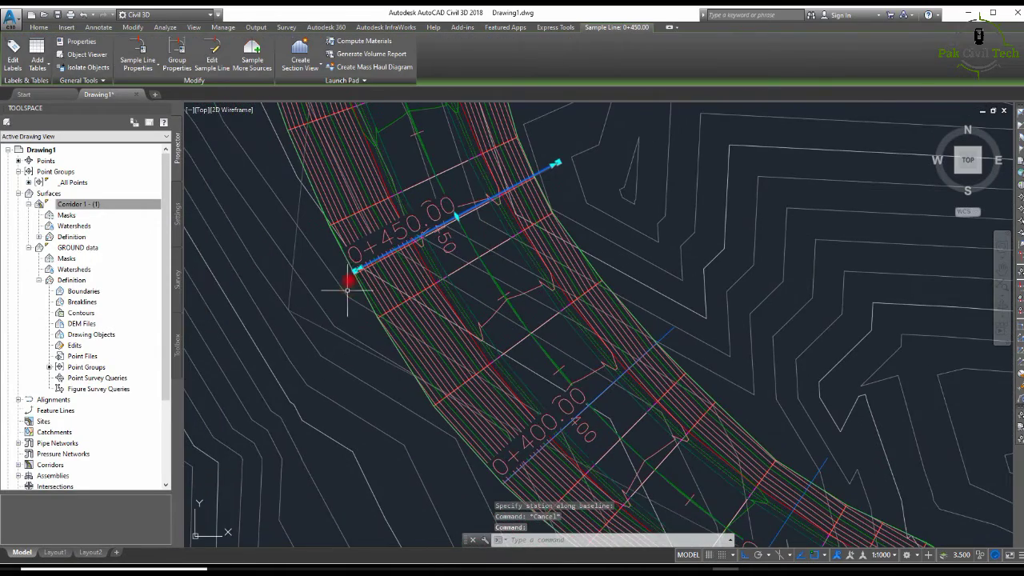
left_click(359, 266)
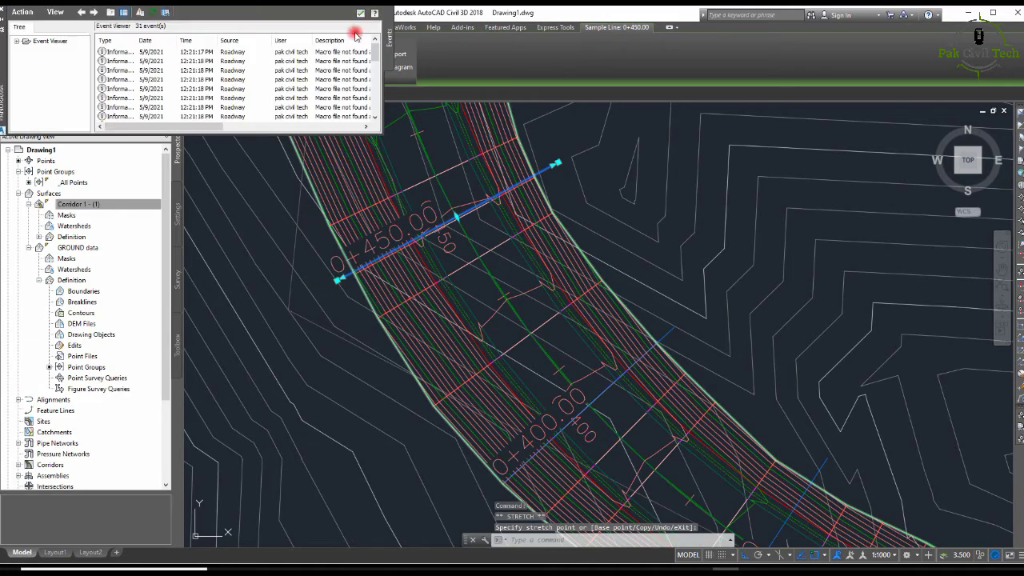
left_click(359, 14)
key("Escape")
Step: Stretch the left end of the 0+500.00 sample line outward past the corridor surface's edge
scroll(518, 427, "down", 5)
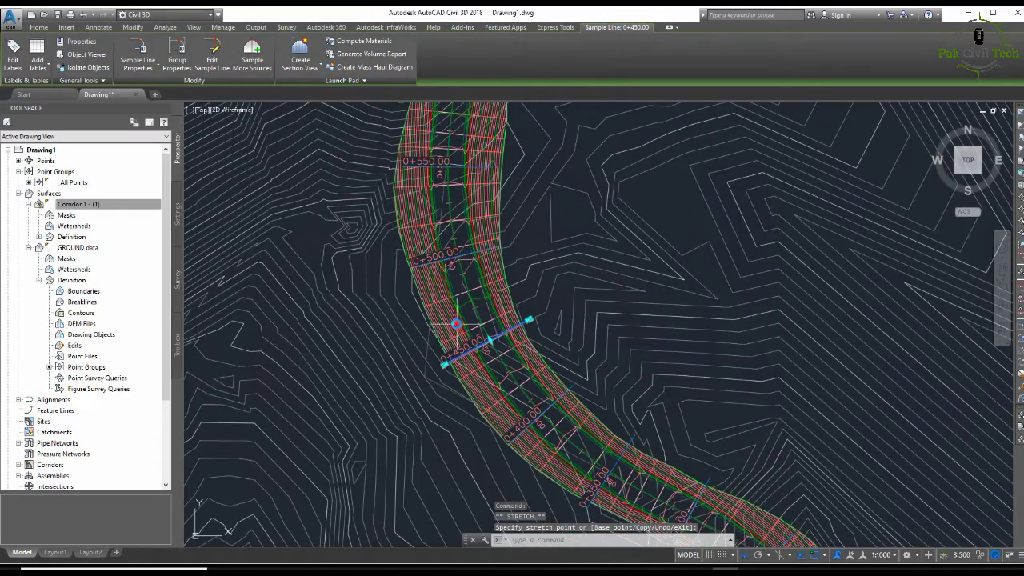
scroll(425, 265, "up", 4)
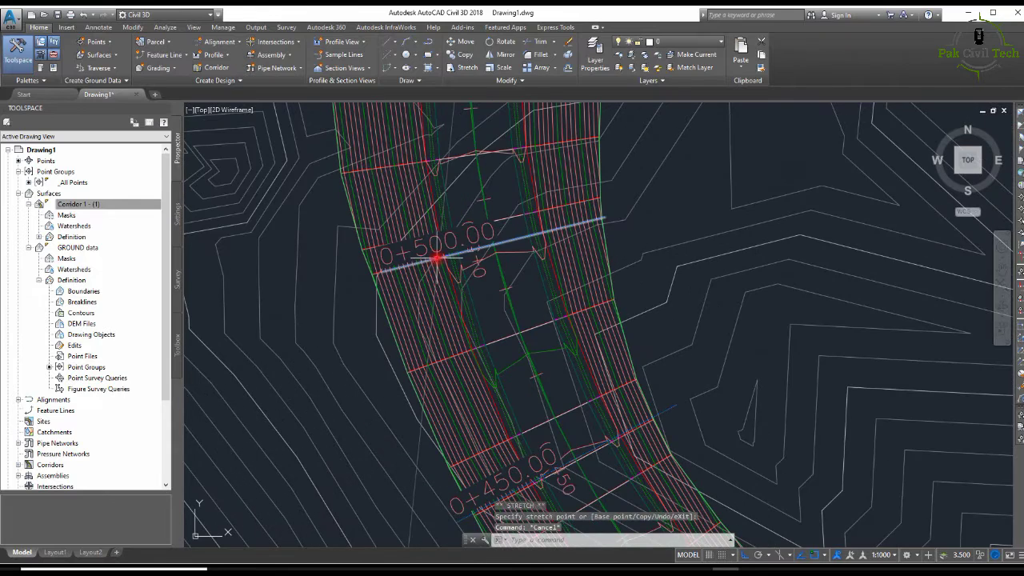
left_click(505, 243)
scroll(382, 272, "up", 2)
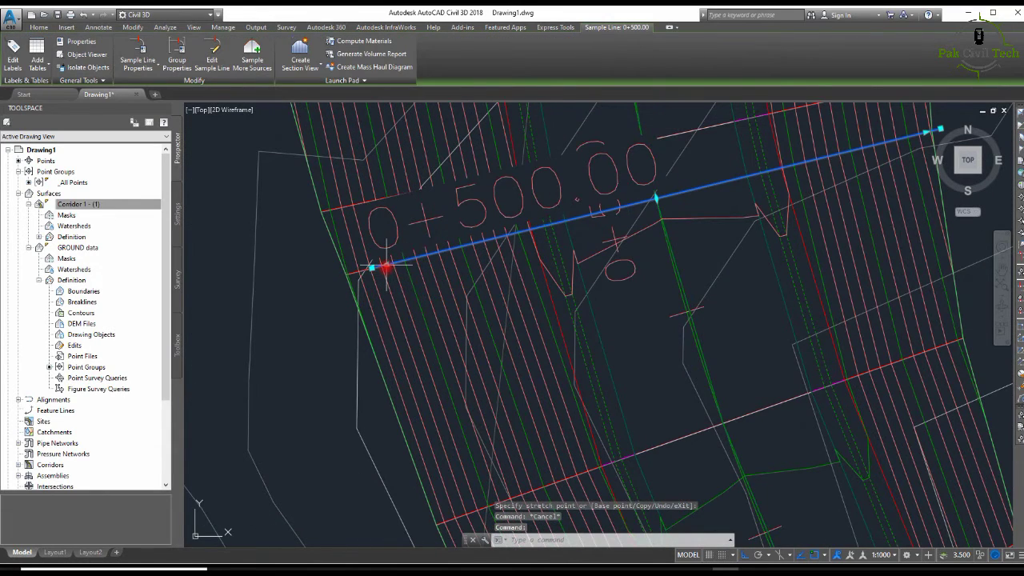
left_click(386, 268)
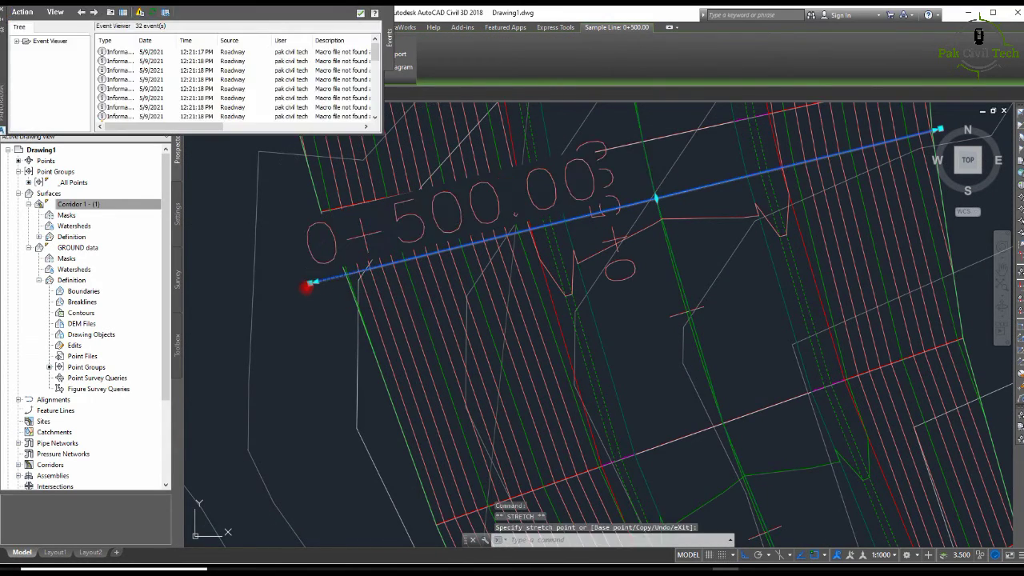
left_click(394, 133)
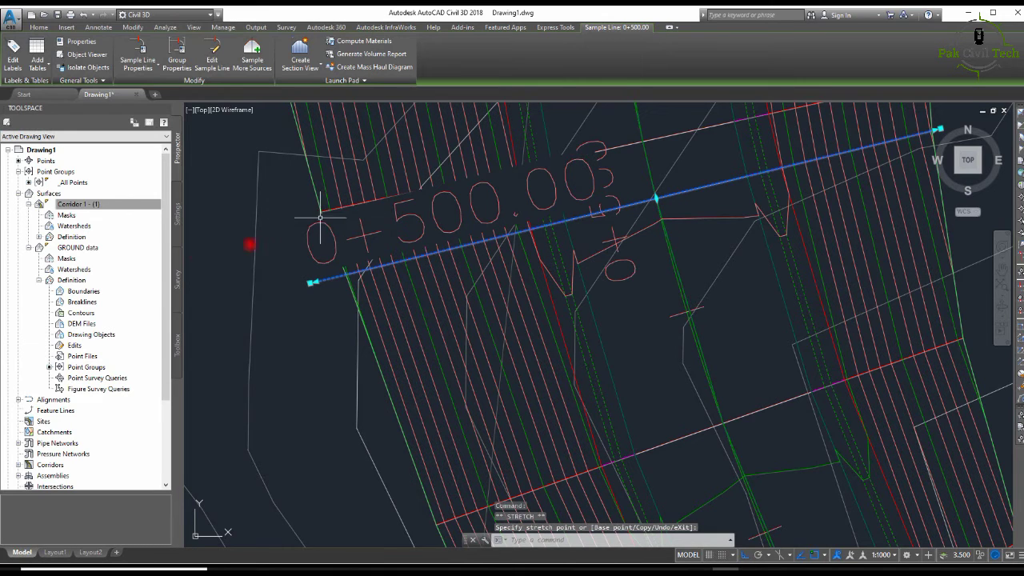
Step: Toggle the automatic rebuild option of the Corridor 1 - (1) surface and deselect the sample line
left_click(80, 205)
right_click(92, 205)
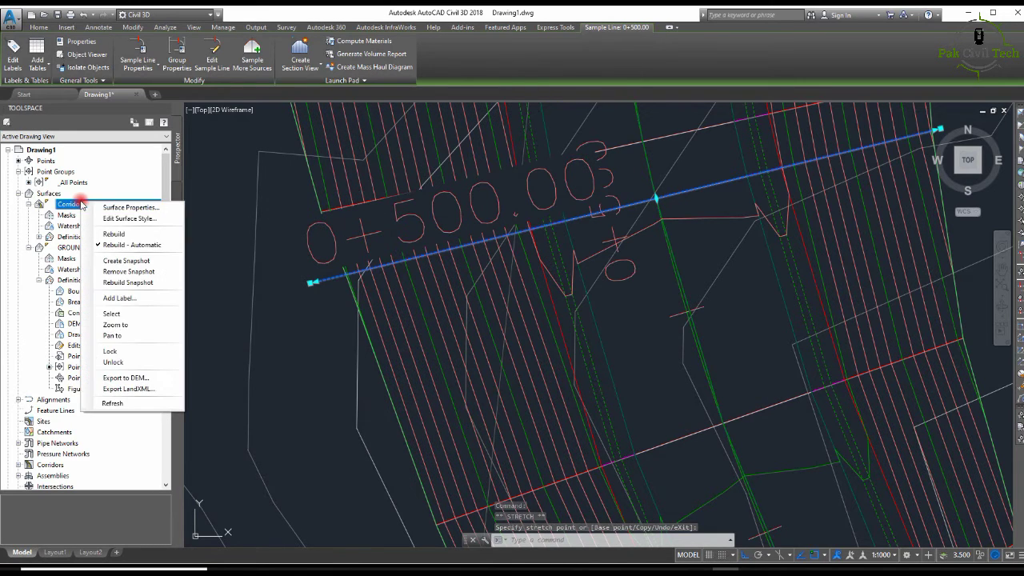
left_click(122, 245)
key("Escape")
scroll(324, 253, "down", 3)
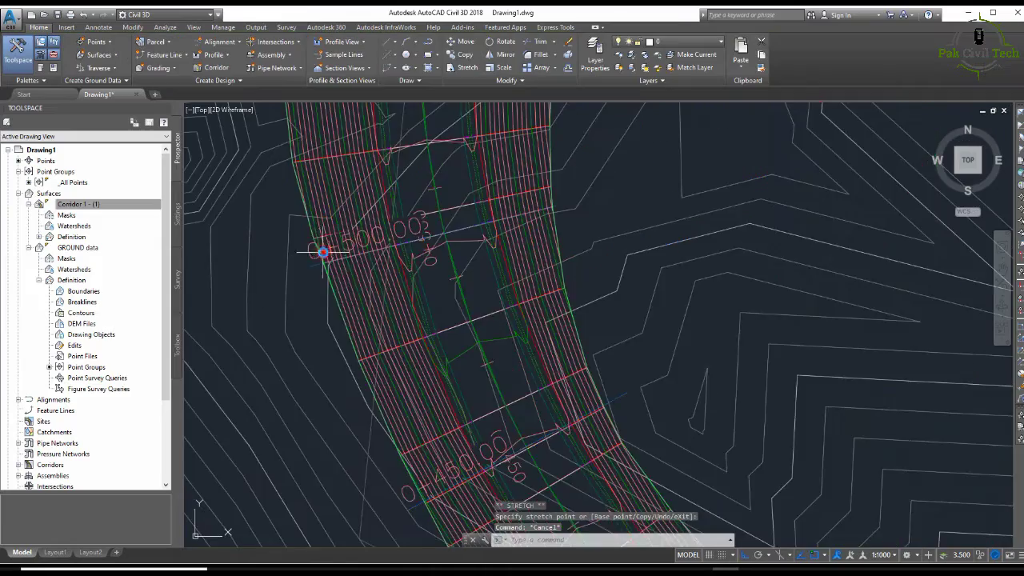
scroll(324, 252, "down", 10)
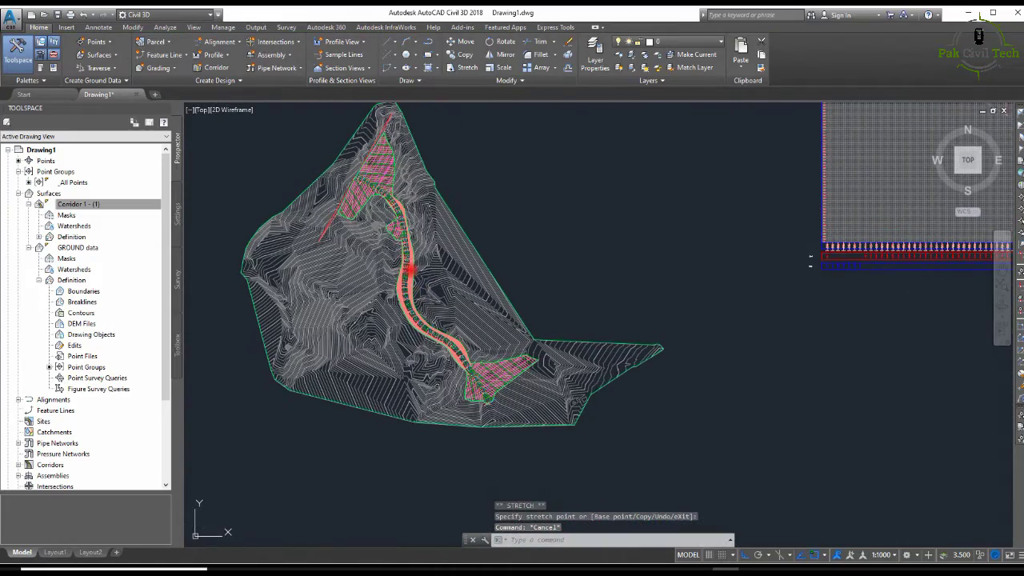
key("Escape")
scroll(465, 264, "down", 4)
scroll(438, 262, "up", 10)
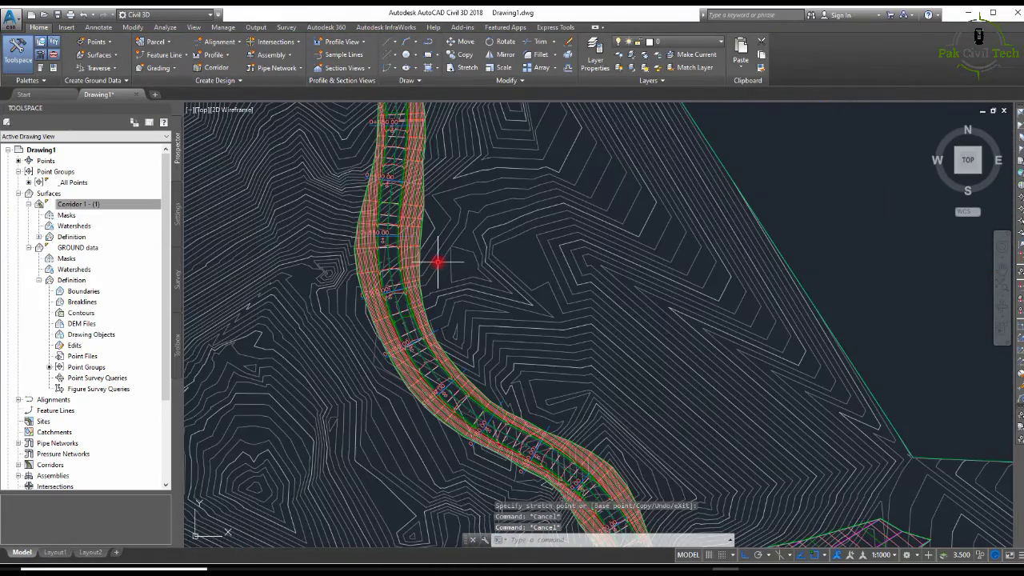
scroll(437, 256, "down", 6)
key("Escape")
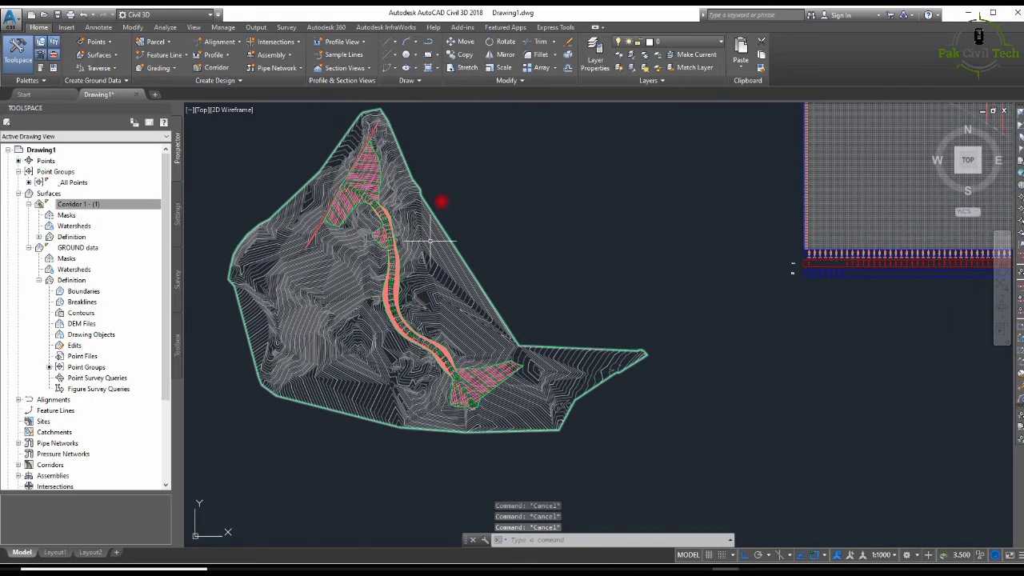
Step: Start creating multiple section views for Alignment OF ROAD with SL Collection - 1, using Draft placement in model space
left_click(361, 69)
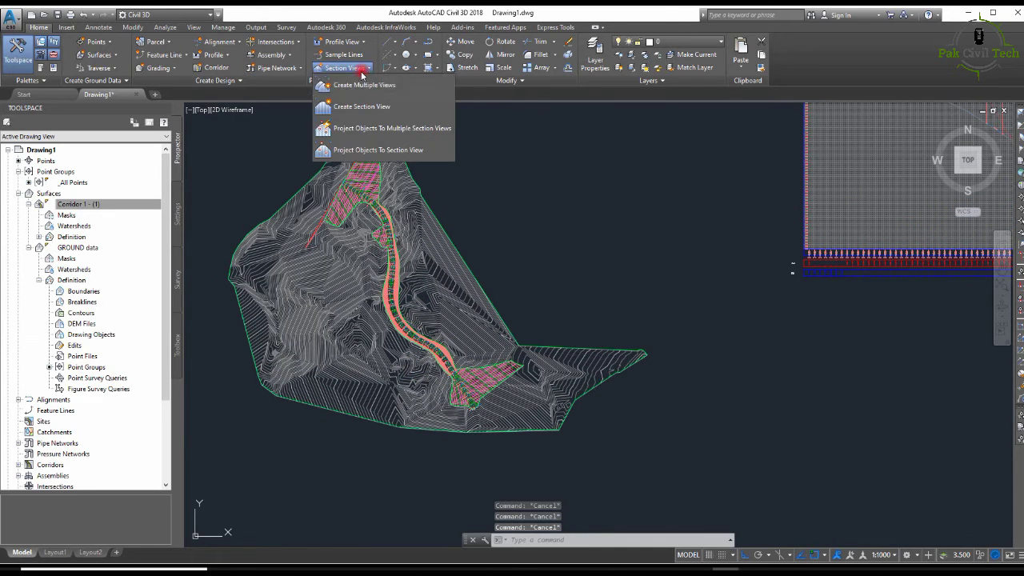
key("Escape")
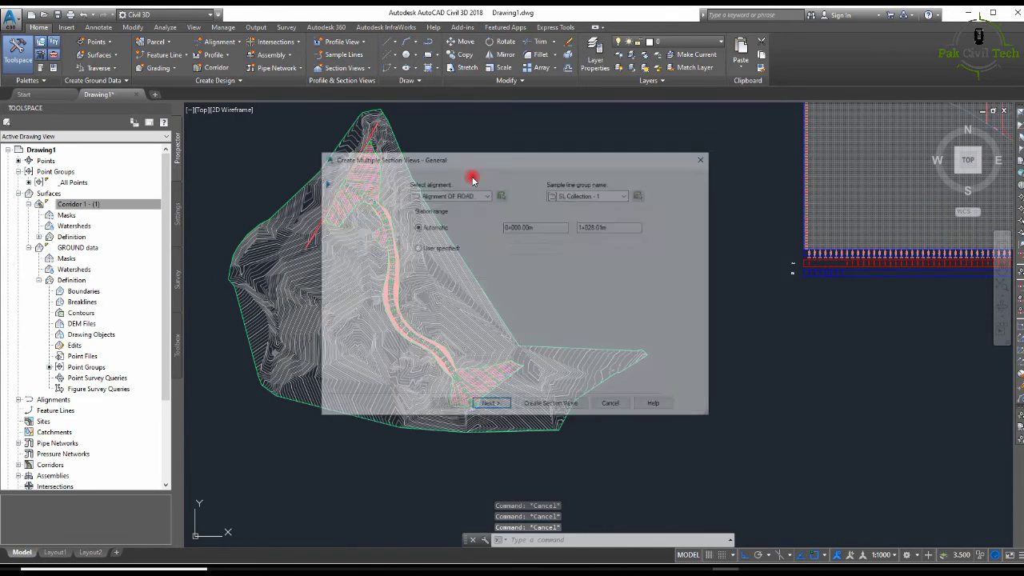
left_click(491, 406)
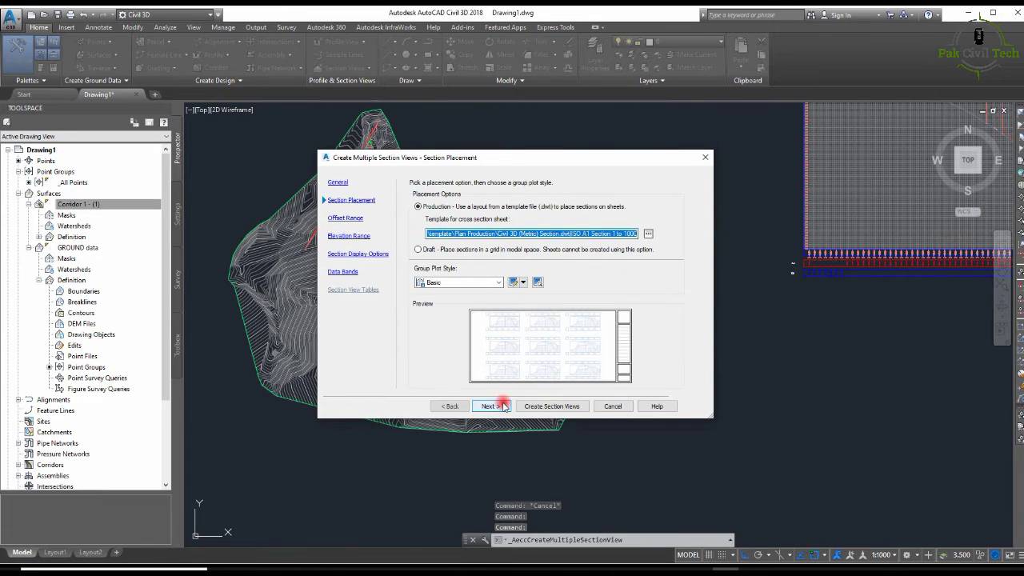
left_click(418, 249)
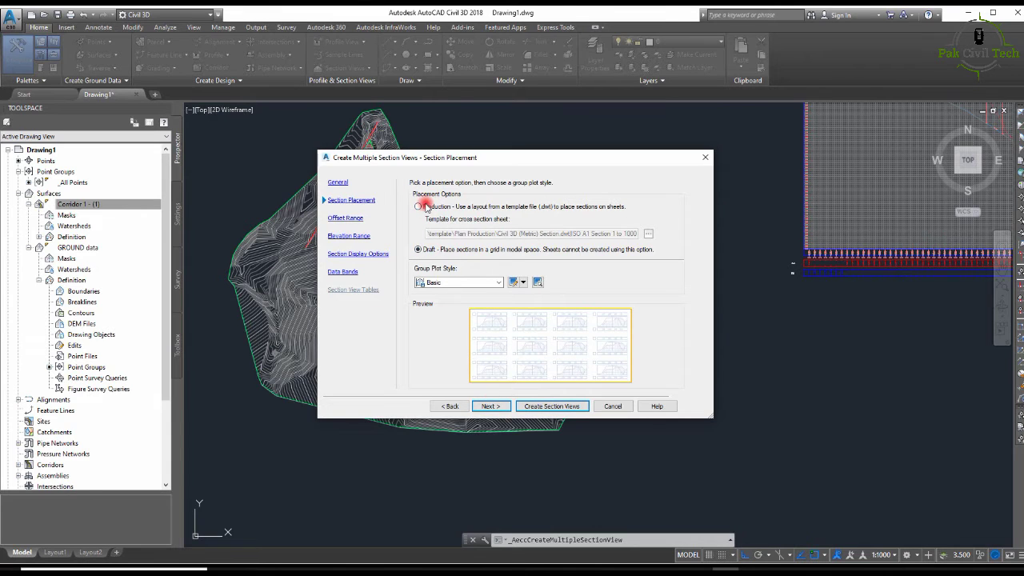
Step: Keep the automatic offset and elevation ranges and set Corridor 1's code set style to View-Edit for the section views
left_click(487, 408)
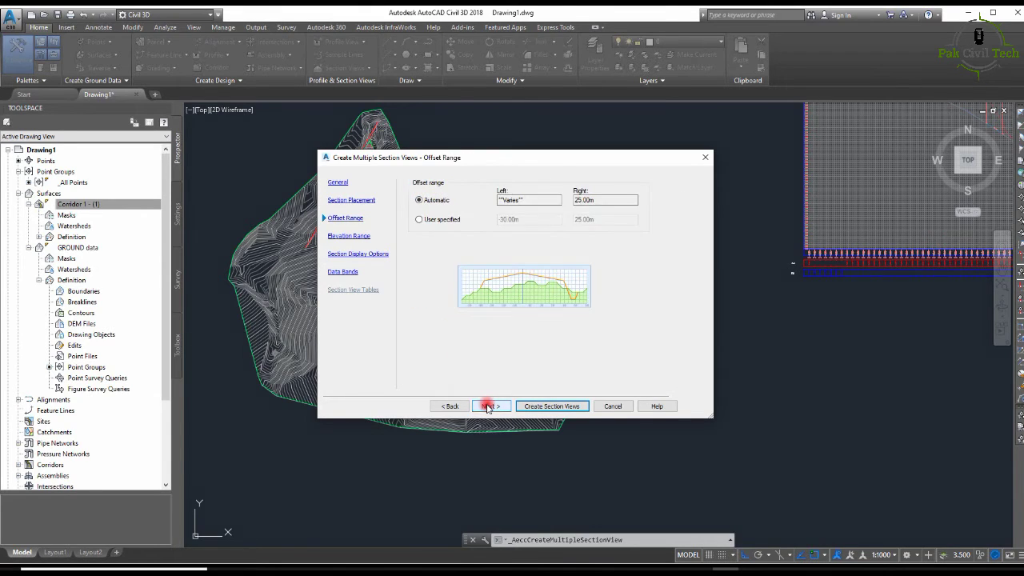
left_click(487, 408)
left_click(487, 408)
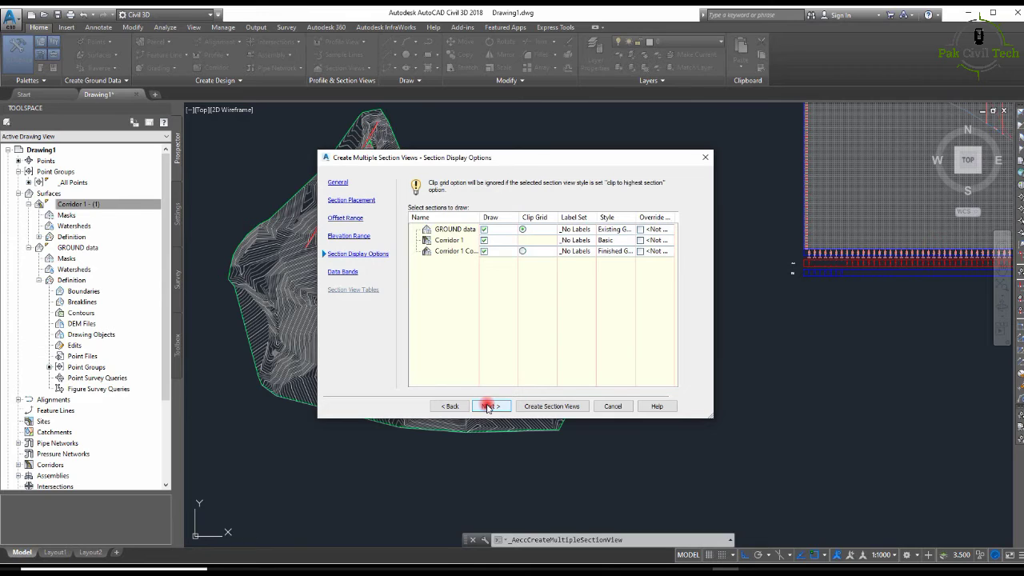
left_click(593, 241)
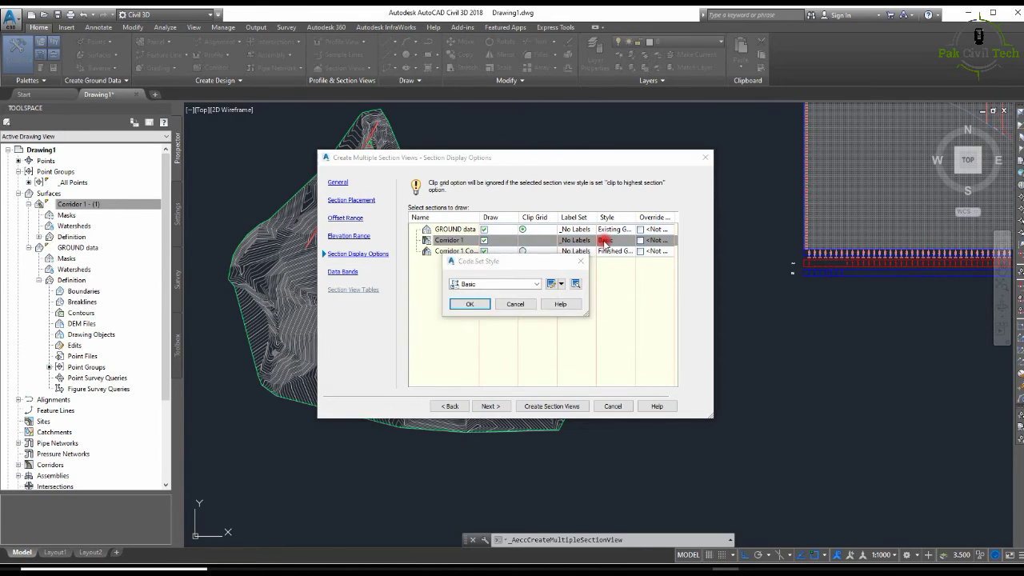
left_click(525, 284)
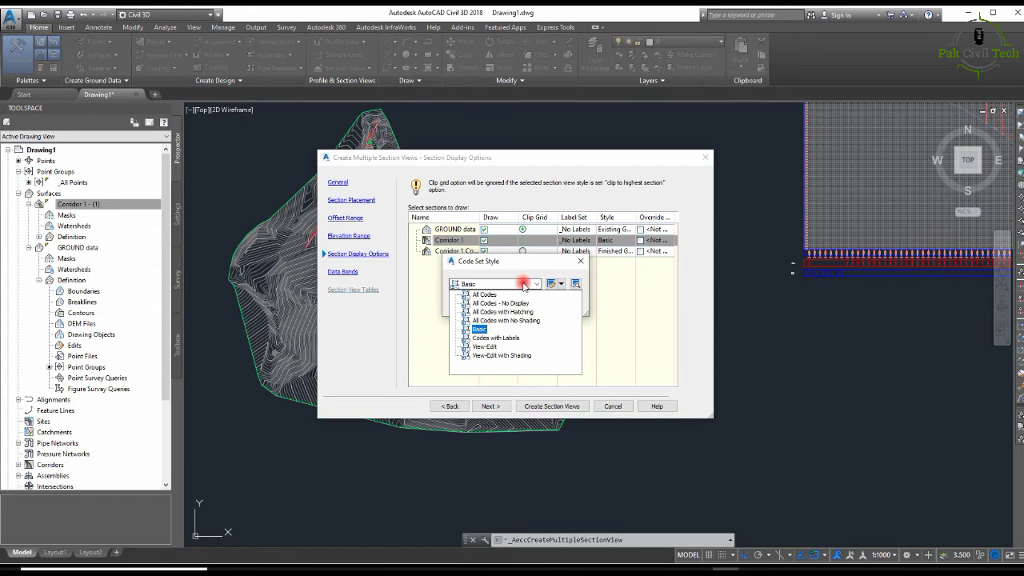
left_click(485, 347)
left_click(474, 304)
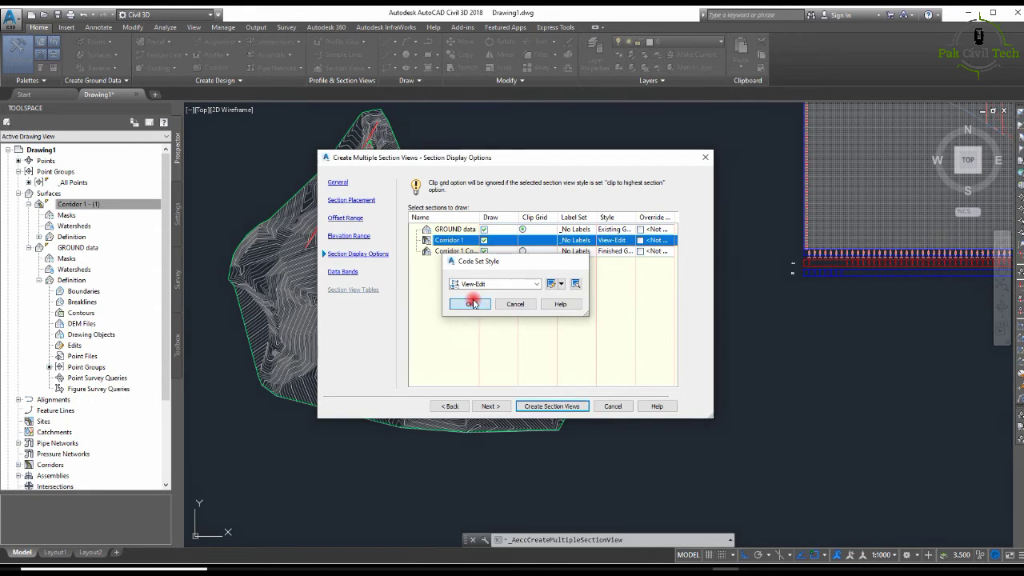
Step: Create the section views with the Offsets Only band set and place their grid in empty space beside the profile view
left_click(491, 407)
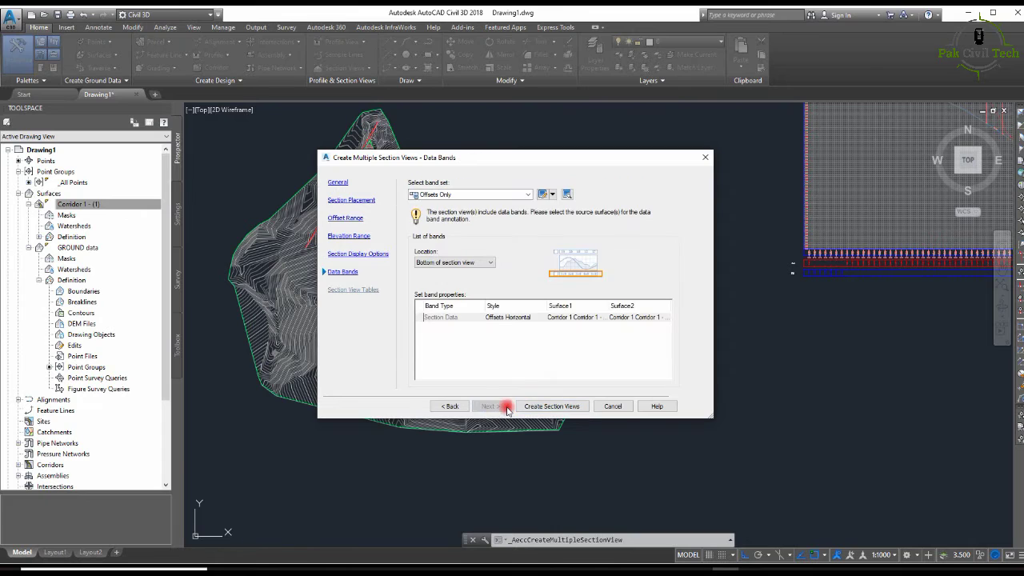
left_click(547, 407)
scroll(580, 309, "down", 8)
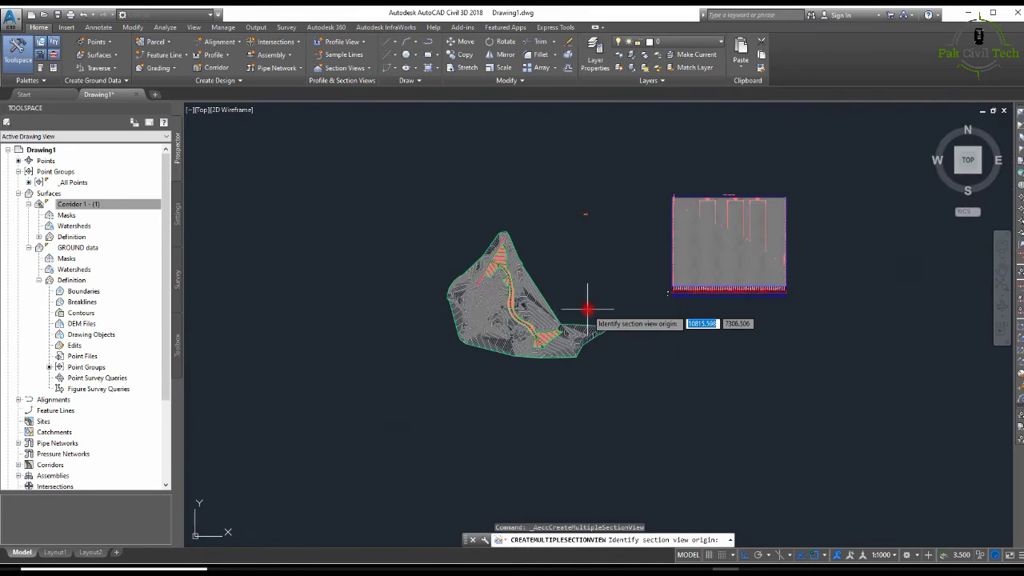
scroll(568, 306, "up", 5)
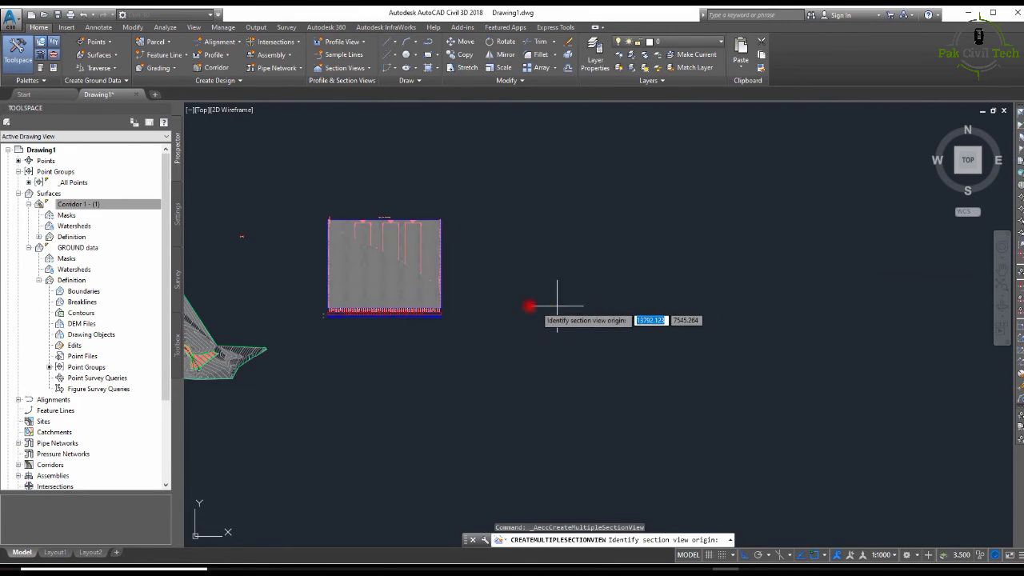
left_click(490, 293)
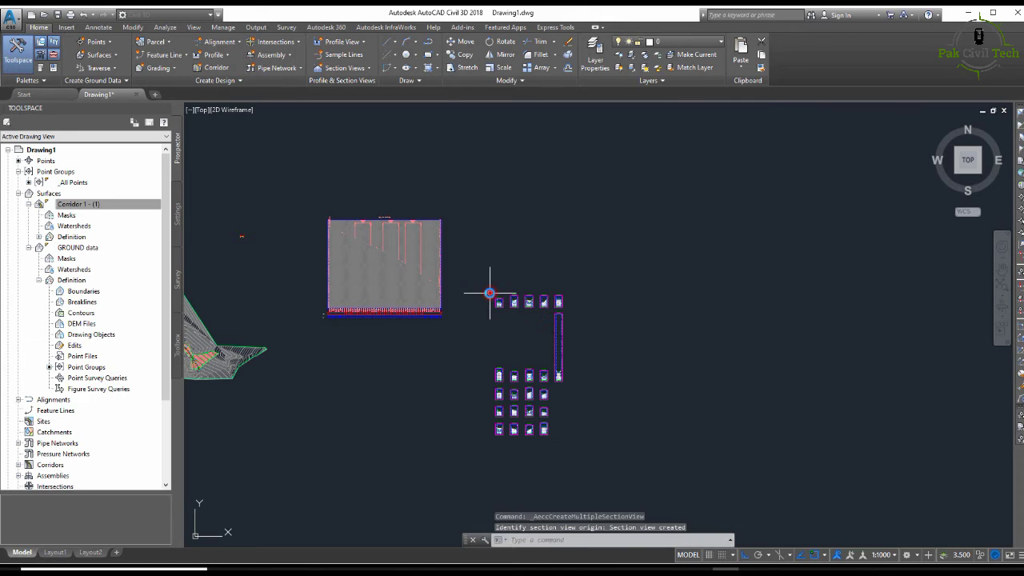
Step: Examine the new grid of section views, including the unusually tall one, and compare it with the corridor plan and profile view
scroll(552, 336, "down", 2)
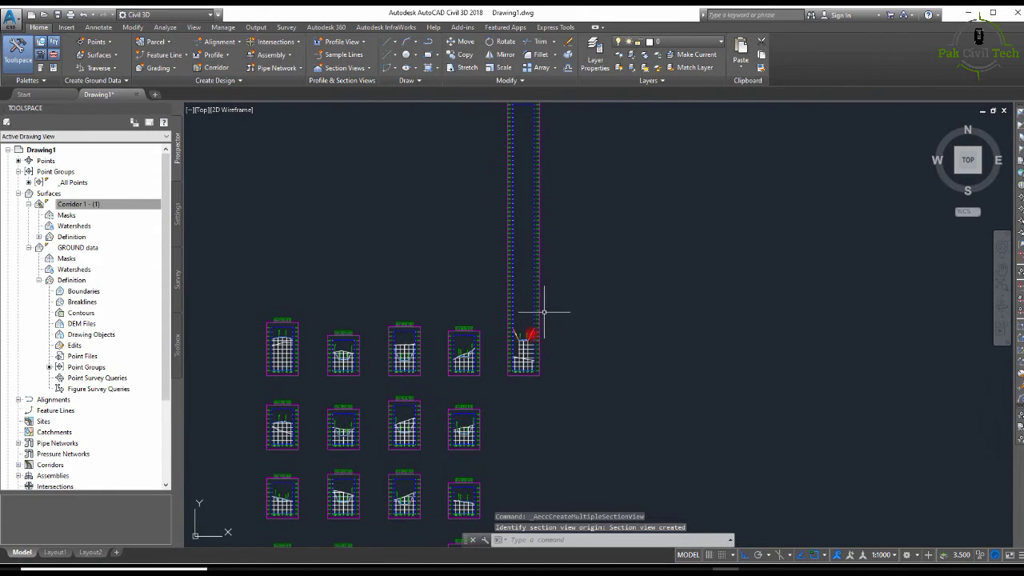
scroll(536, 328, "up", 3)
scroll(525, 331, "down", 6)
scroll(530, 284, "up", 8)
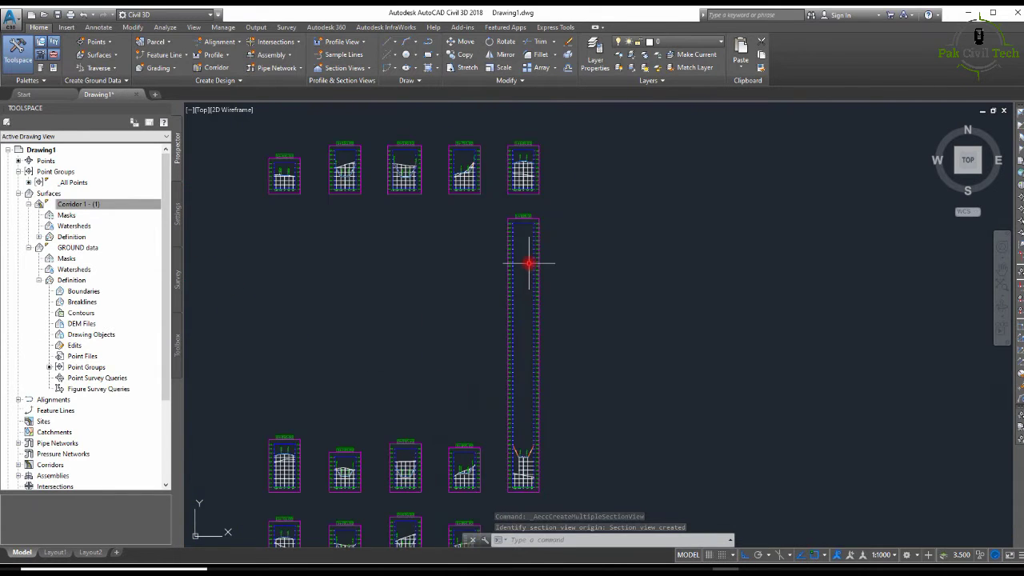
scroll(529, 275, "down", 4)
scroll(529, 276, "up", 8)
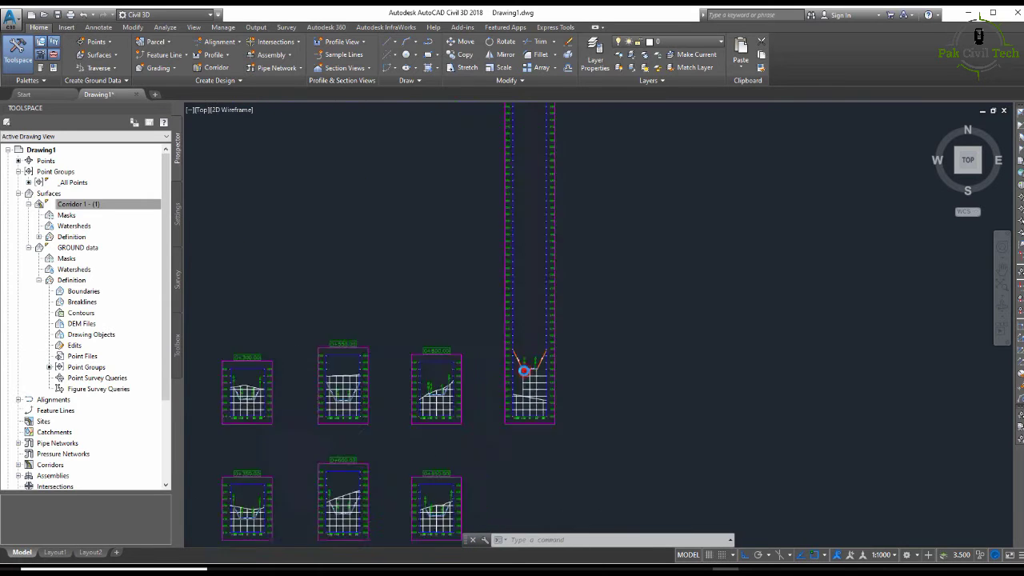
scroll(521, 347, "down", 9)
scroll(517, 241, "down", 8)
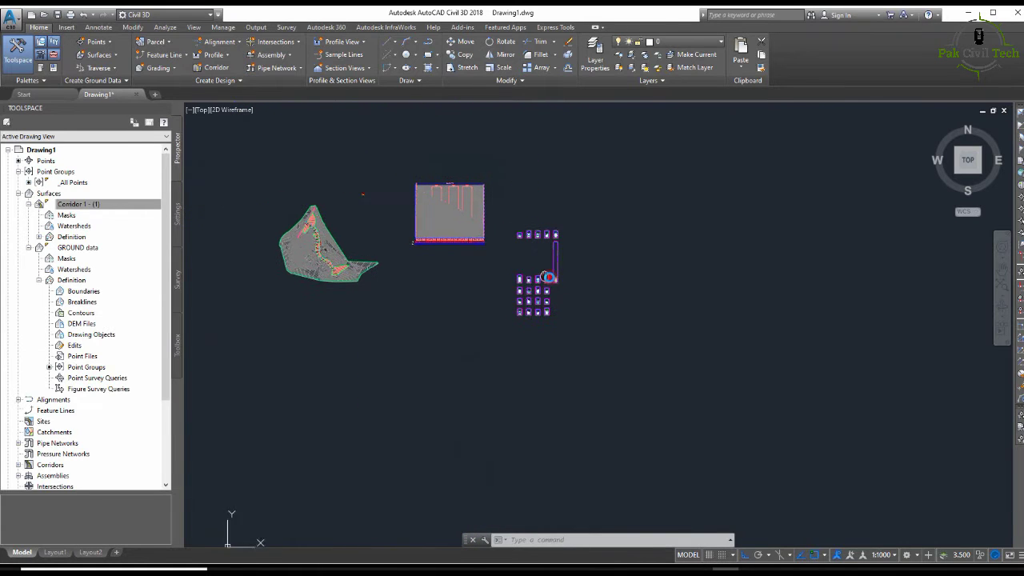
scroll(342, 275, "up", 2)
scroll(305, 229, "up", 4)
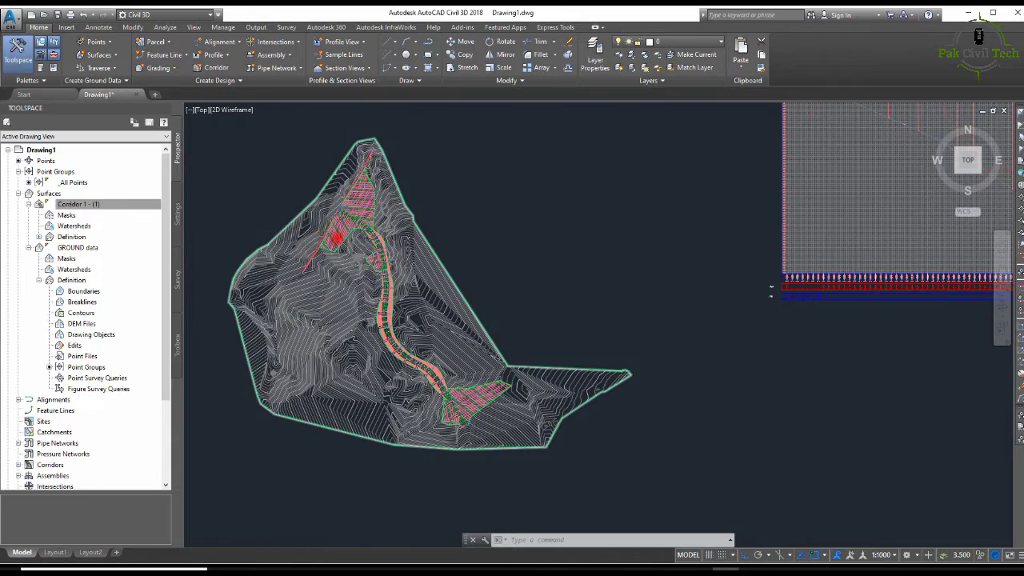
scroll(521, 229, "down", 7)
scroll(441, 226, "up", 6)
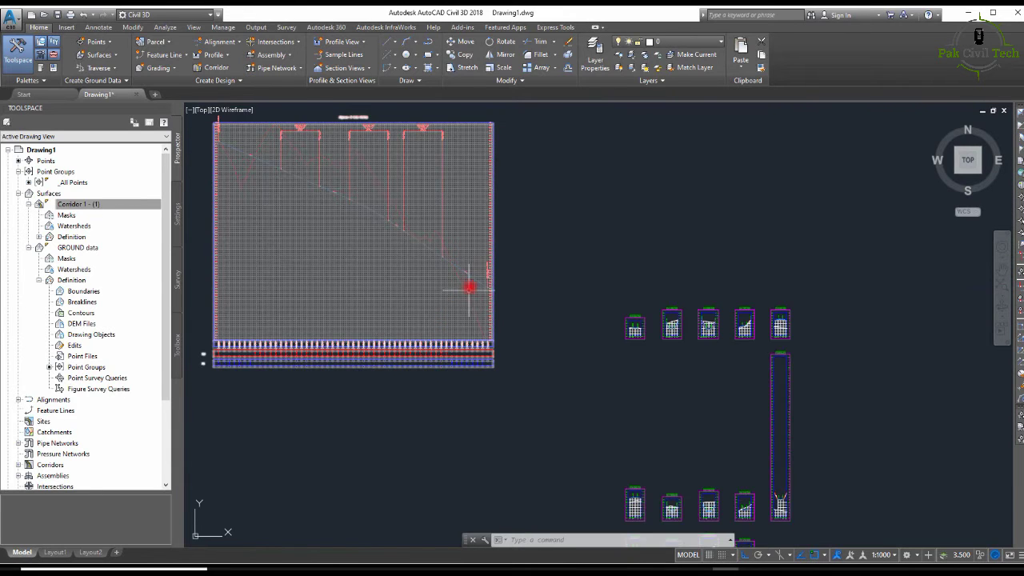
scroll(473, 286, "up", 6)
scroll(526, 286, "down", 8)
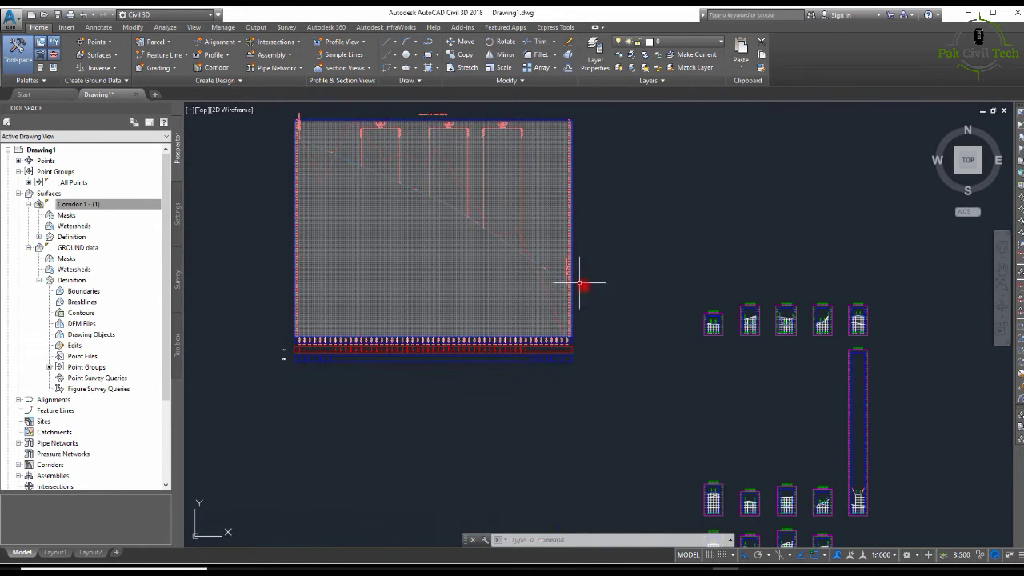
scroll(648, 320, "up", 4)
Step: Inspect a single cross-section view closely for its road slopes and ground line
key("Escape")
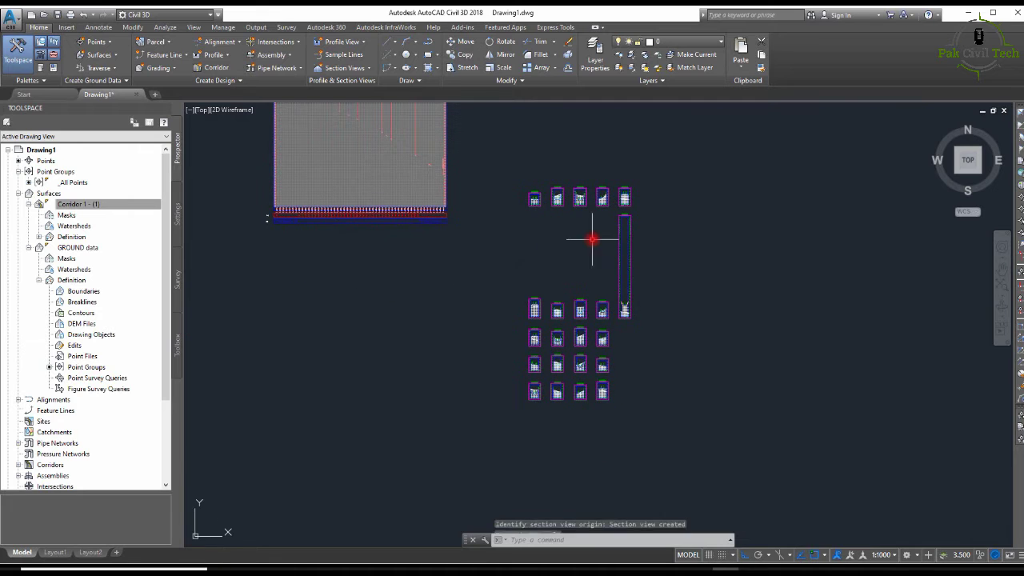
scroll(535, 308, "up", 5)
scroll(526, 237, "up", 8)
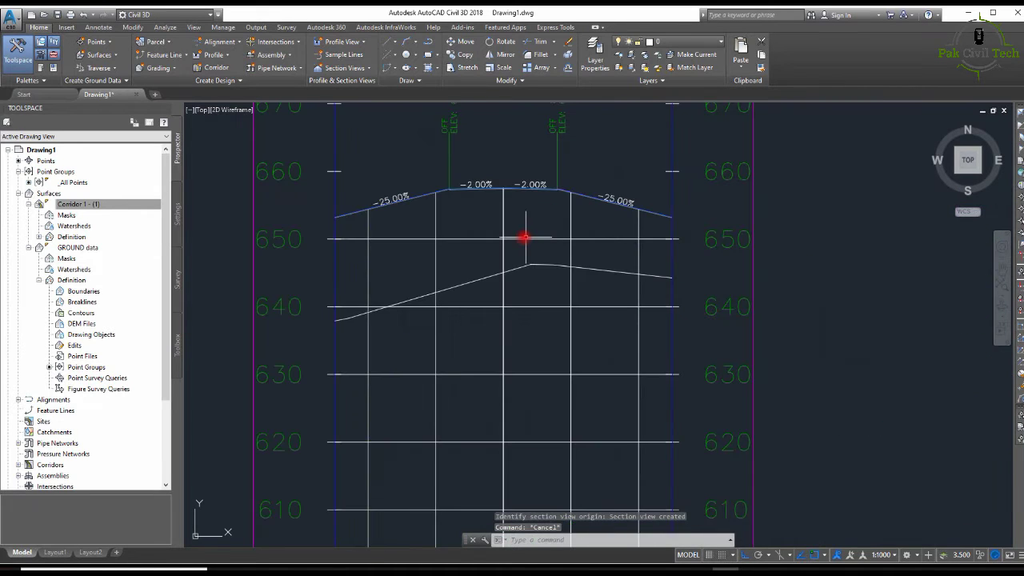
key("Escape")
key("Escape")
scroll(501, 188, "down", 8)
scroll(501, 188, "down", 8)
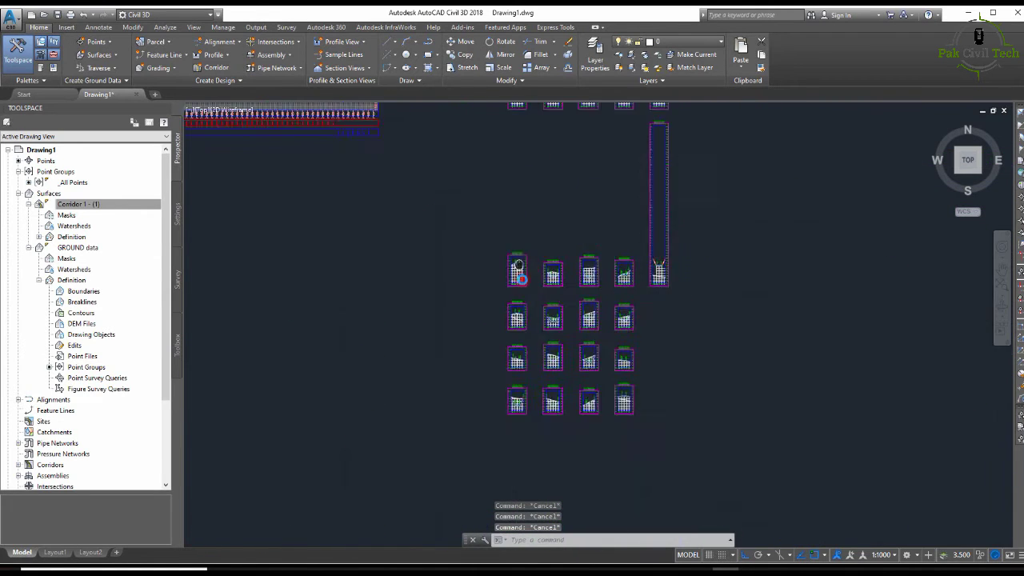
scroll(753, 288, "down", 2)
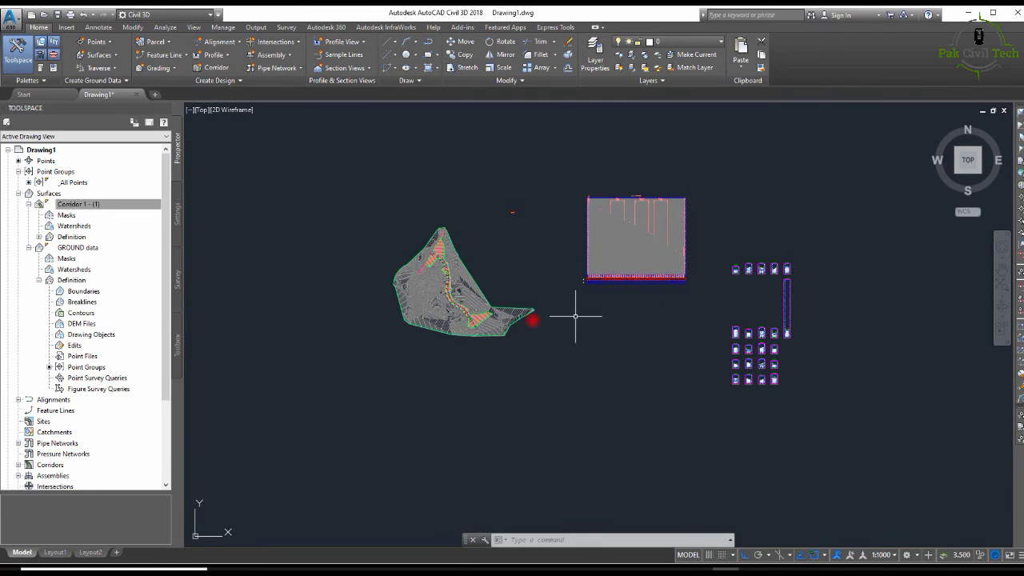
Step: Open the group properties of SL Collection - 1 using the 0+400.00 sample line
scroll(449, 310, "up", 6)
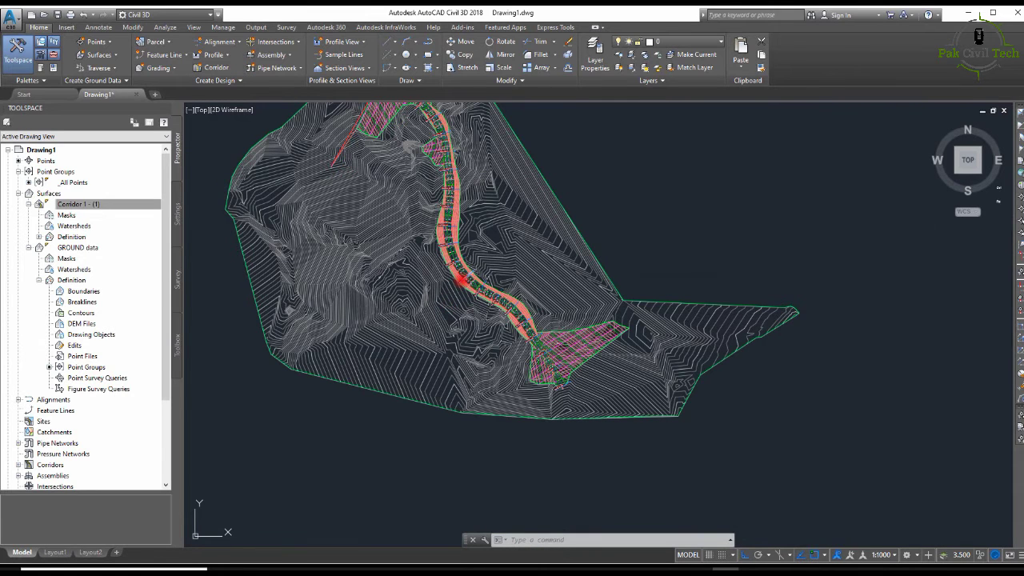
key("Escape")
scroll(456, 270, "up", 8)
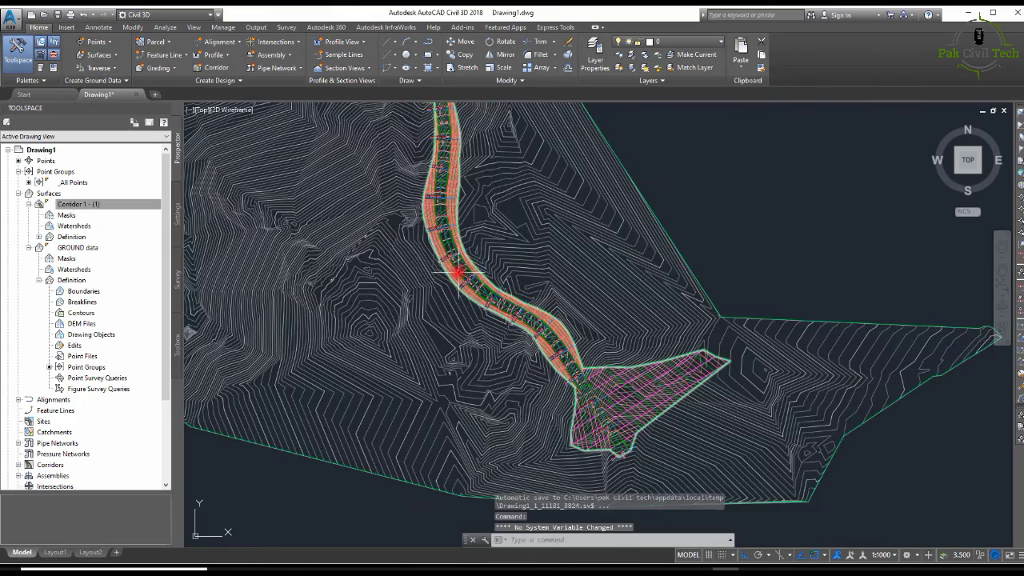
left_click(556, 274)
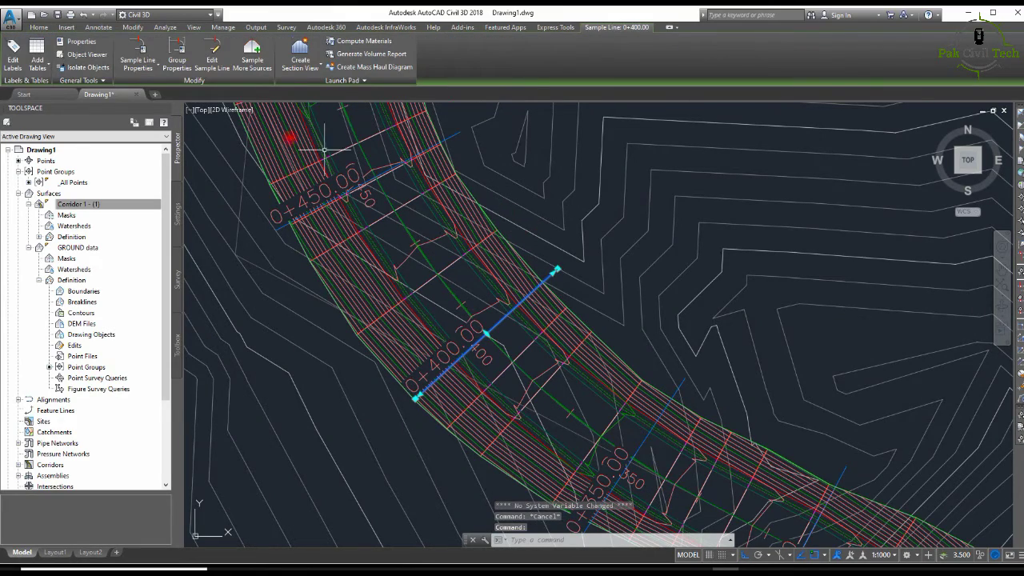
left_click(178, 60)
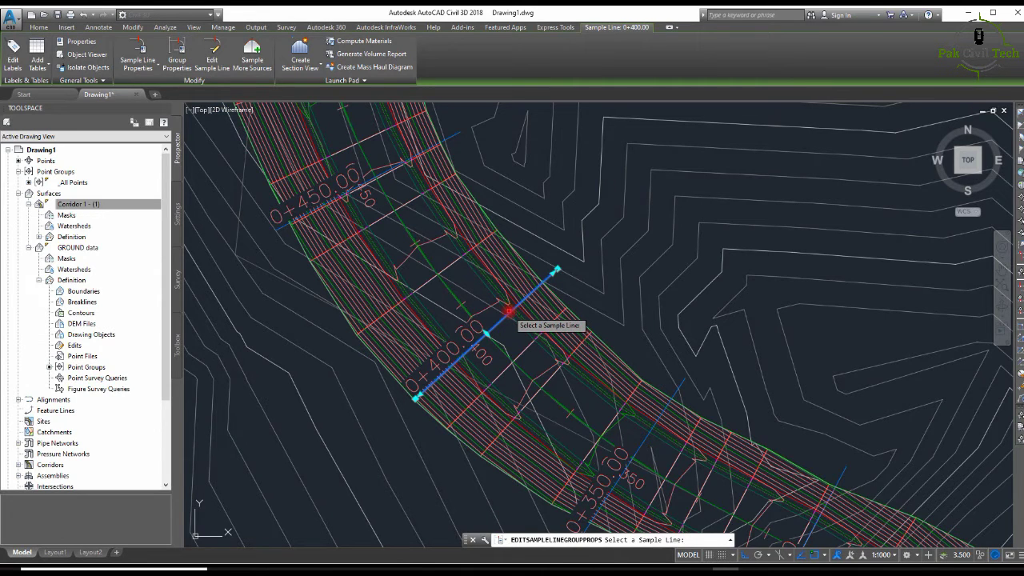
left_click(508, 312)
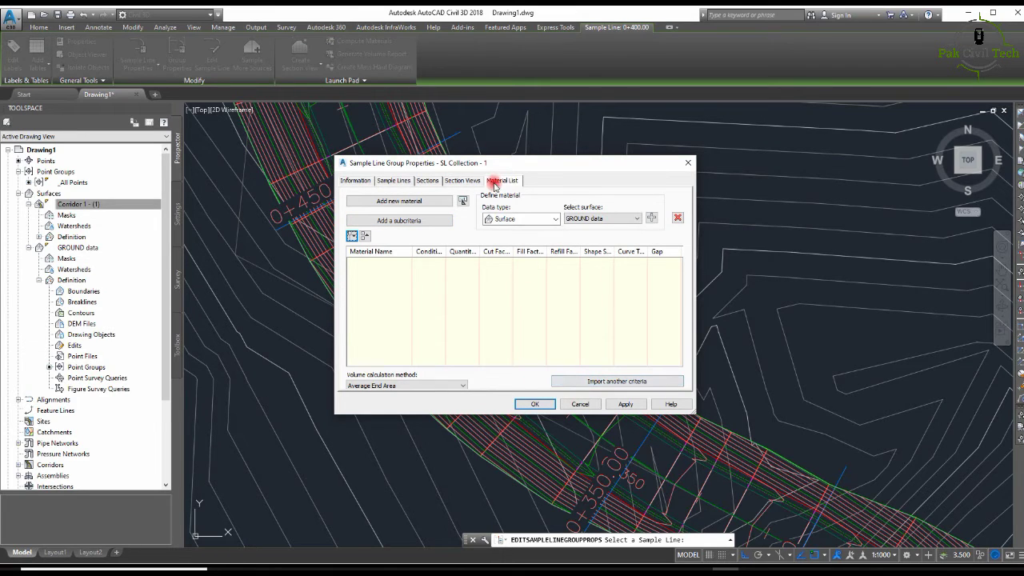
Step: Import the Cut and Fill quantity takeoff criteria into the material list of SL Collection - 1
left_click(611, 381)
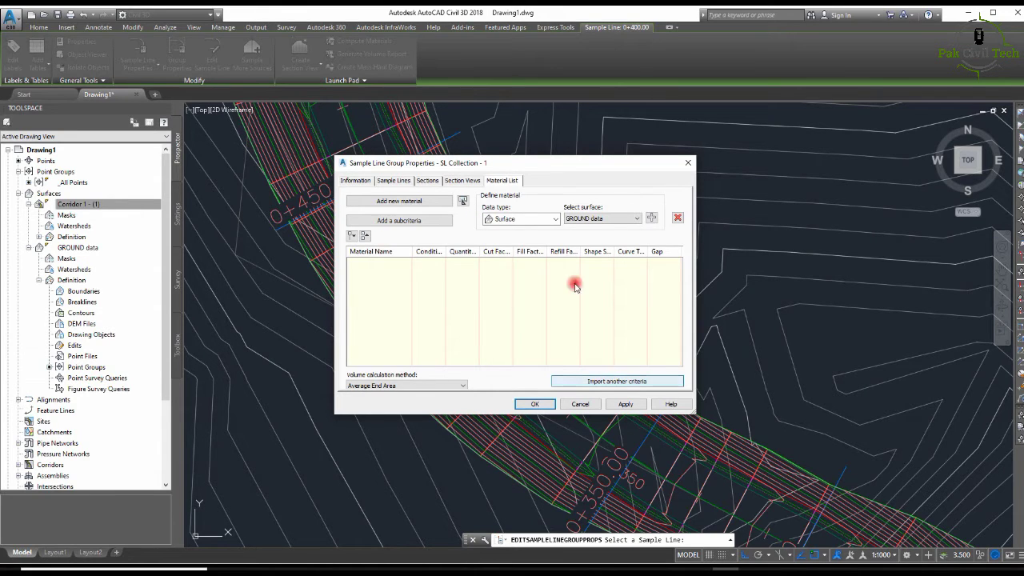
left_click(624, 381)
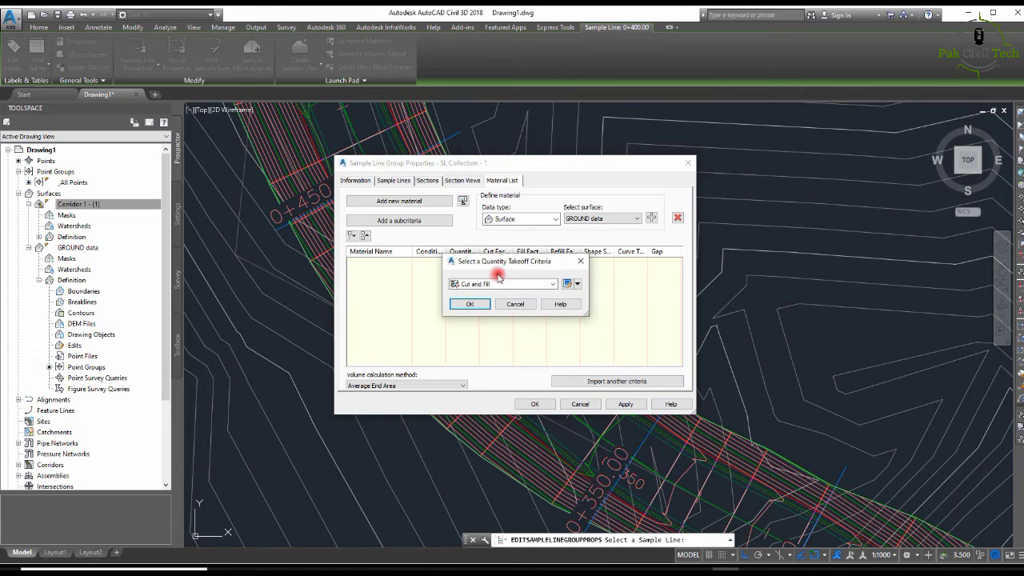
left_click(465, 302)
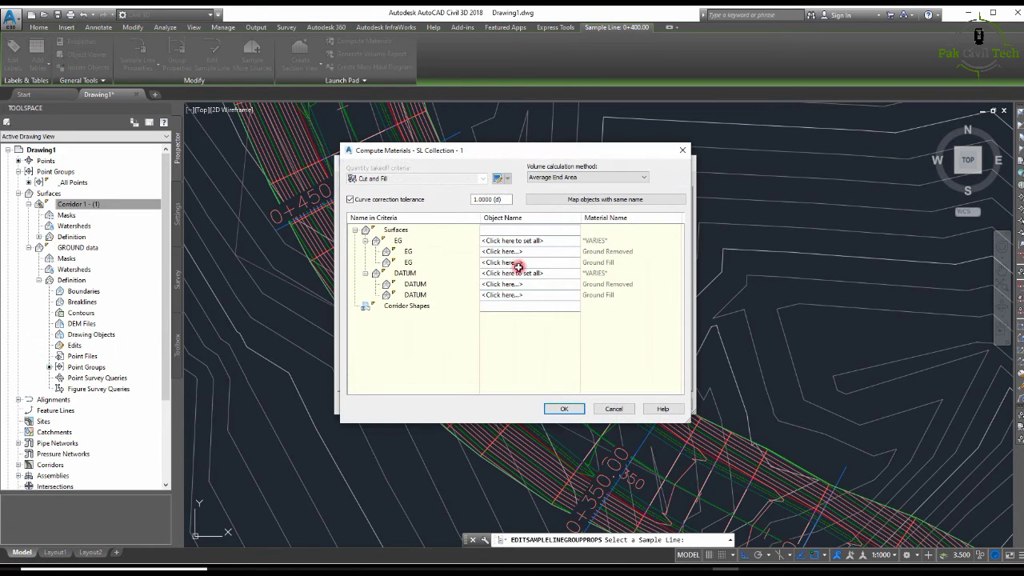
Step: Map EG to GROUND data and DATUM to Corridor 1 Corridor 1 - (1), compute the materials and apply the material list
left_click(518, 241)
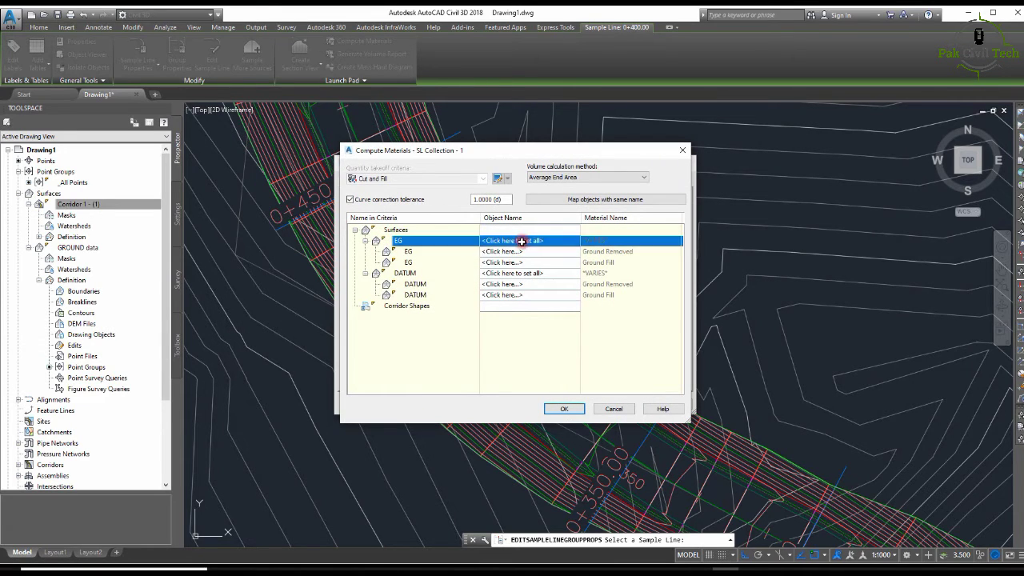
left_click(521, 240)
left_click(512, 251)
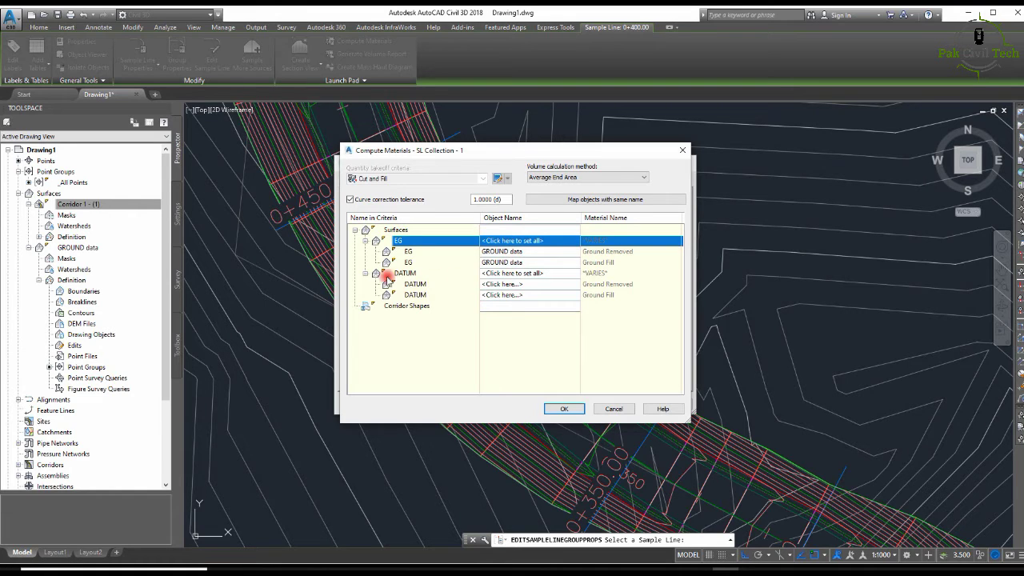
left_click(515, 273)
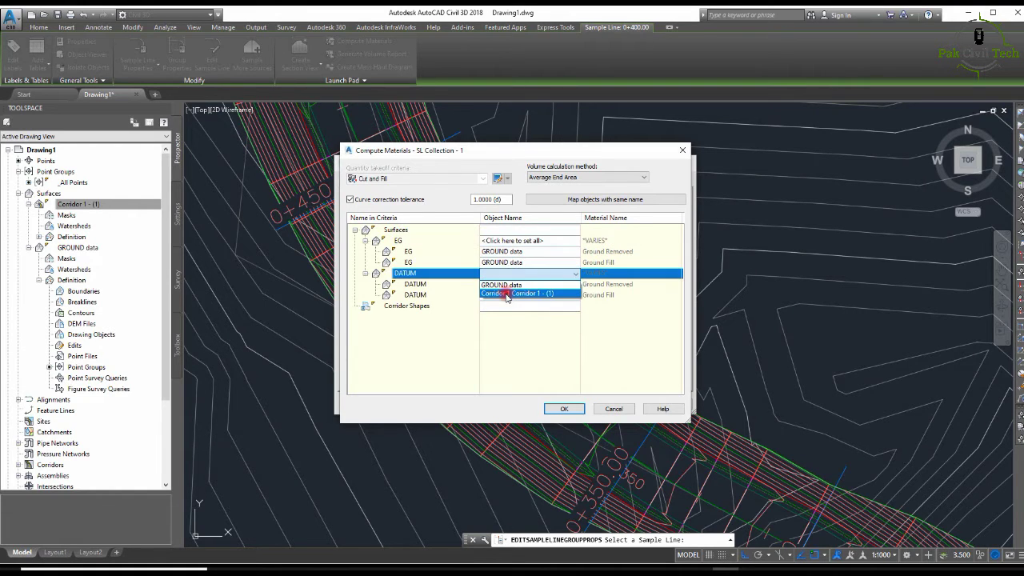
left_click(506, 294)
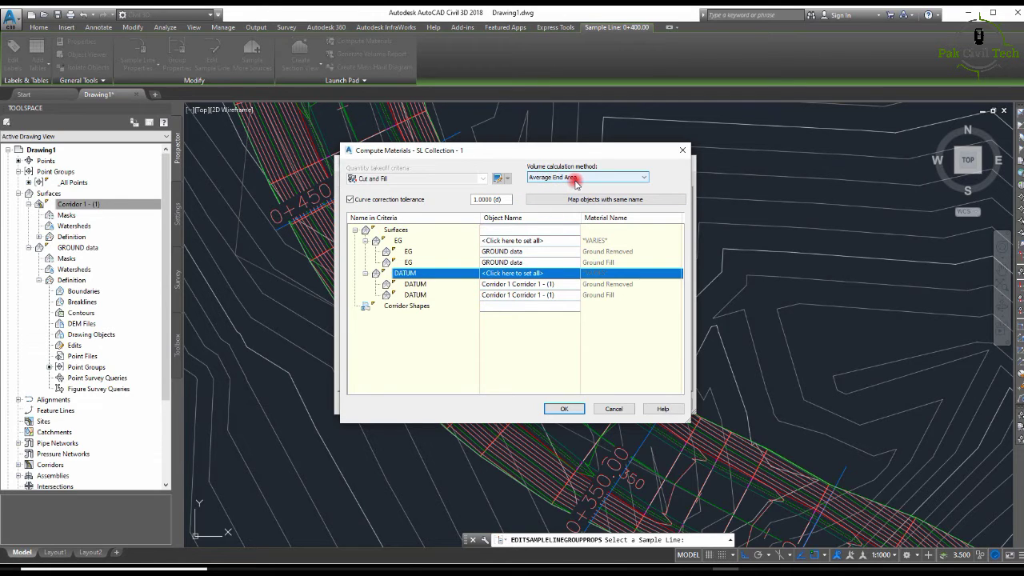
left_click(564, 408)
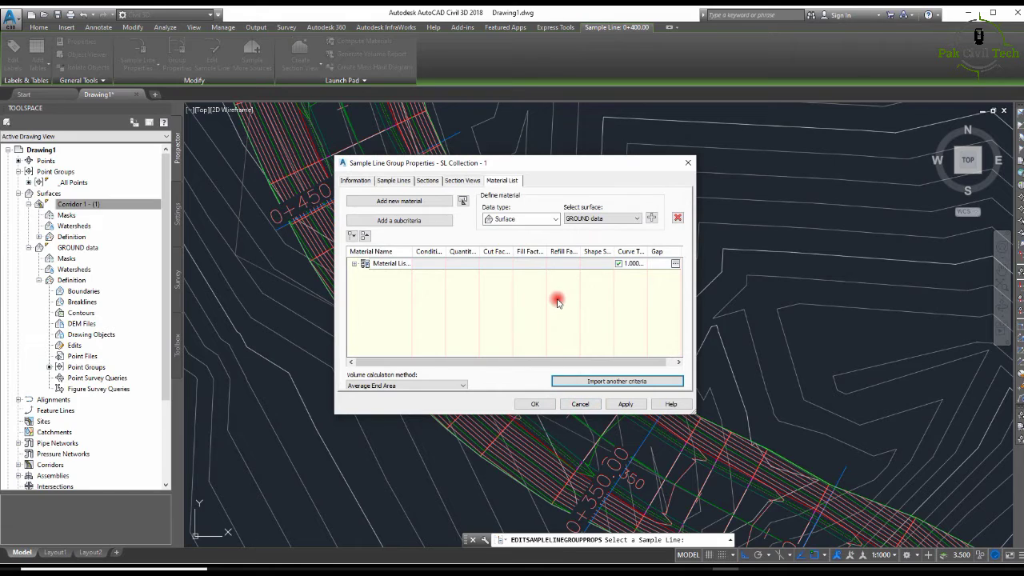
left_click(621, 382)
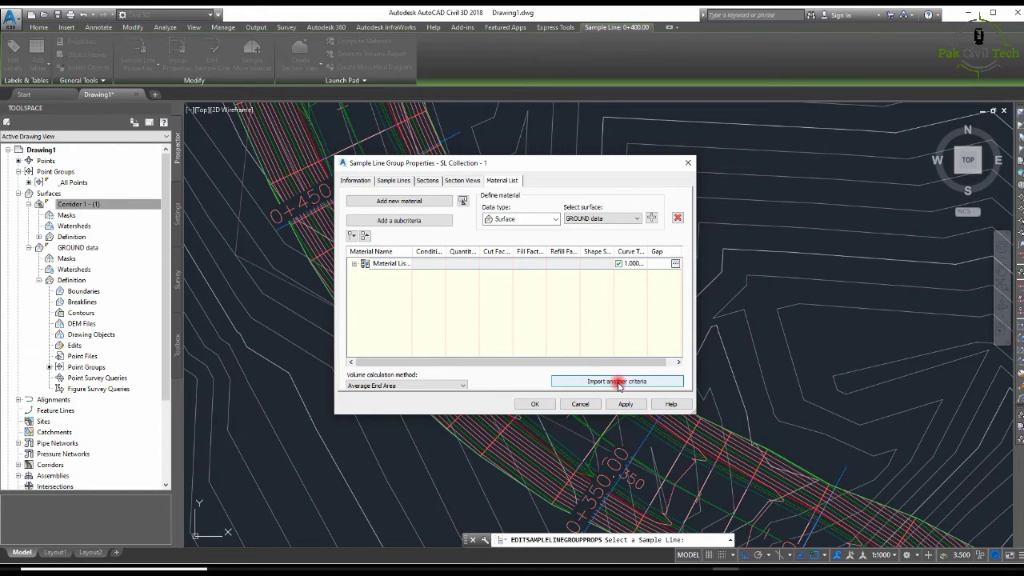
left_click(623, 404)
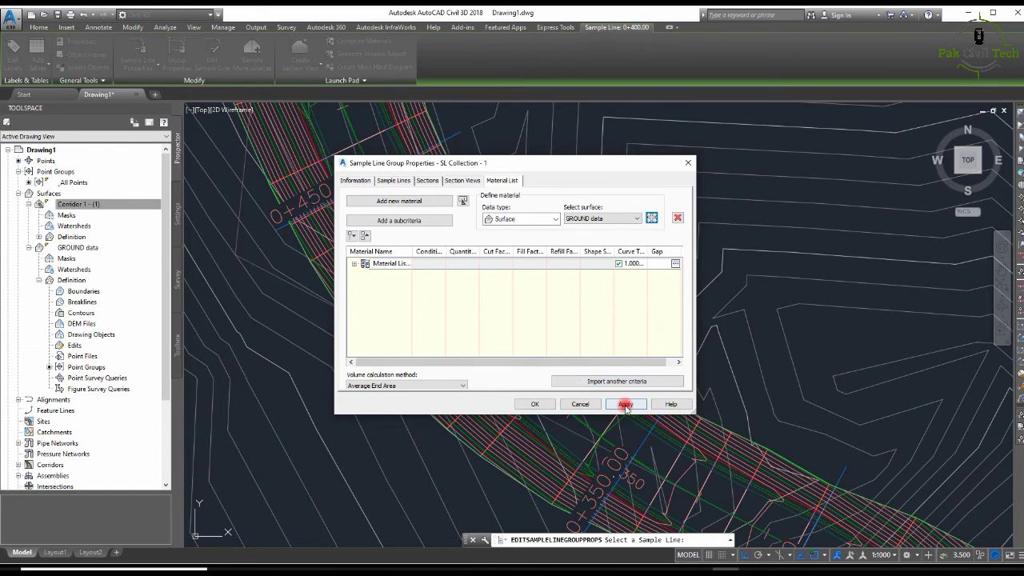
Step: Close the sample line group properties and examine the cut and fill hatching in the 0+050.00 and 0+550.00 section views
left_click(581, 404)
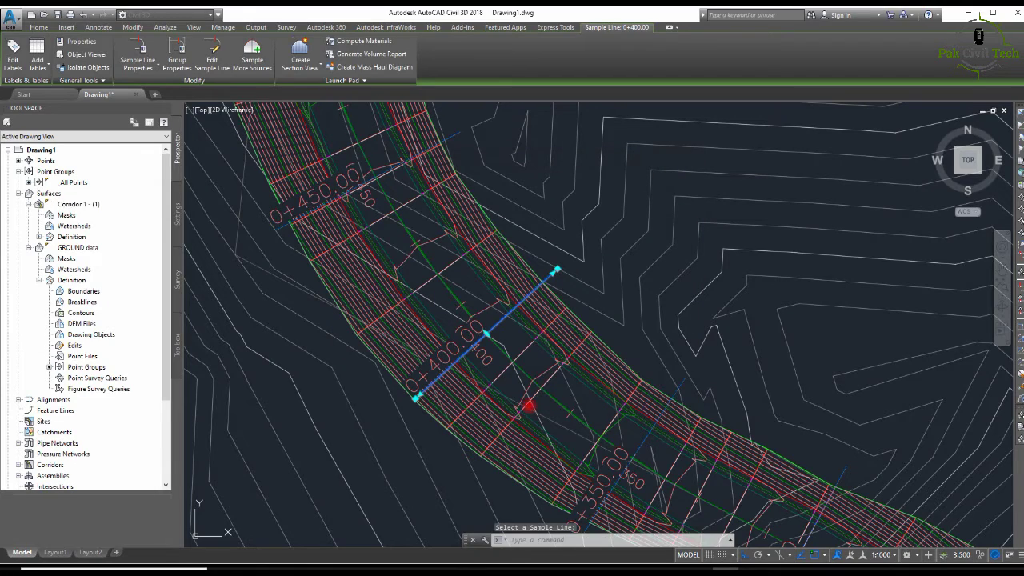
scroll(554, 358, "down", 8)
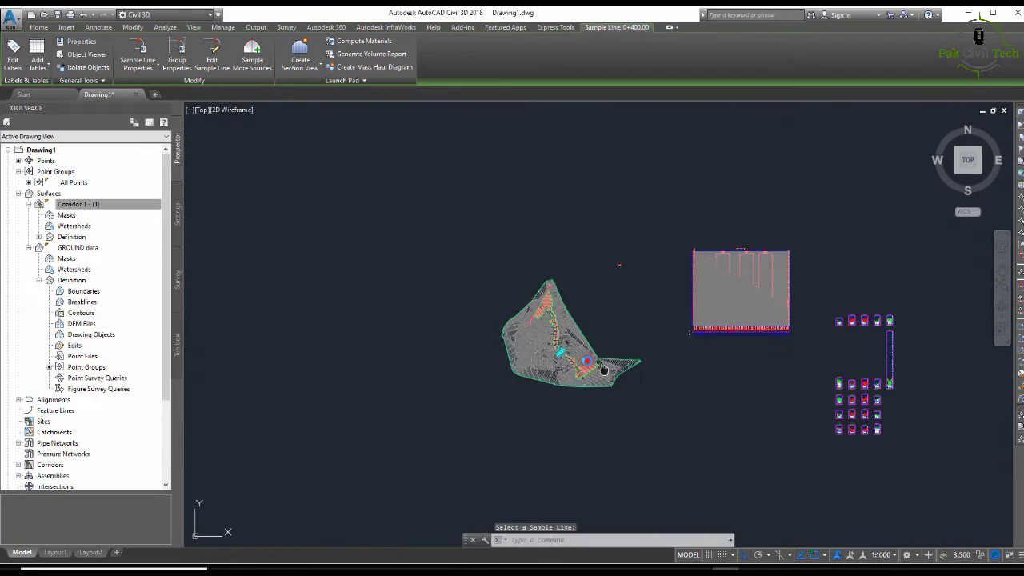
scroll(561, 355, "up", 1)
scroll(700, 362, "up", 4)
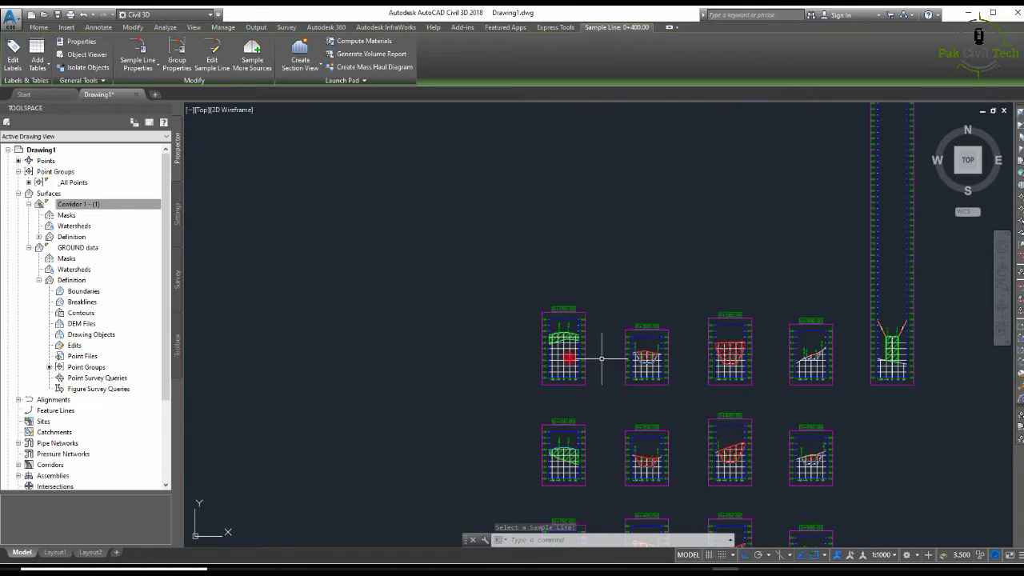
scroll(548, 337, "up", 4)
scroll(646, 355, "down", 5)
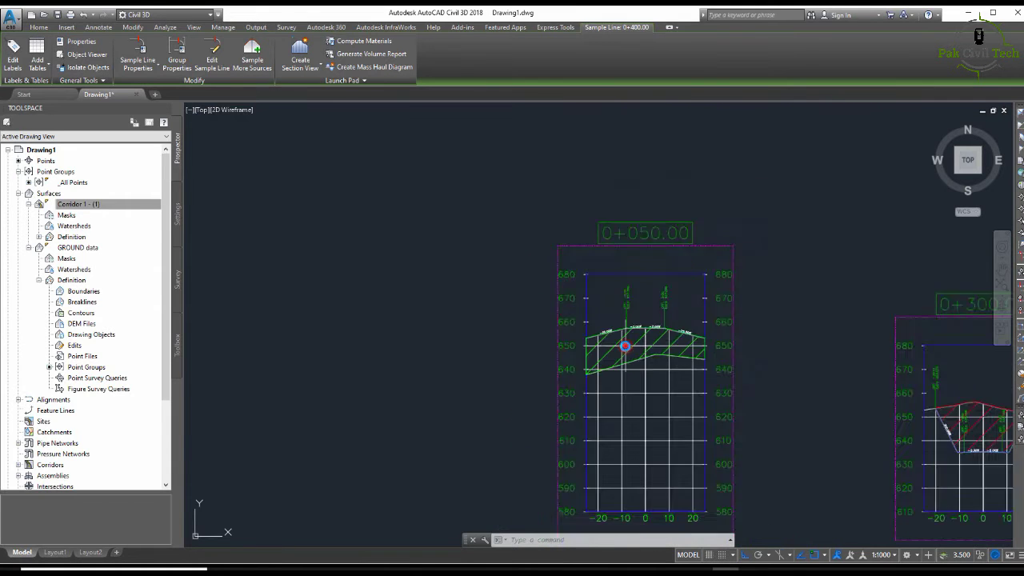
middle_click_drag(752, 360, 603, 329)
scroll(605, 324, "up", 3)
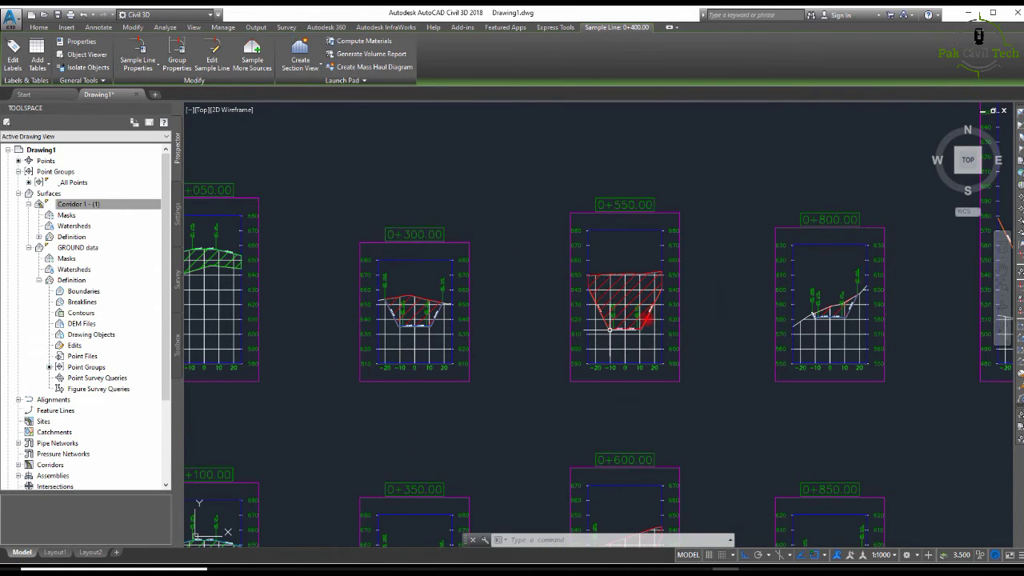
scroll(614, 297, "up", 4)
scroll(600, 374, "down", 3)
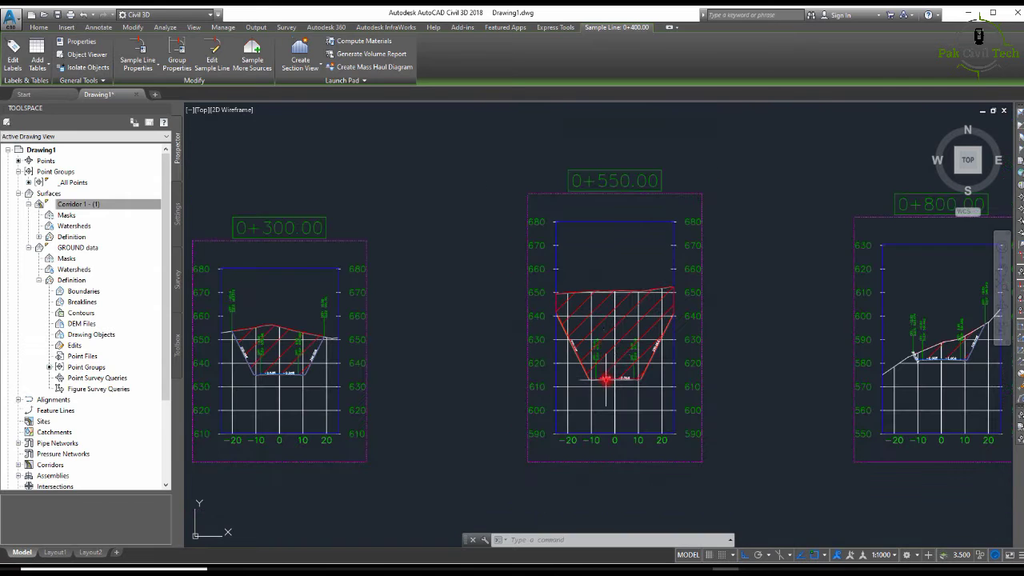
scroll(610, 177, "up", 3)
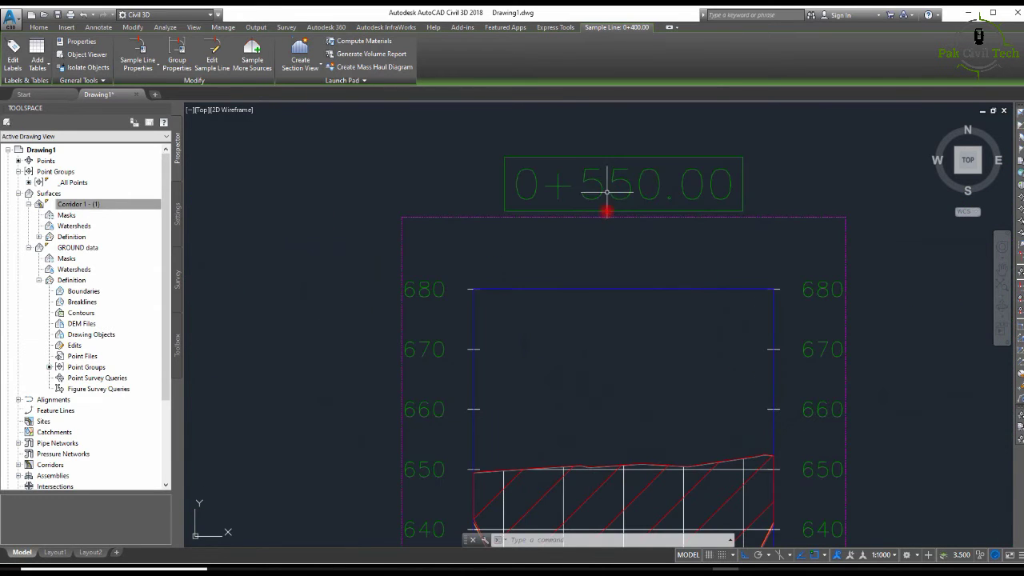
scroll(608, 232, "down", 5)
scroll(592, 336, "up", 3)
scroll(593, 336, "up", 2)
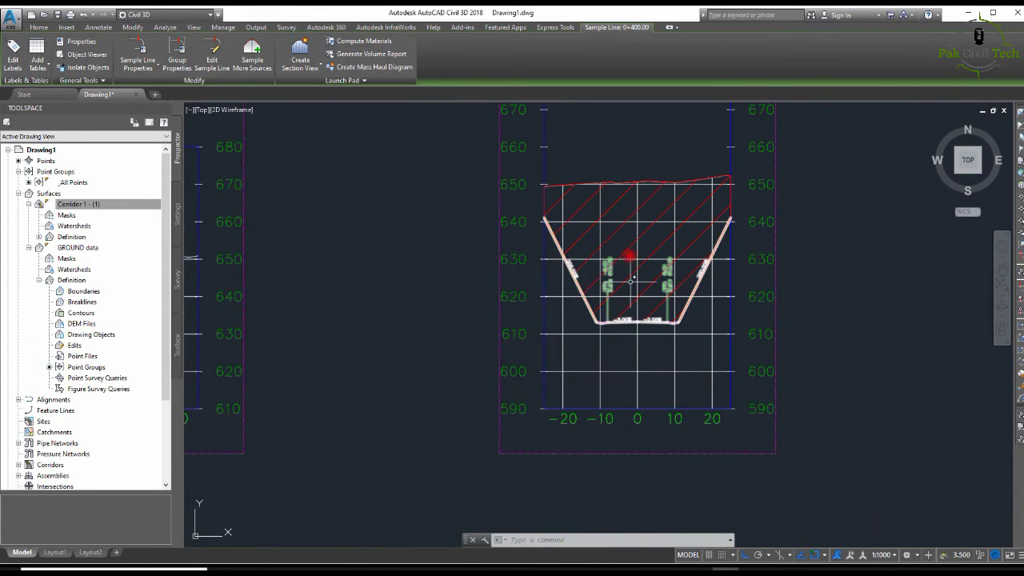
Step: Examine the fill hatching and side slopes in the tall section view beside 0+800.00, and clear the sample line selection
scroll(624, 240, "down", 6)
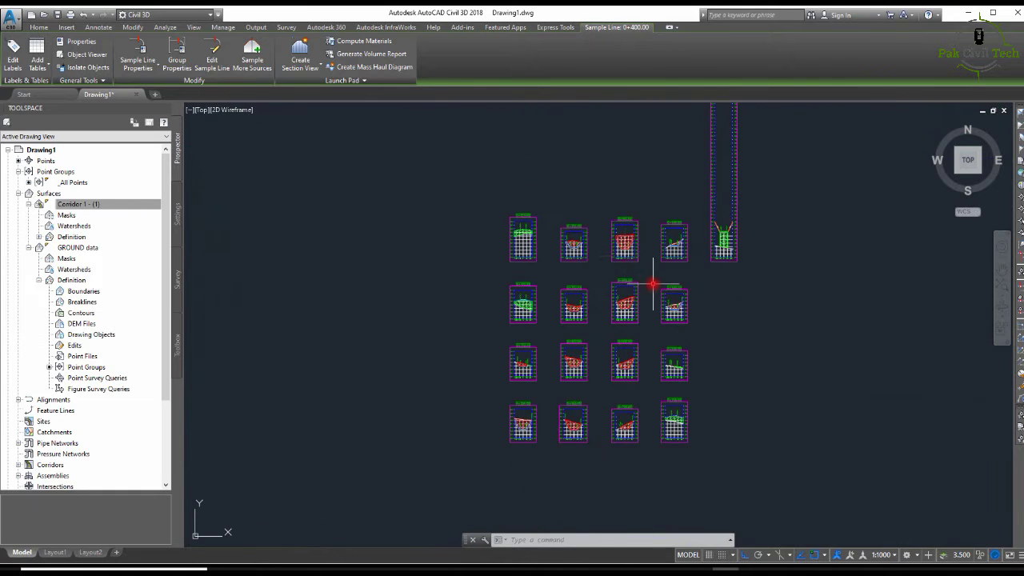
scroll(670, 222, "up", 4)
scroll(669, 212, "up", 5)
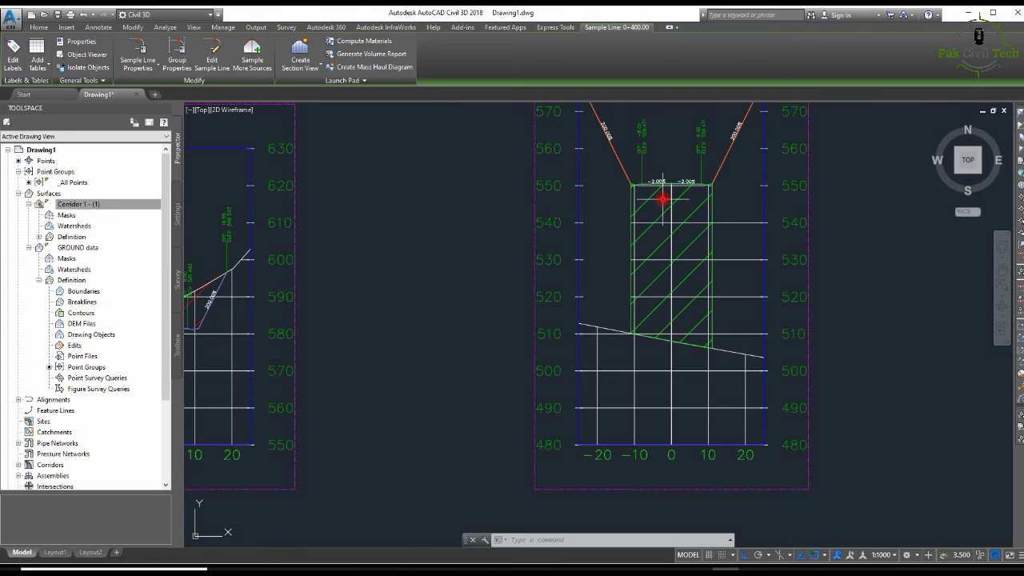
scroll(645, 191, "up", 6)
scroll(644, 191, "down", 10)
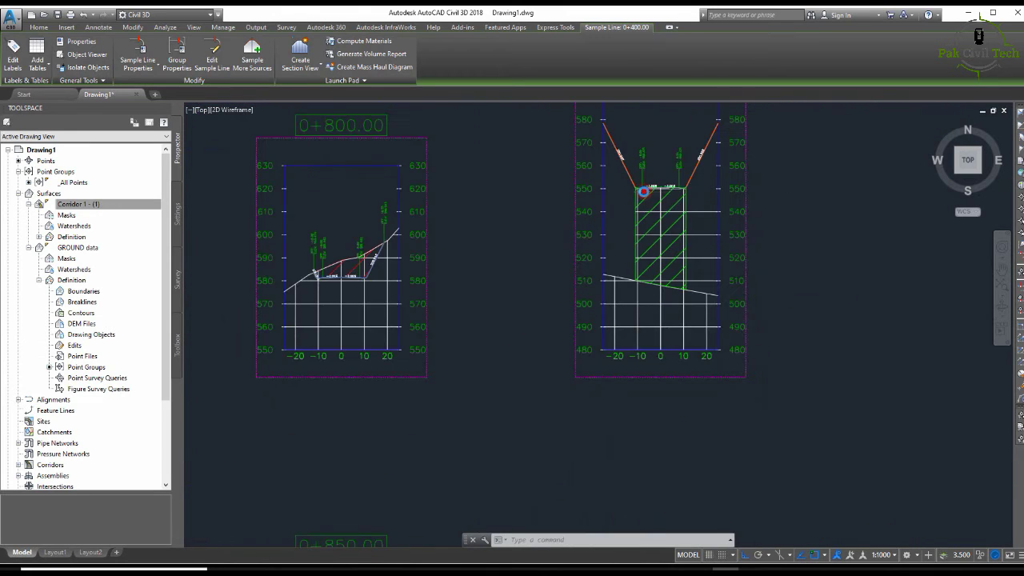
middle_click_drag(595, 218, 584, 257)
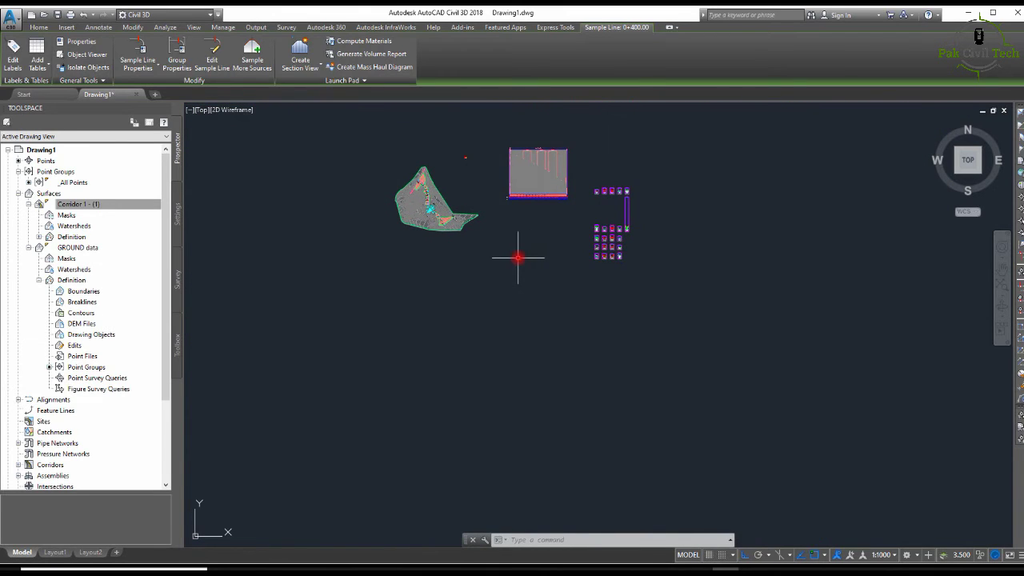
key("Escape")
scroll(544, 225, "up", 6)
scroll(505, 256, "down", 4)
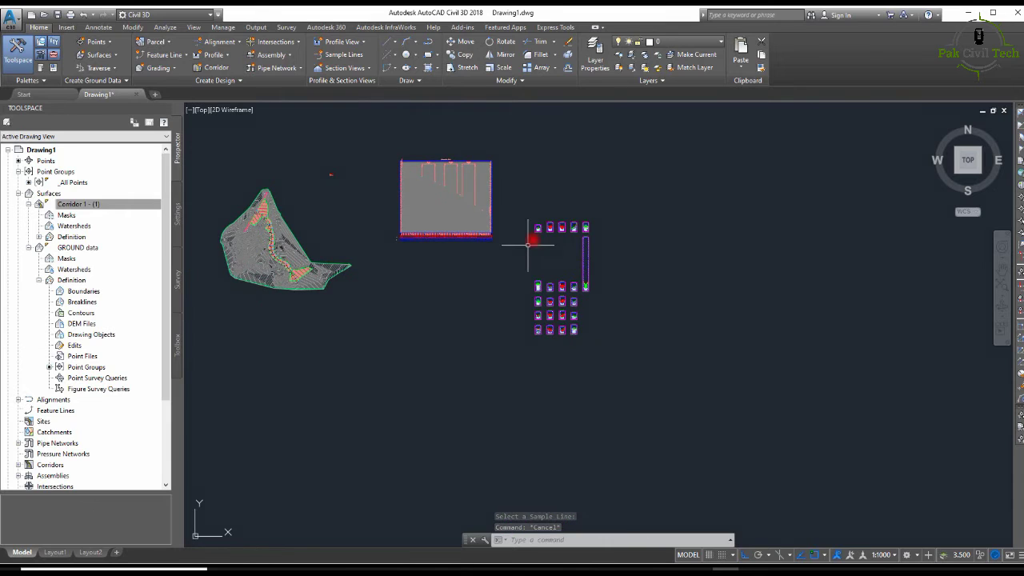
scroll(528, 244, "up", 6)
scroll(539, 221, "down", 6)
scroll(449, 288, "up", 1)
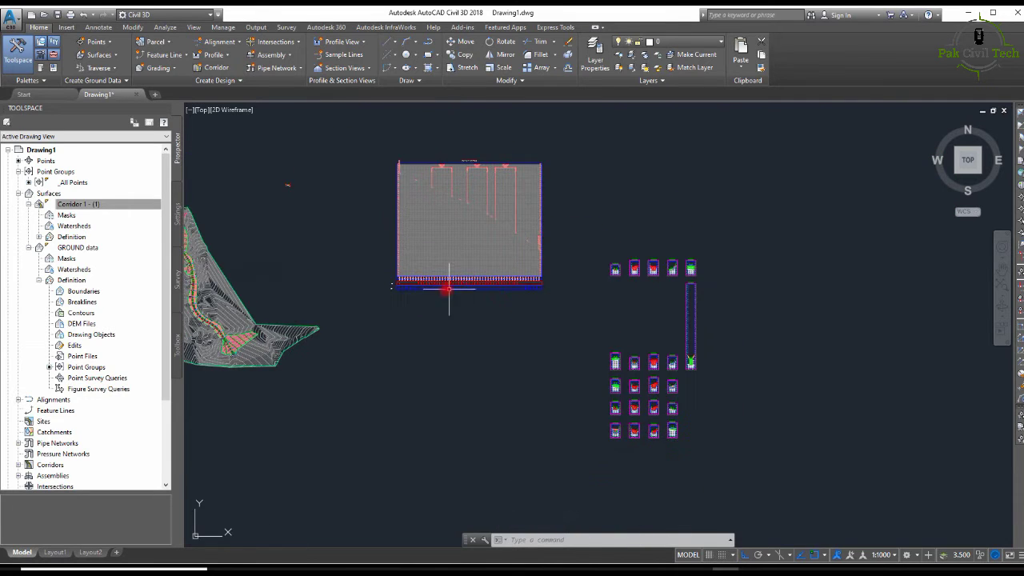
middle_click_drag(449, 288, 538, 275)
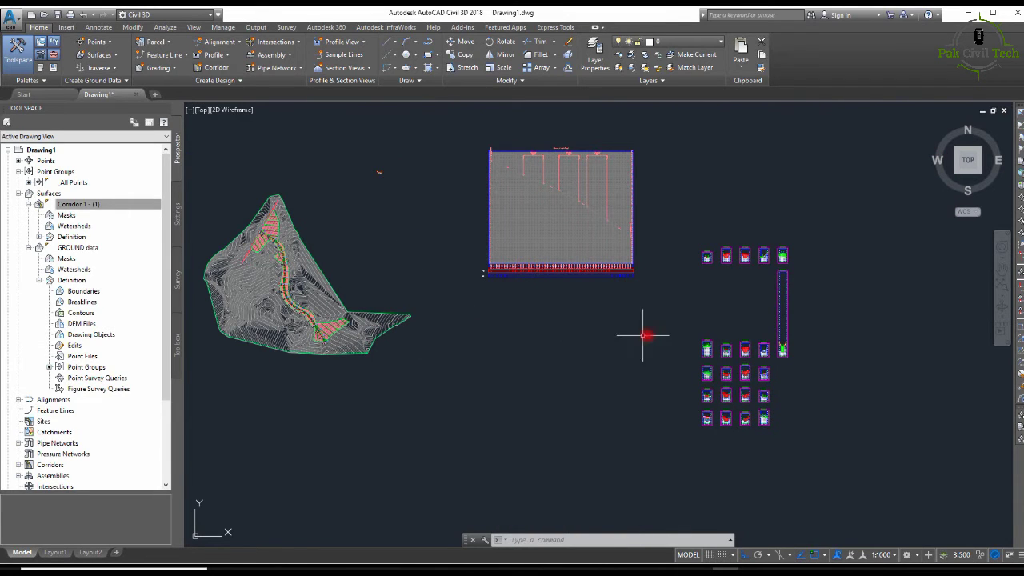
scroll(680, 352, "up", 2)
scroll(608, 256, "down", 2)
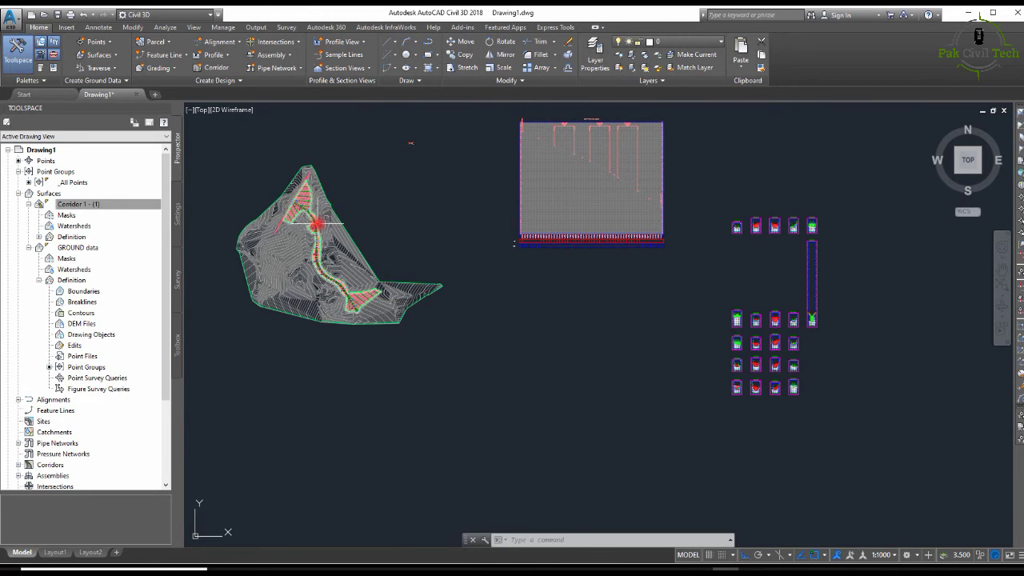
Step: Select the 0+500.00 sample line and start adding a total volume table for its group
scroll(312, 261, "up", 5)
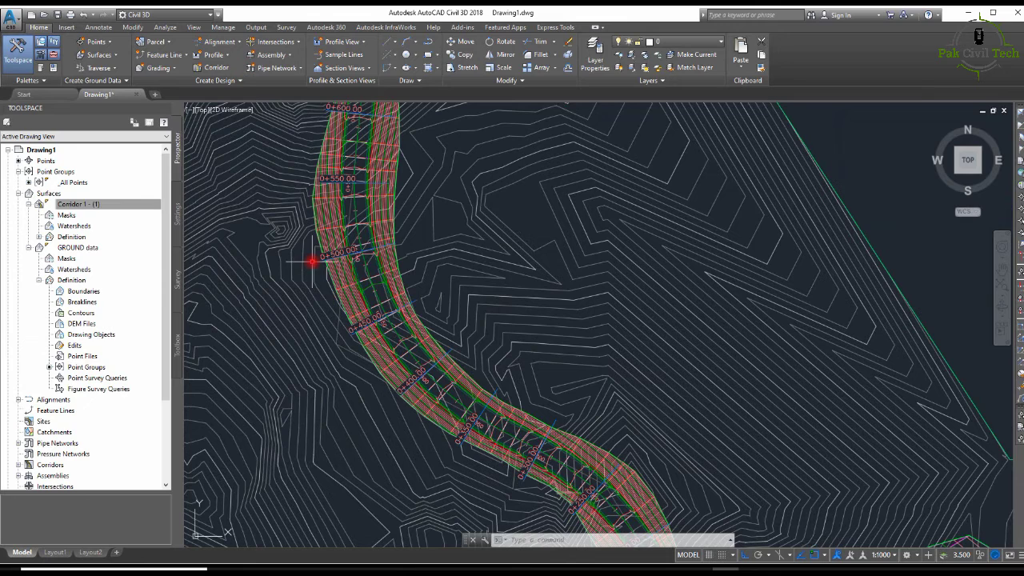
scroll(399, 253, "up", 5)
left_click(385, 250)
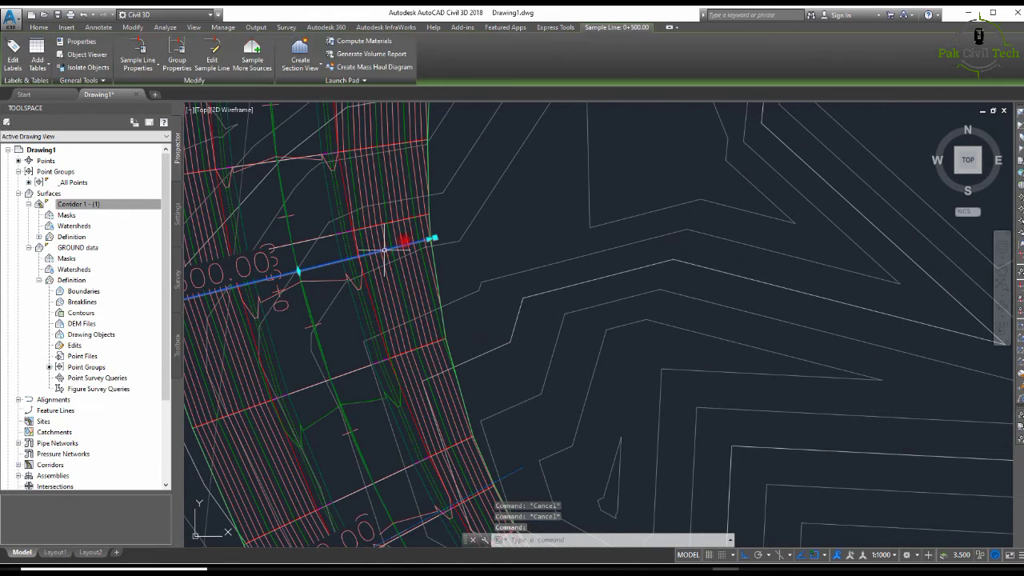
left_click(368, 54)
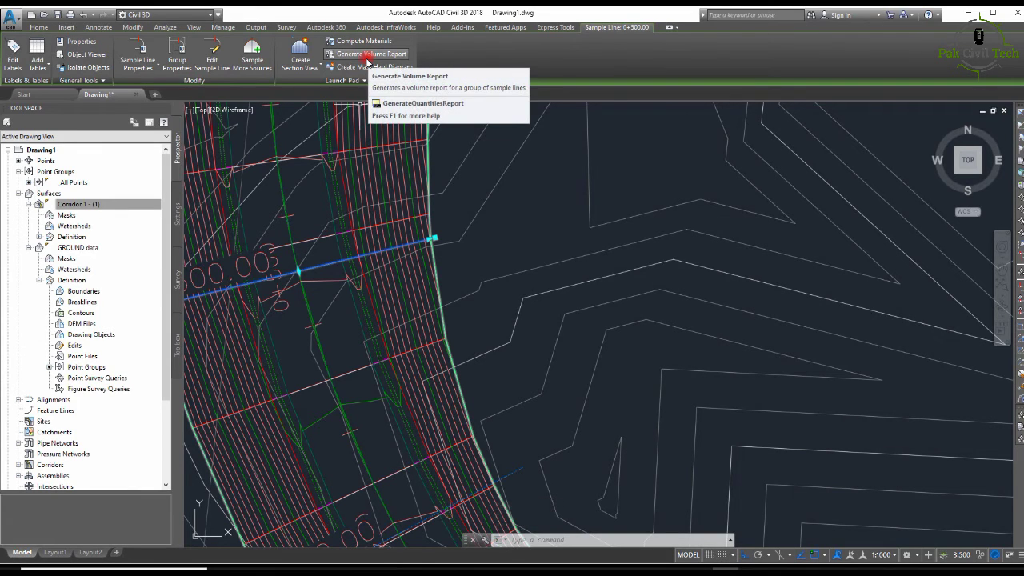
left_click(36, 64)
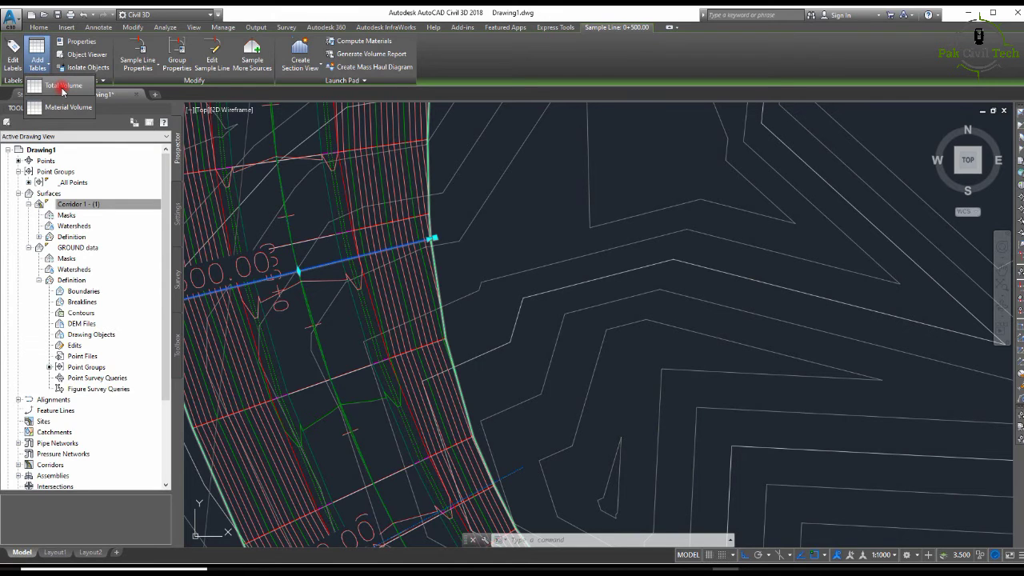
left_click(62, 88)
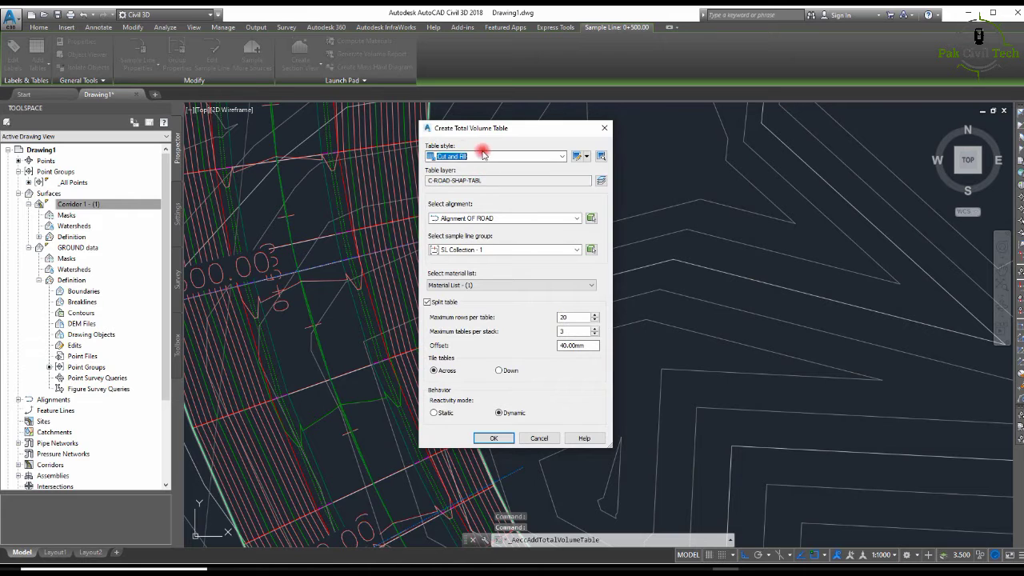
Step: Create the Cut and Fill style total volume table for Material List - (1) and place it below the profile view
left_click(500, 156)
left_click(506, 156)
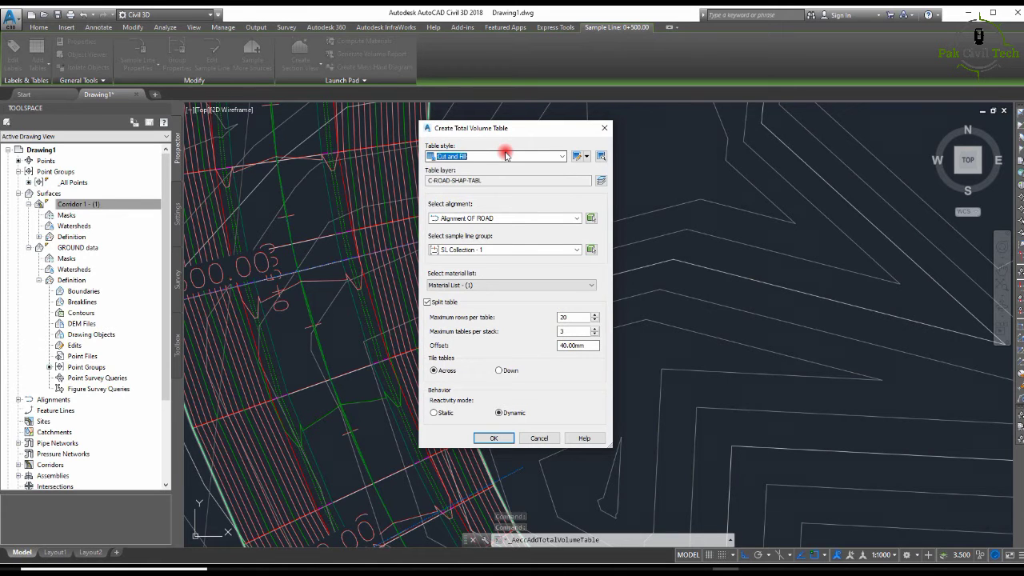
left_click(493, 438)
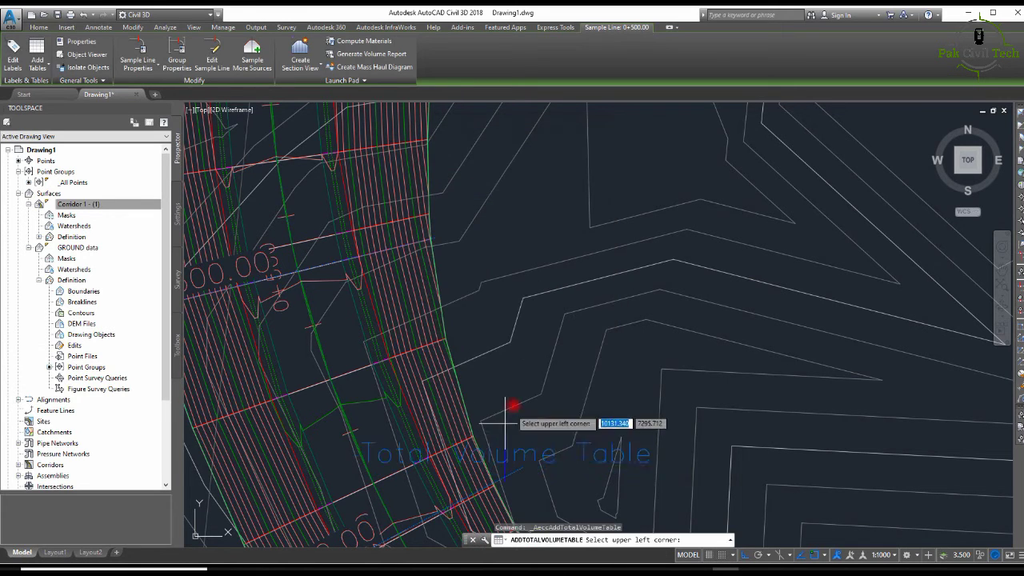
scroll(505, 423, "down", 8)
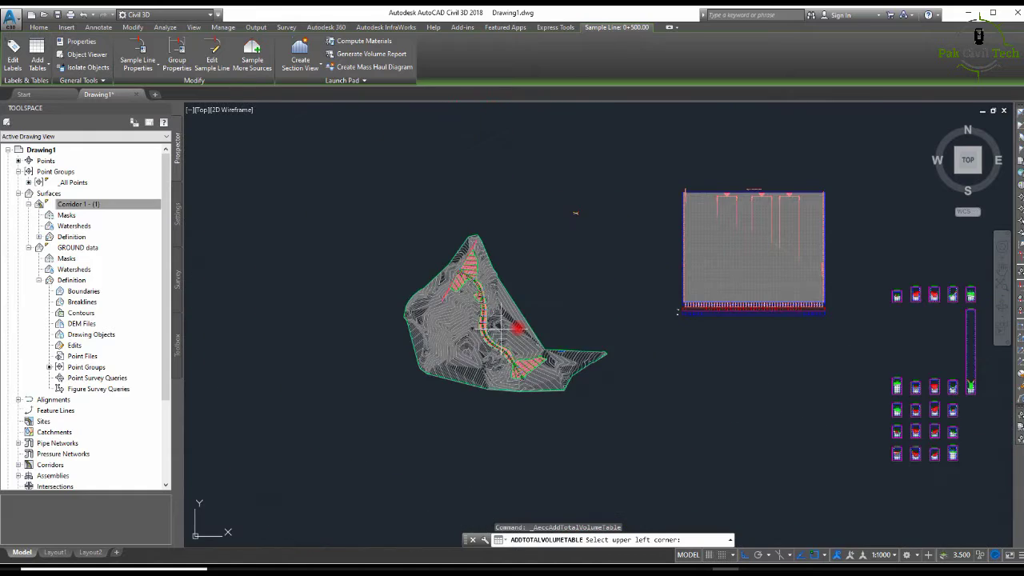
scroll(498, 328, "down", 2)
scroll(621, 320, "up", 2)
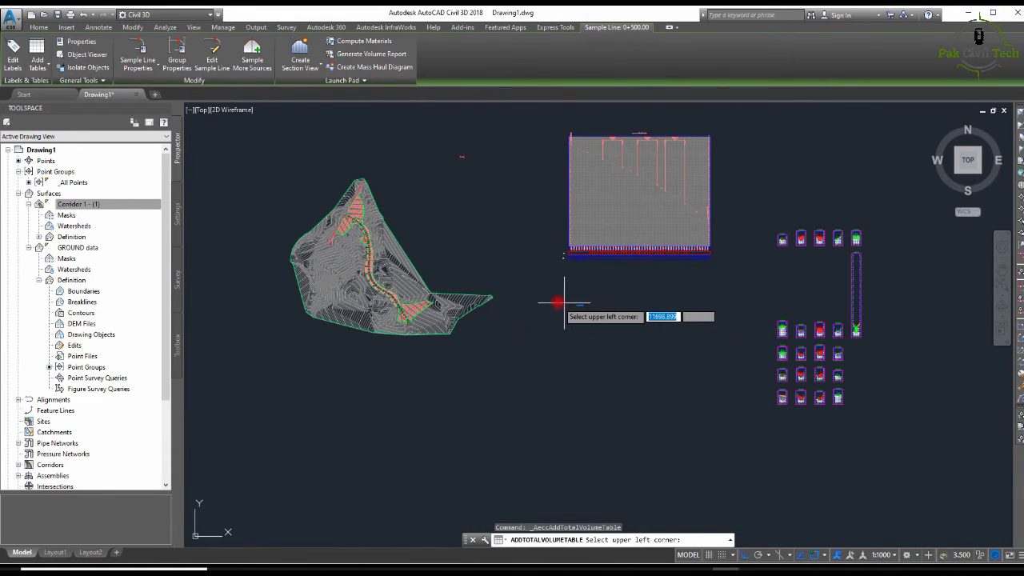
left_click(558, 303)
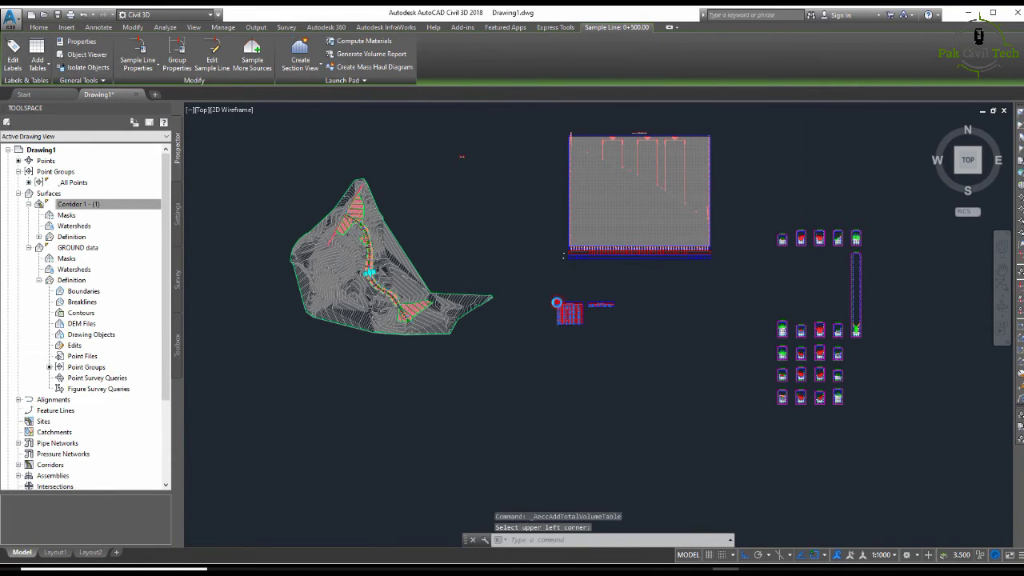
Step: Examine the fill and cut areas and the cumulative volumes per station in both parts of the total volume table
scroll(592, 320, "up", 8)
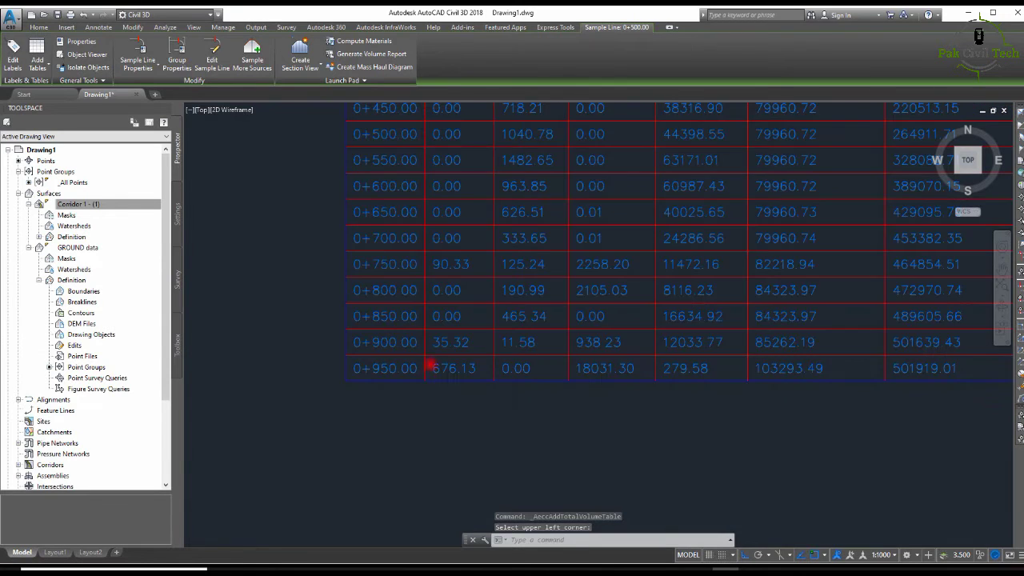
scroll(431, 365, "down", 5)
scroll(435, 279, "up", 6)
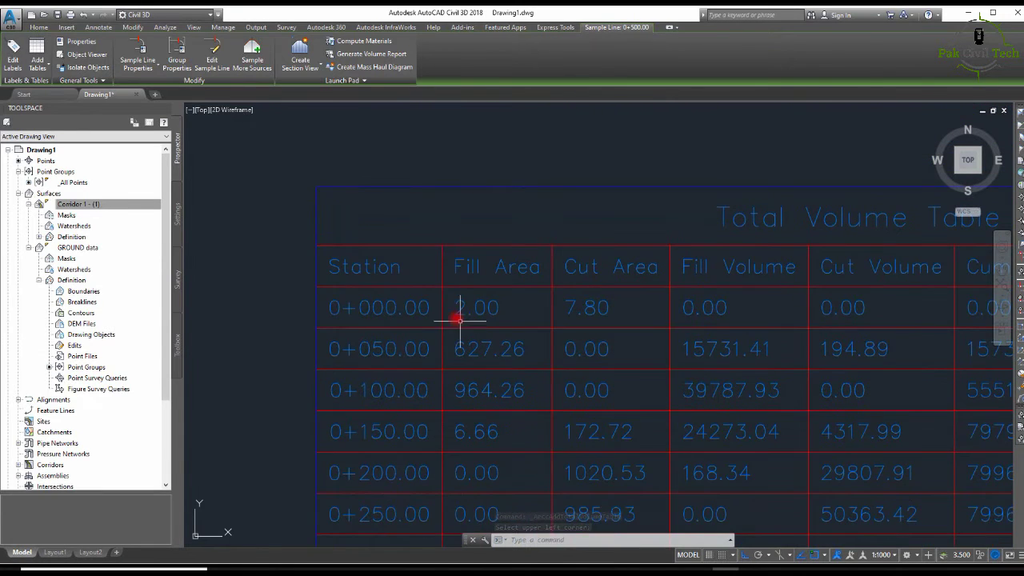
scroll(455, 318, "down", 3)
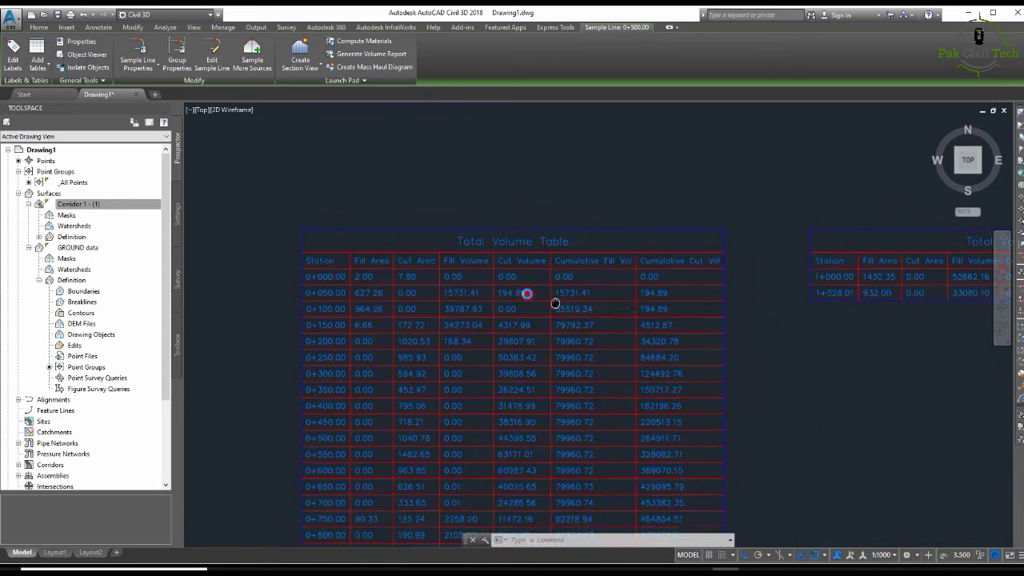
scroll(613, 294, "up", 2)
scroll(720, 240, "down", 4)
scroll(793, 229, "up", 6)
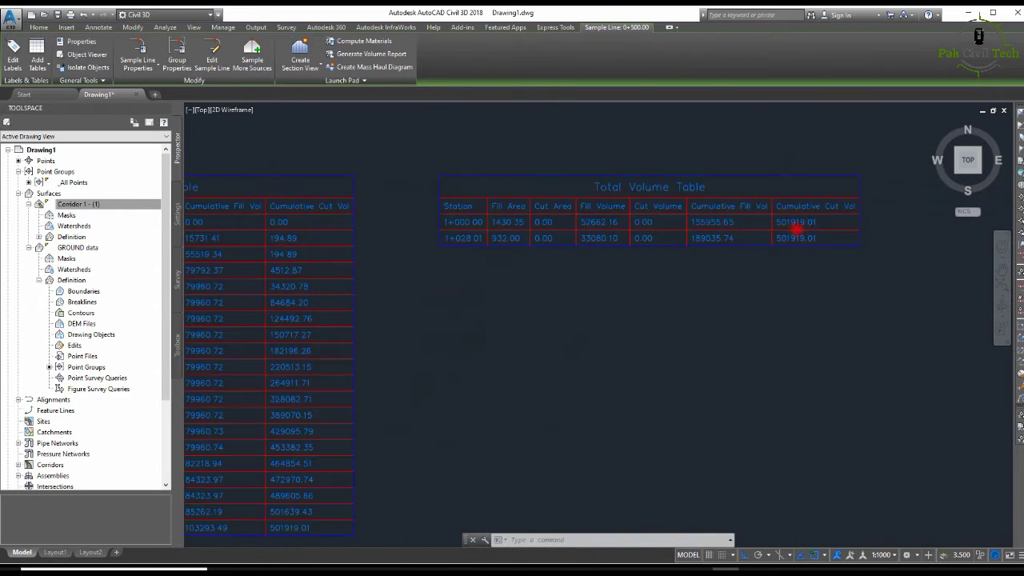
middle_click_drag(713, 262, 654, 283)
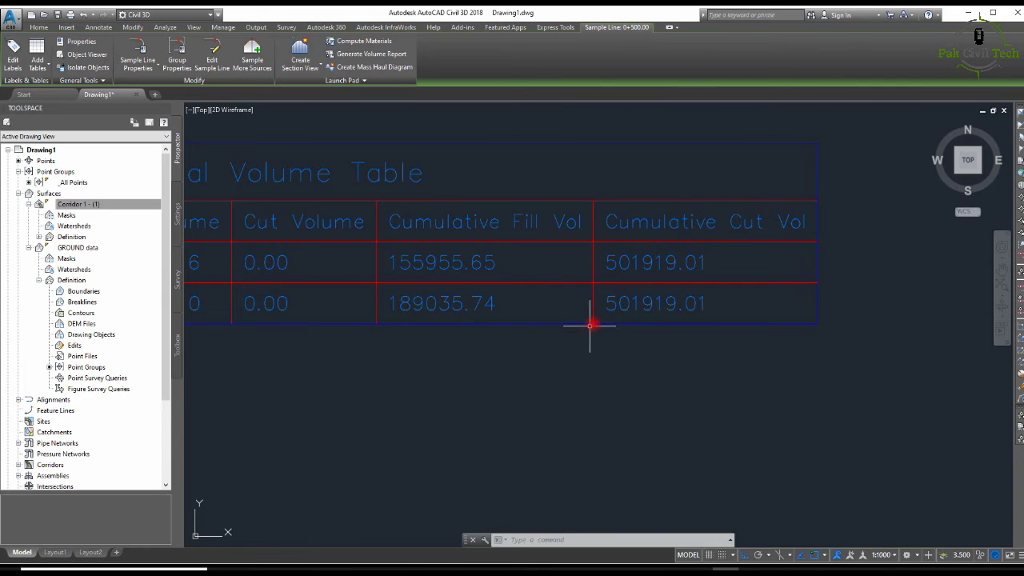
key("Escape")
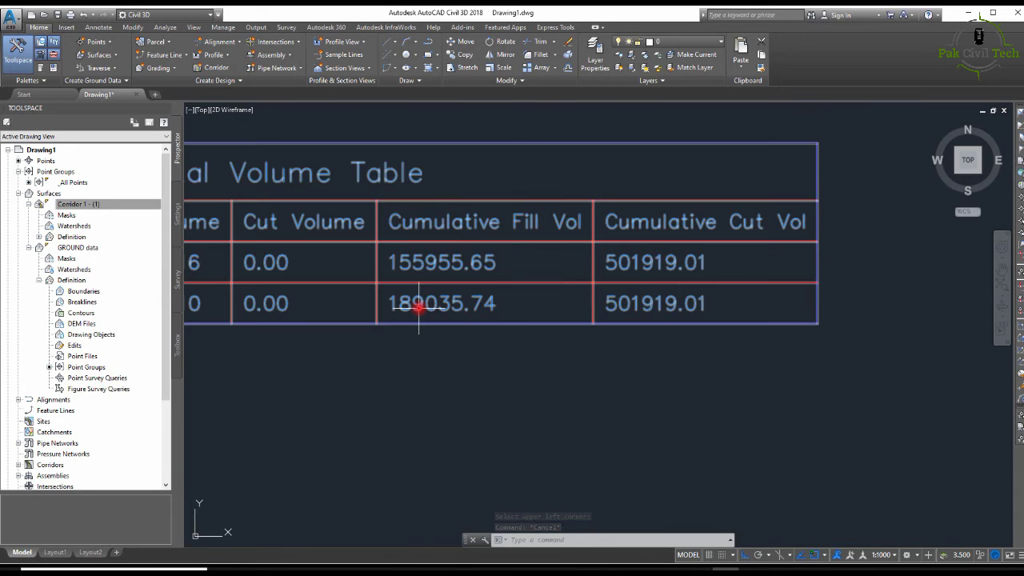
scroll(418, 308, "down", 10)
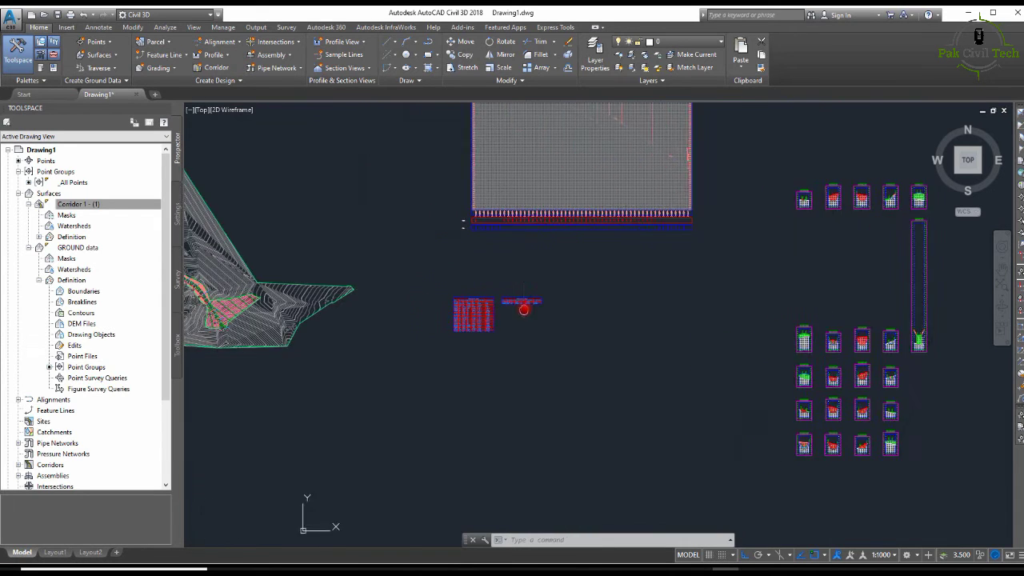
scroll(518, 307, "up", 5)
scroll(504, 309, "down", 2)
key("Escape")
scroll(566, 263, "up", 1)
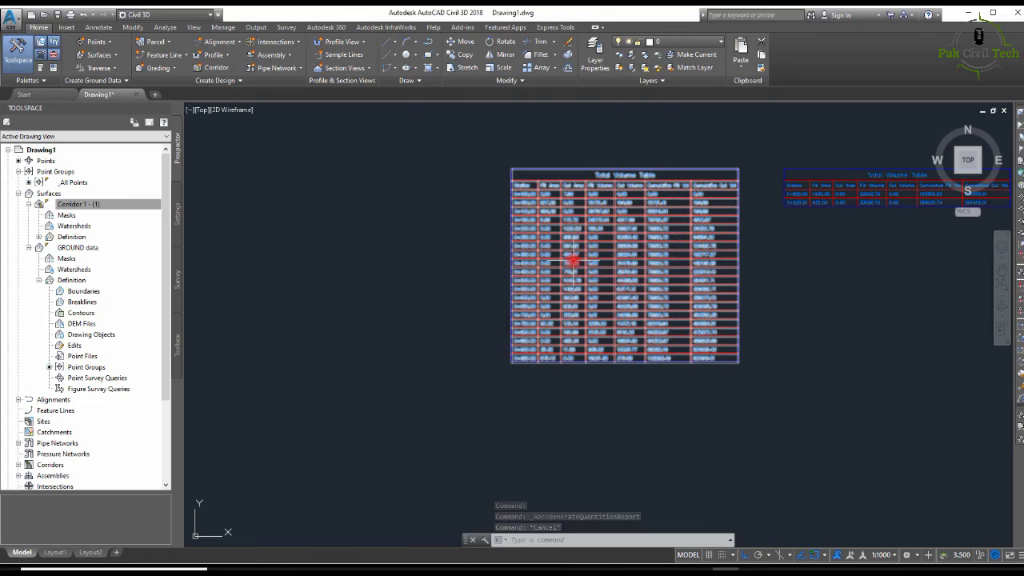
scroll(573, 261, "down", 3)
scroll(409, 240, "up", 5)
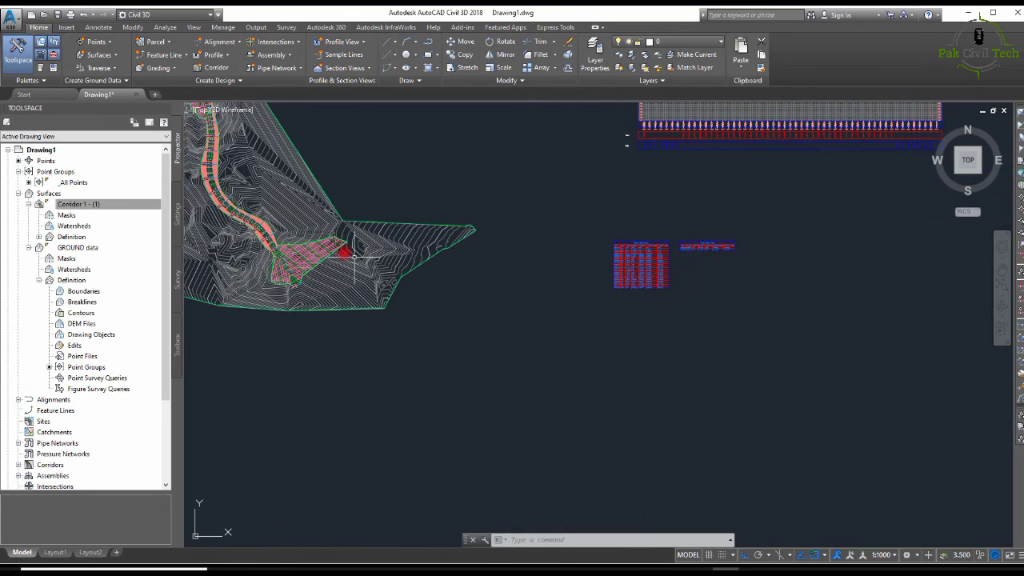
Step: Generate the volume report for Alignment OF ROAD, SL Collection - 1 and Material List - (1), allowing its scripts to run in Internet Explorer
scroll(397, 232, "up", 5)
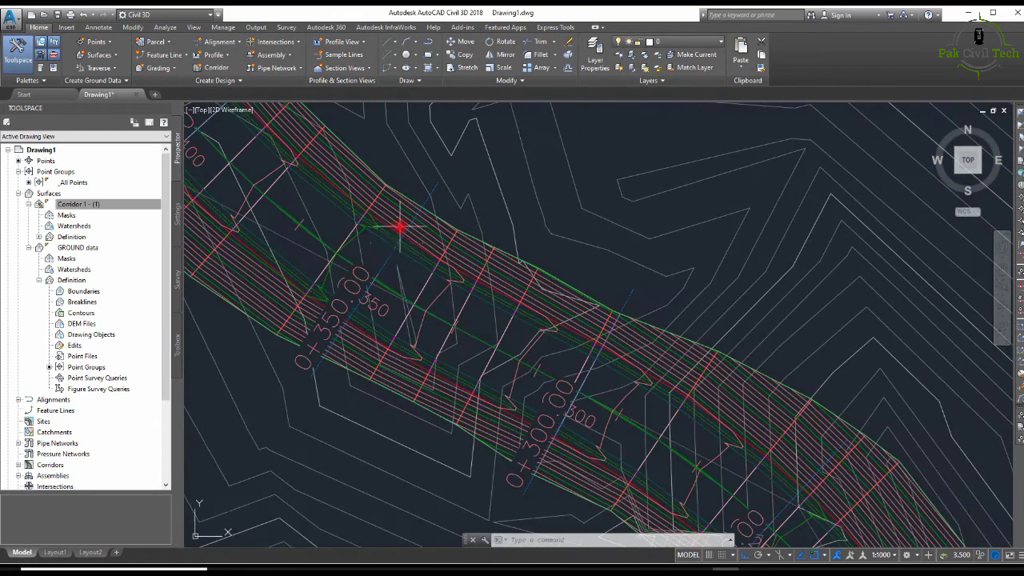
left_click(389, 260)
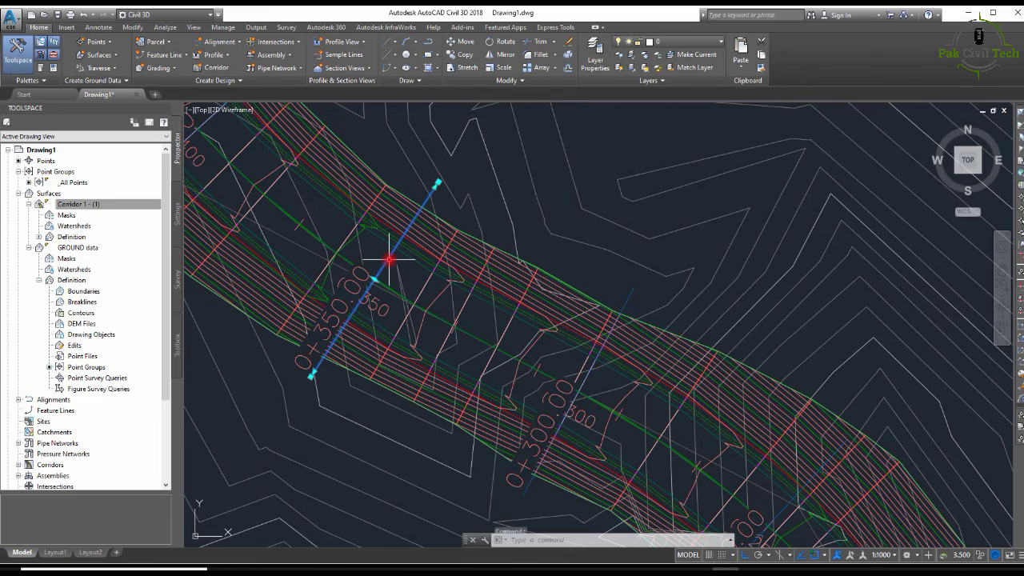
left_click(397, 53)
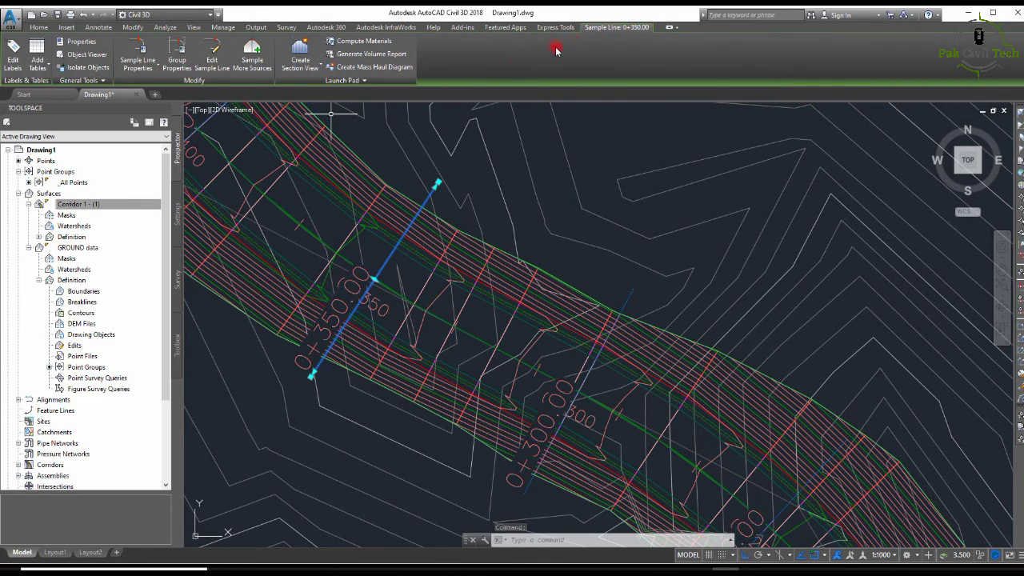
left_click(363, 55)
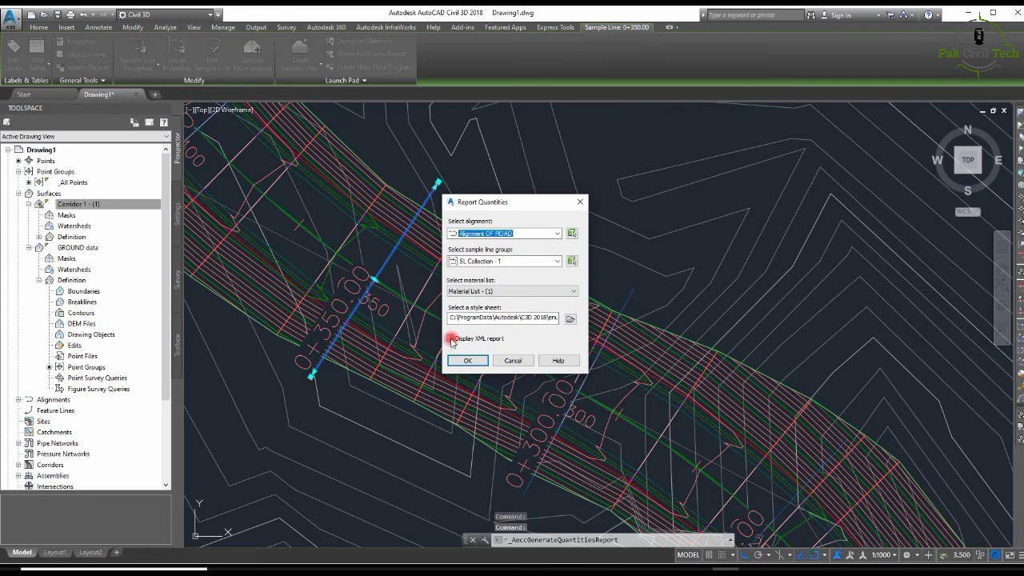
left_click(469, 361)
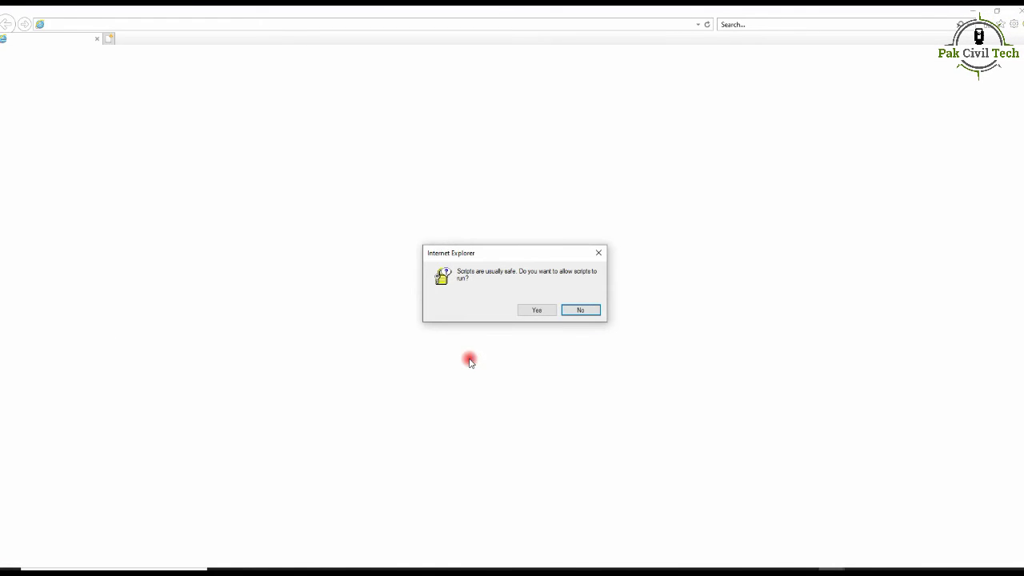
left_click(536, 311)
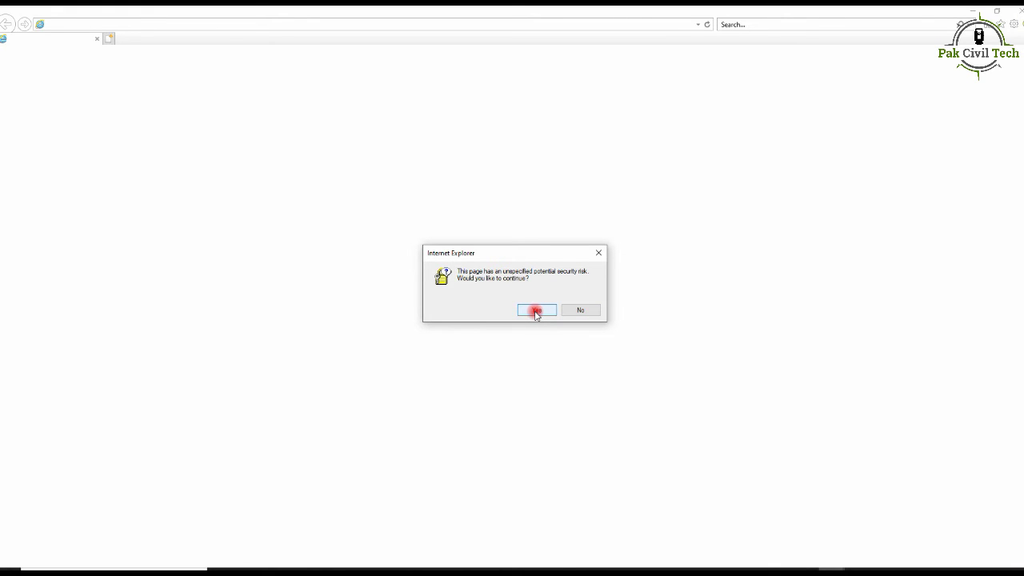
left_click(536, 310)
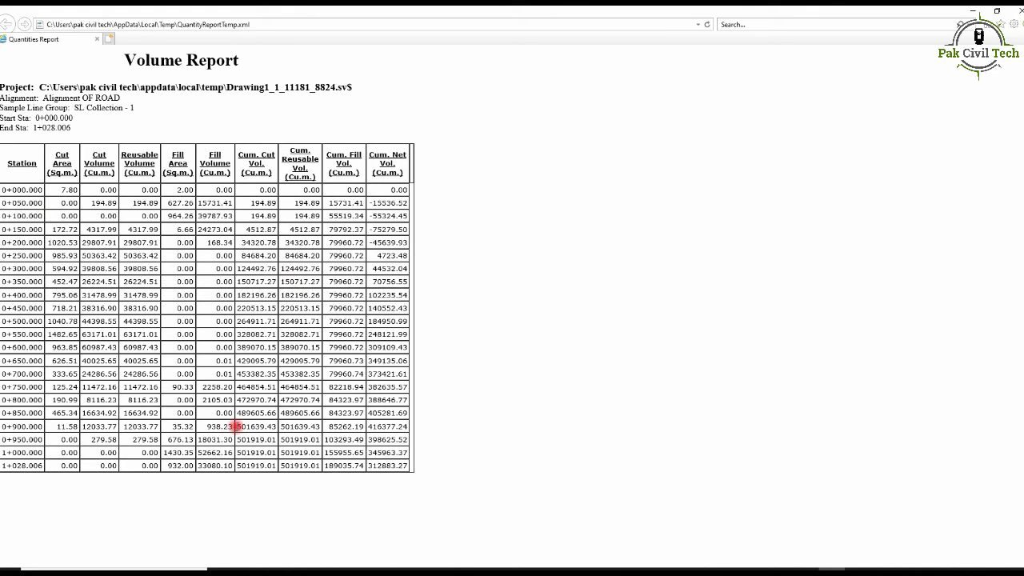
Step: Review the station-by-station cut, fill and cumulative volumes in the report, and switch back to the Civil 3D drawing
left_click_drag(374, 465, 87, 231)
left_click(185, 231)
left_click(726, 571)
Step: Examine the cut and fill hatching across the section views, from 0+000.00 through 1+000.00
scroll(428, 305, "down", 4)
scroll(628, 324, "up", 2)
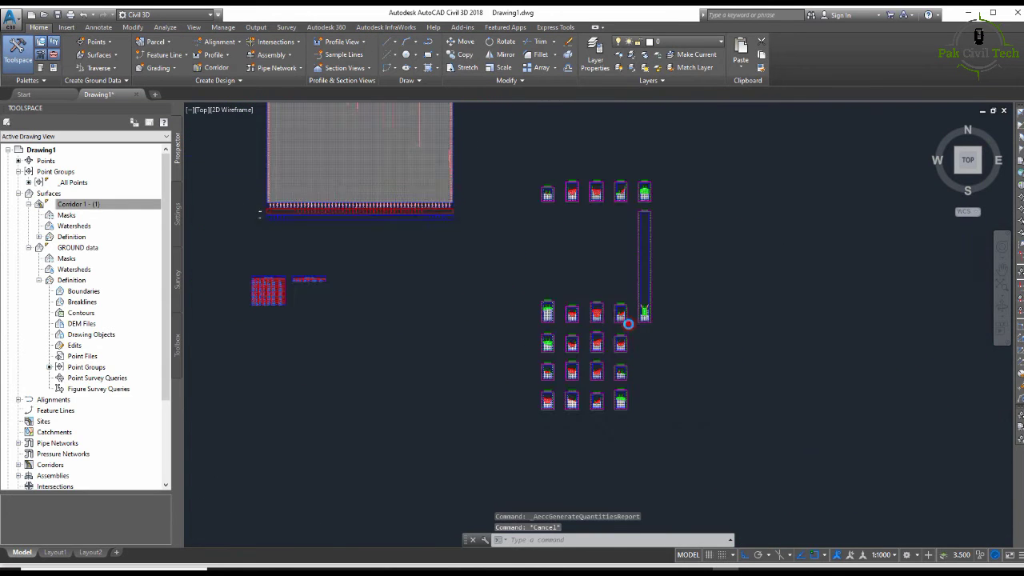
scroll(533, 285, "up", 4)
scroll(512, 256, "down", 4)
scroll(555, 343, "up", 1)
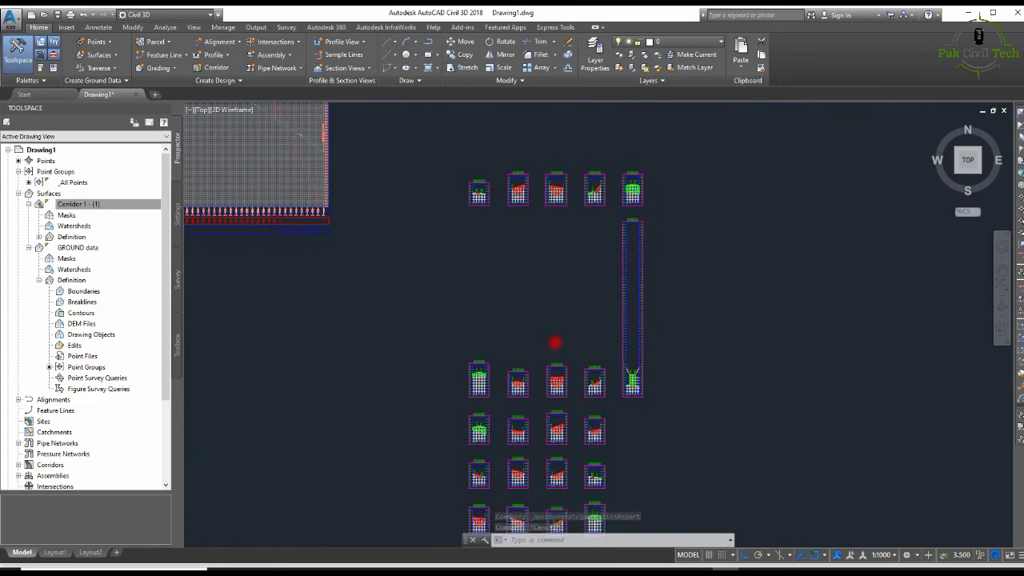
scroll(539, 272, "down", 3)
scroll(549, 254, "up", 4)
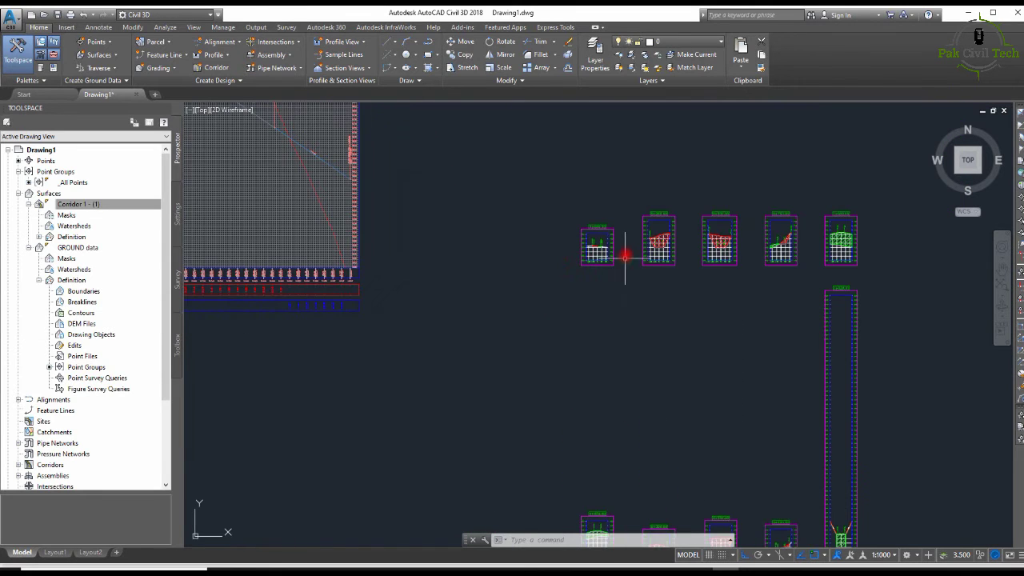
scroll(625, 256, "up", 6)
scroll(672, 316, "down", 4)
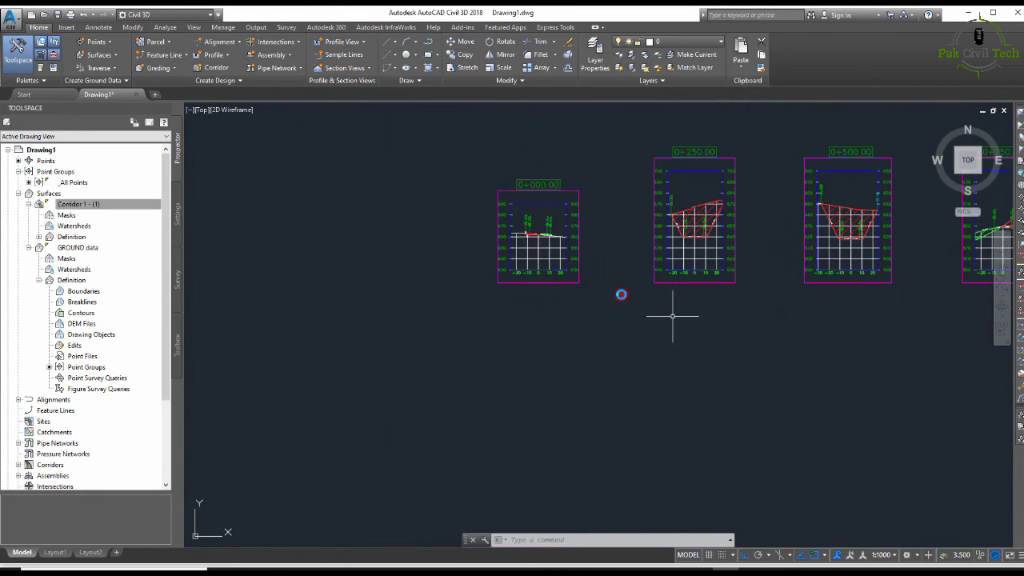
scroll(673, 316, "down", 3)
scroll(681, 229, "up", 7)
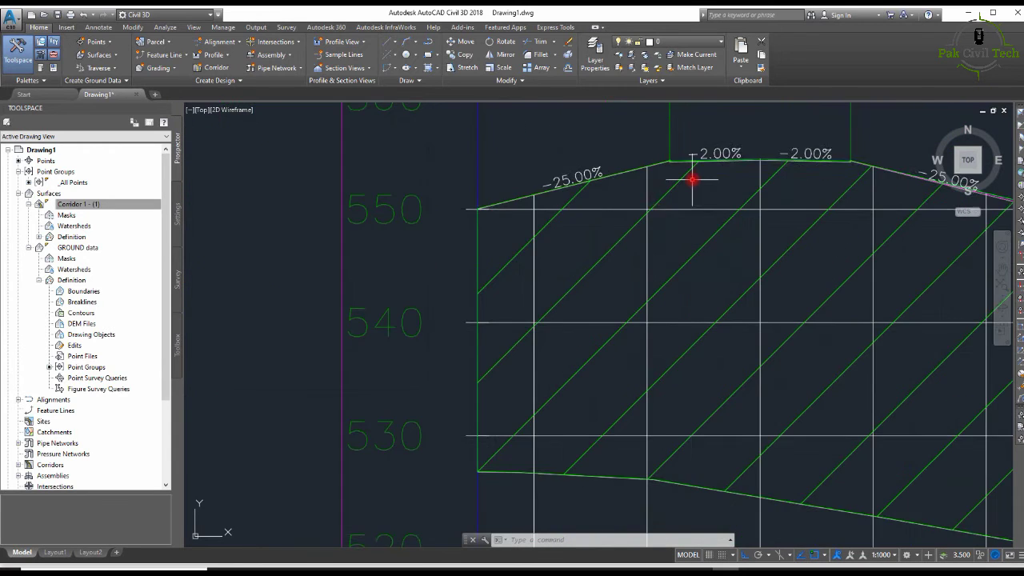
scroll(693, 179, "down", 3)
scroll(589, 279, "down", 3)
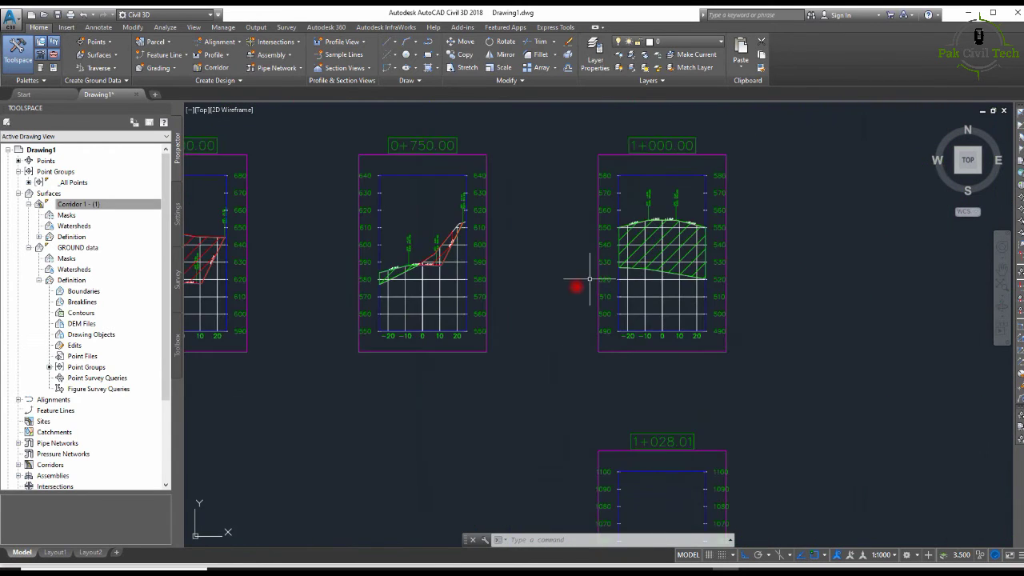
scroll(461, 266, "up", 5)
scroll(463, 343, "down", 5)
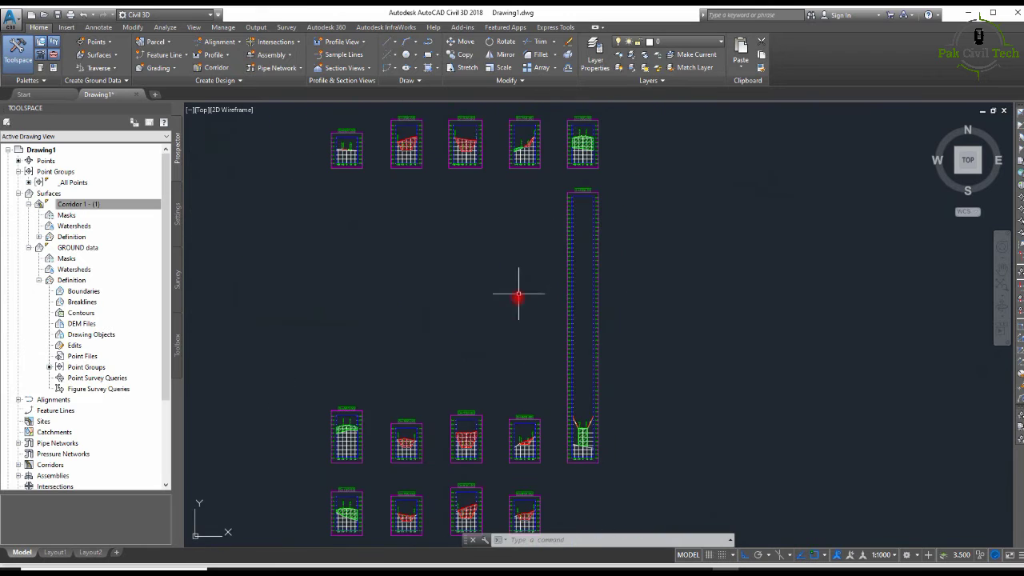
Step: Measure the road width between the two pavement edges in the 0+550.00 section view with an aligned dimension, without placing it
scroll(488, 389, "up", 6)
scroll(534, 240, "up", 8)
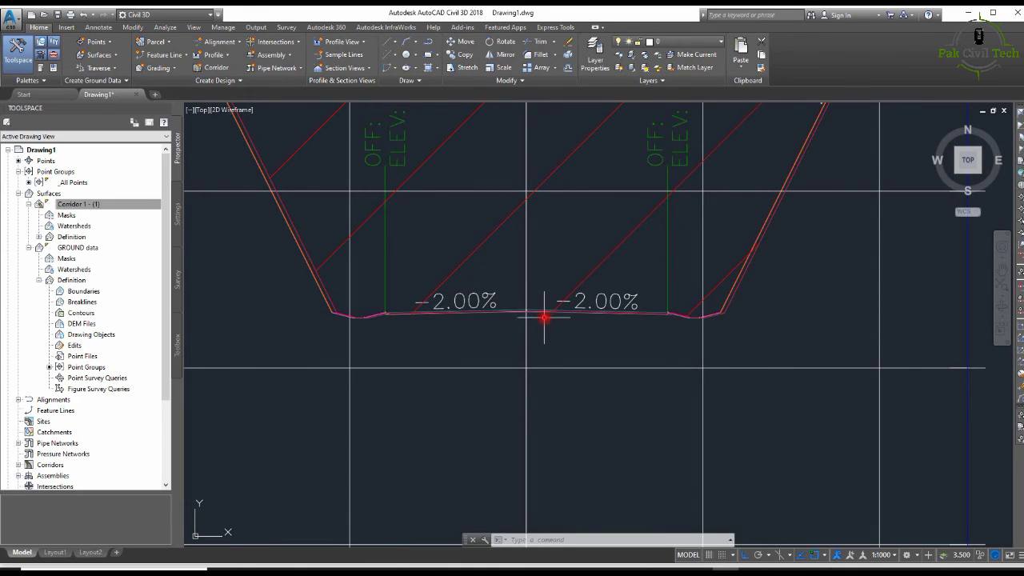
key("Escape")
type("DIMA")
type("L")
key("Return")
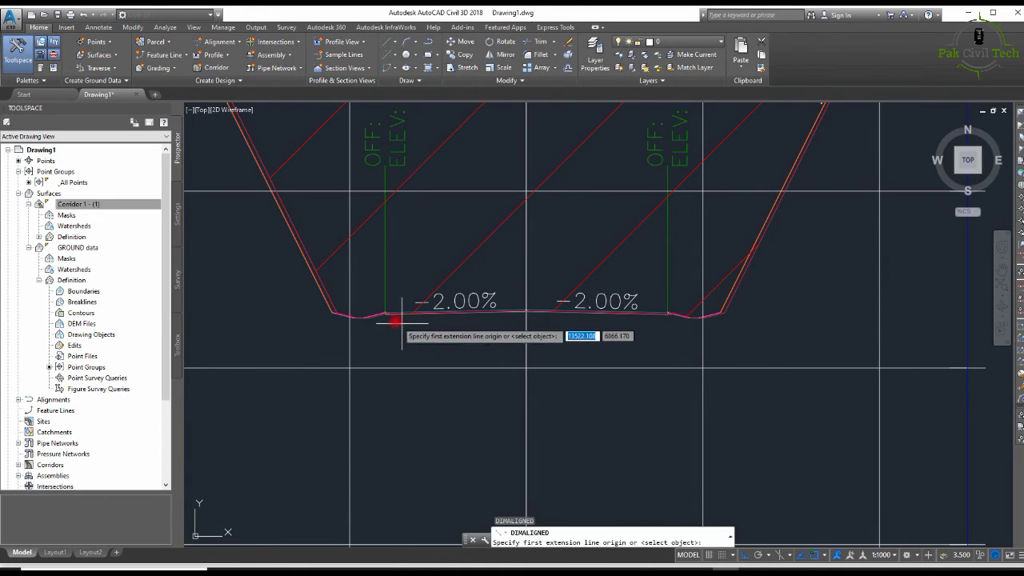
left_click(386, 313)
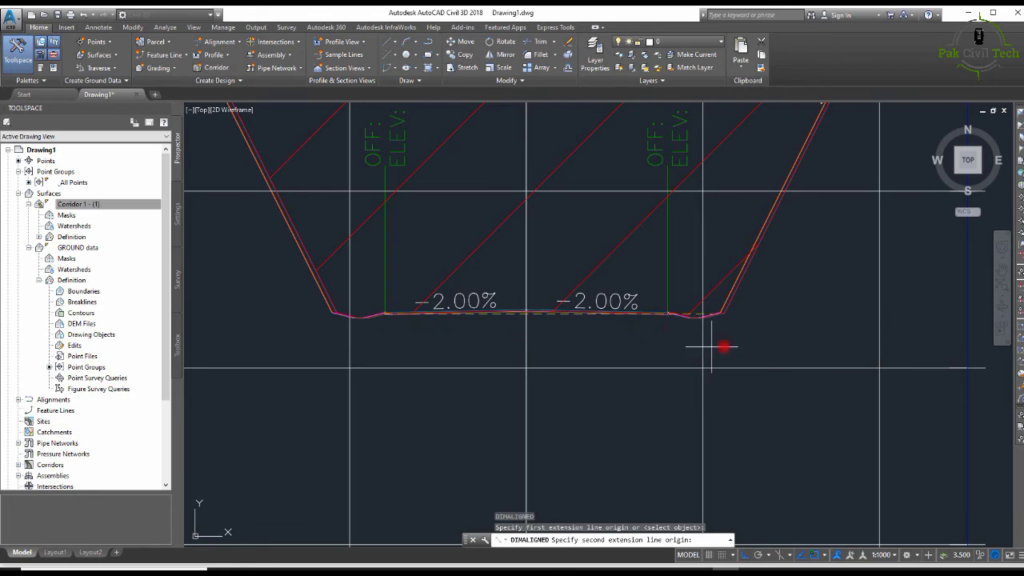
left_click(668, 313)
scroll(530, 338, "up", 5)
key("Escape")
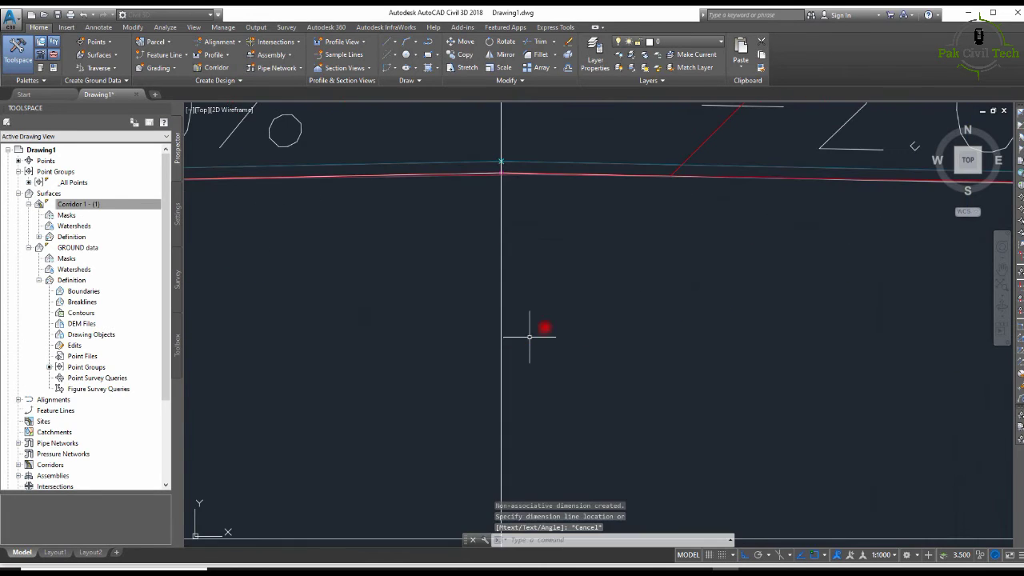
Step: Inspect the Ground Removed material section, its side slopes and base in the 0+550.00 section view, and clear the selection
scroll(541, 327, "down", 5)
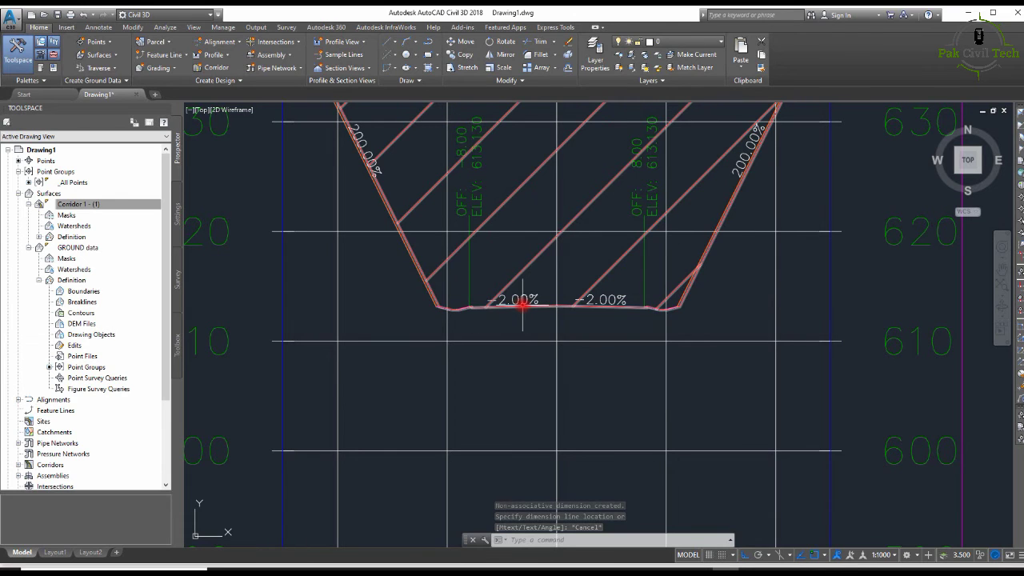
scroll(524, 303, "down", 2)
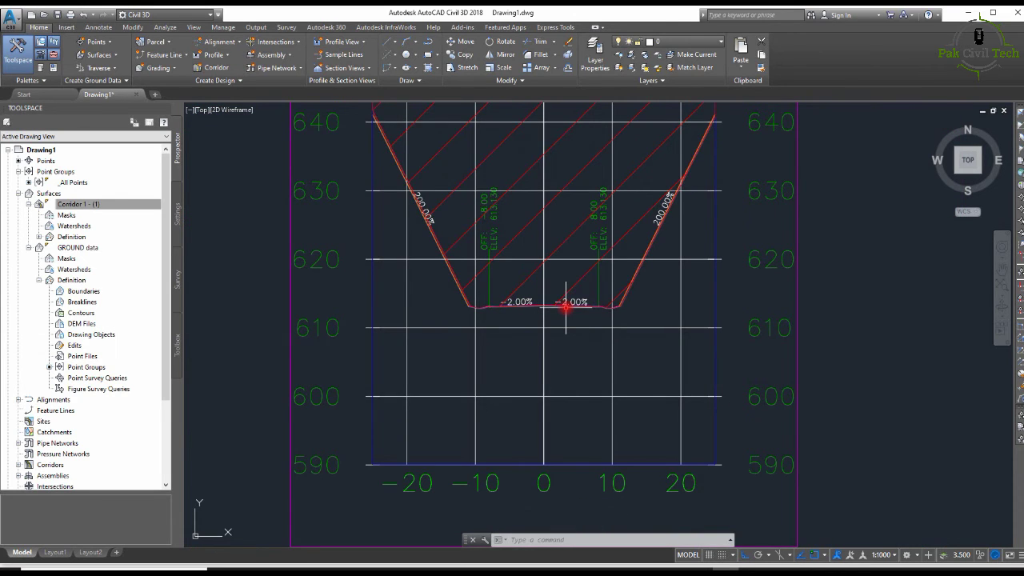
scroll(567, 304, "down", 2)
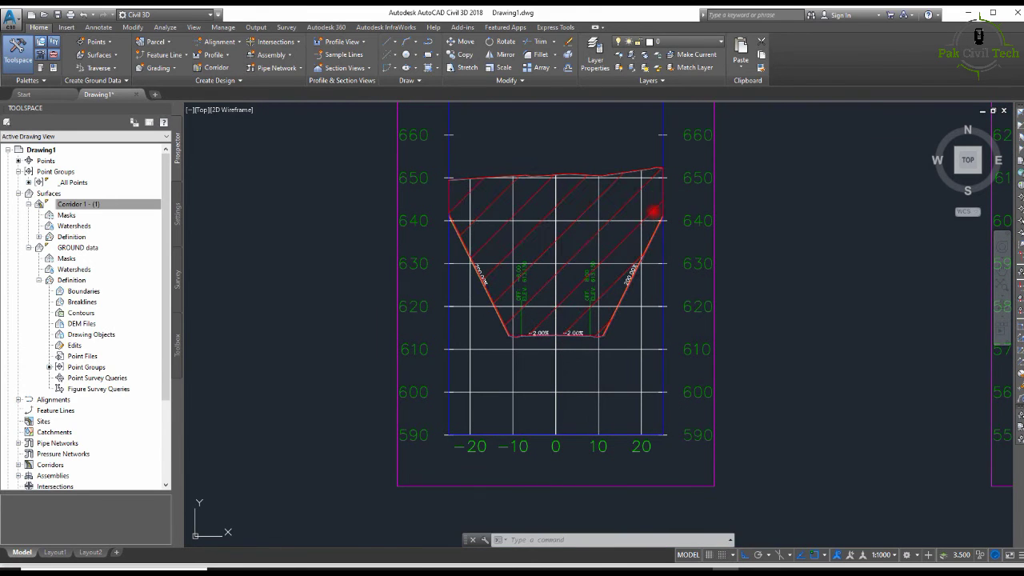
left_click(508, 233)
scroll(608, 285, "up", 2)
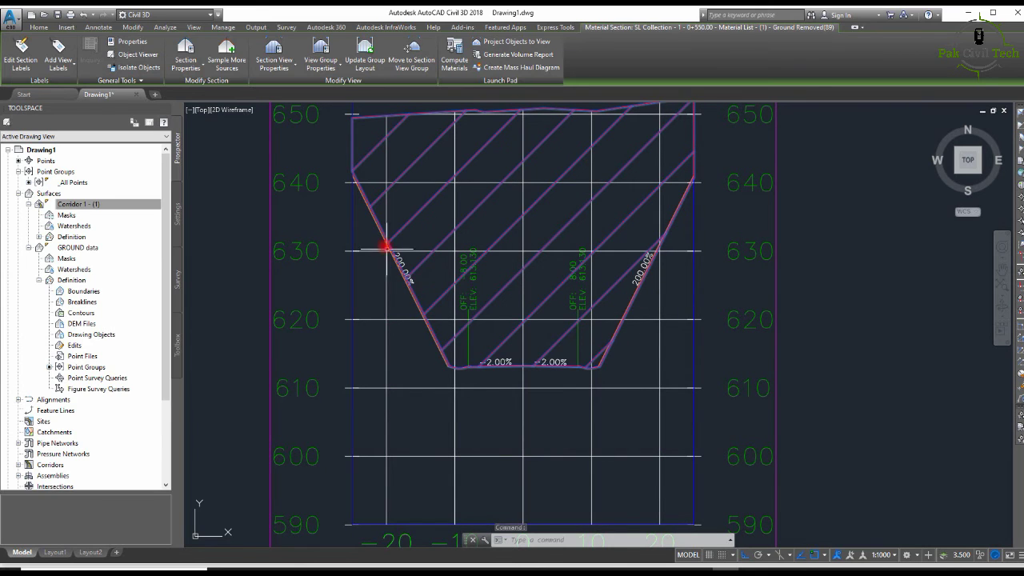
scroll(455, 370, "up", 4)
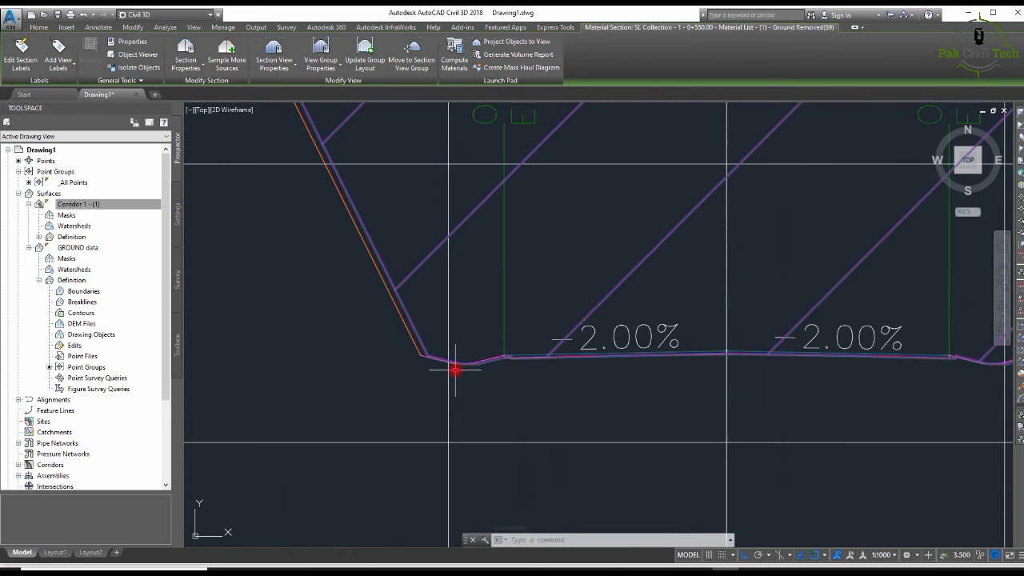
key("Escape")
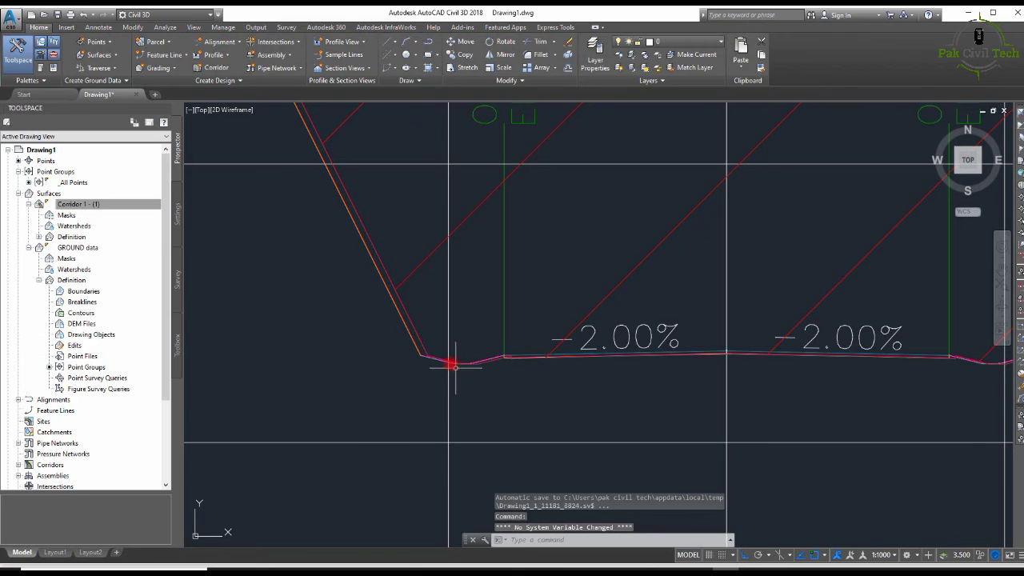
Step: Measure the inner slope of the left roadside ditch in the 0+550.00 section view with an aligned dimension, without placing it
scroll(448, 361, "up", 3)
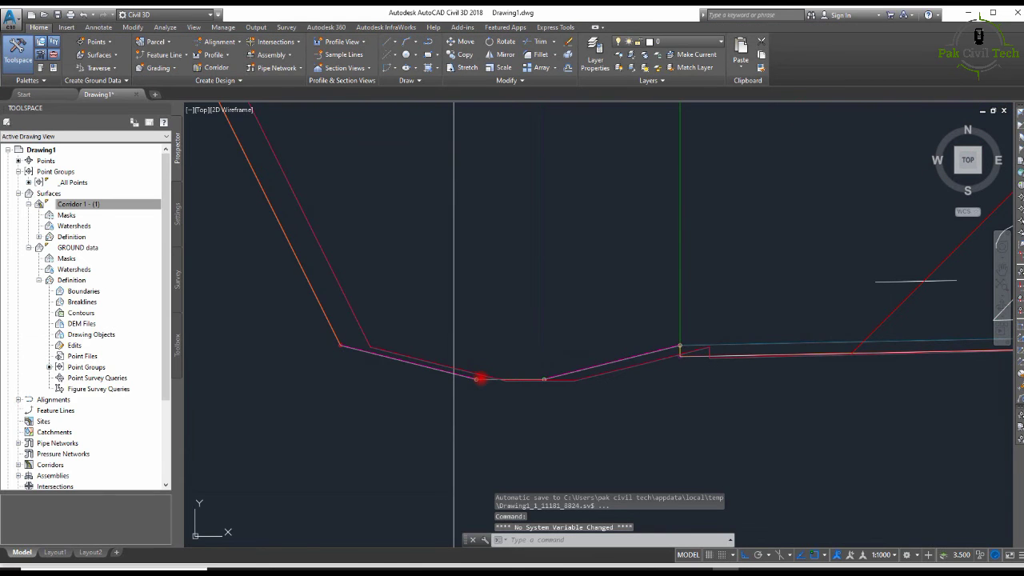
left_click(521, 368)
key("Escape")
key("Escape")
scroll(536, 365, "down", 4)
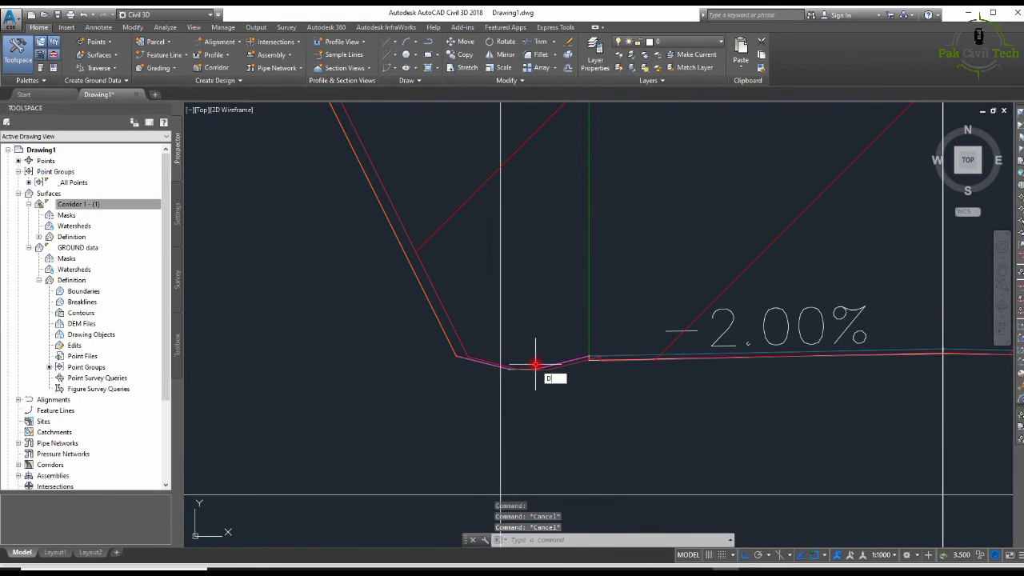
type("DAL")
key("Return")
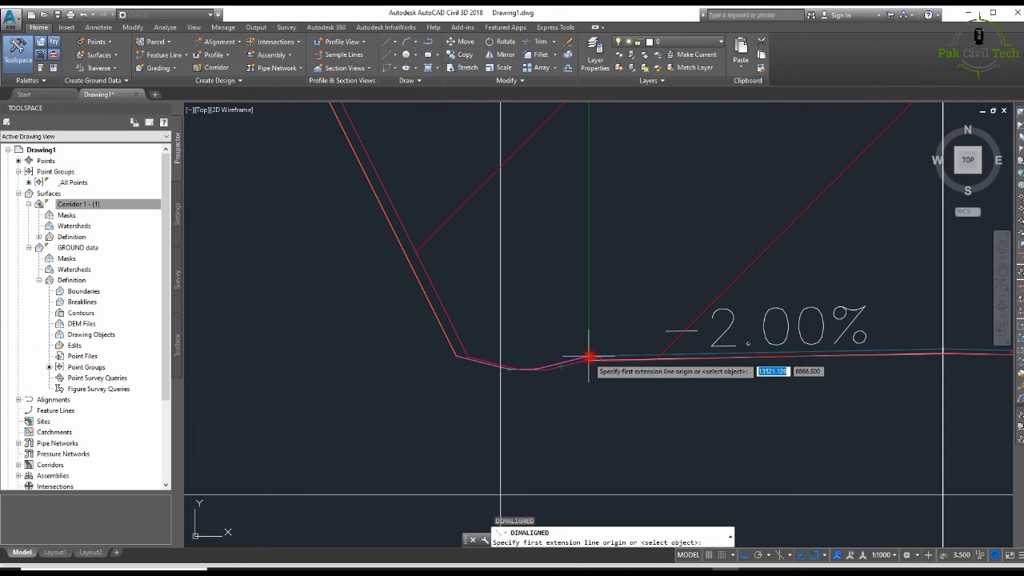
left_click(590, 359)
left_click(539, 370)
scroll(542, 365, "up", 2)
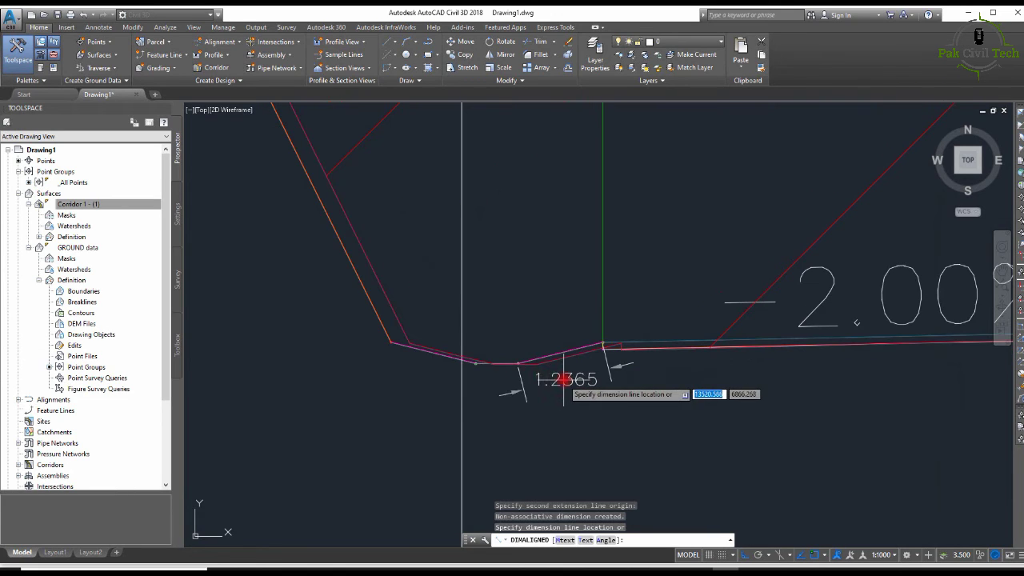
key("Escape")
Step: Measure the left ditch's bottom width and outer slope with aligned dimensions, without placing them, and return to the drawing overview
key("Return")
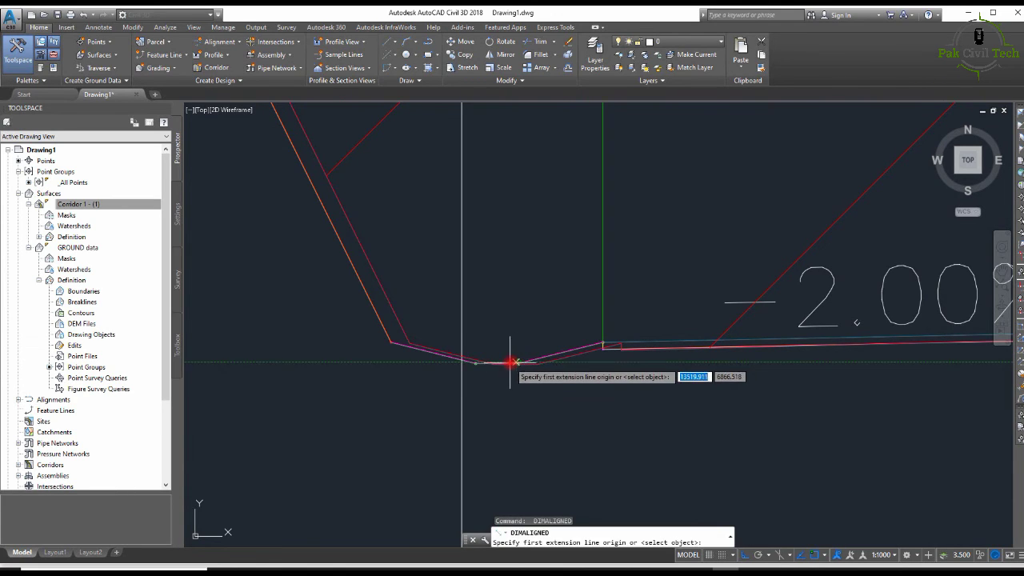
left_click(518, 362)
left_click(476, 363)
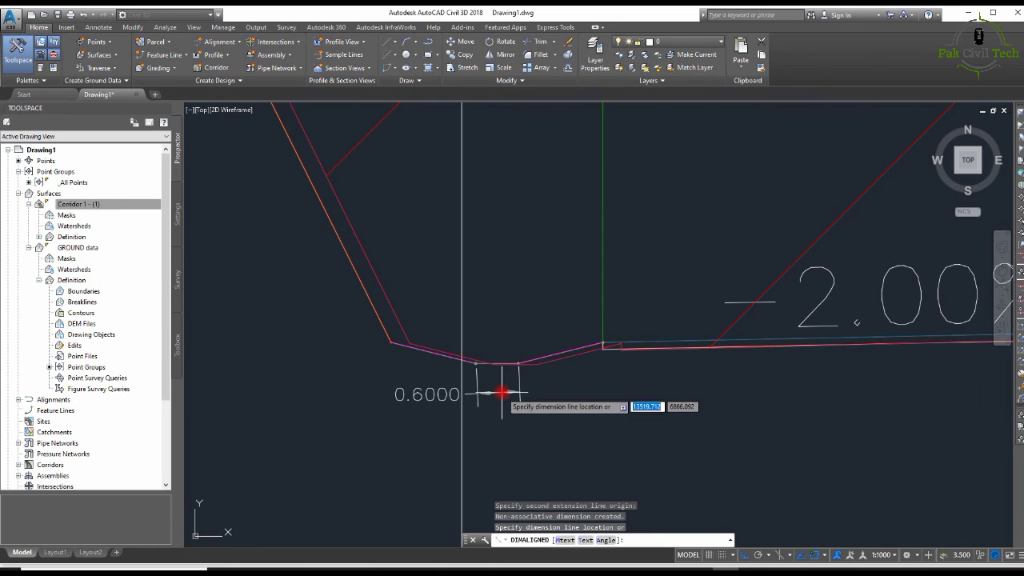
key("Escape")
key("Return")
left_click(476, 363)
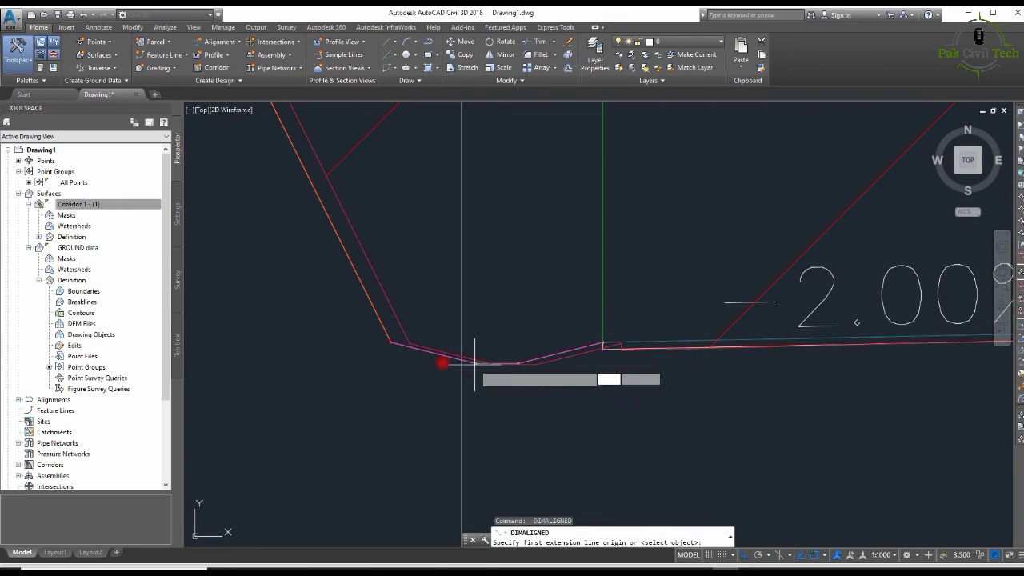
left_click(388, 344)
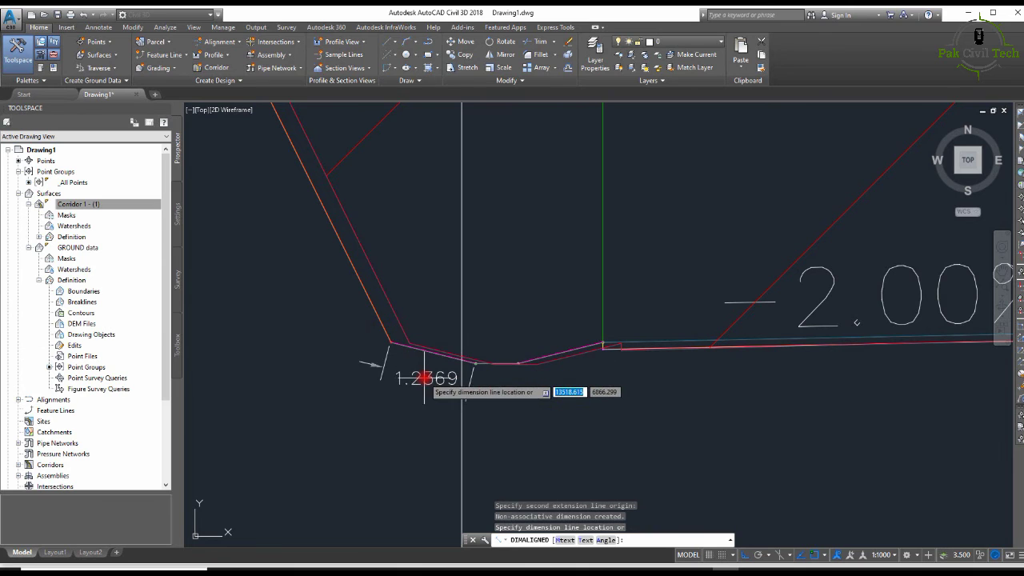
key("Escape")
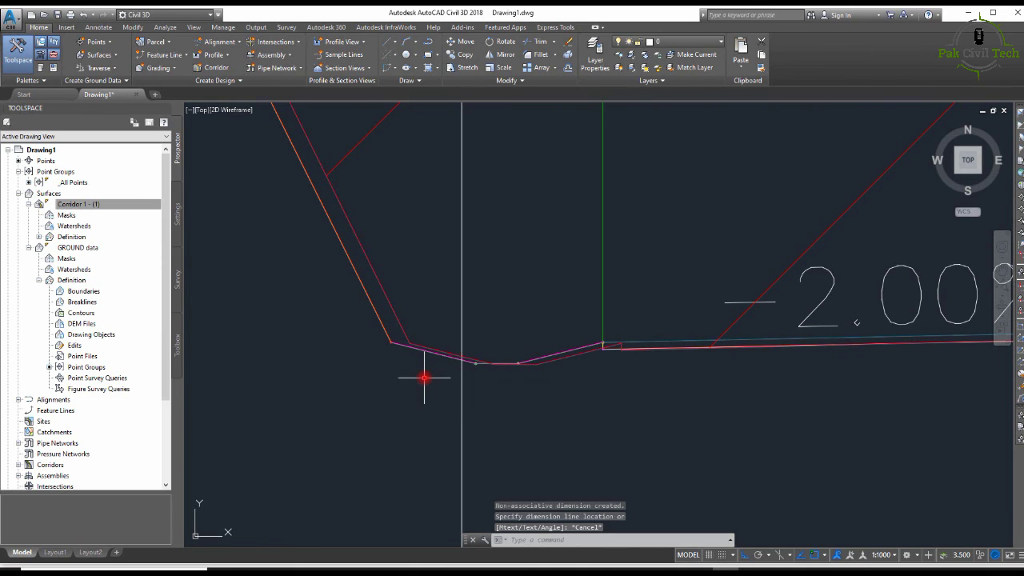
scroll(426, 368, "down", 10)
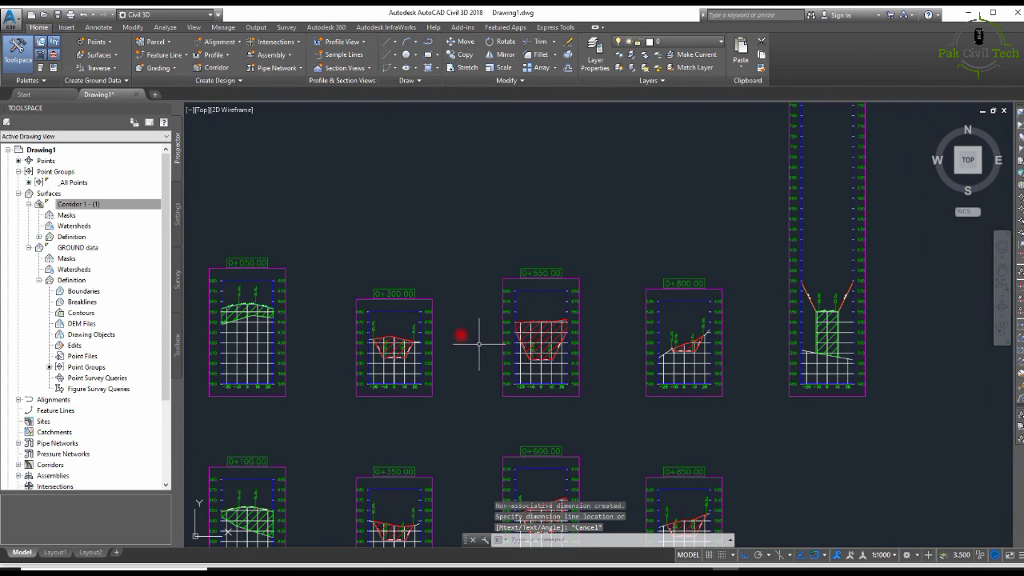
scroll(496, 336, "down", 8)
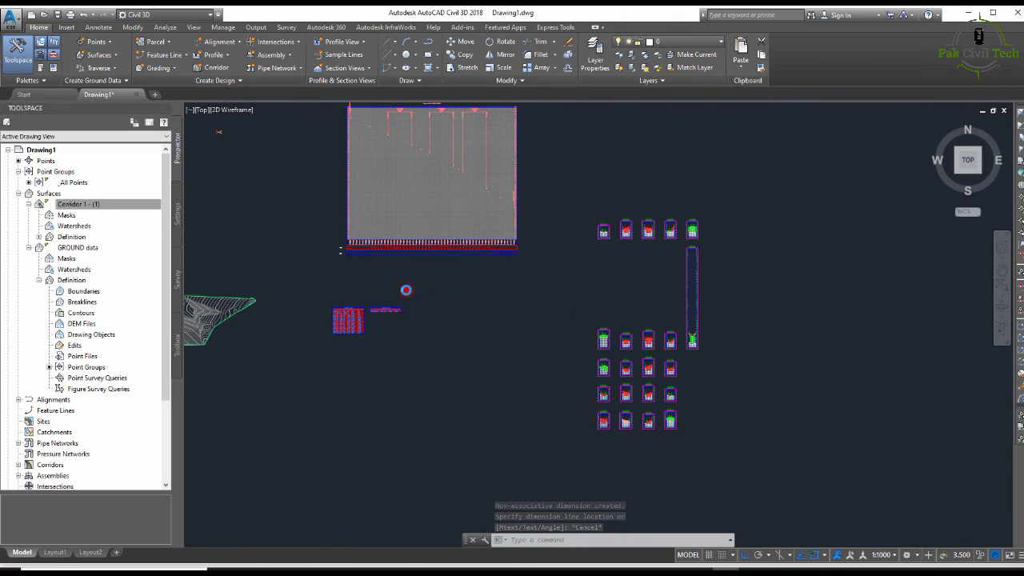
Step: Review the foreslope width and bottom width parameters of the assembly's right-side BasicSideSlopeCutDitch subassembly, without changing them
scroll(454, 320, "down", 5)
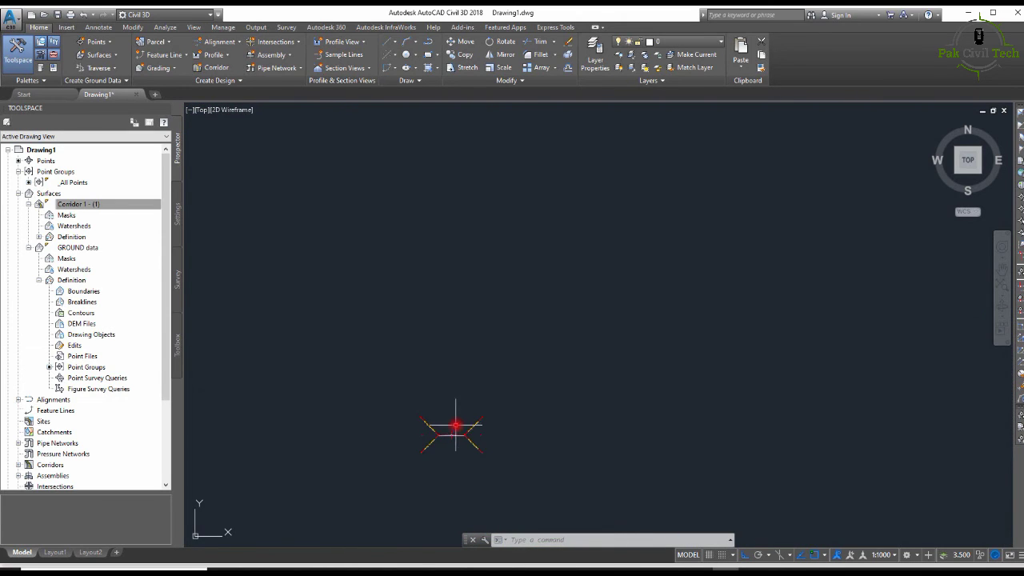
scroll(438, 368, "up", 5)
left_click(391, 331)
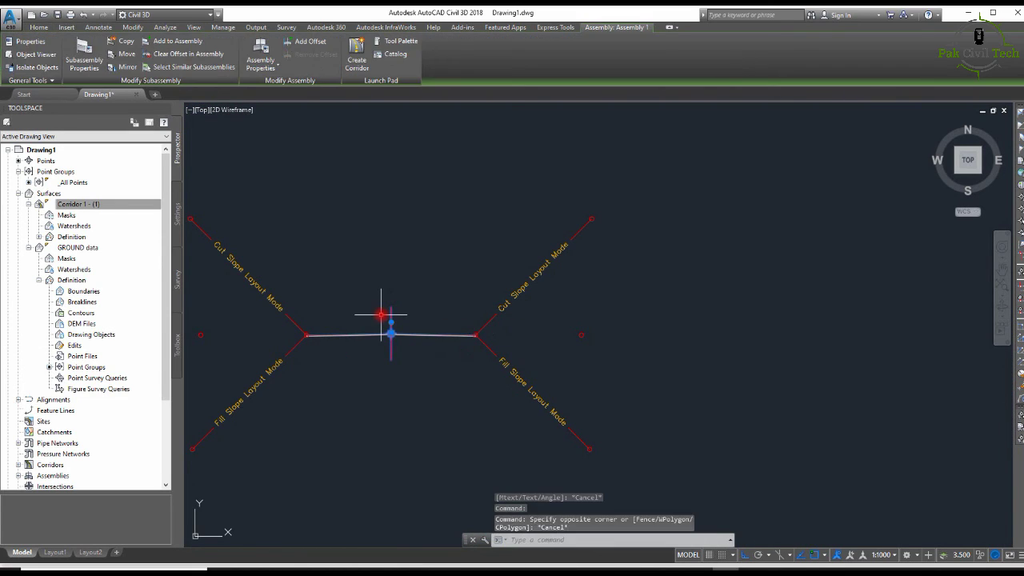
key("Escape")
left_click_drag(532, 276, 517, 269)
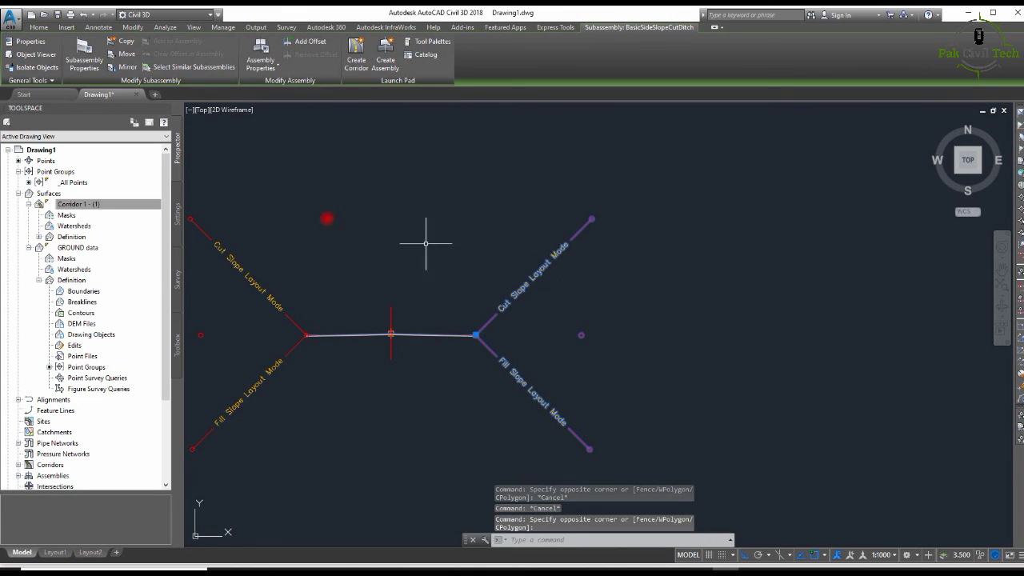
left_click(86, 50)
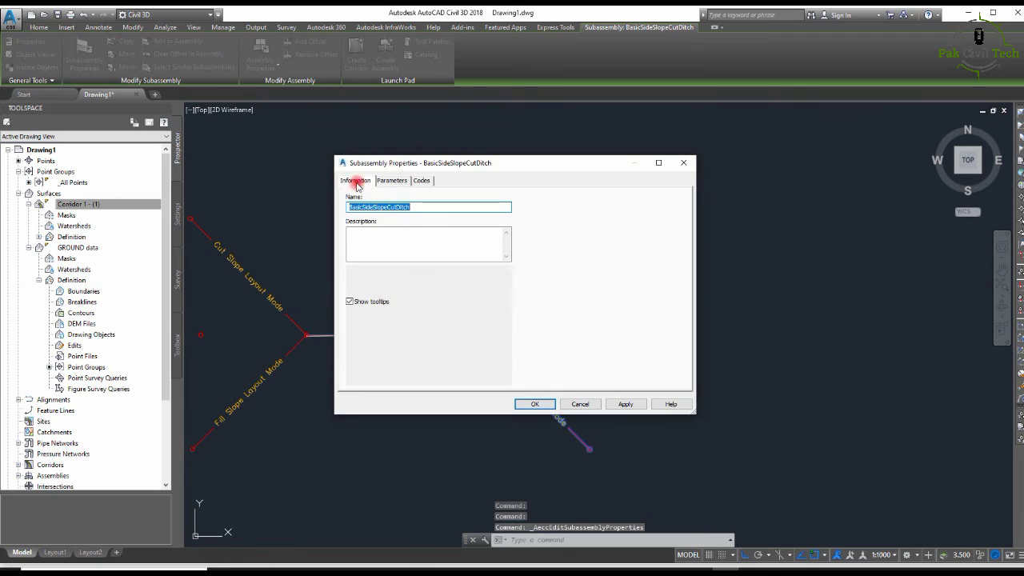
left_click(392, 180)
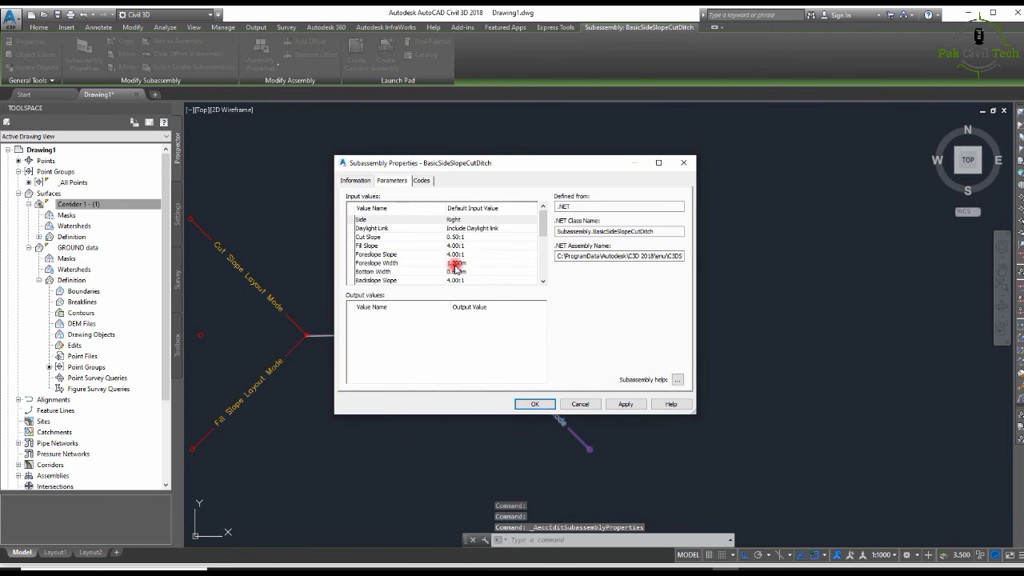
left_click(455, 264)
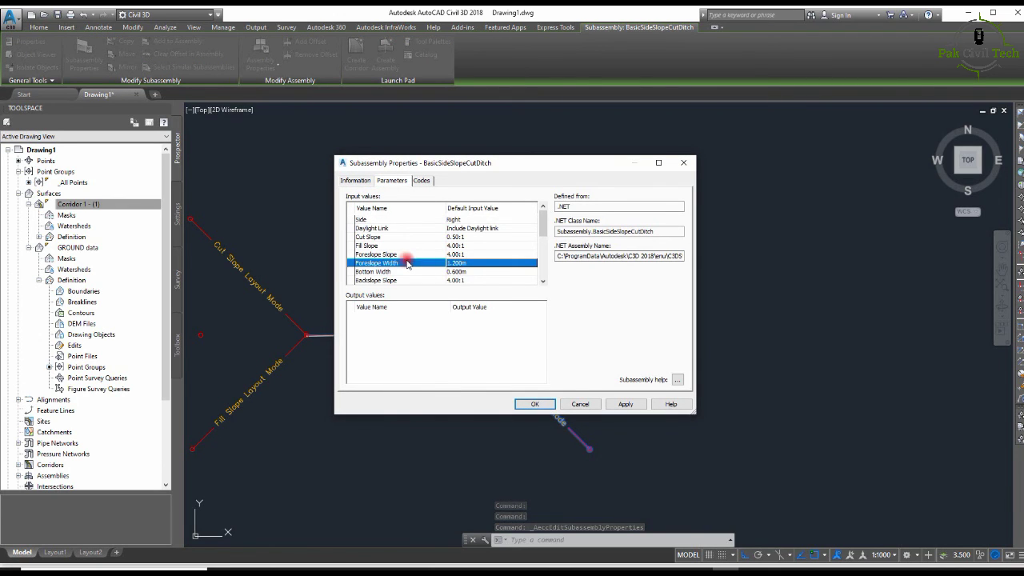
left_click(457, 272)
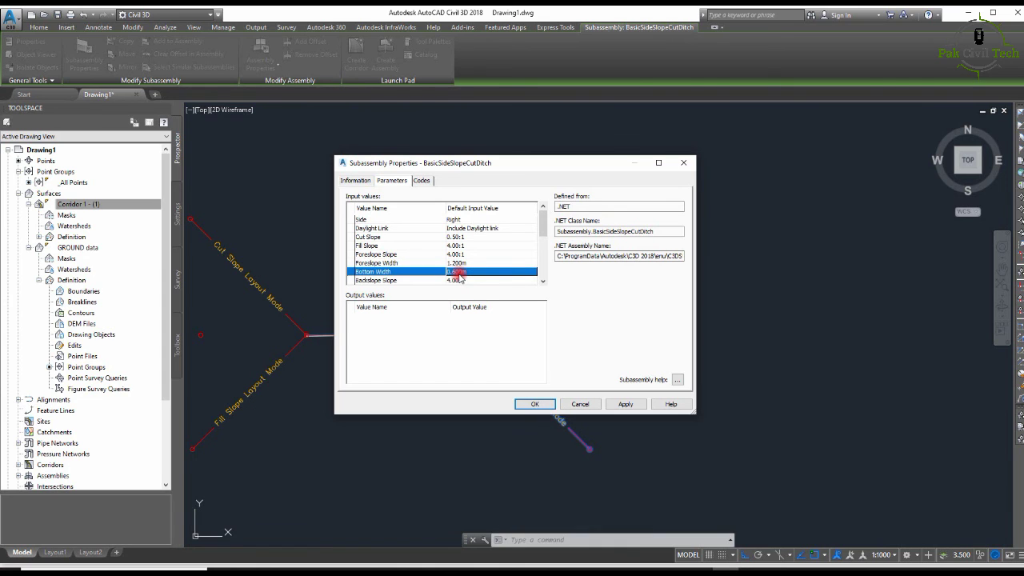
left_click(580, 403)
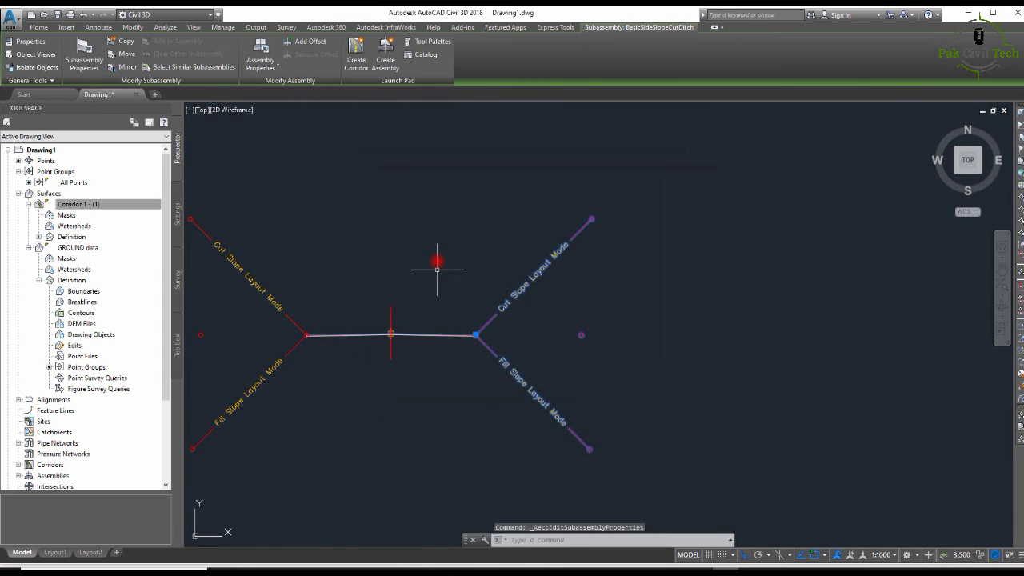
Step: Clear the subassembly selection, return to an overview of the whole drawing, and save the drawing
scroll(499, 289, "down", 5)
scroll(544, 320, "down", 2)
middle_click_drag(707, 387, 512, 290)
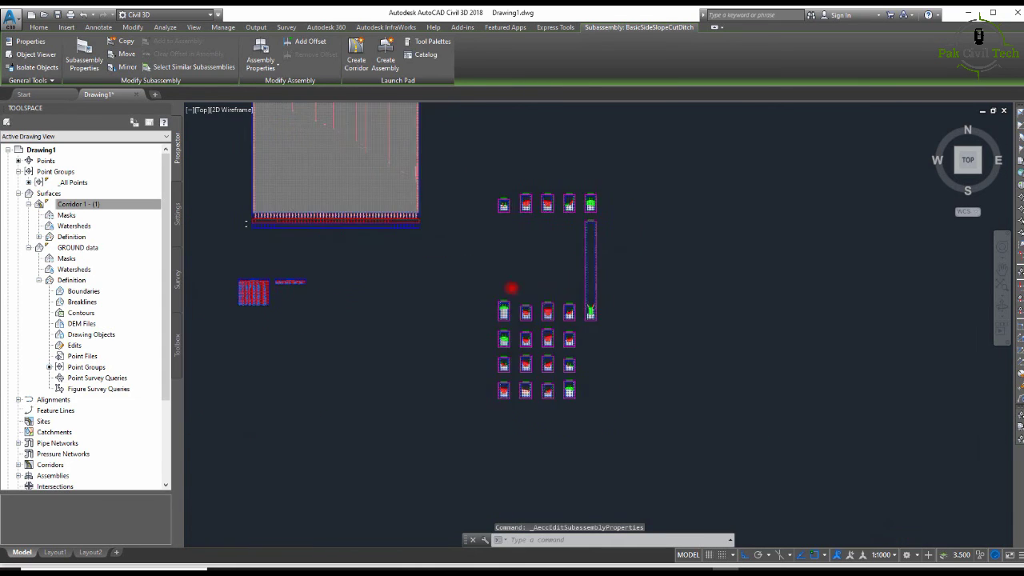
scroll(540, 323, "up", 4)
key("Escape")
middle_click(416, 229)
middle_click(416, 229)
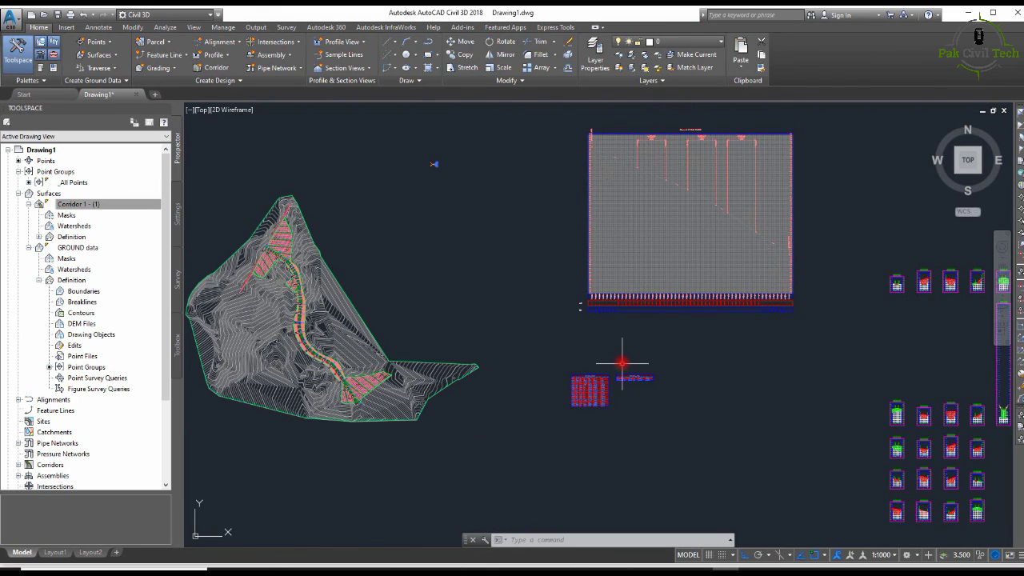
scroll(620, 360, "down", 4)
middle_click_drag(619, 360, 604, 350)
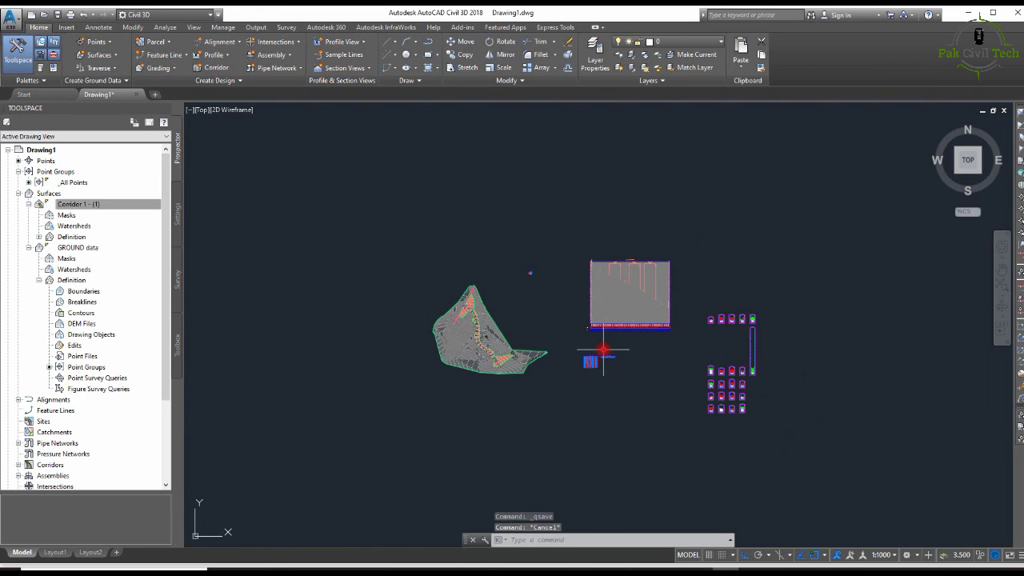